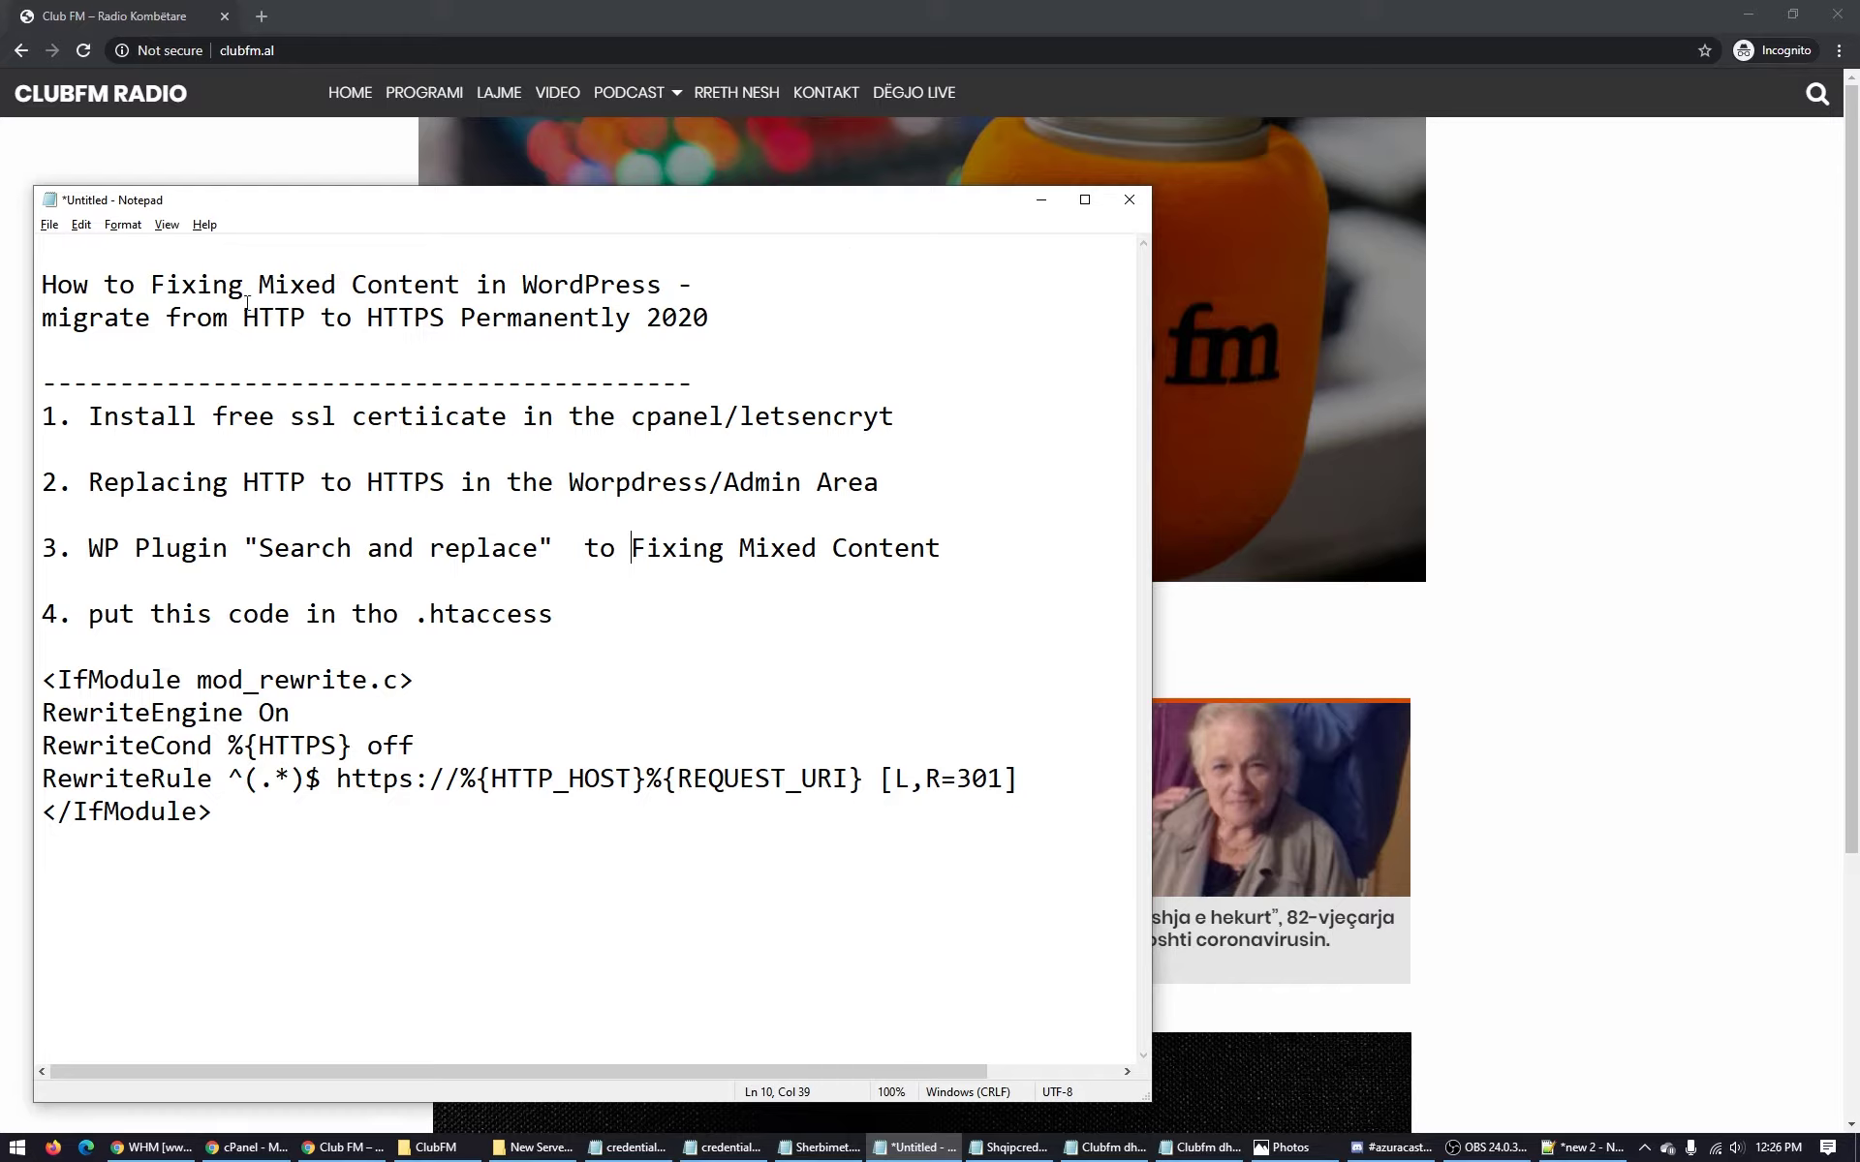
# Highlight 'Fixing Mixed Content in WordPress' in the notes title, then clear the highlight.
pyautogui.moveTo(267, 286); pyautogui.dragTo(461, 282)
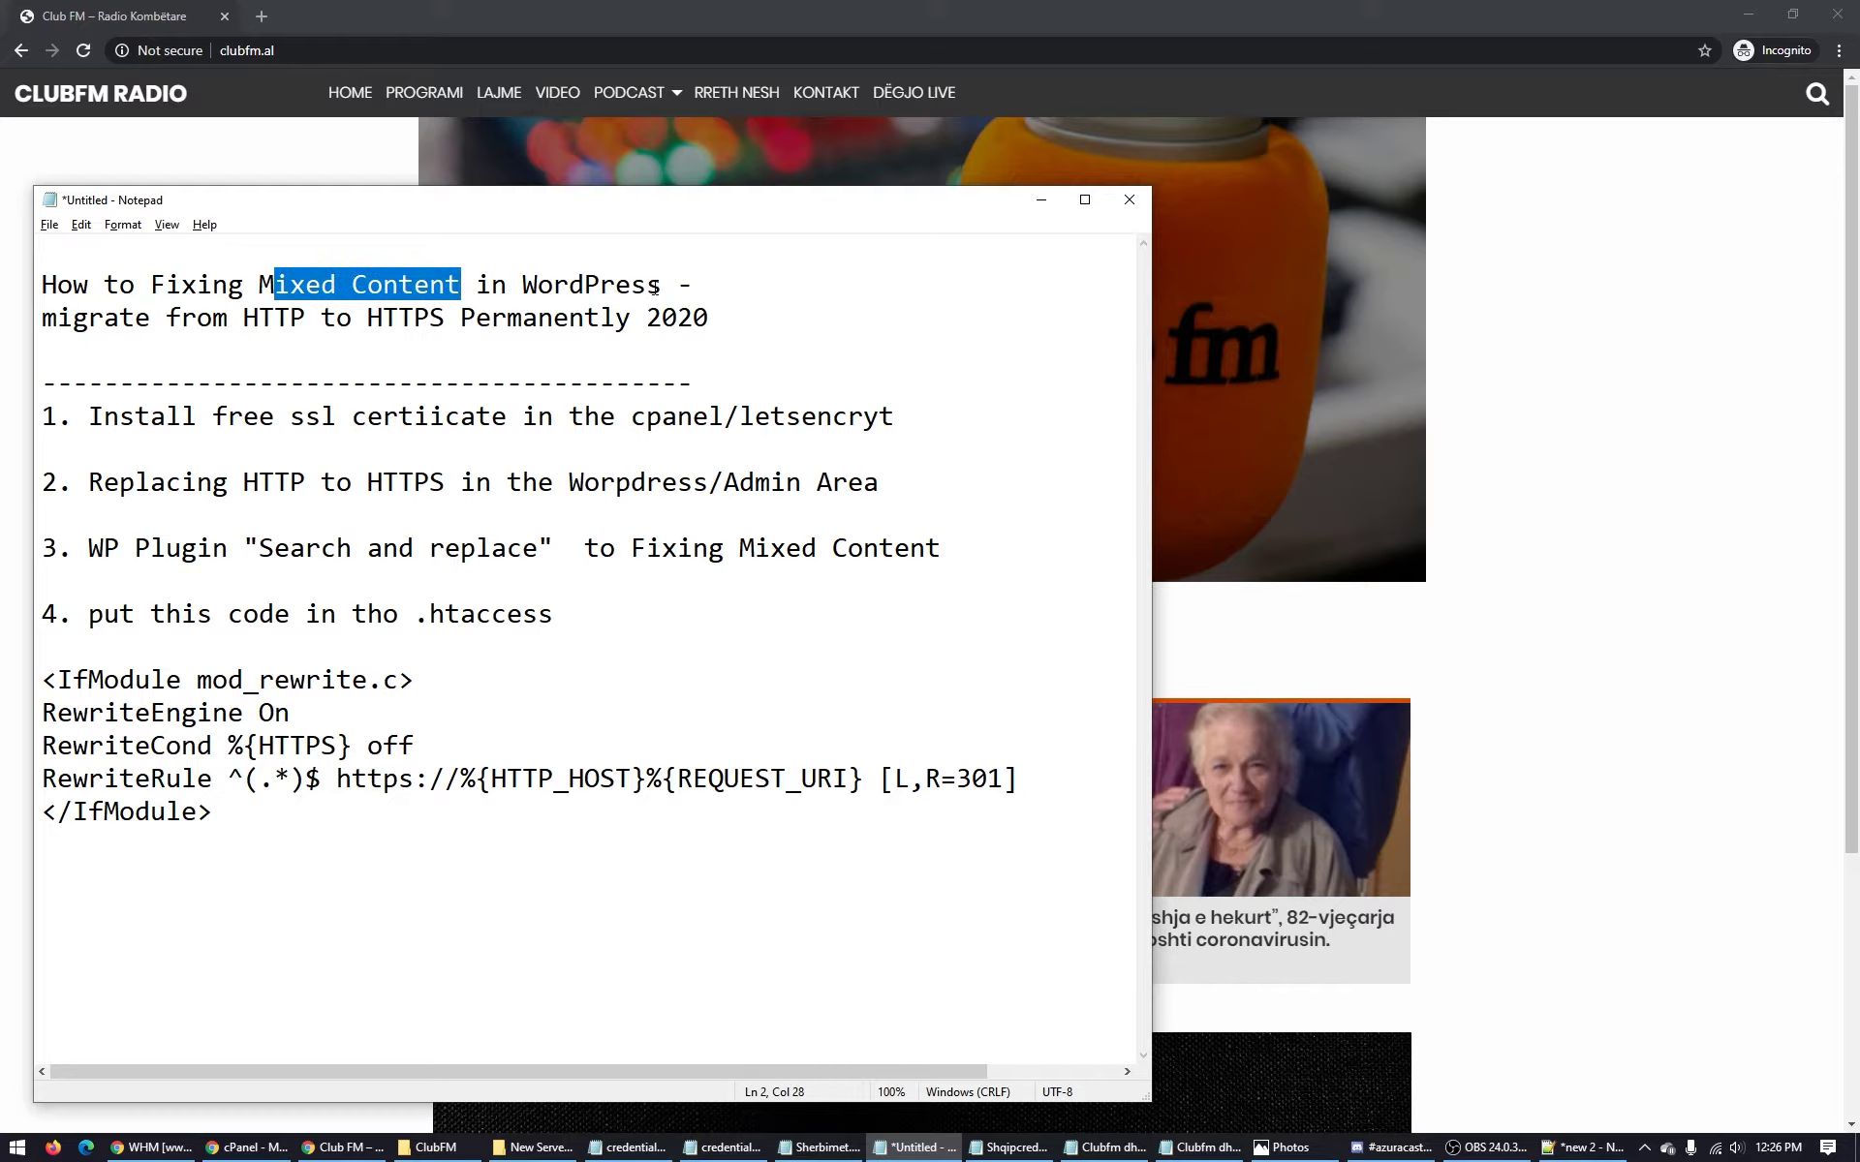
pyautogui.moveTo(655, 287); pyautogui.dragTo(153, 286)
pyautogui.click(53, 315)
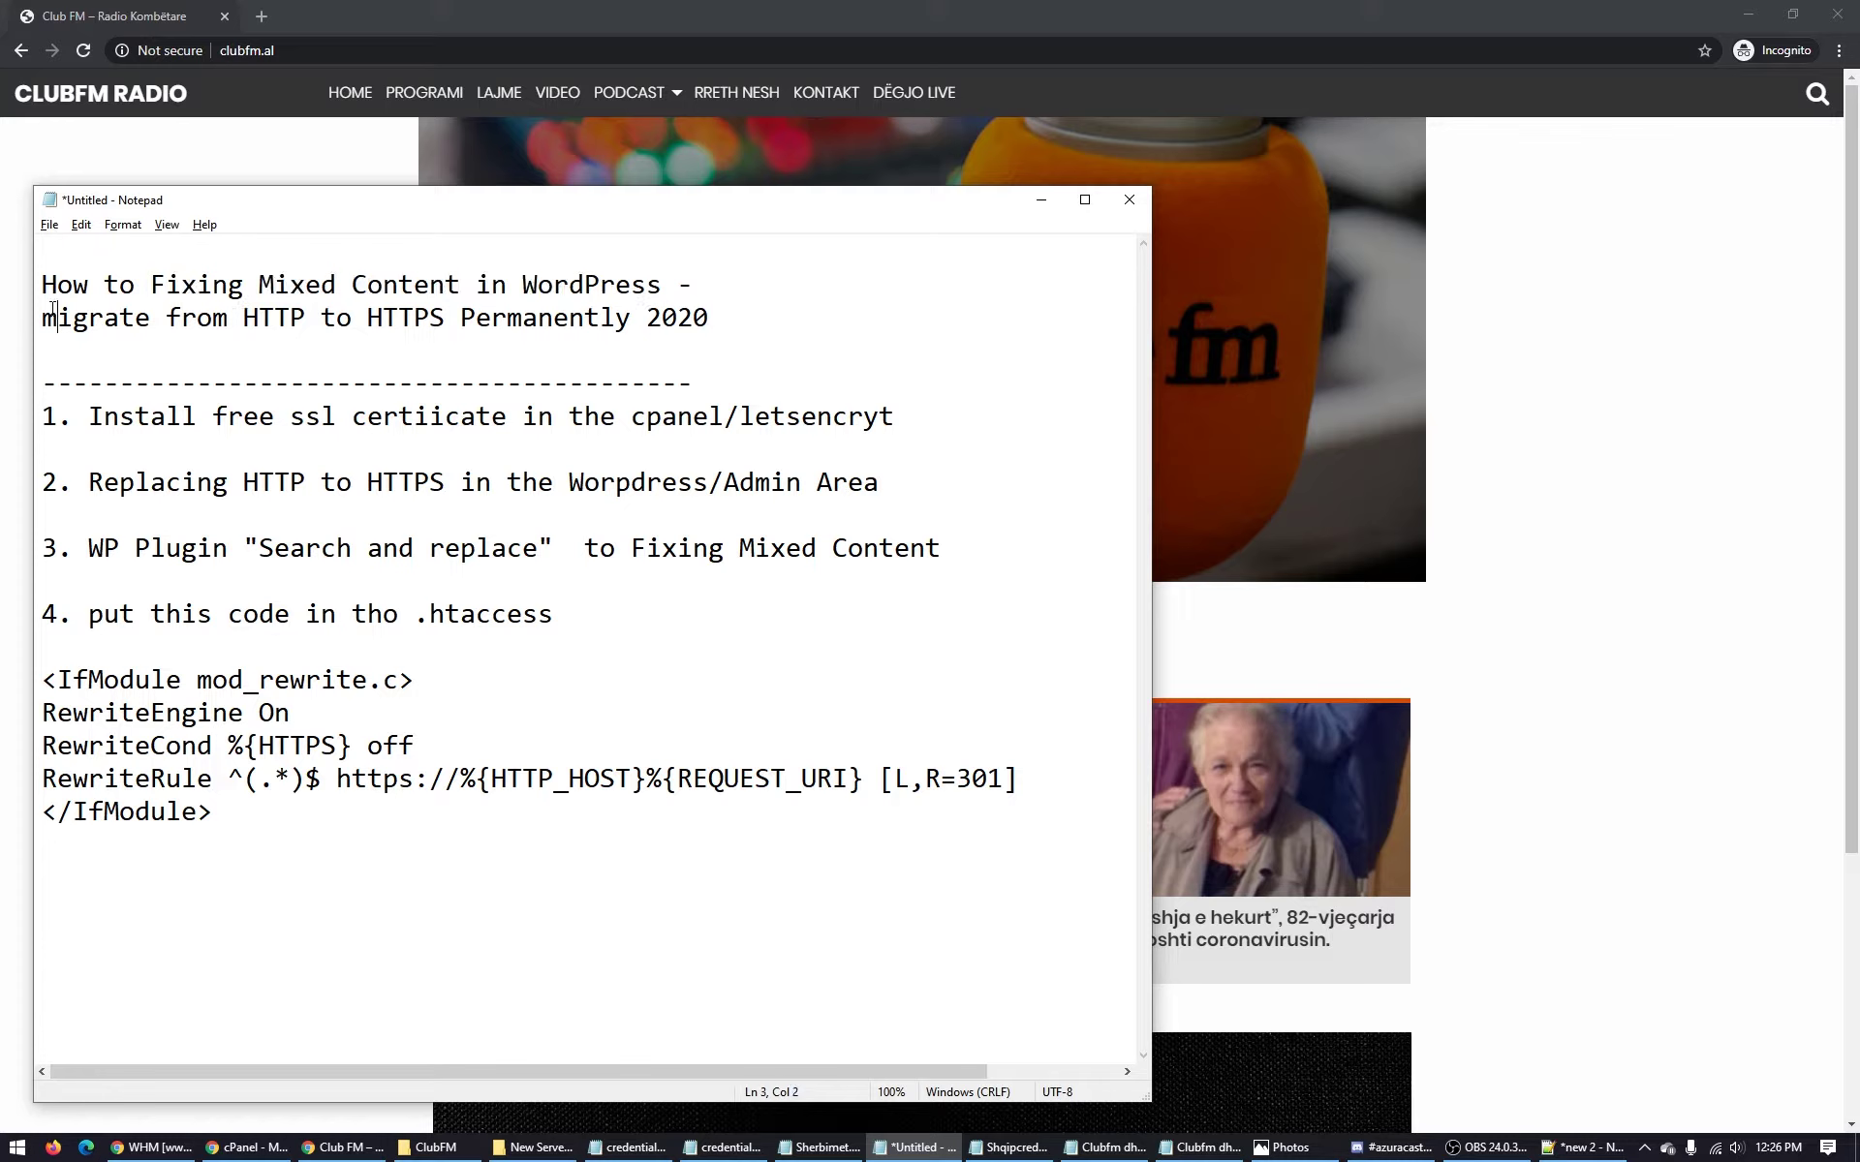
pyautogui.click(43, 316)
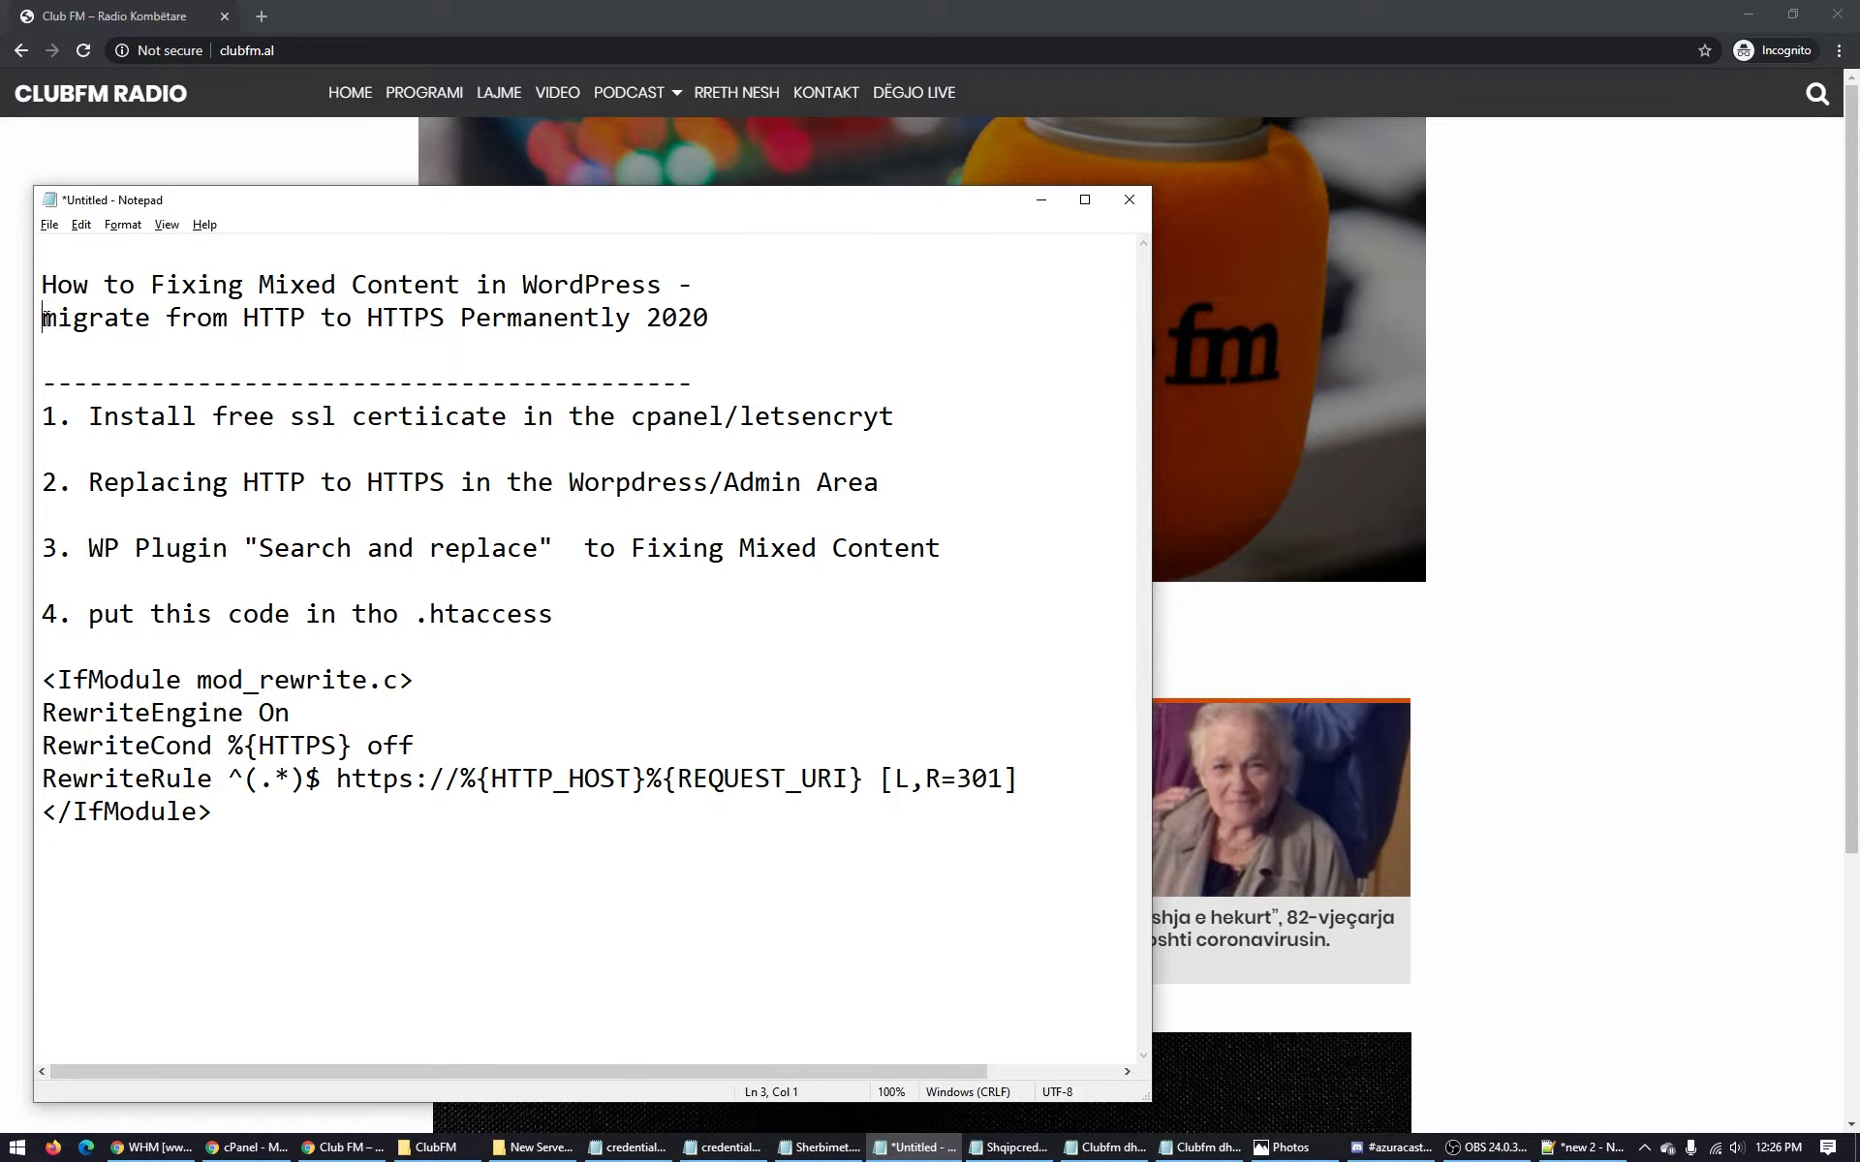
# Bring the clubfm.al homepage forward and check its Not secure connection details.
pyautogui.click(166, 124)
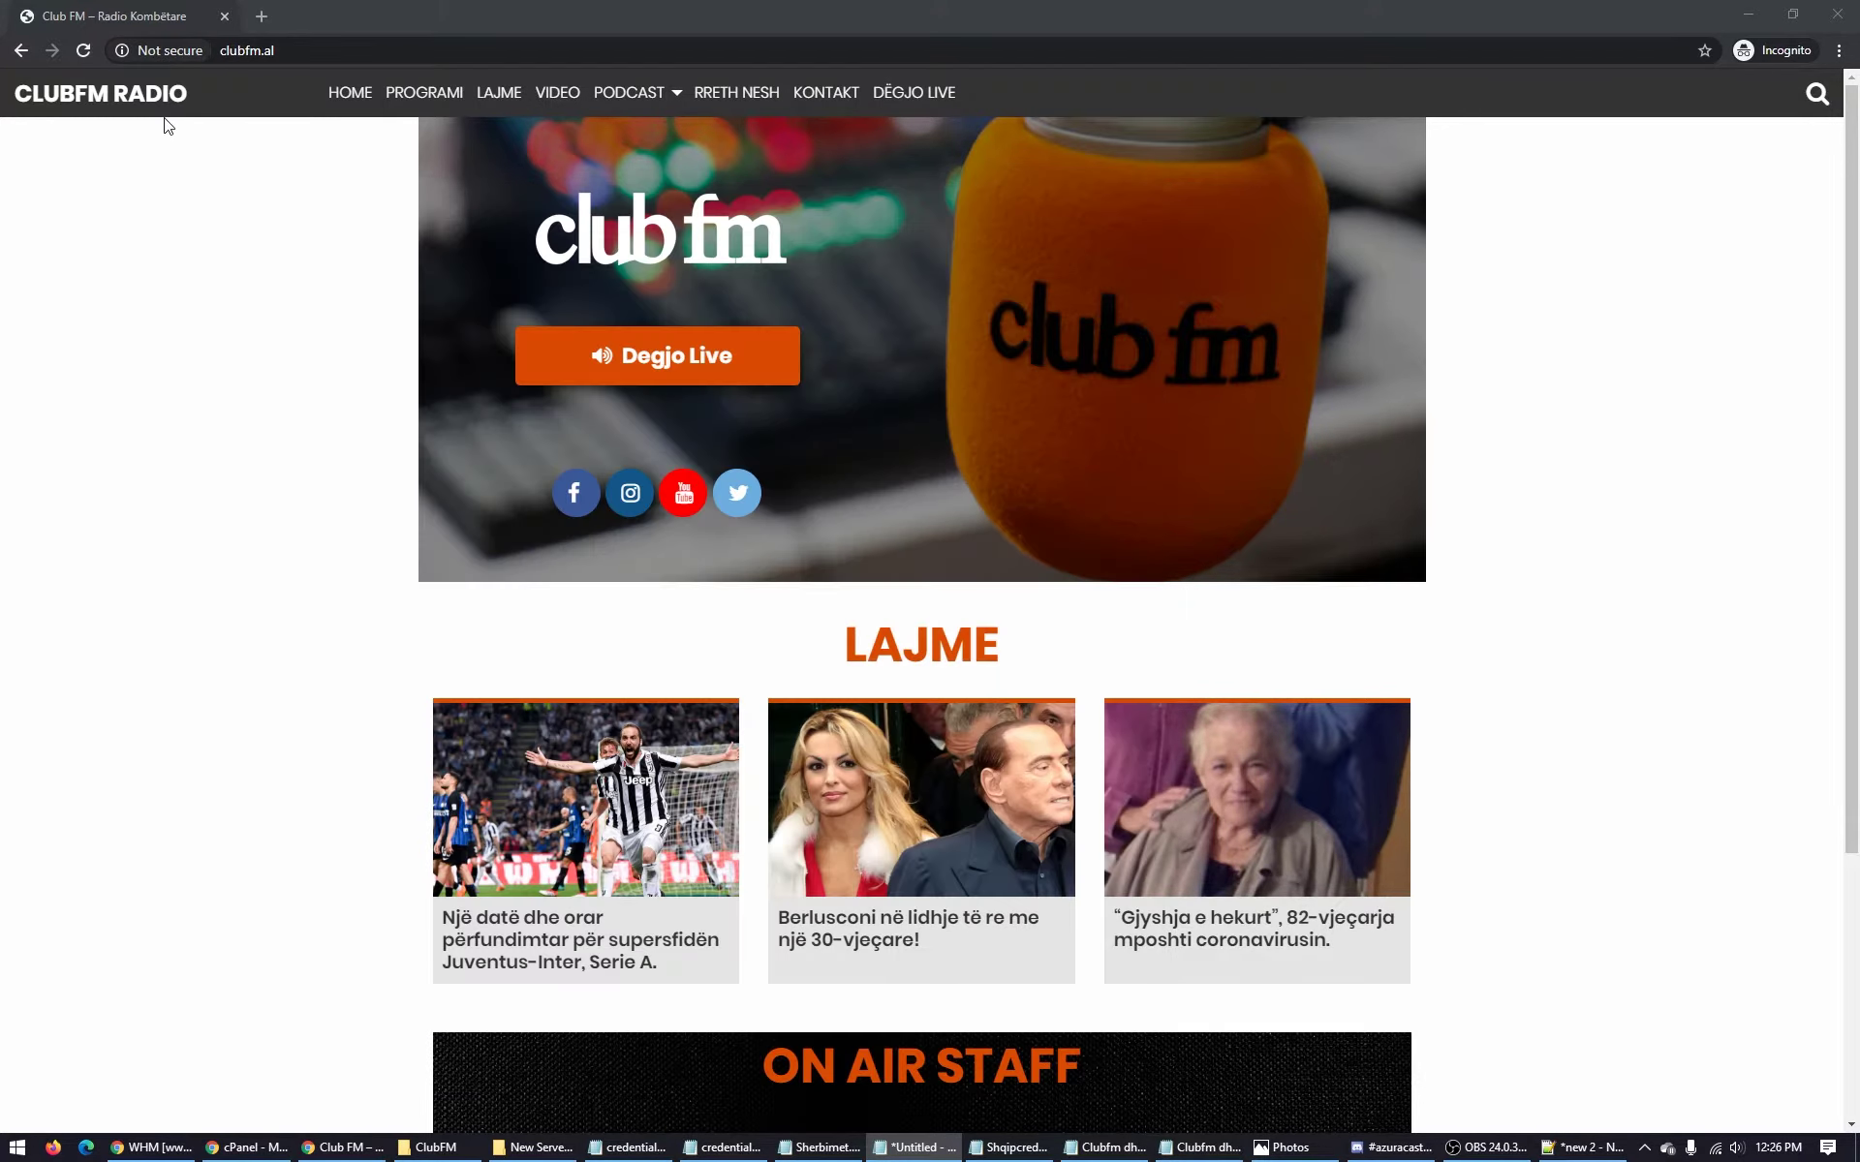
pyautogui.click(146, 51)
pyautogui.click(241, 477)
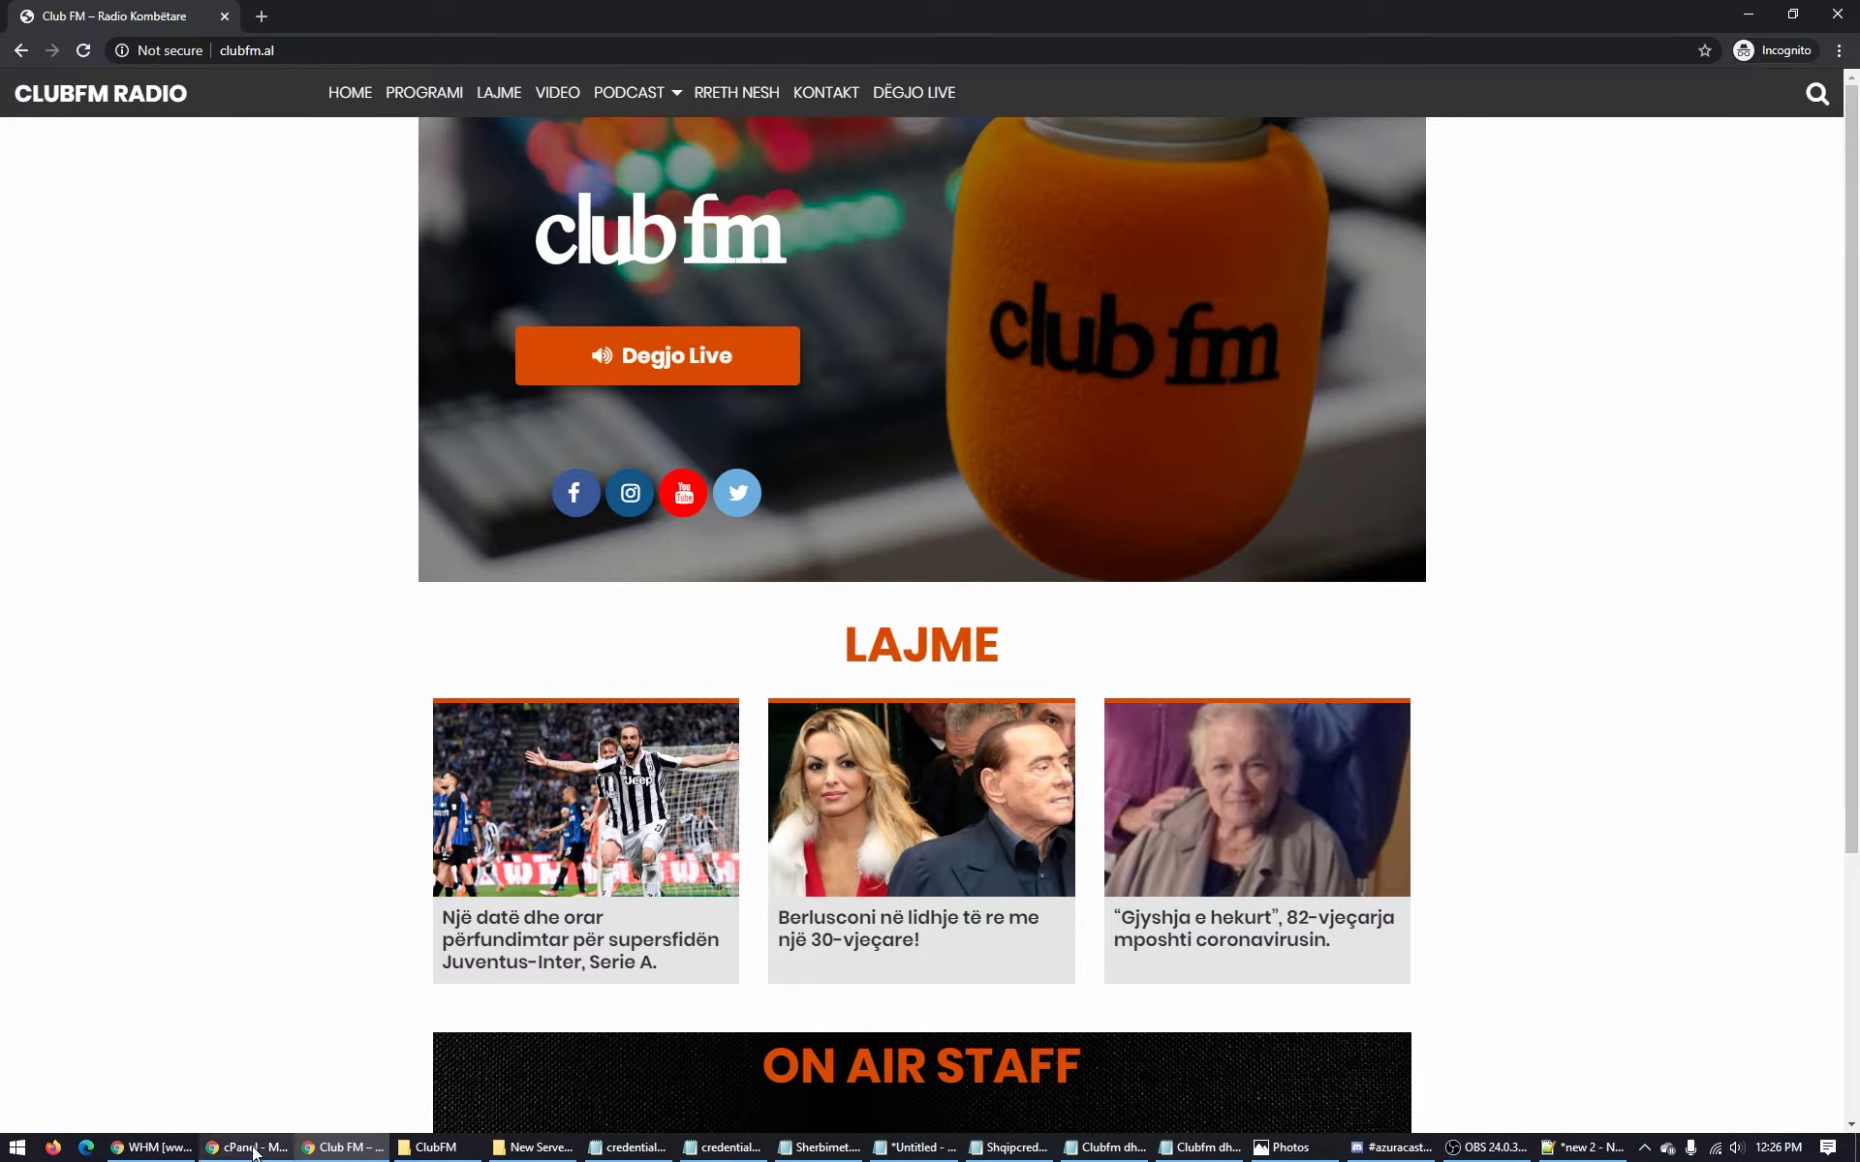
# Note cPanel's No Valid Certificate warning and go to the SSL/TLS Status page.
pyautogui.click(320, 1056)
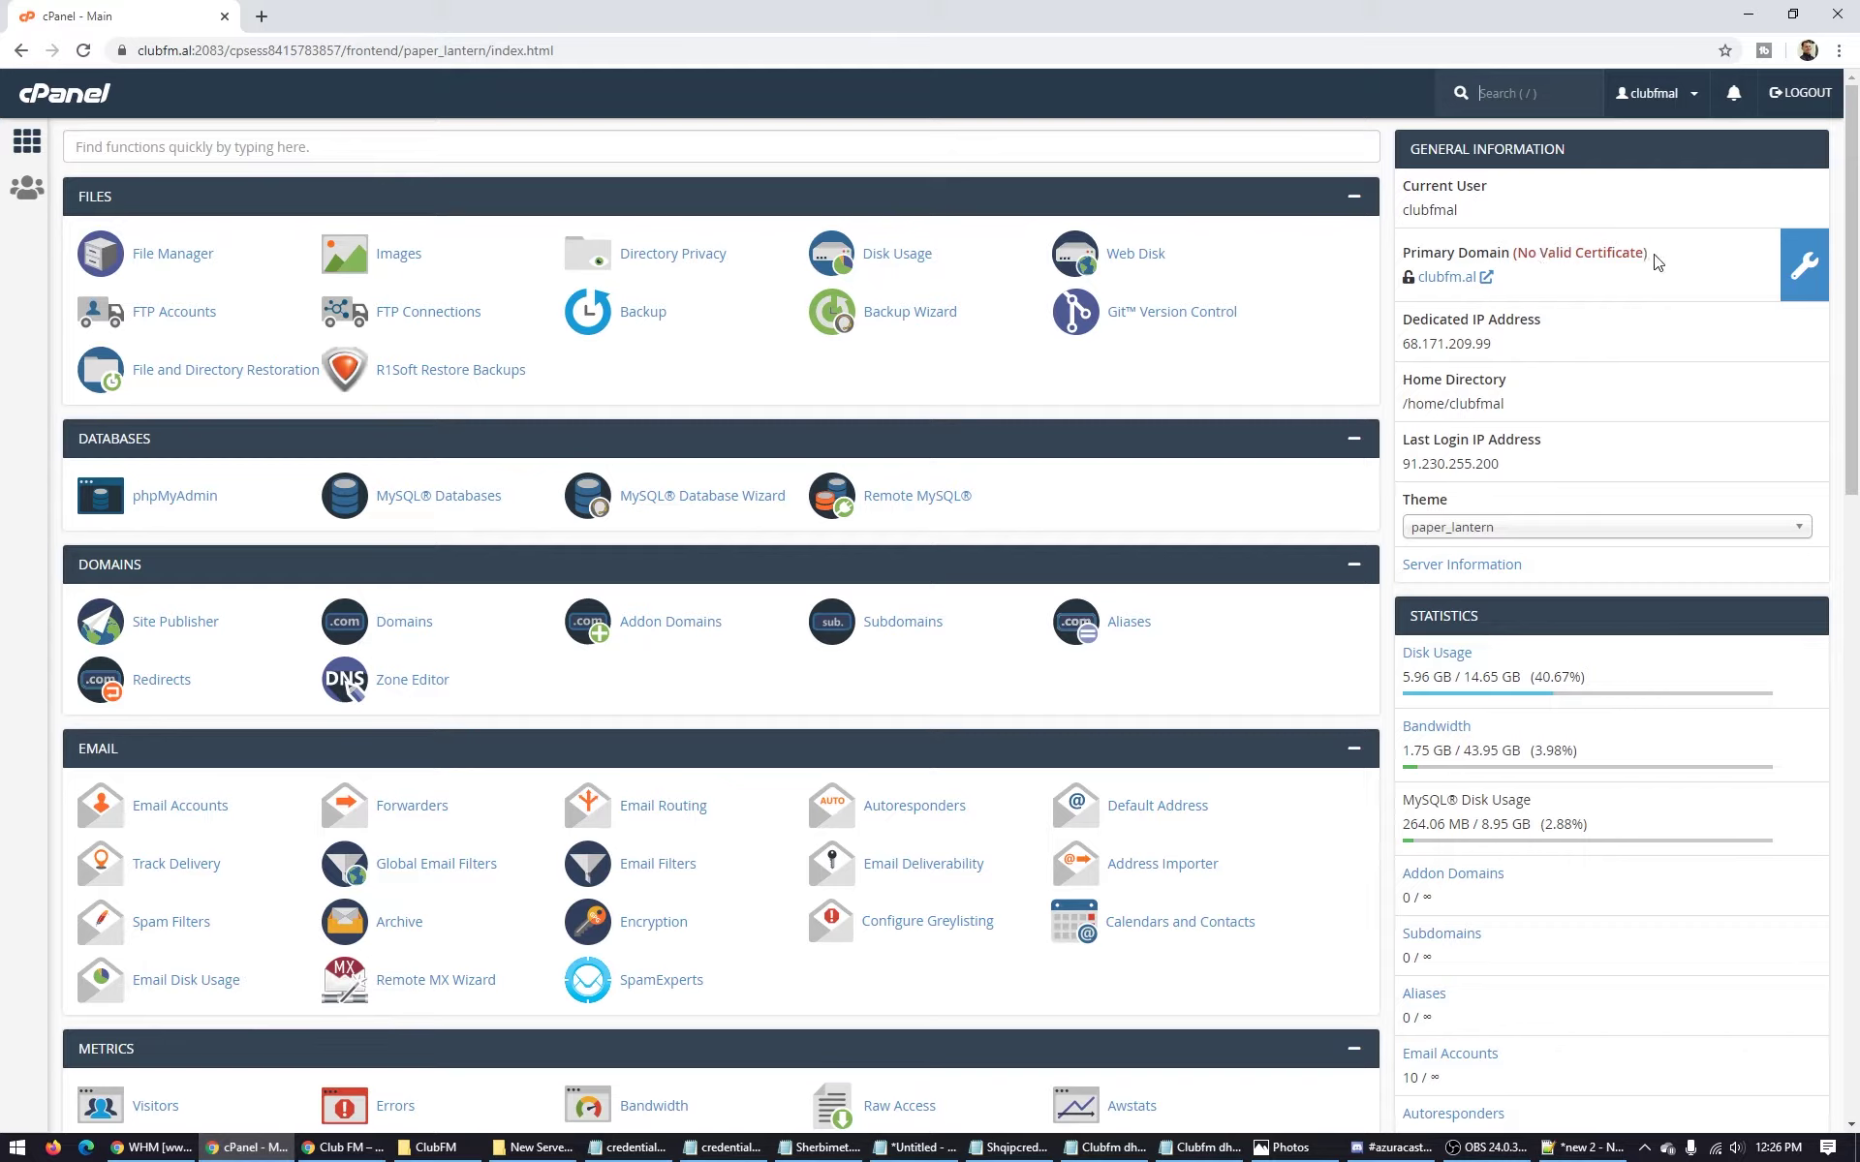
pyautogui.moveTo(1653, 253); pyautogui.dragTo(1409, 260)
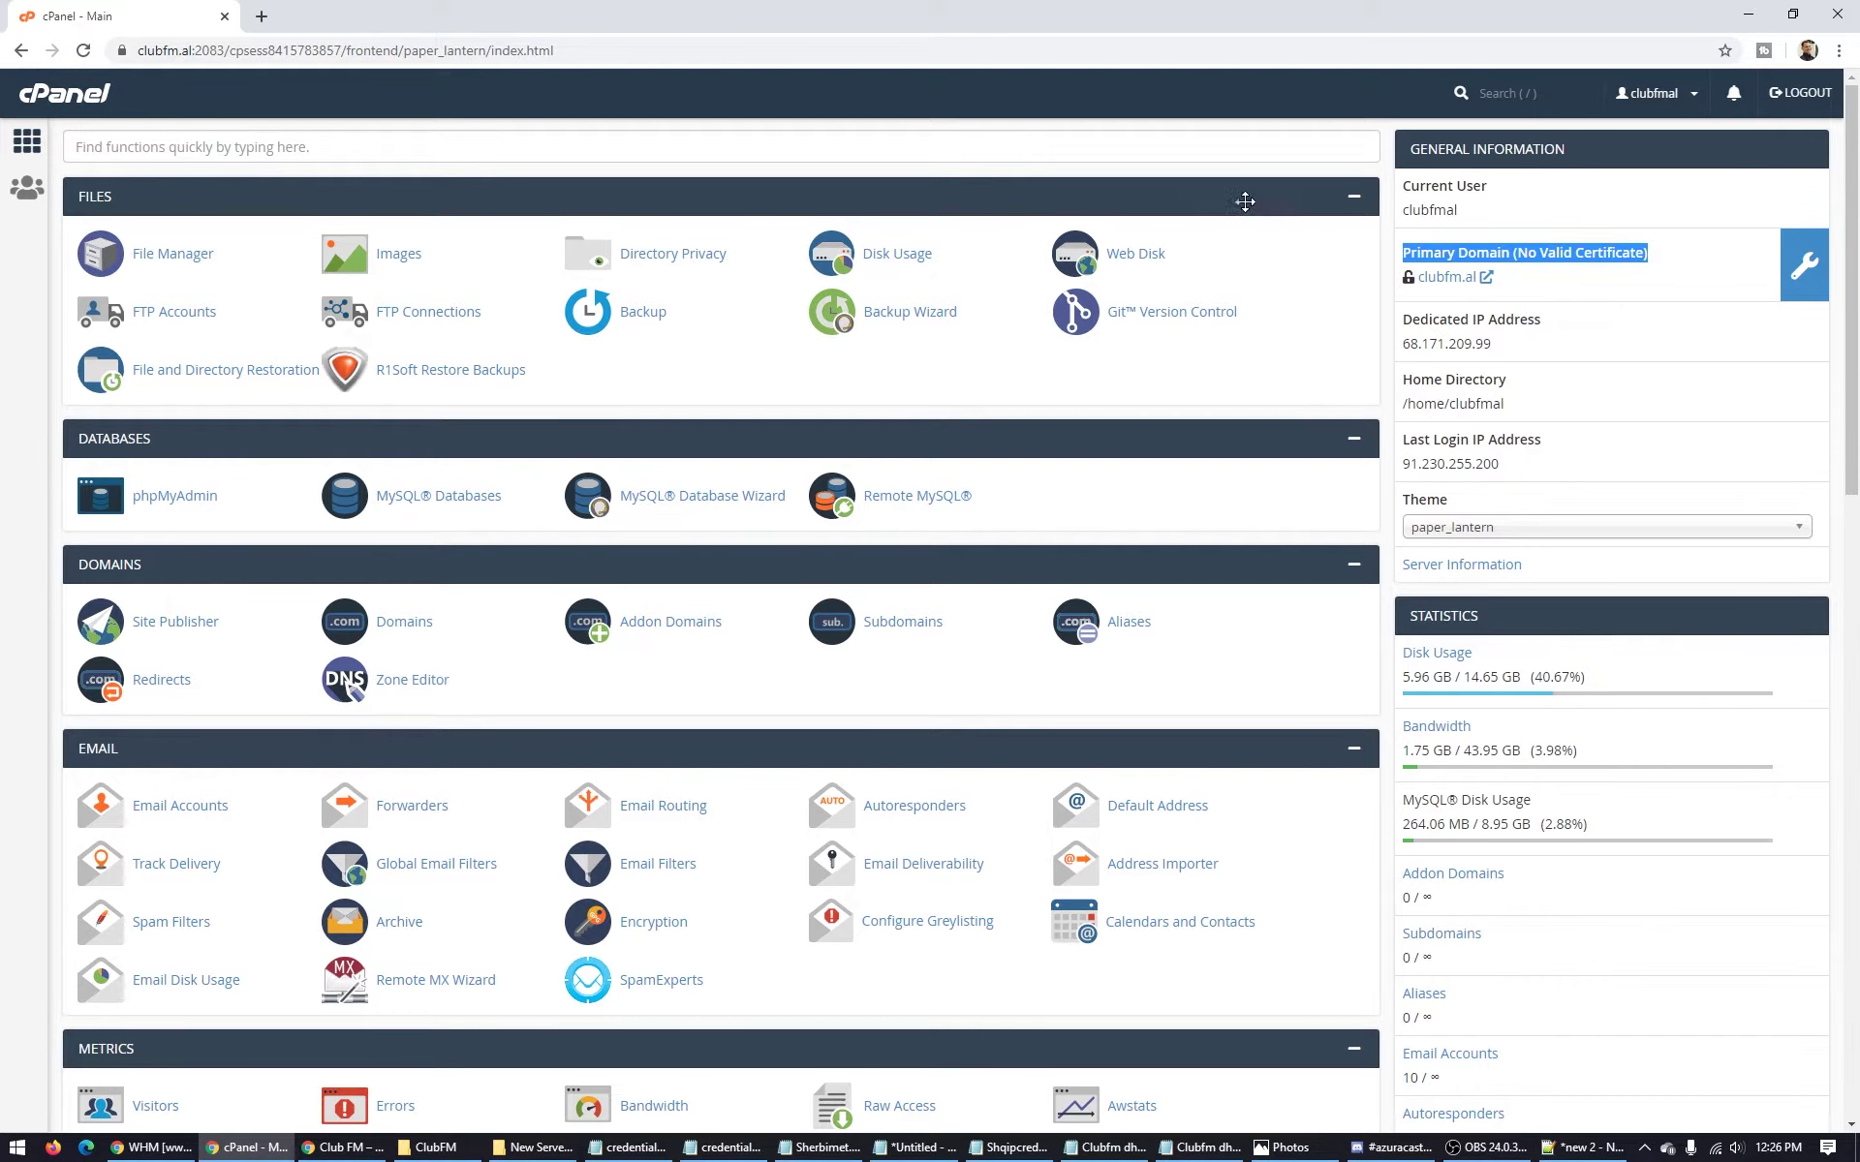
pyautogui.scroll(-5, 1172, 695)
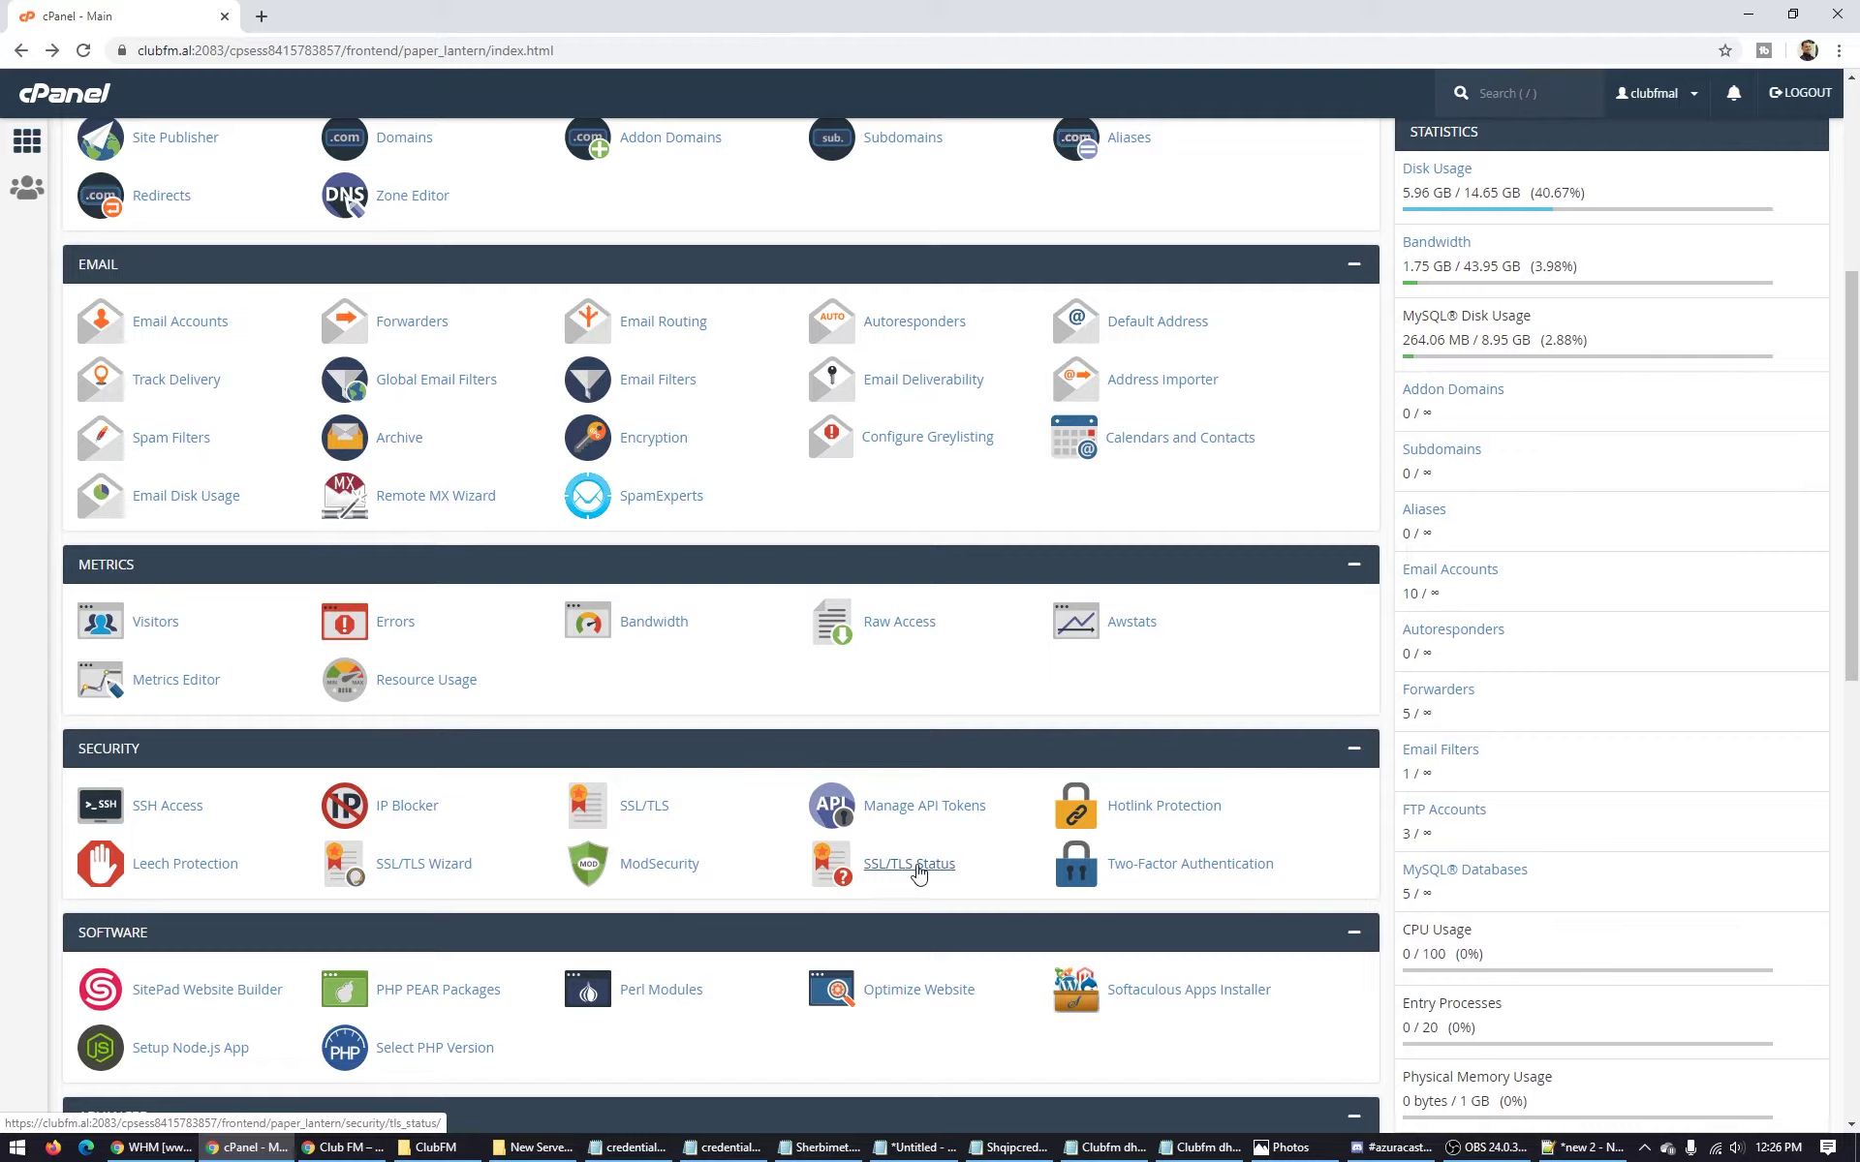
pyautogui.click(917, 869)
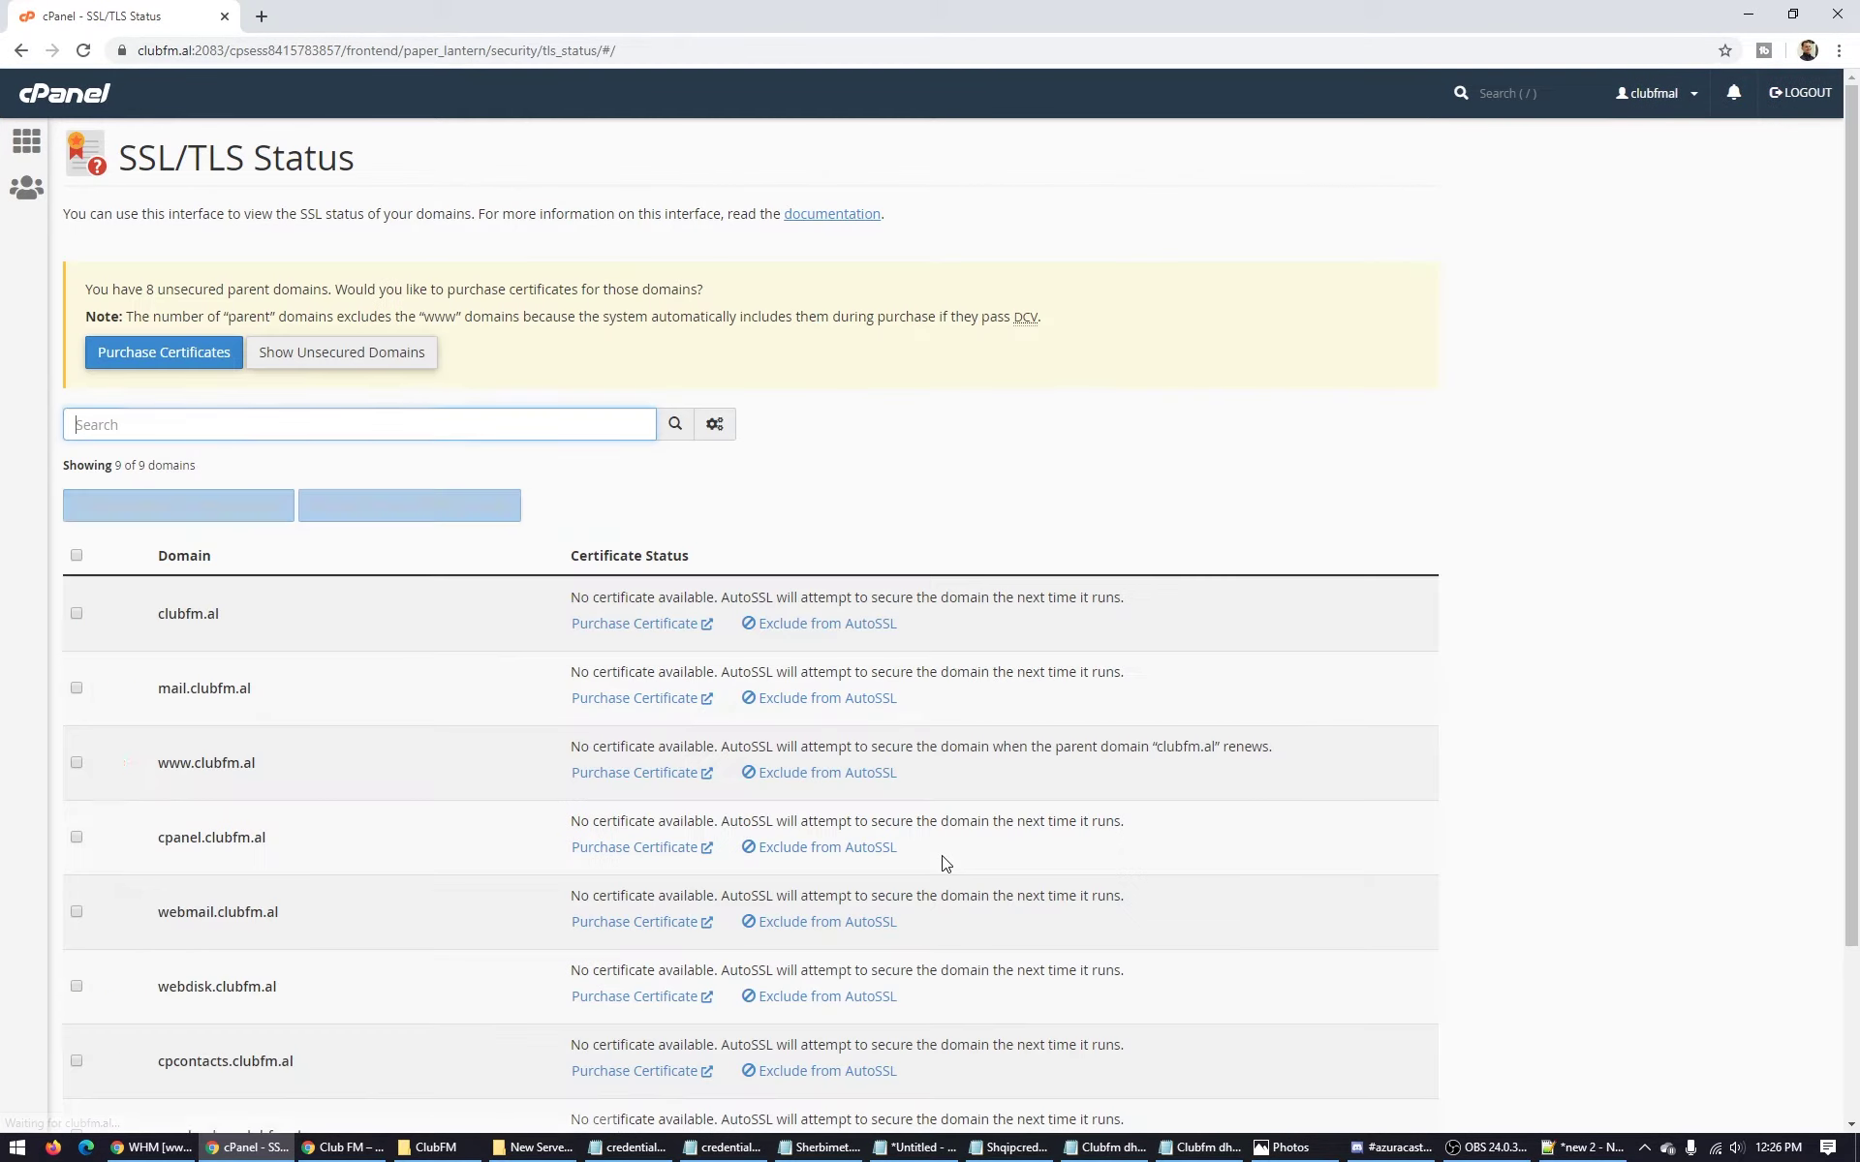
# Select all nine clubfm.al domains and run AutoSSL to issue their certificates.
pyautogui.click(76, 555)
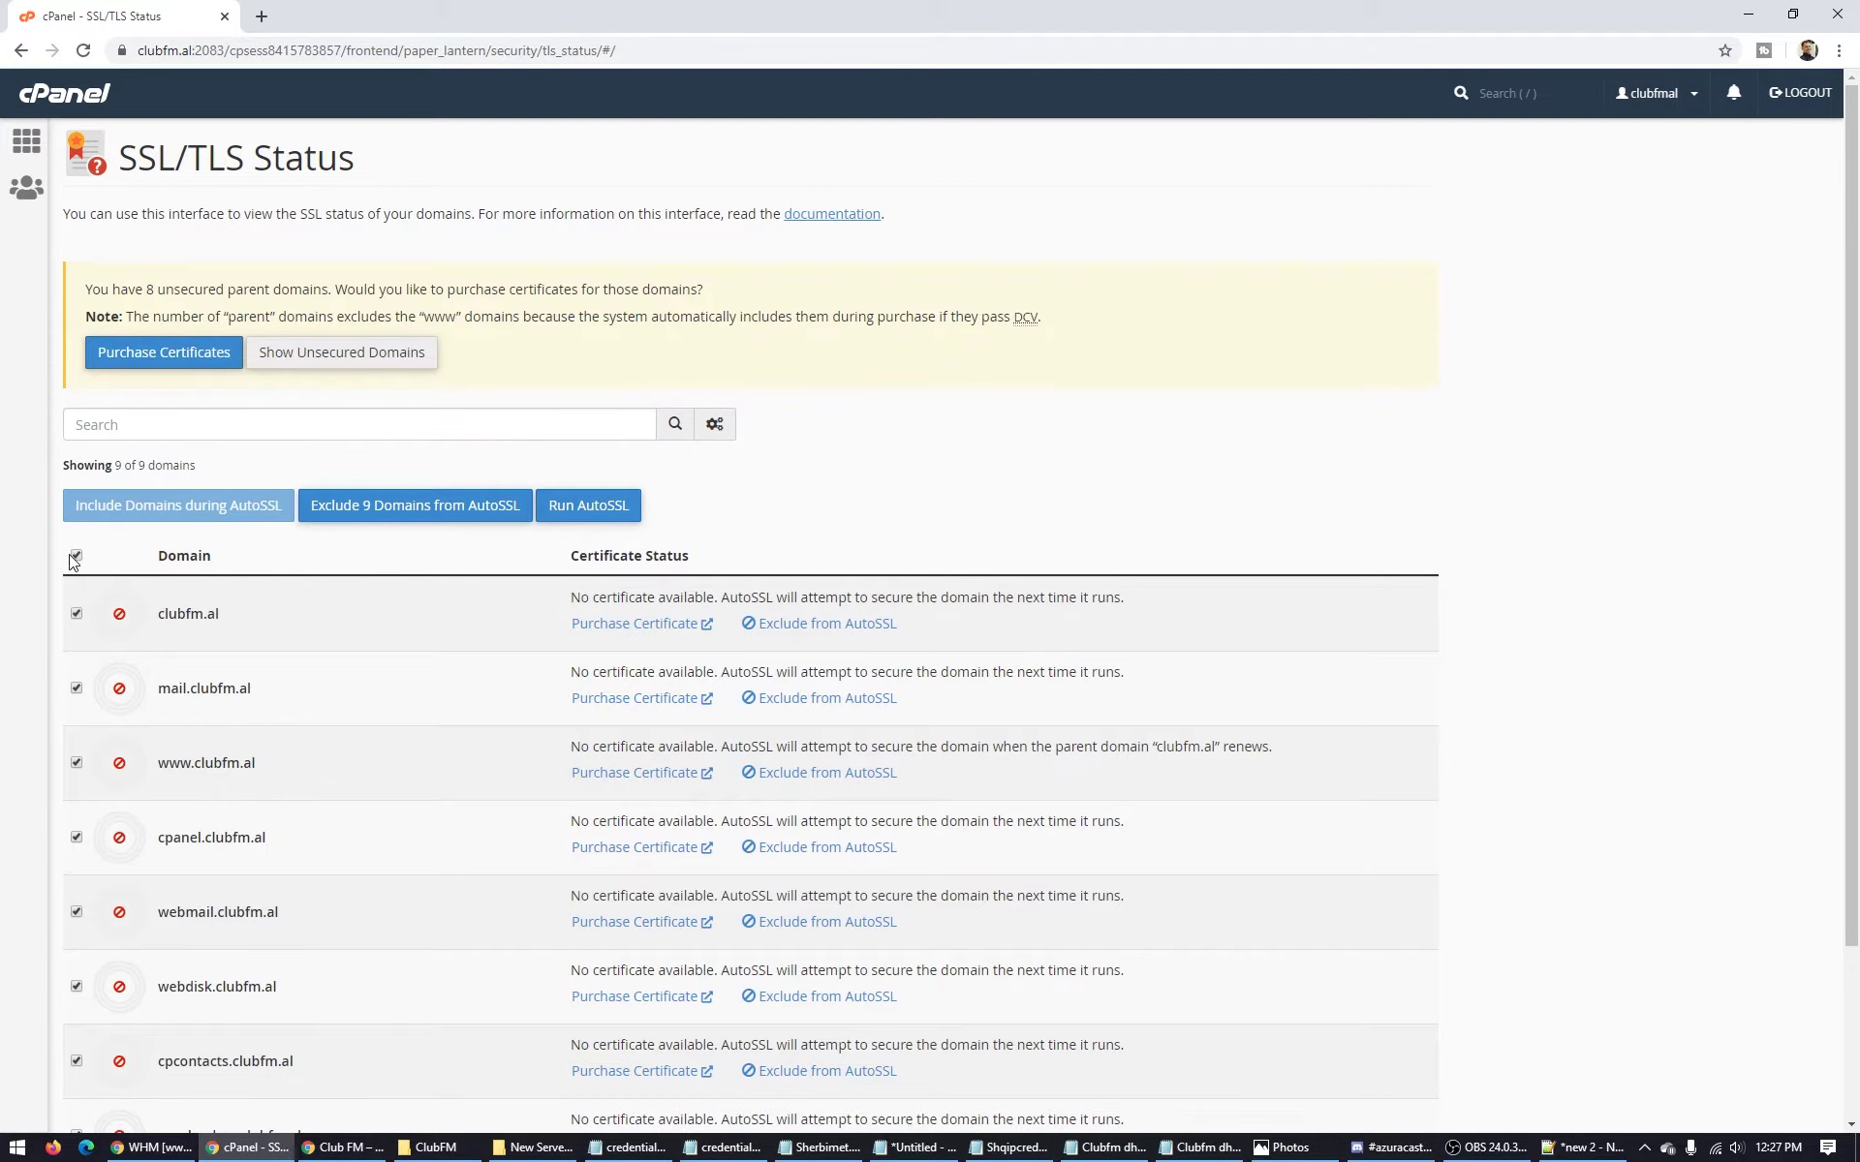
pyautogui.scroll(-3, 147, 671)
pyautogui.scroll(3, 236, 485)
pyautogui.scroll(-1, 627, 483)
pyautogui.click(588, 407)
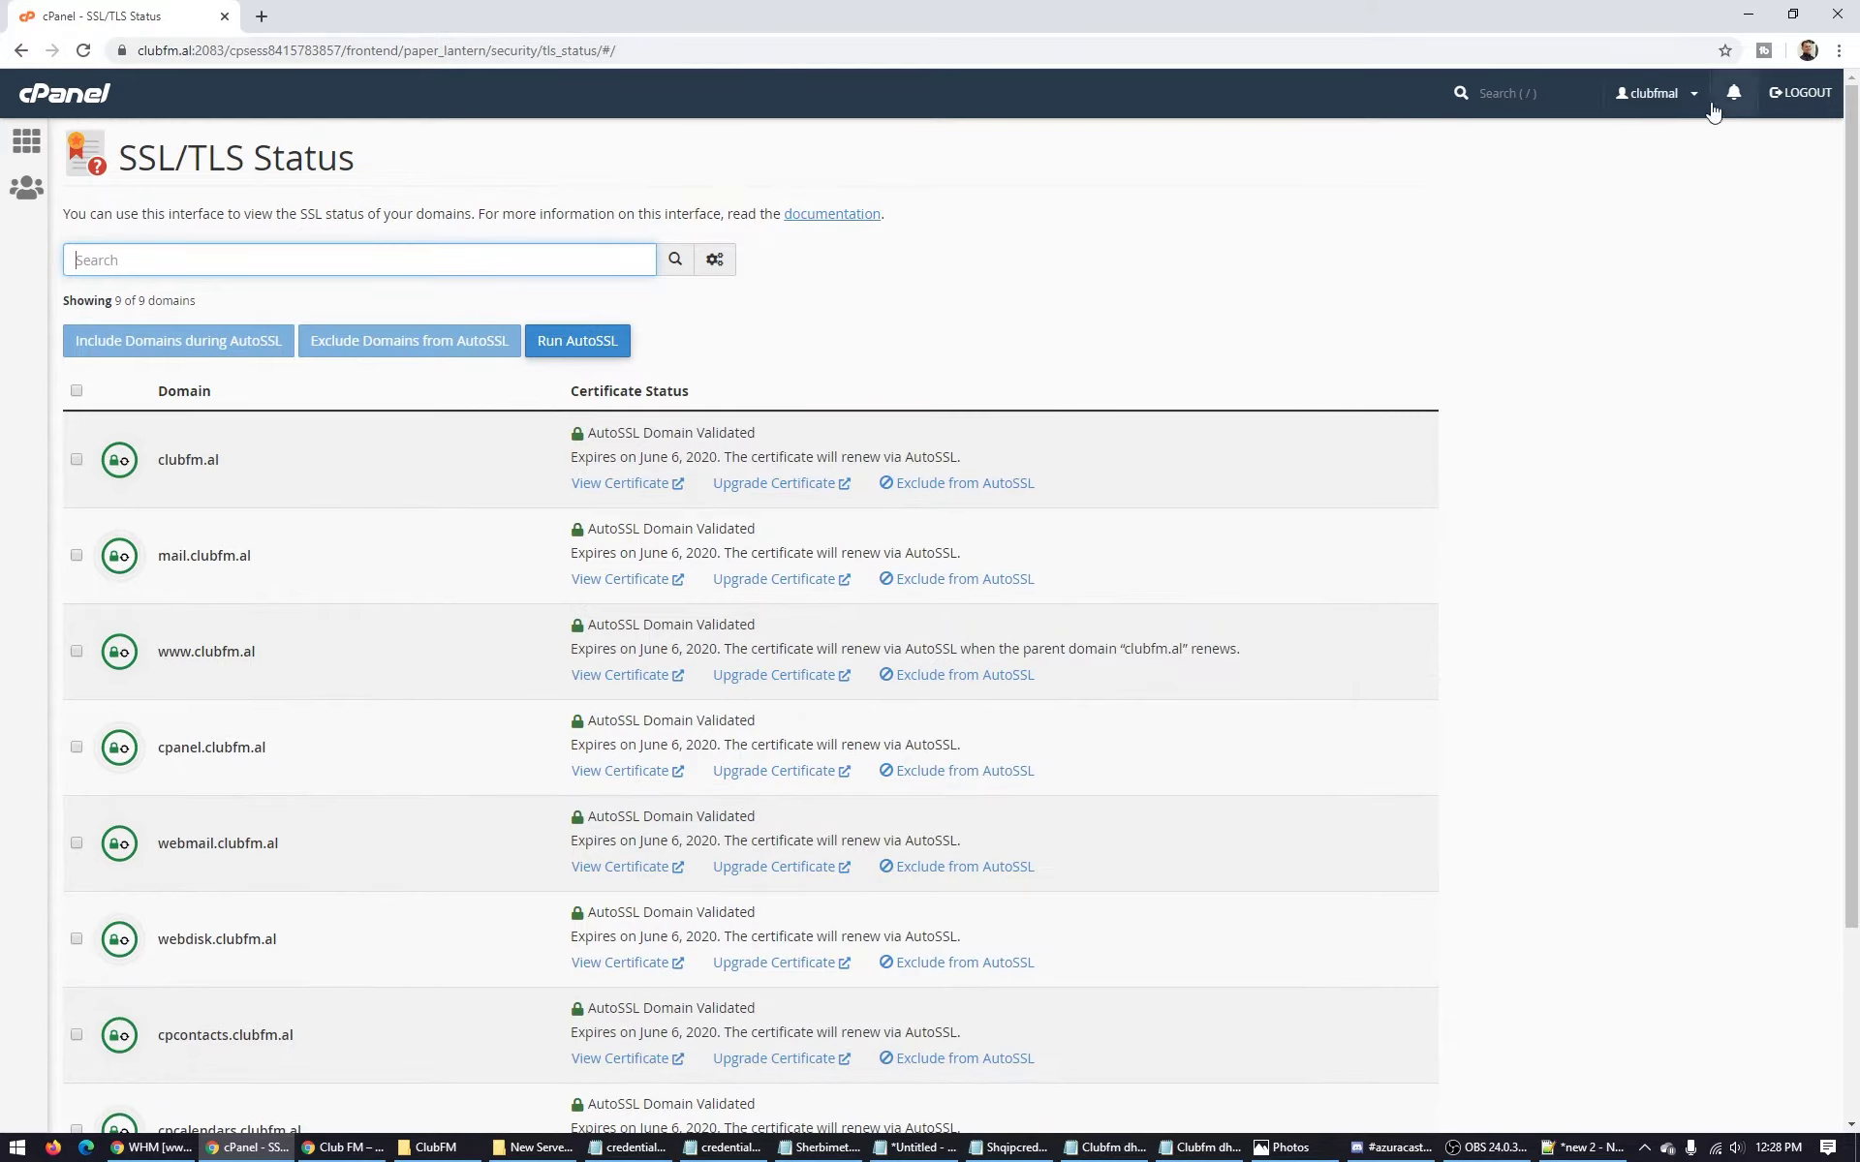
# Hide cPanel and load clubfm.al/wp-admin in the browser.
pyautogui.click(1745, 18)
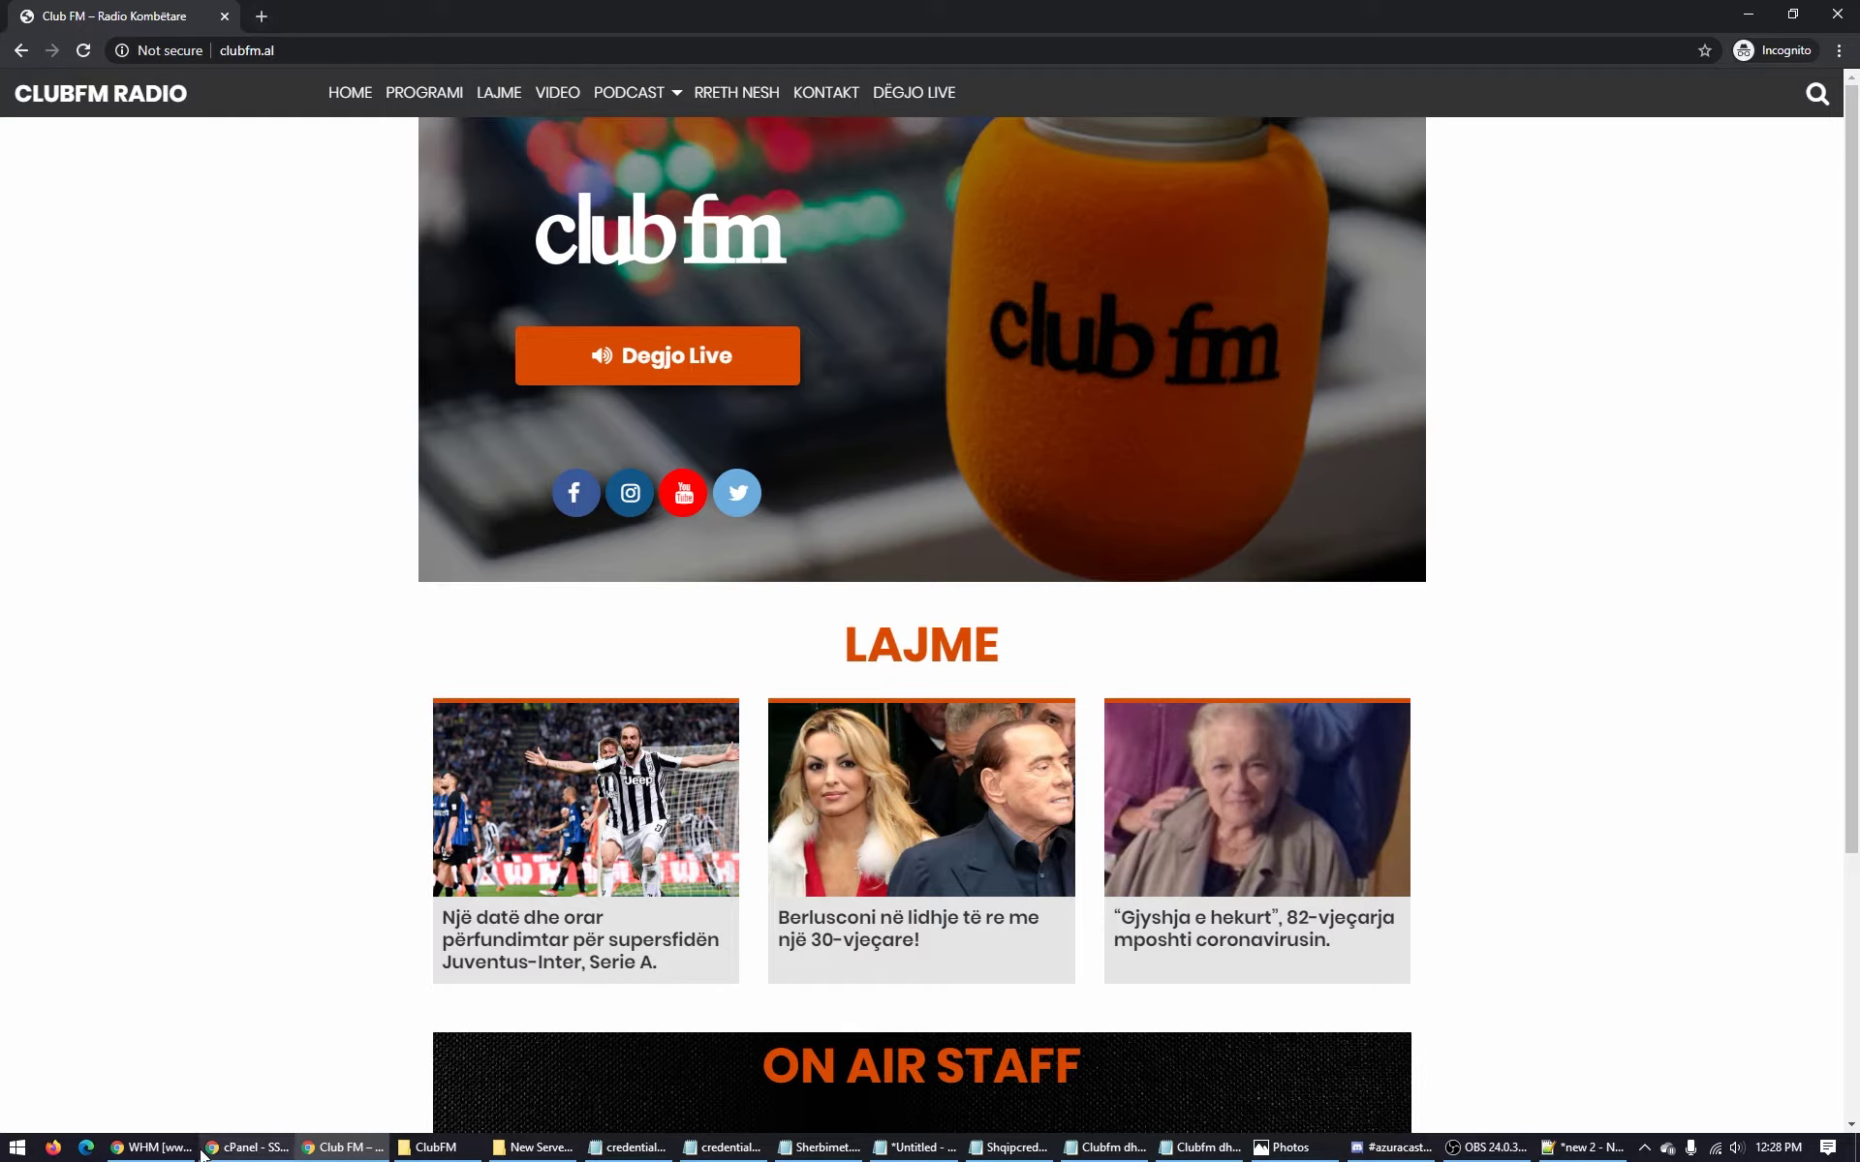
pyautogui.moveTo(181, 1153)
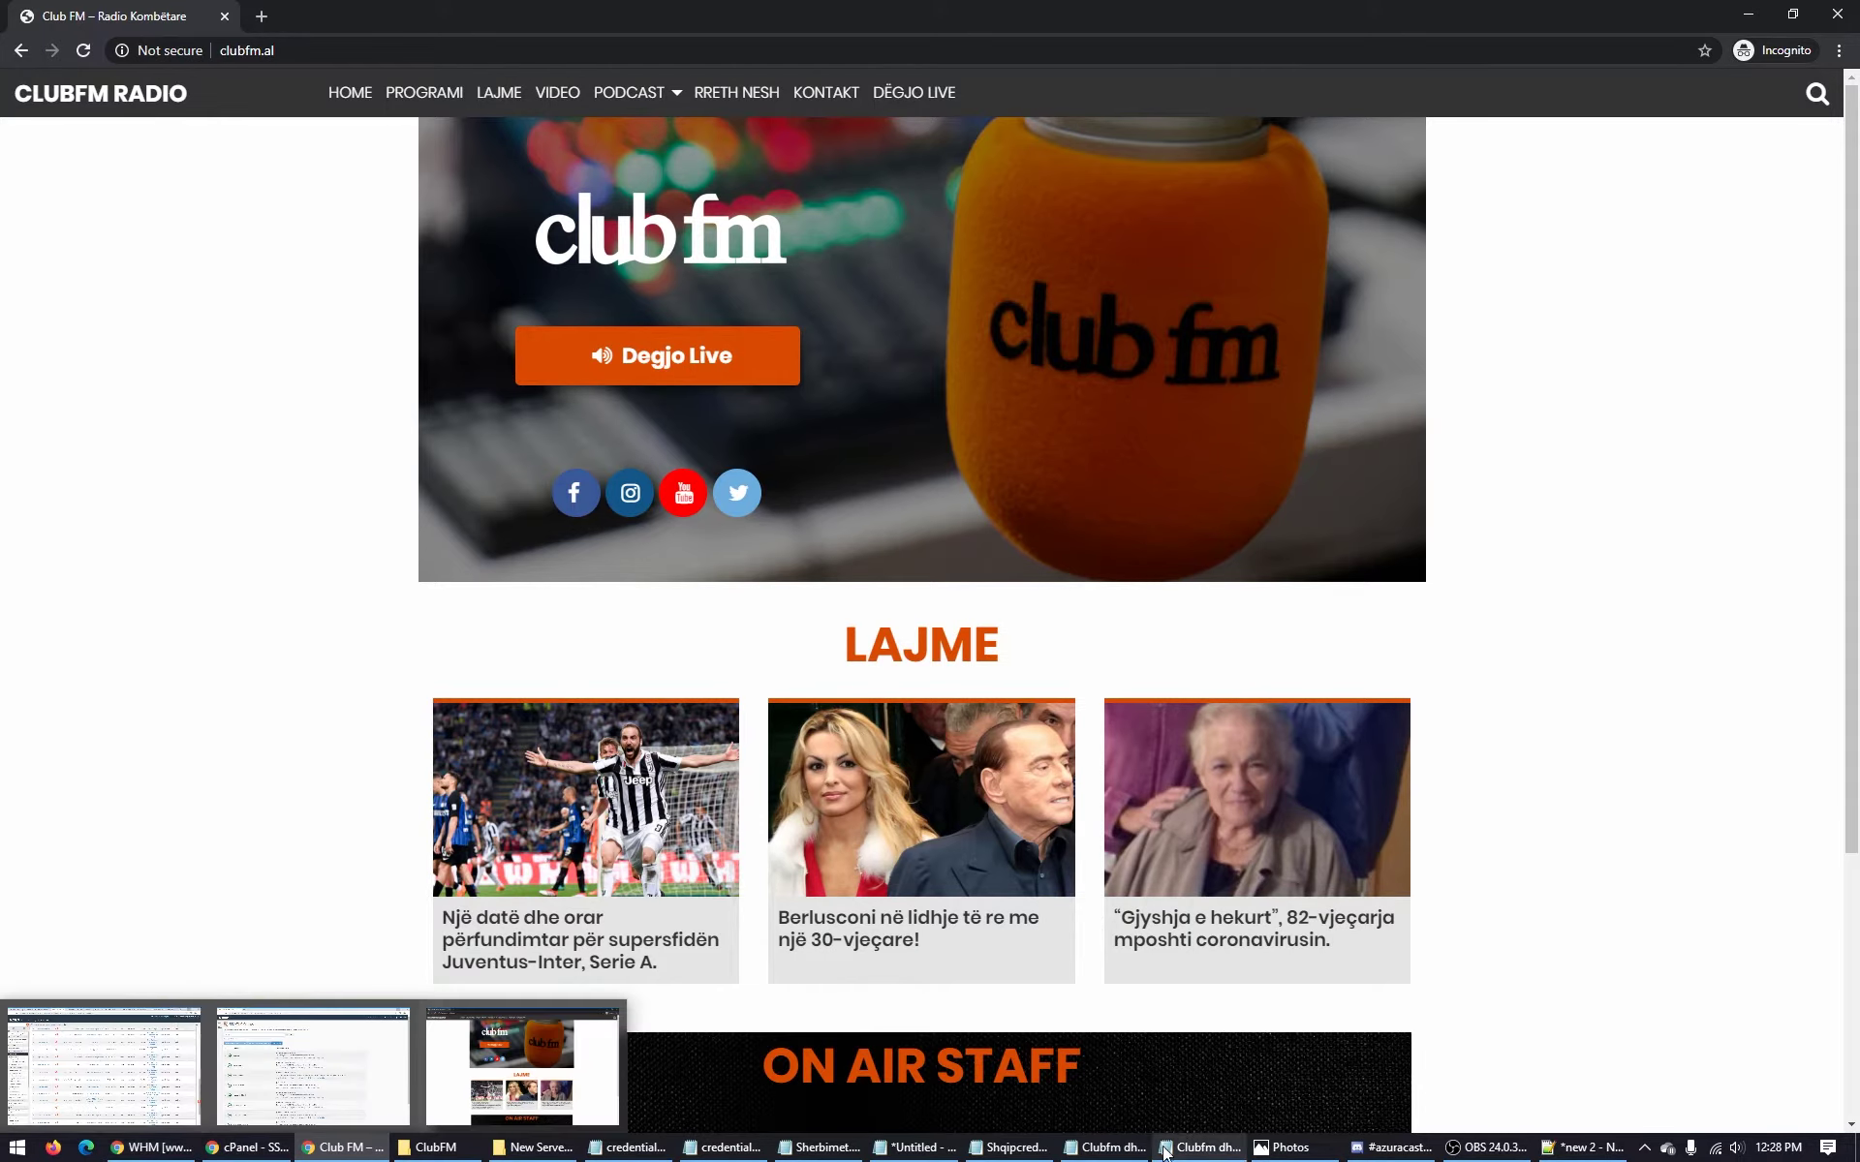
pyautogui.click(343, 54)
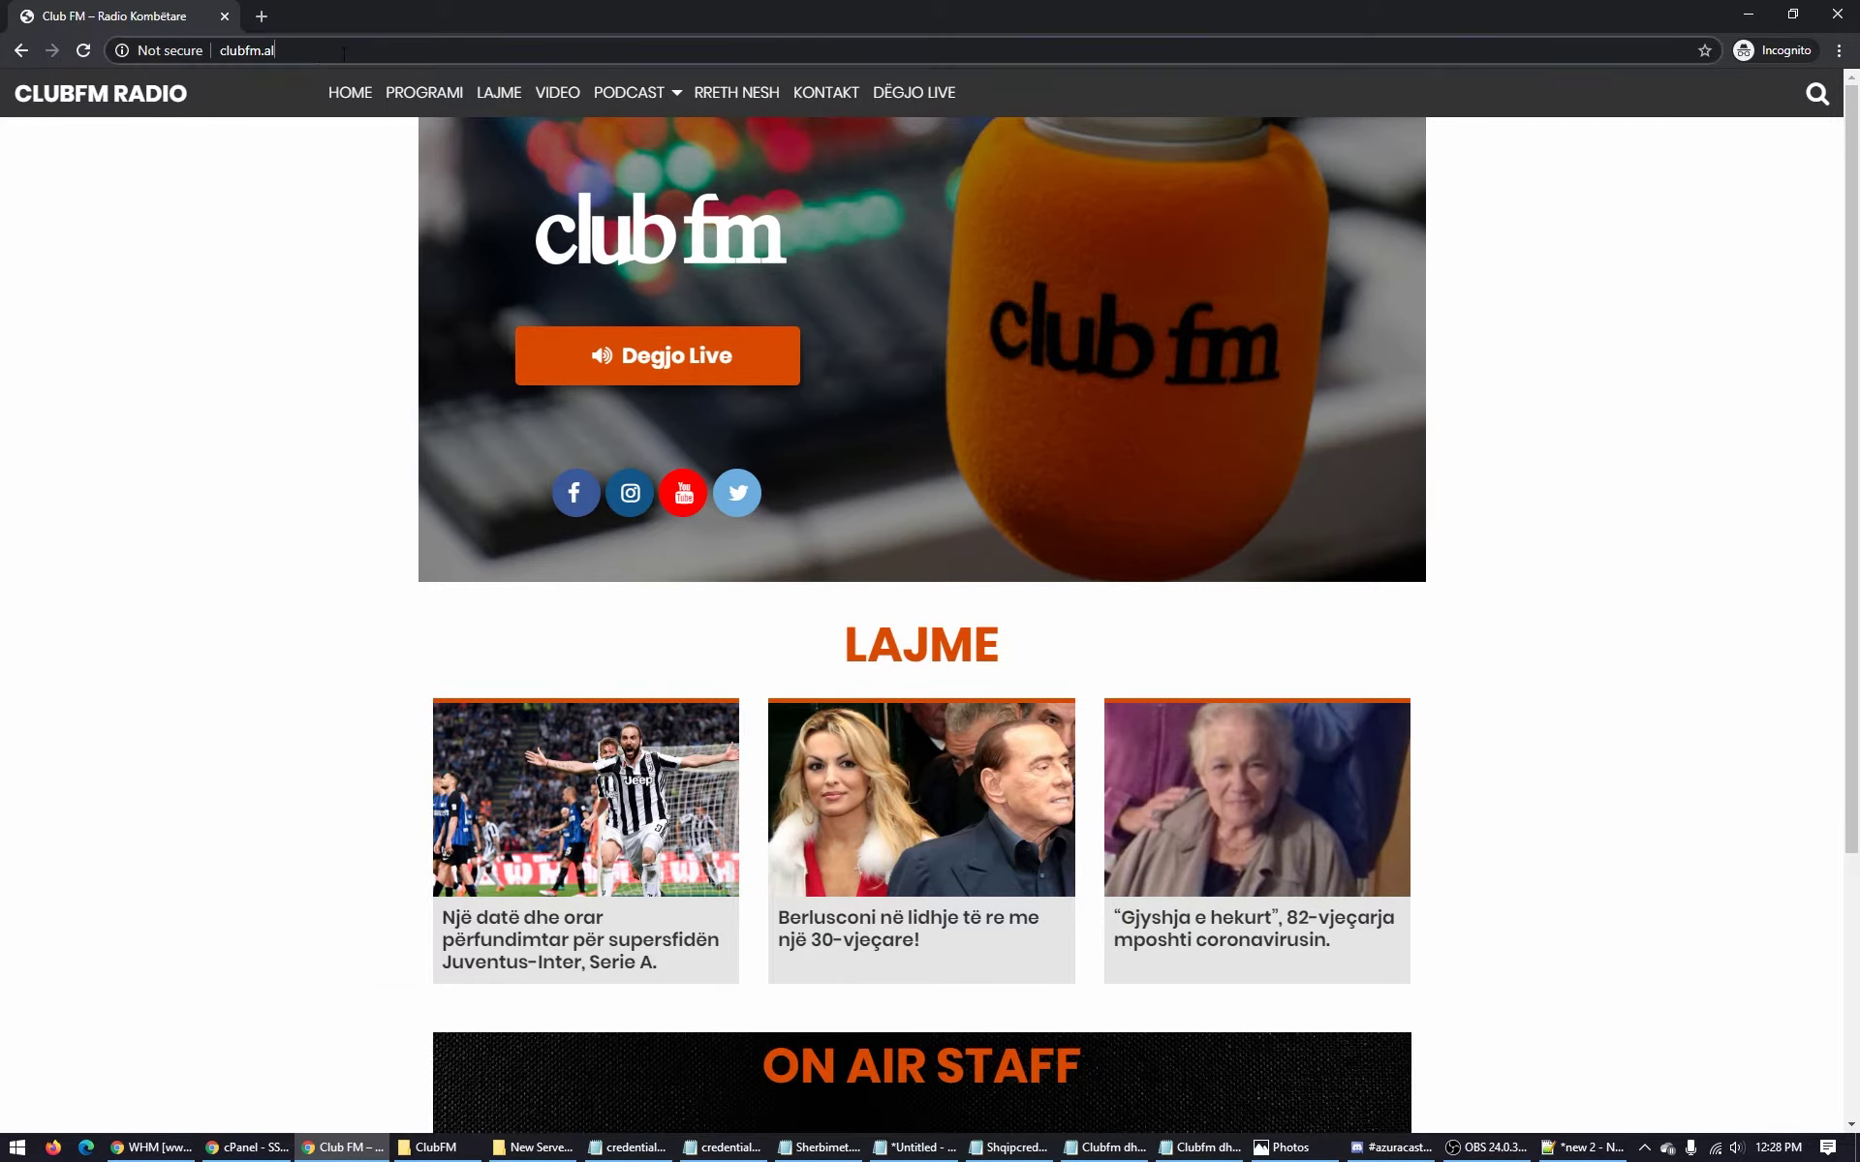
pyautogui.write('/')
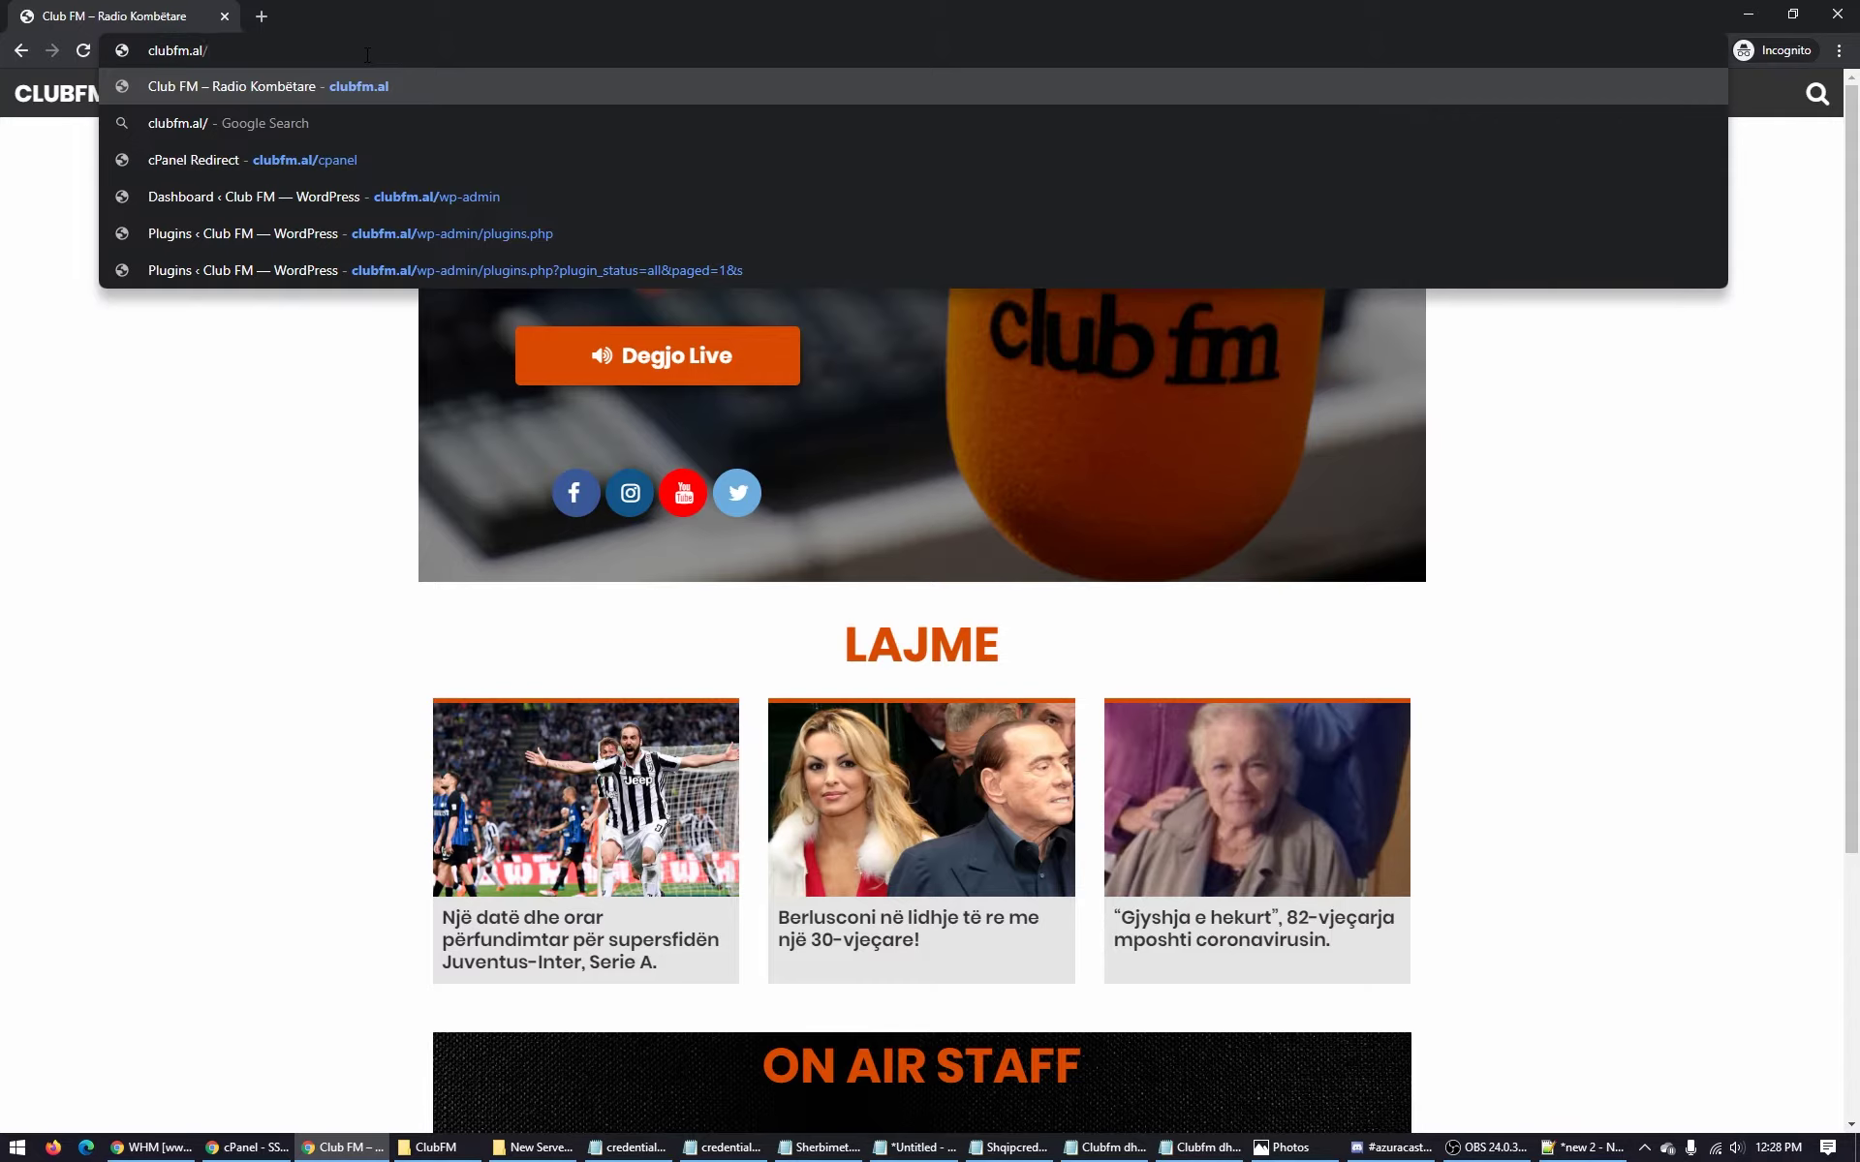
pyautogui.write('wp')
pyautogui.press('Return')
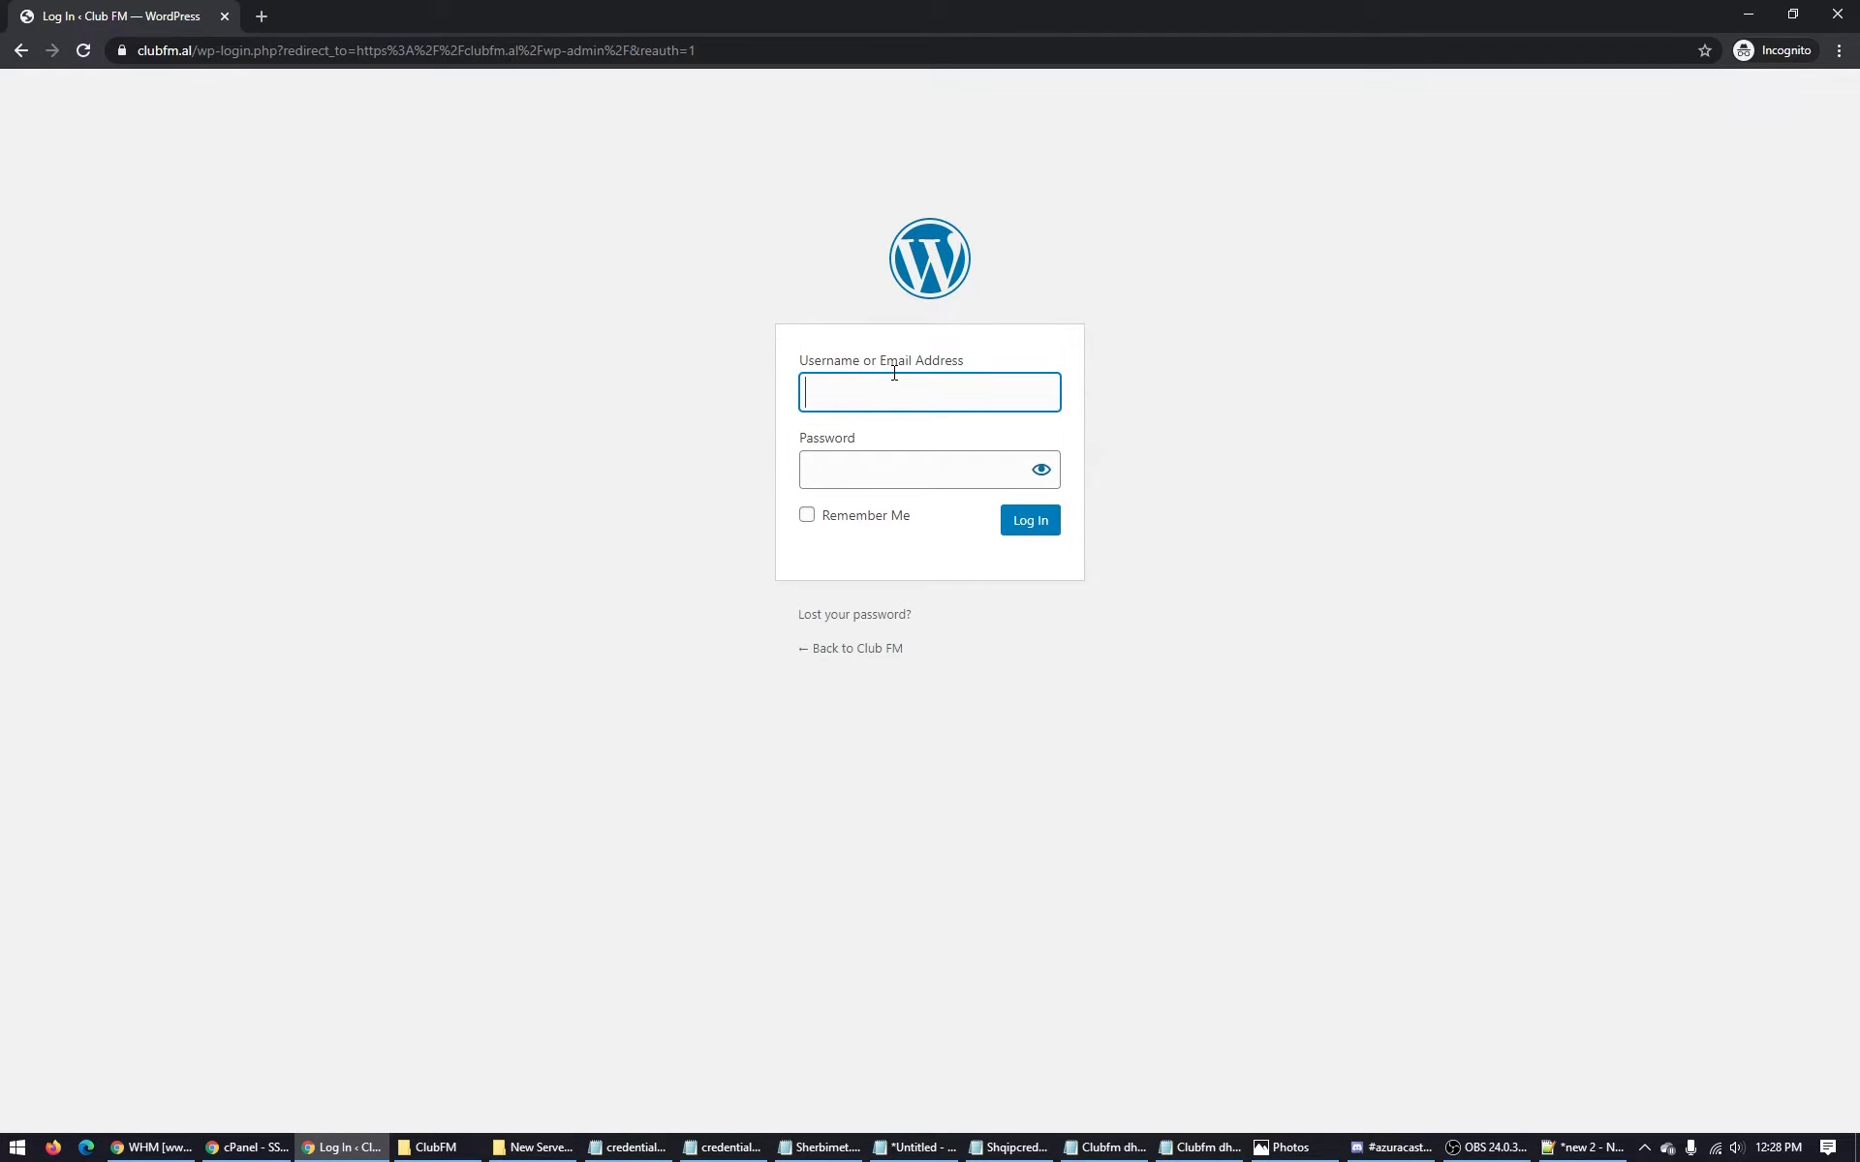
# Log in to the Club FM WordPress admin with the saved credentials.
pyautogui.click(928, 392)
pyautogui.click(1304, 432)
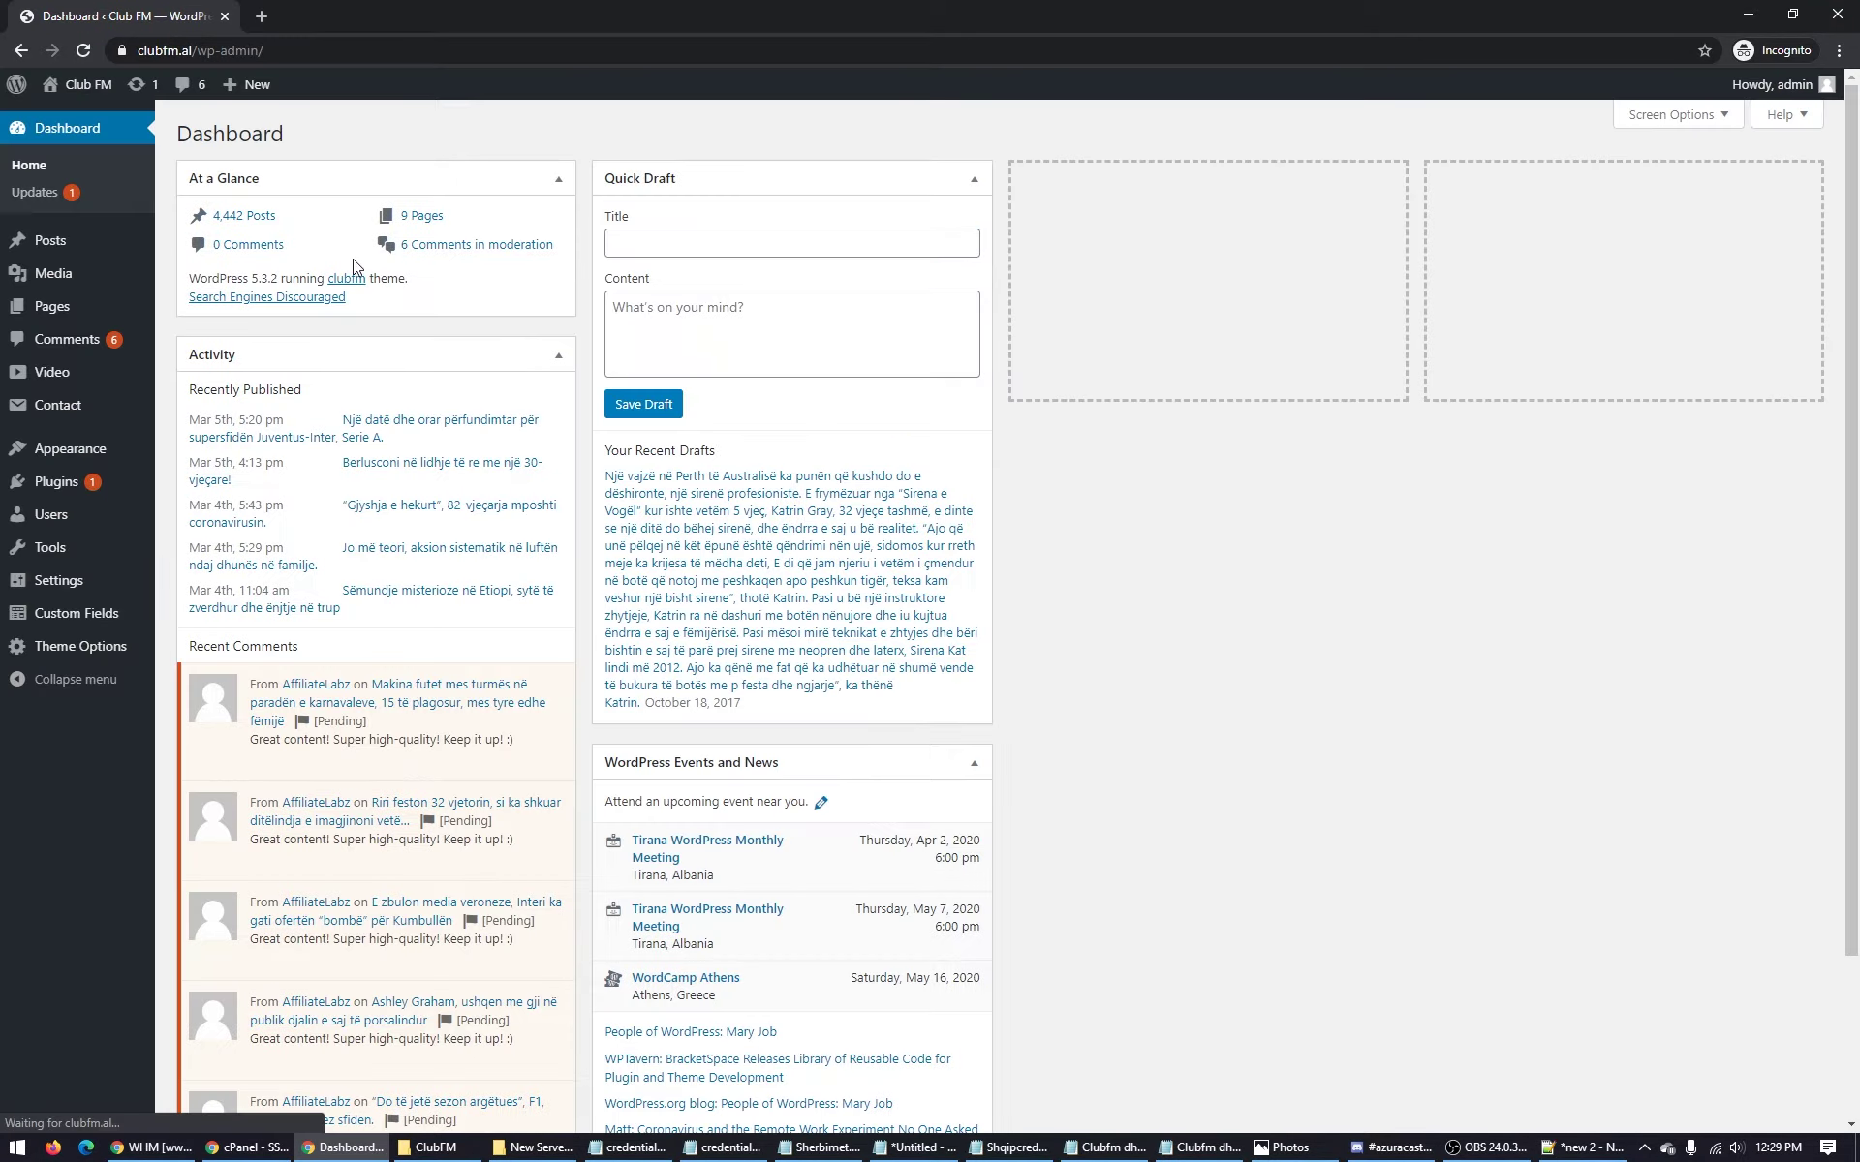
pyautogui.scroll(-1, 111, 193)
pyautogui.scroll(1, 112, 194)
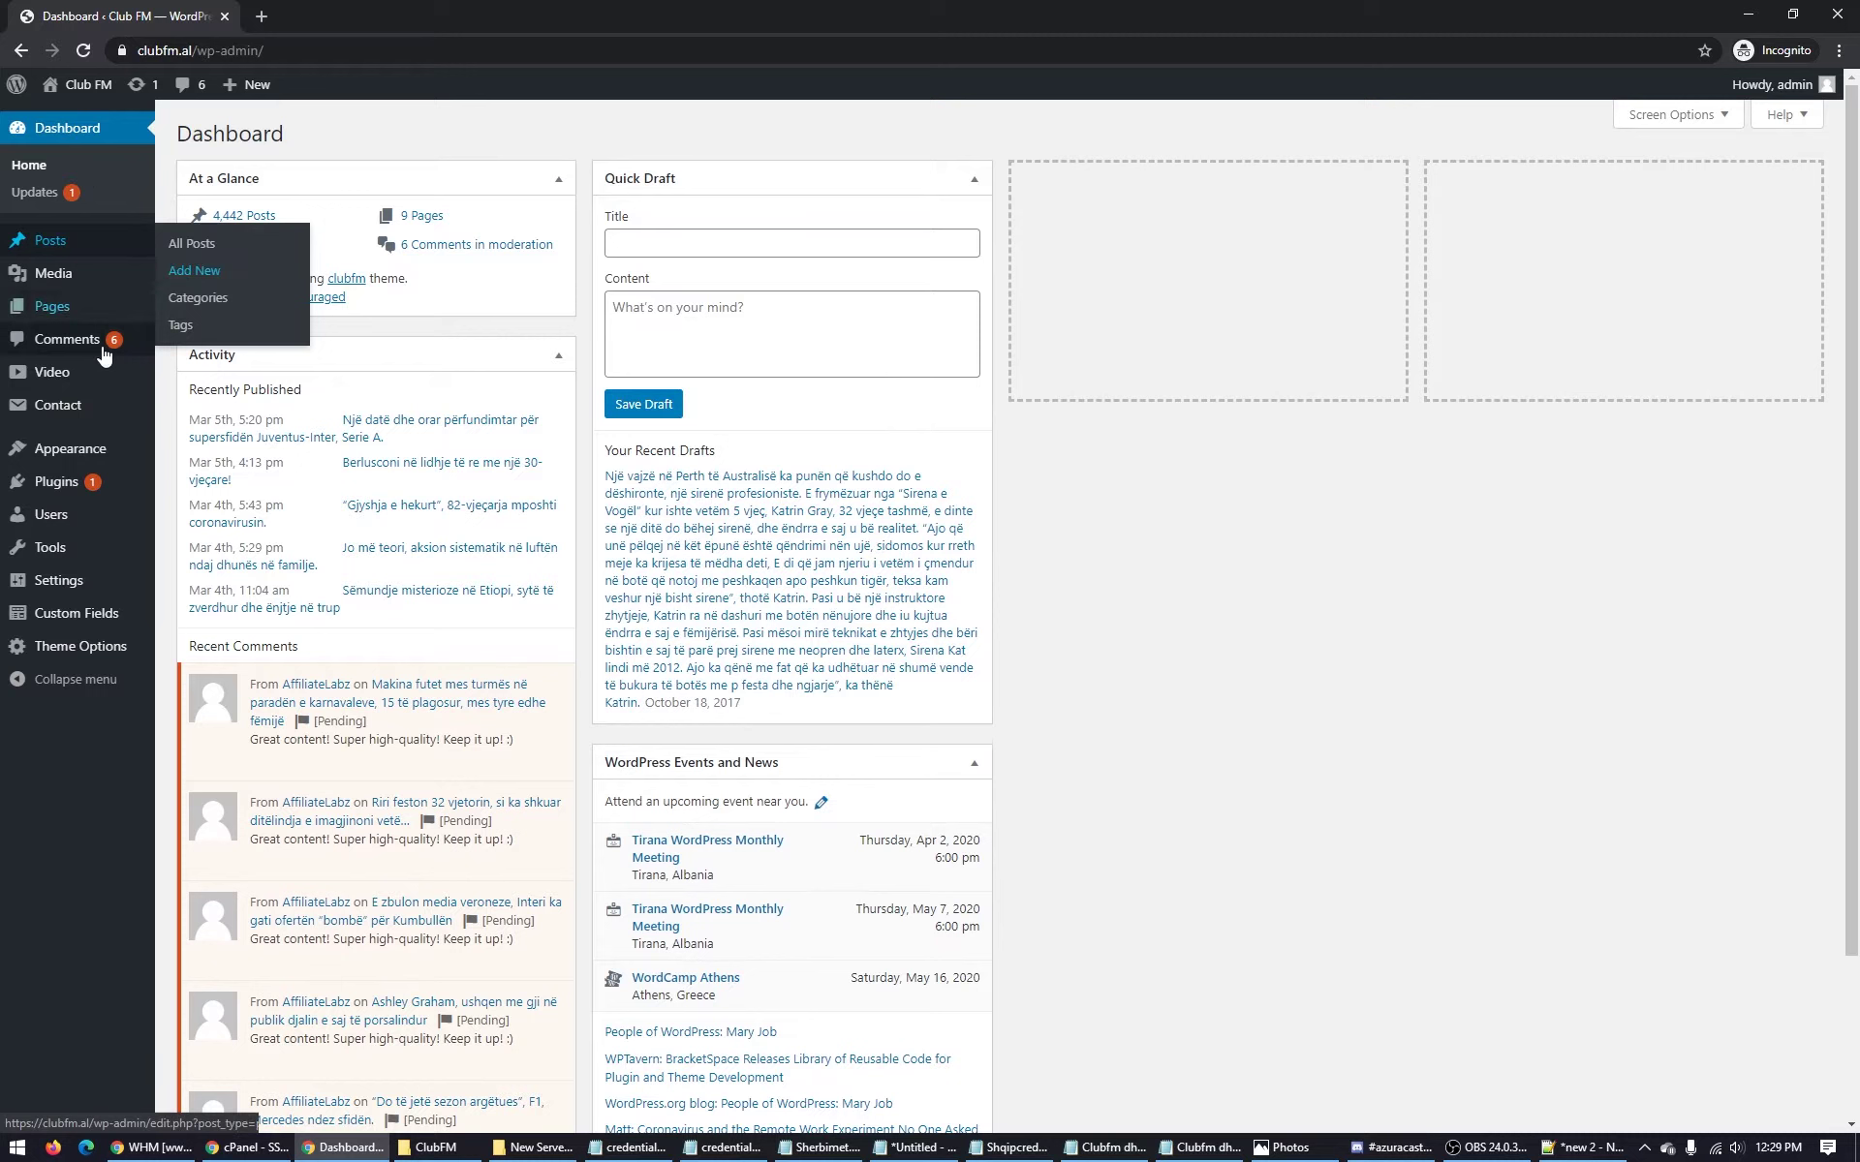
pyautogui.moveTo(73, 484)
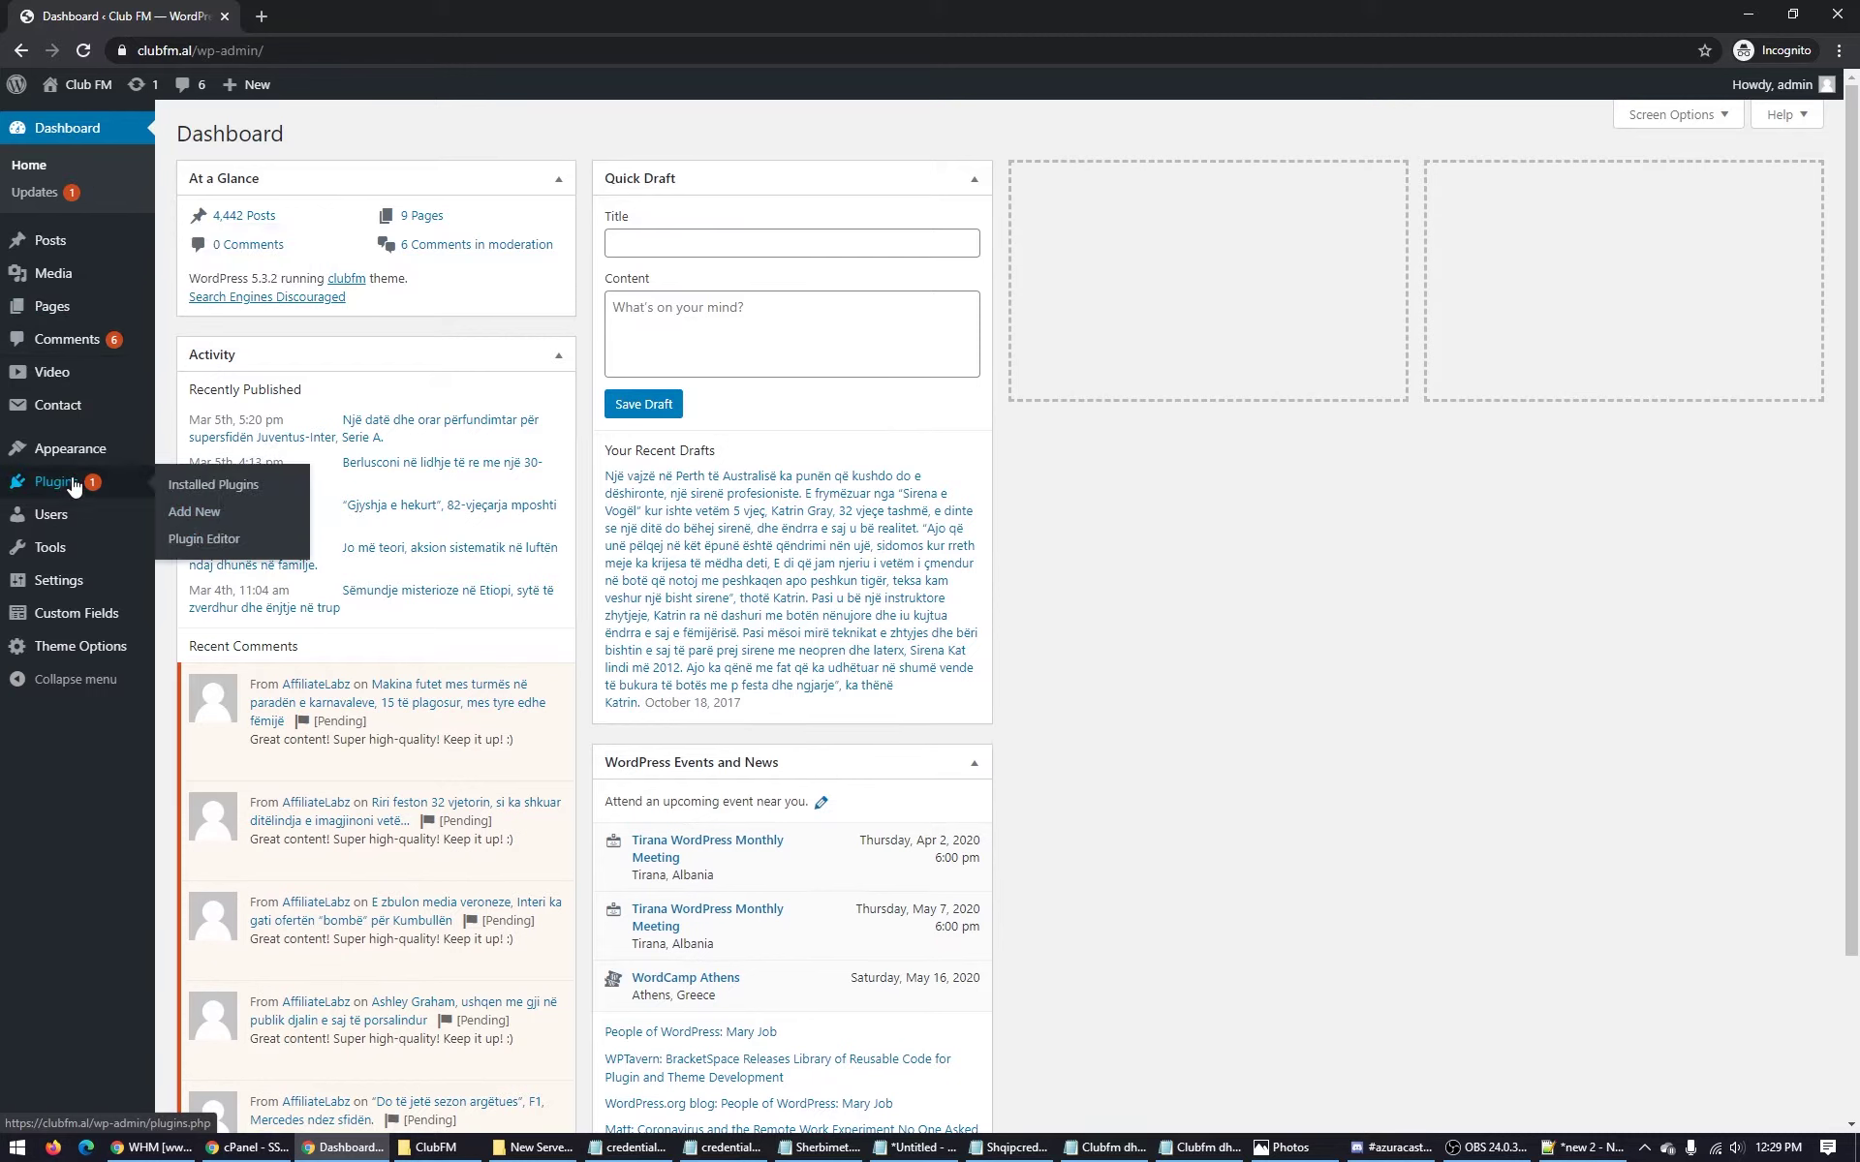
pyautogui.moveTo(56, 592)
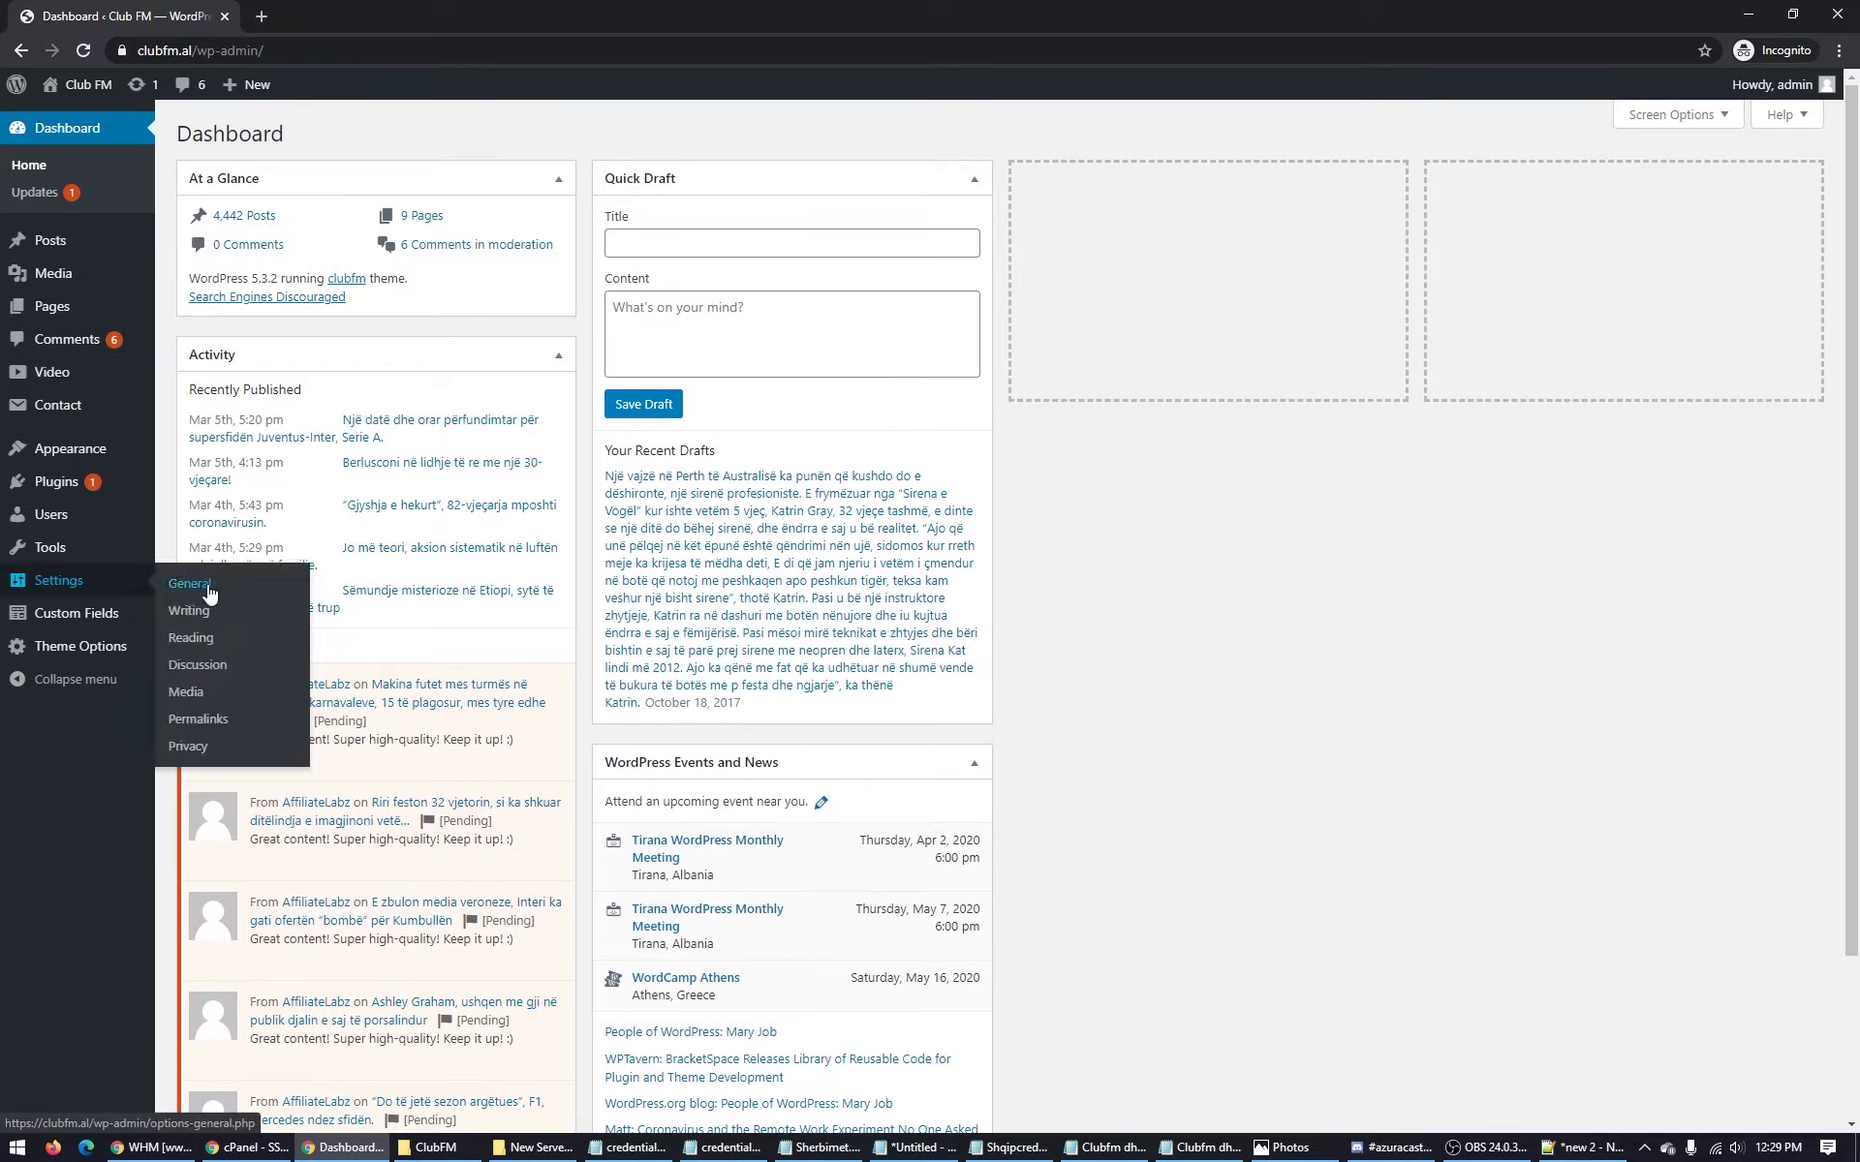
pyautogui.click(209, 592)
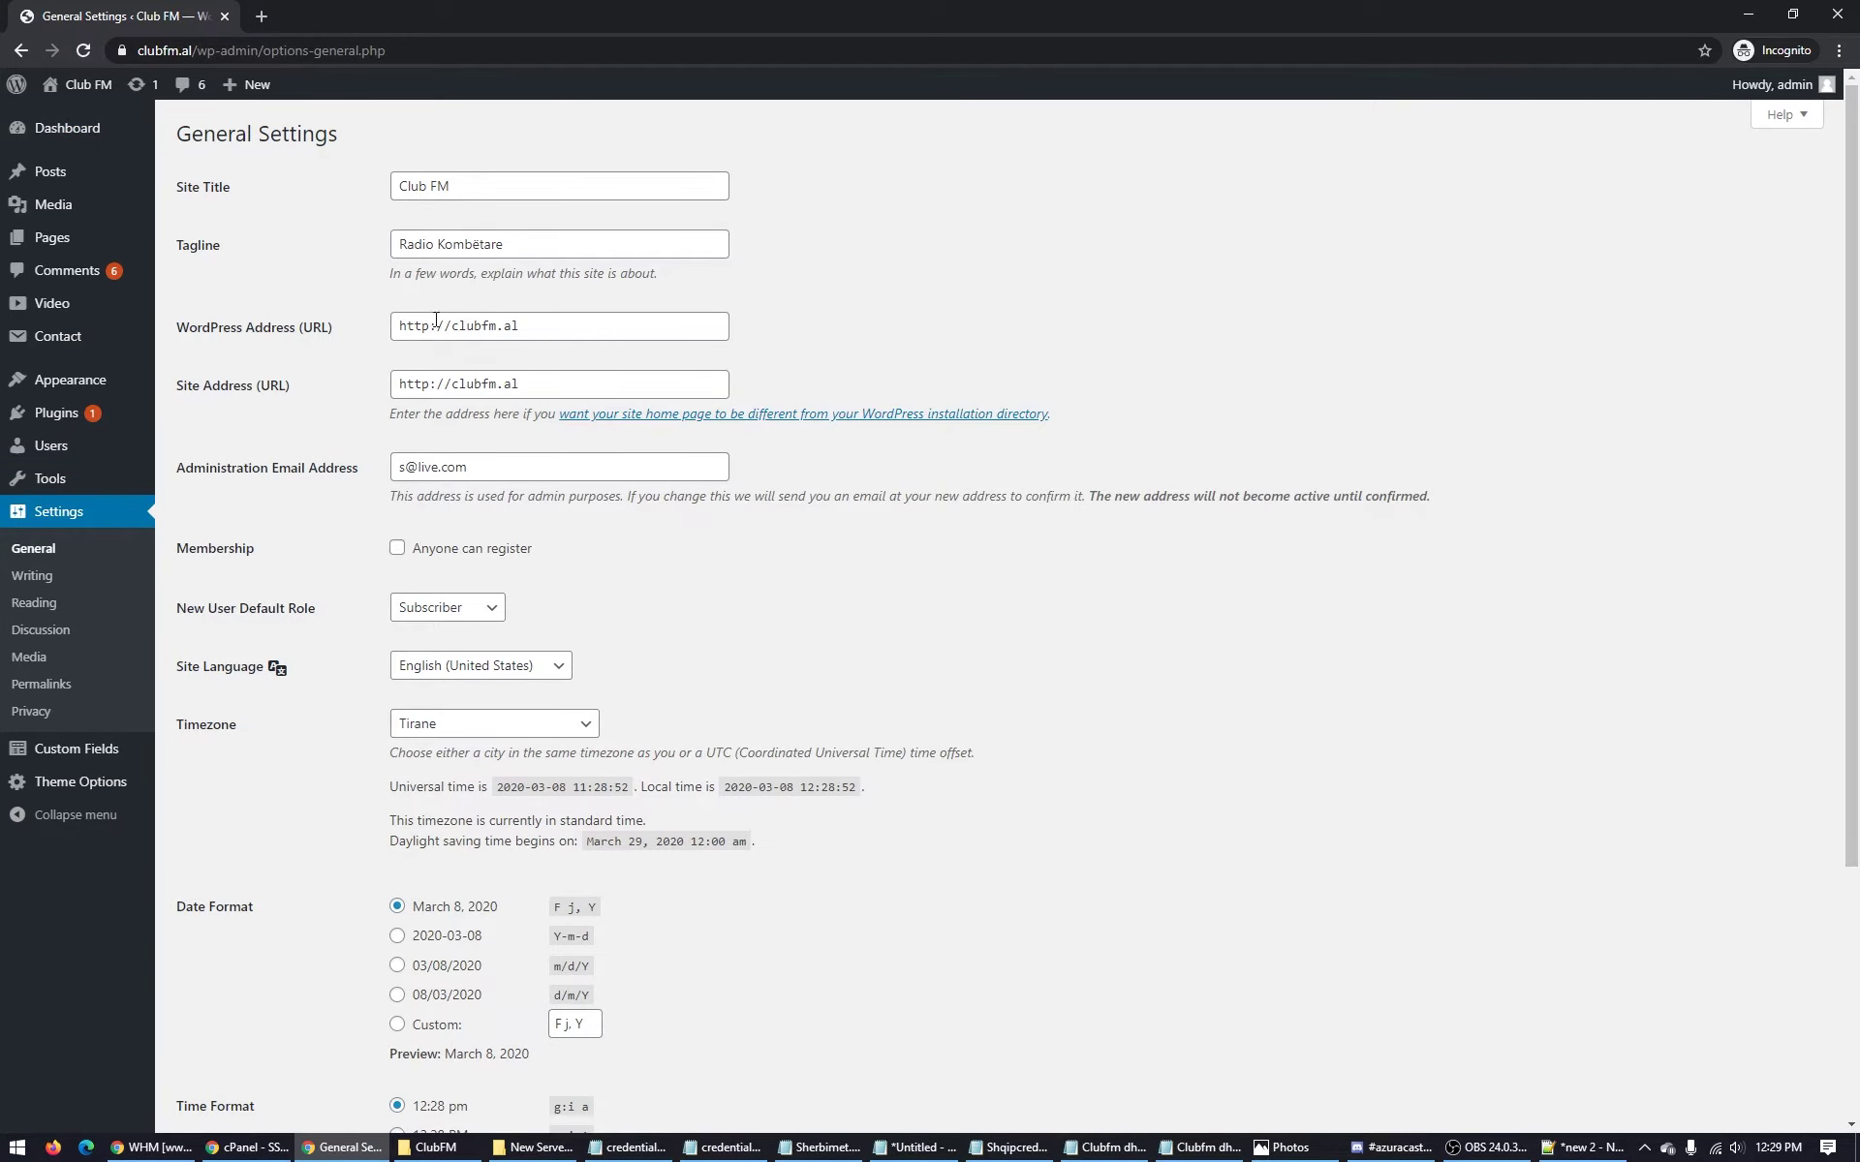
pyautogui.click(435, 323)
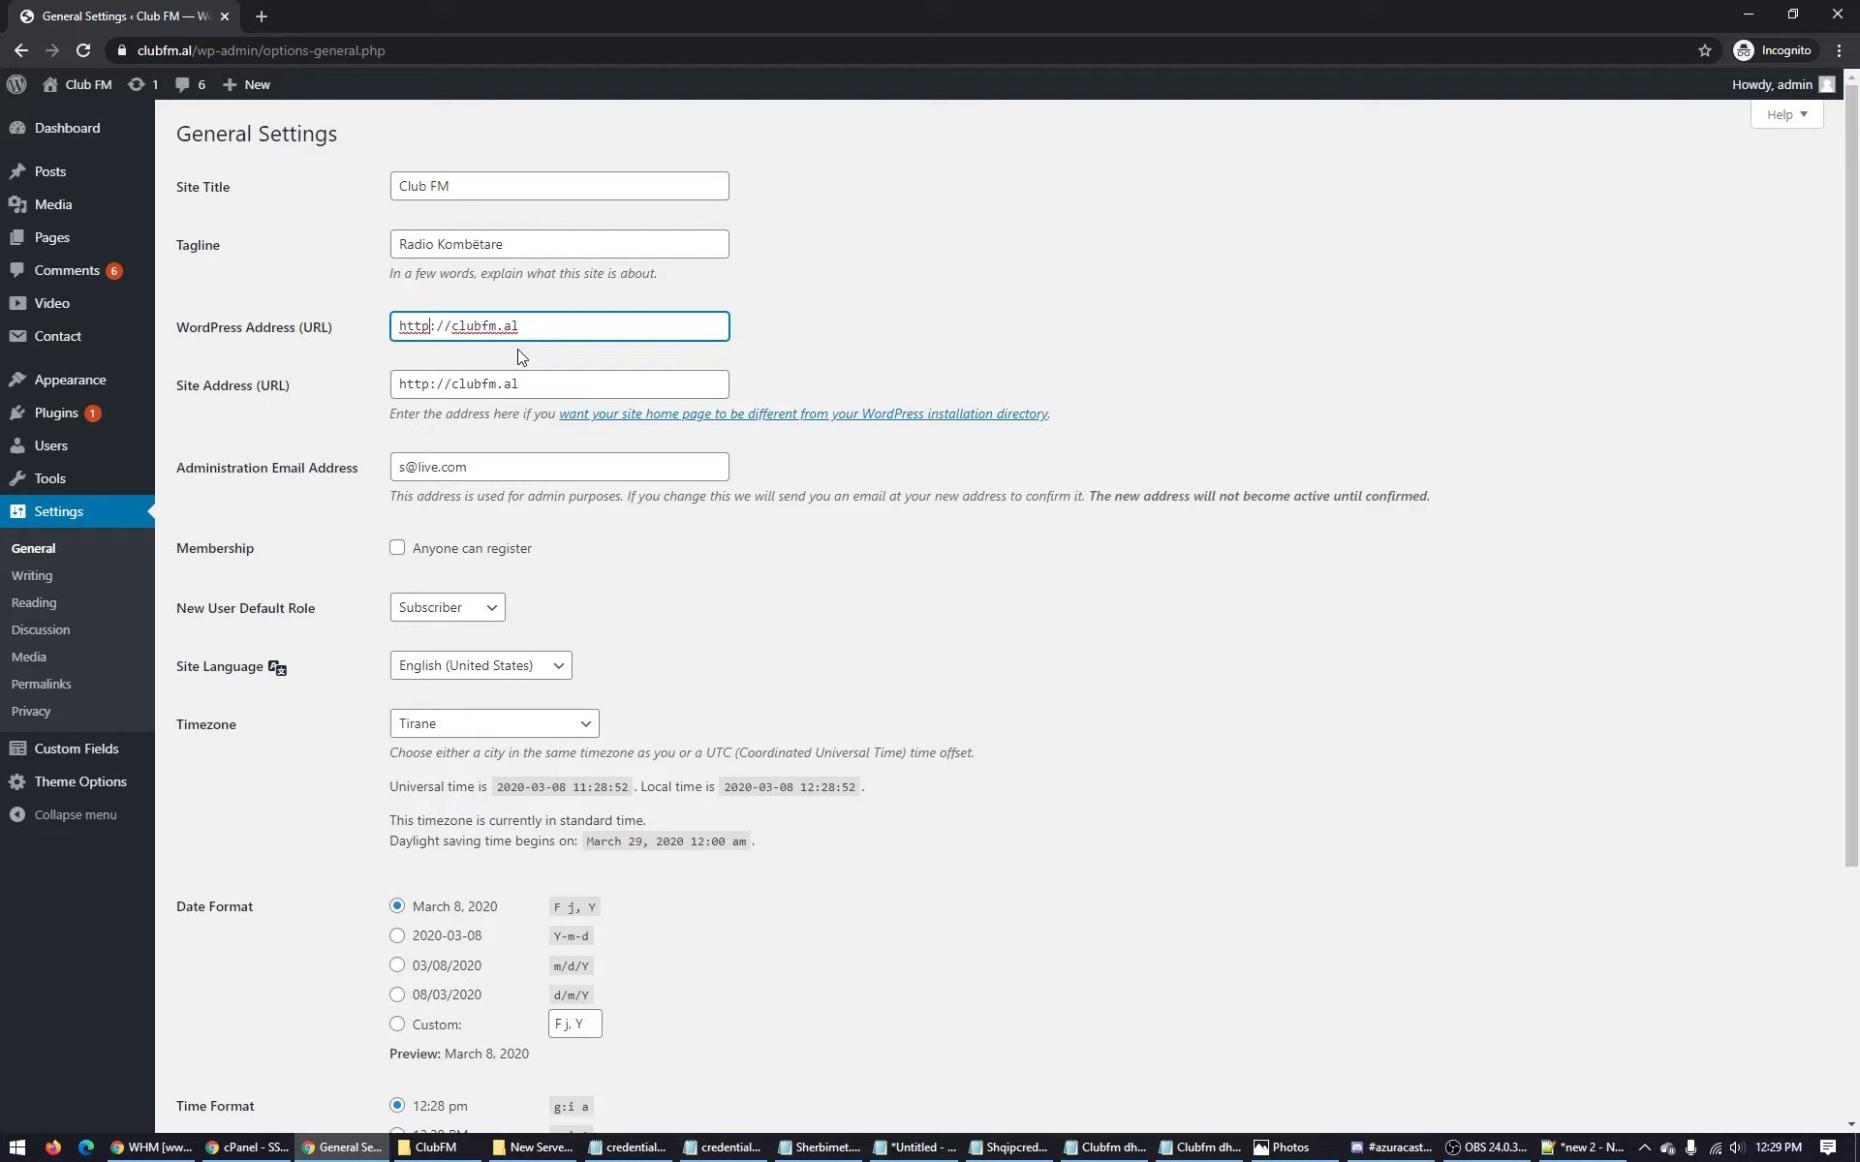
pyautogui.write('s')
pyautogui.click(457, 383)
pyautogui.write('s')
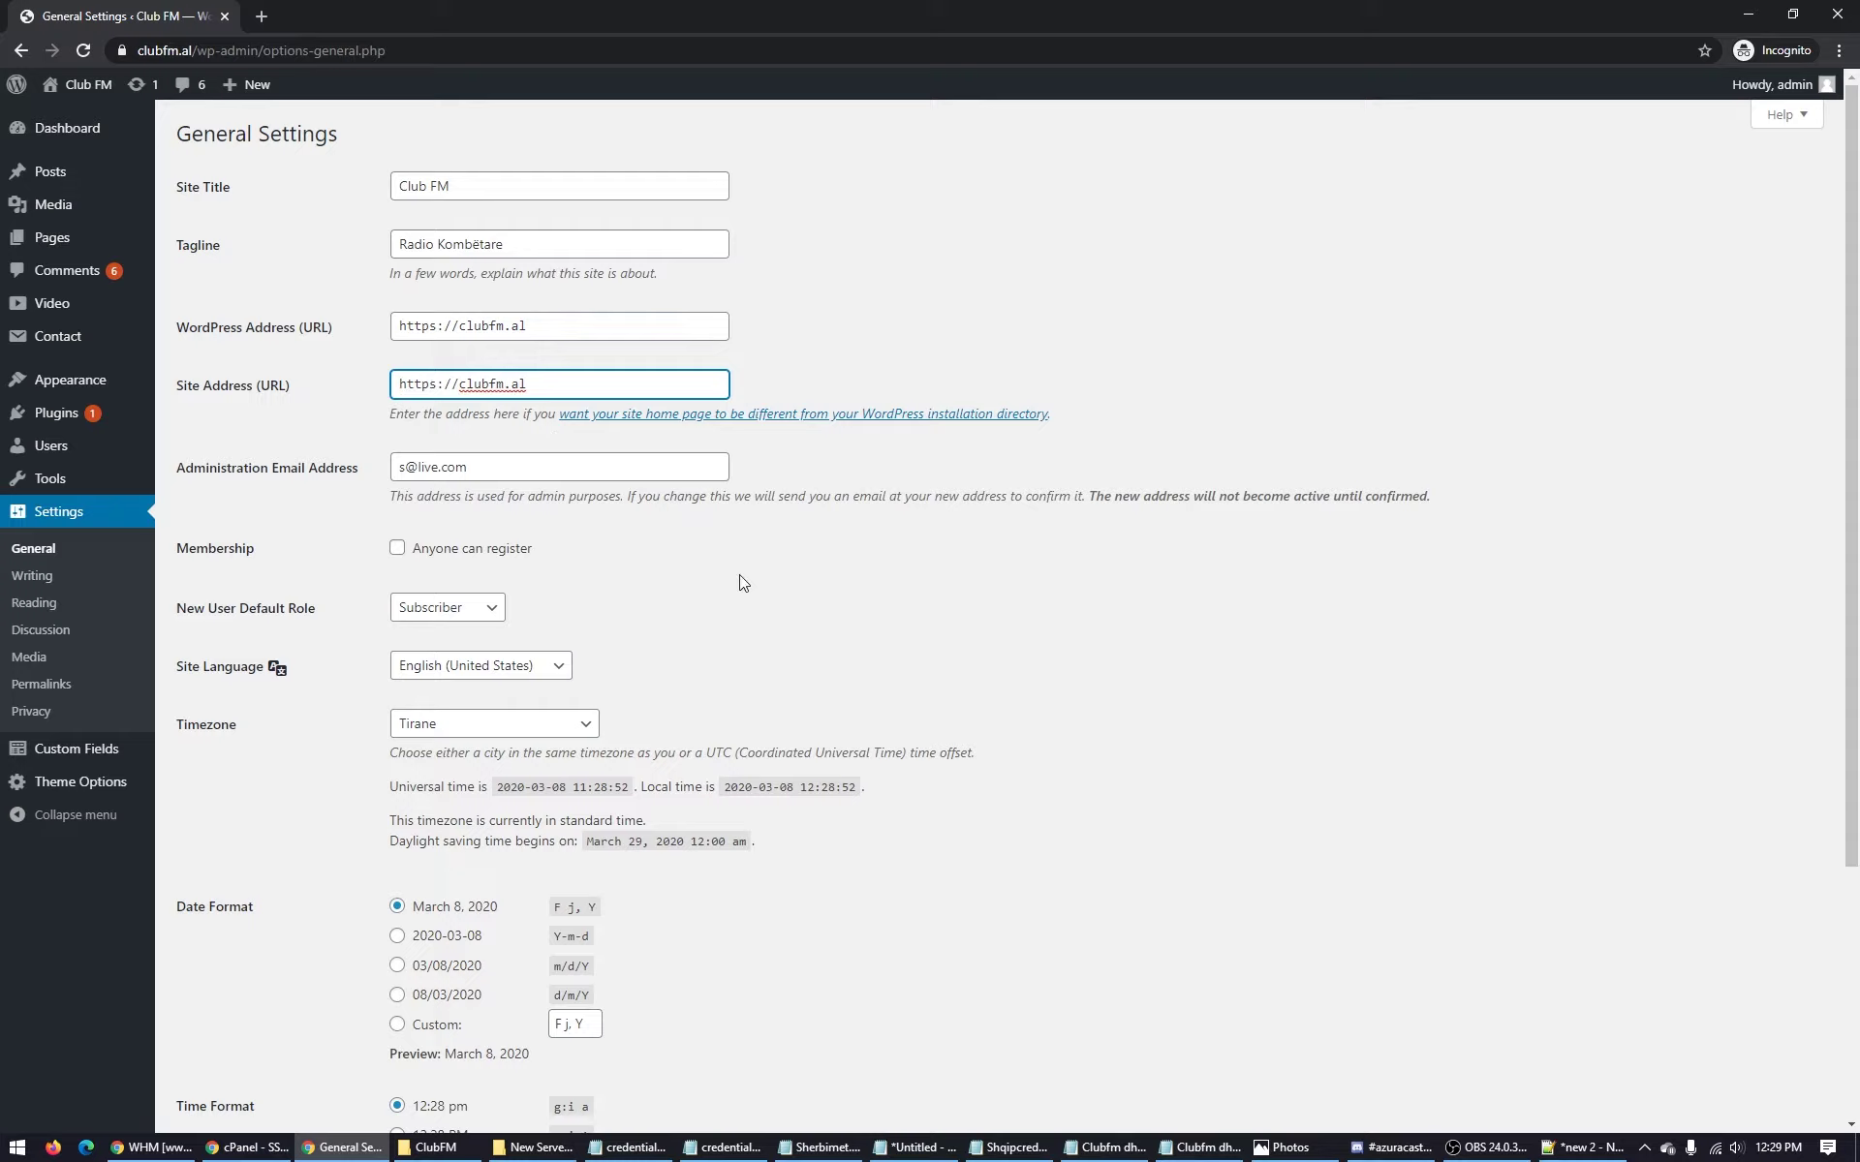
pyautogui.scroll(-4, 281, 826)
pyautogui.click(224, 1036)
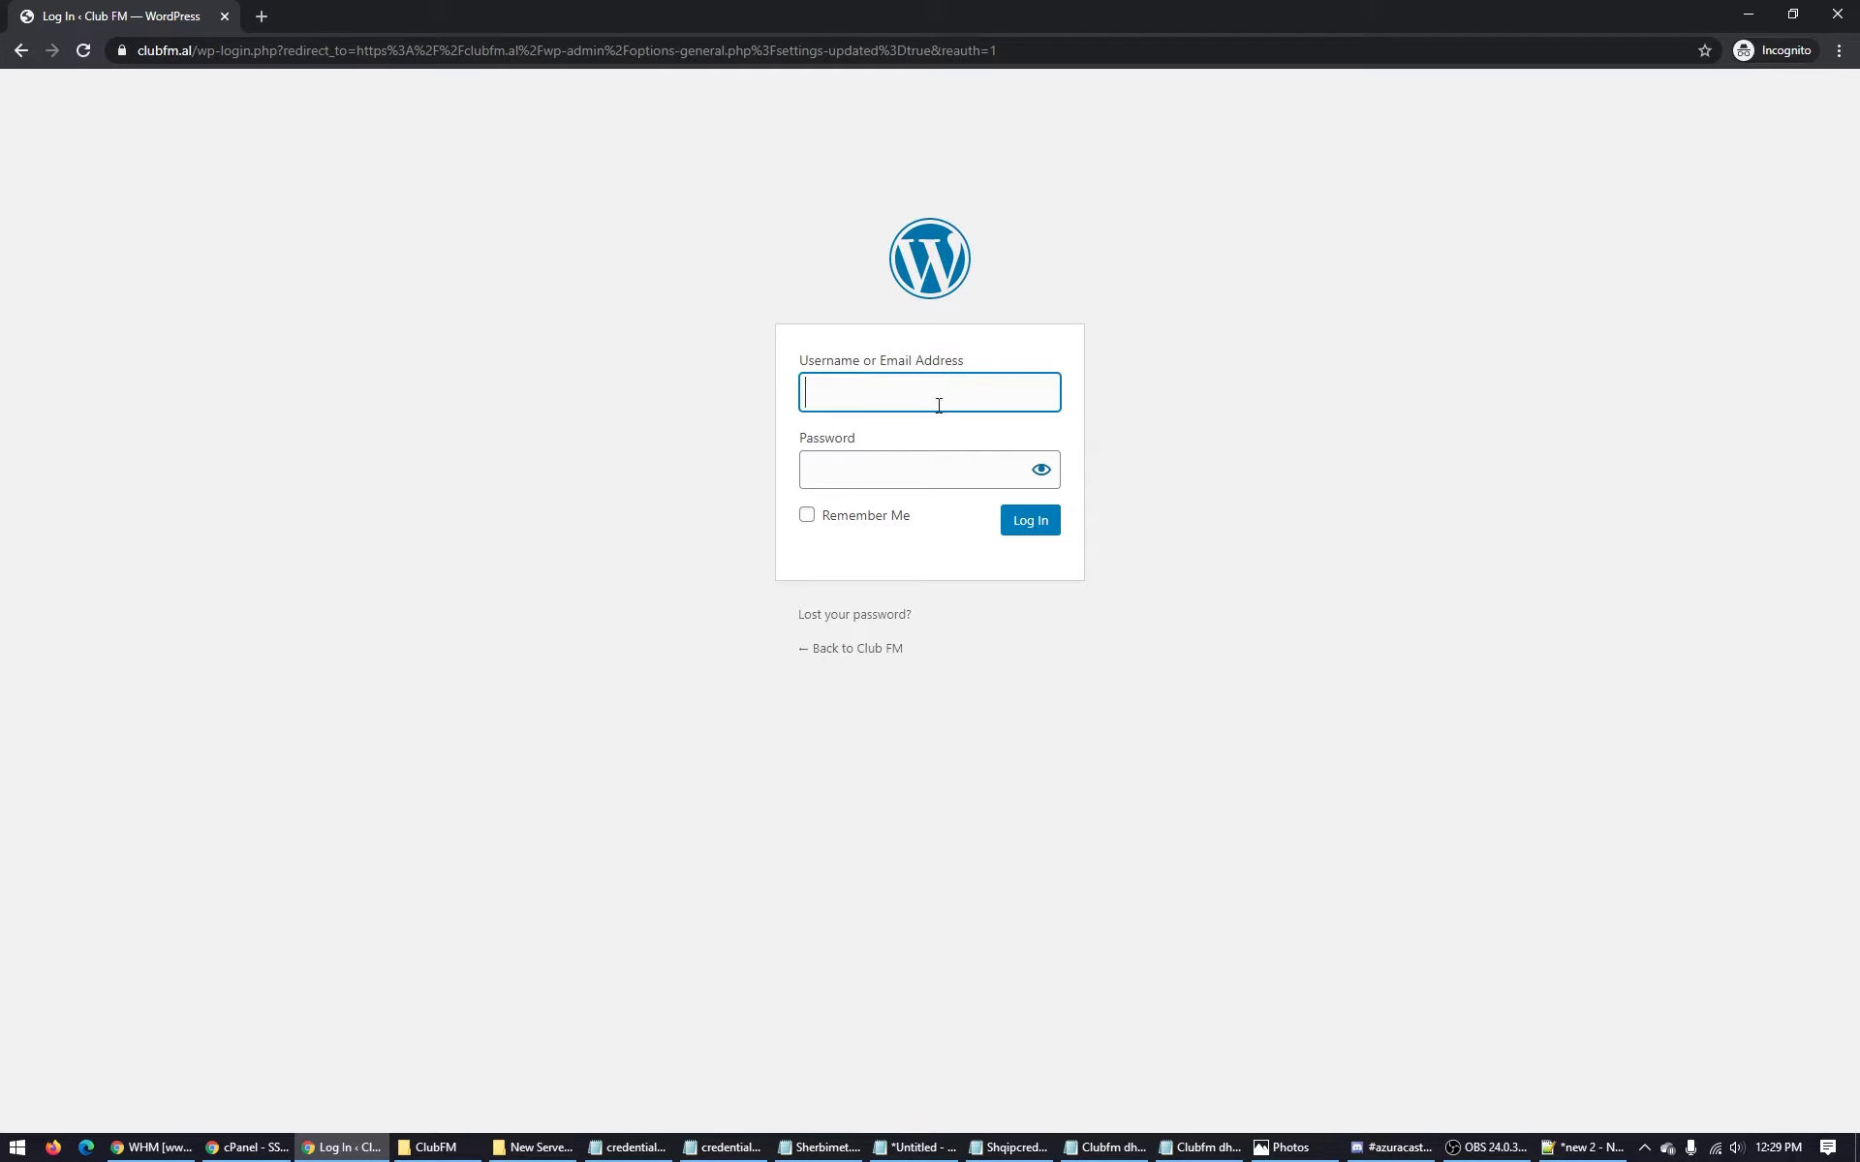
# Log back in with the saved username and the account password.
pyautogui.click(904, 391)
pyautogui.click(861, 439)
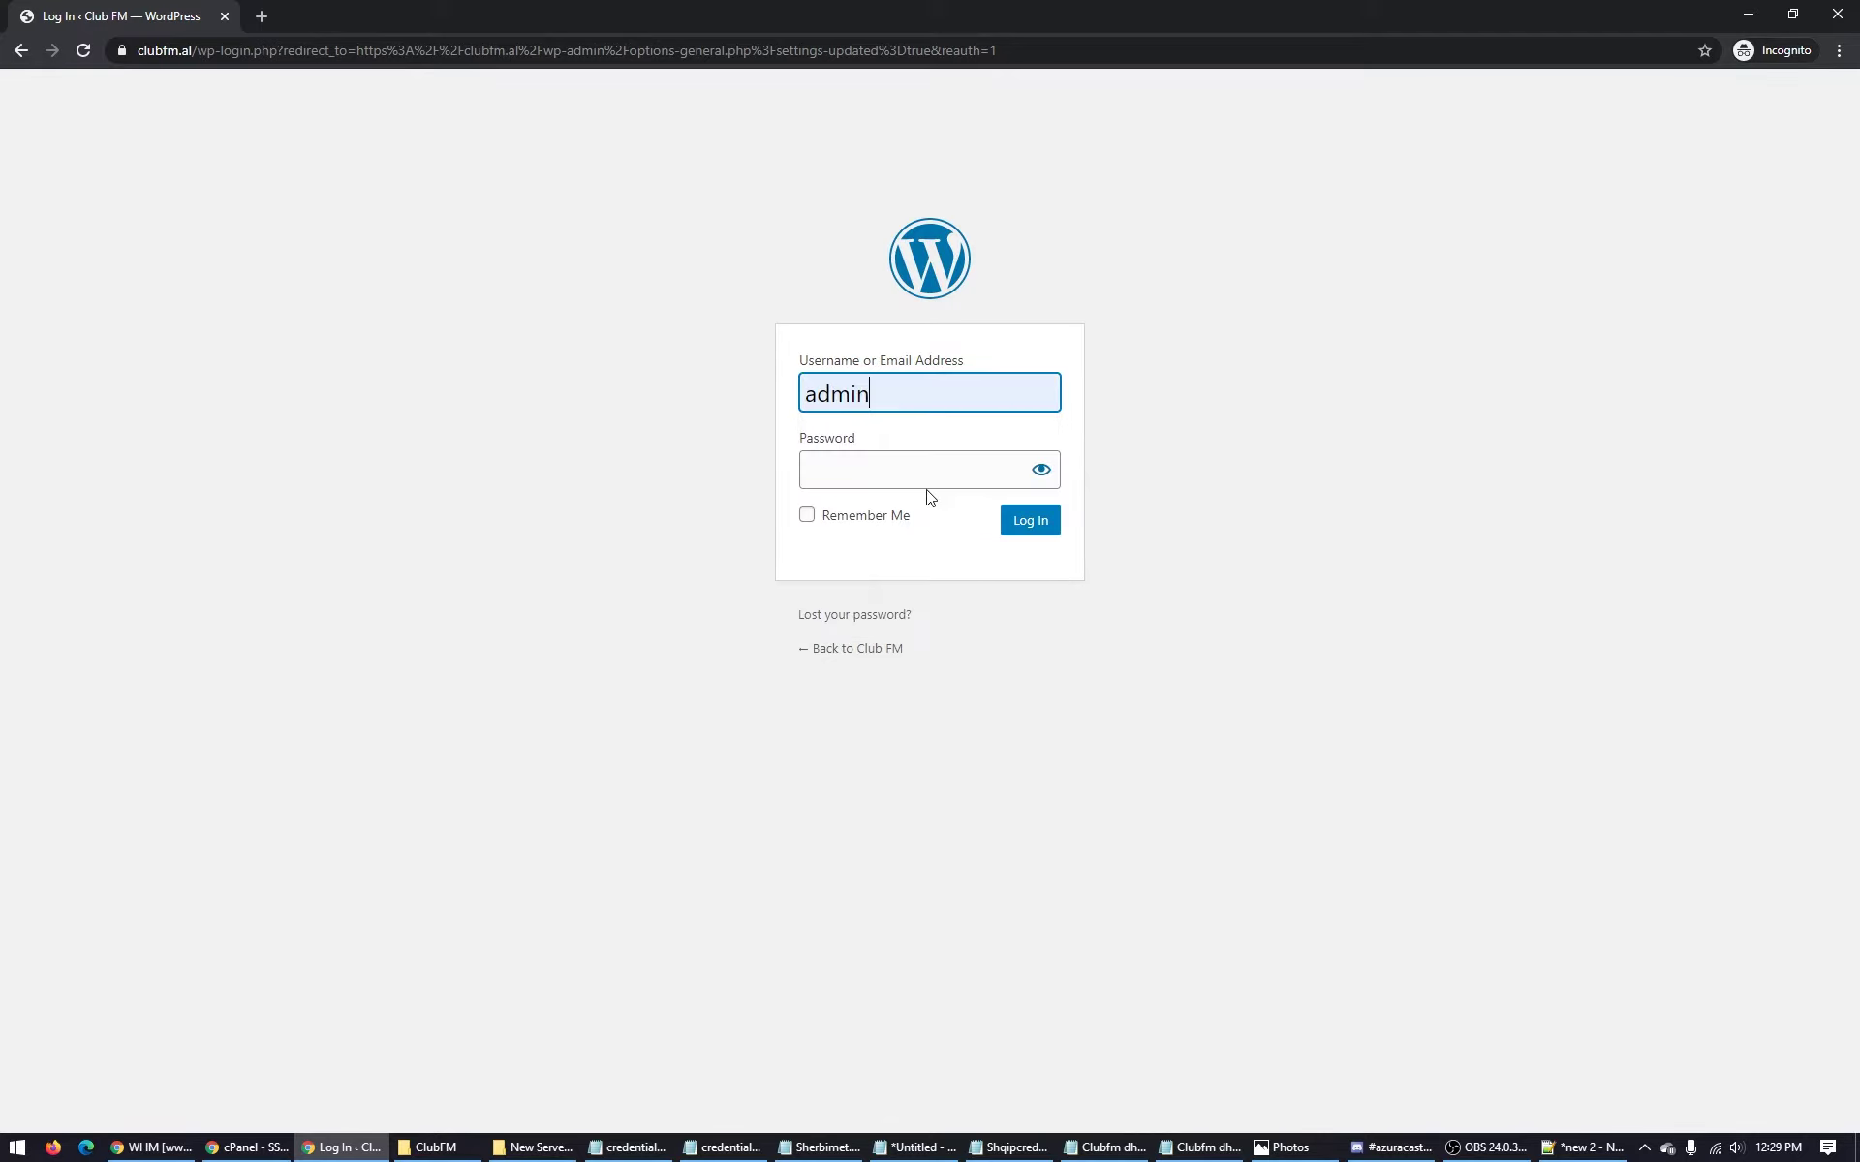
pyautogui.click(883, 477)
pyautogui.hotkey('ctrl', 'v')
pyautogui.click(1048, 529)
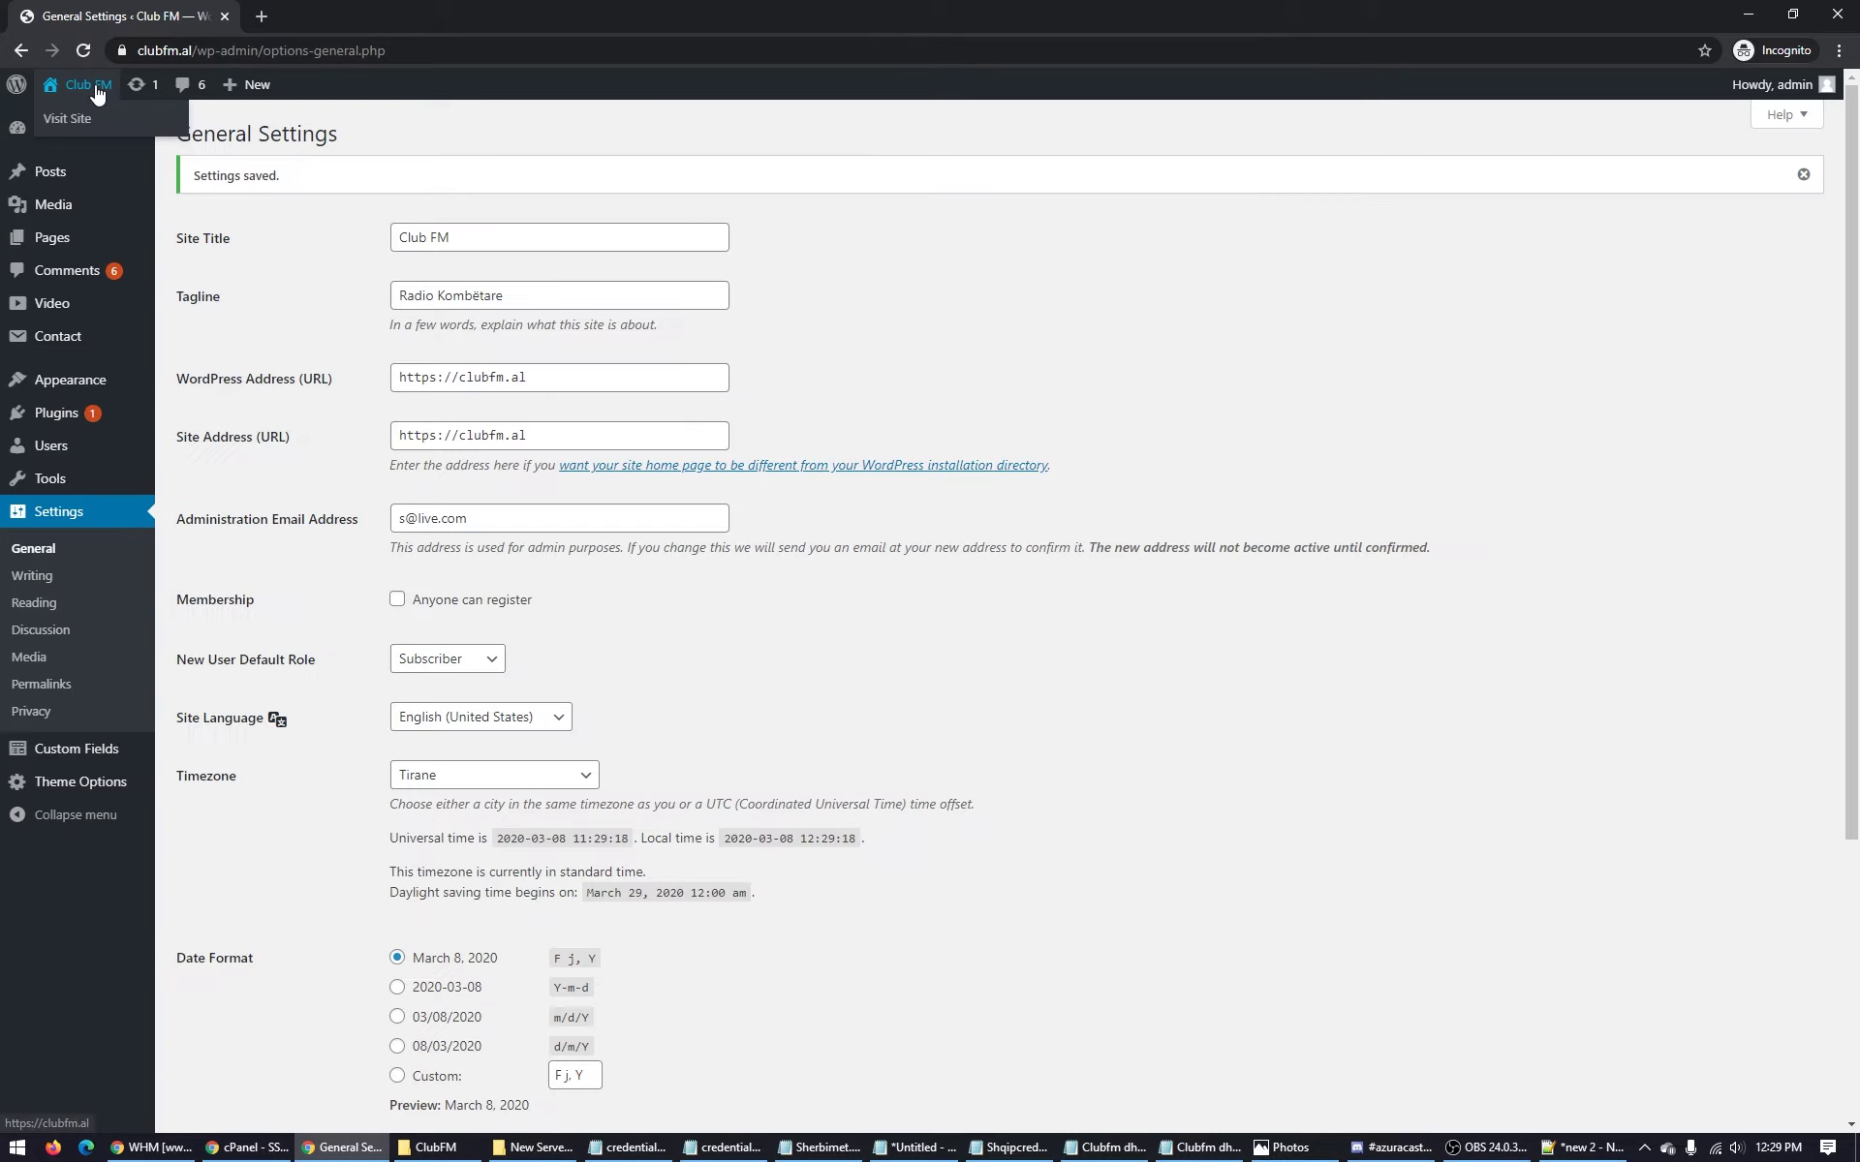
pyautogui.click(915, 1148)
pyautogui.moveTo(88, 483); pyautogui.dragTo(36, 472)
pyautogui.click(939, 490)
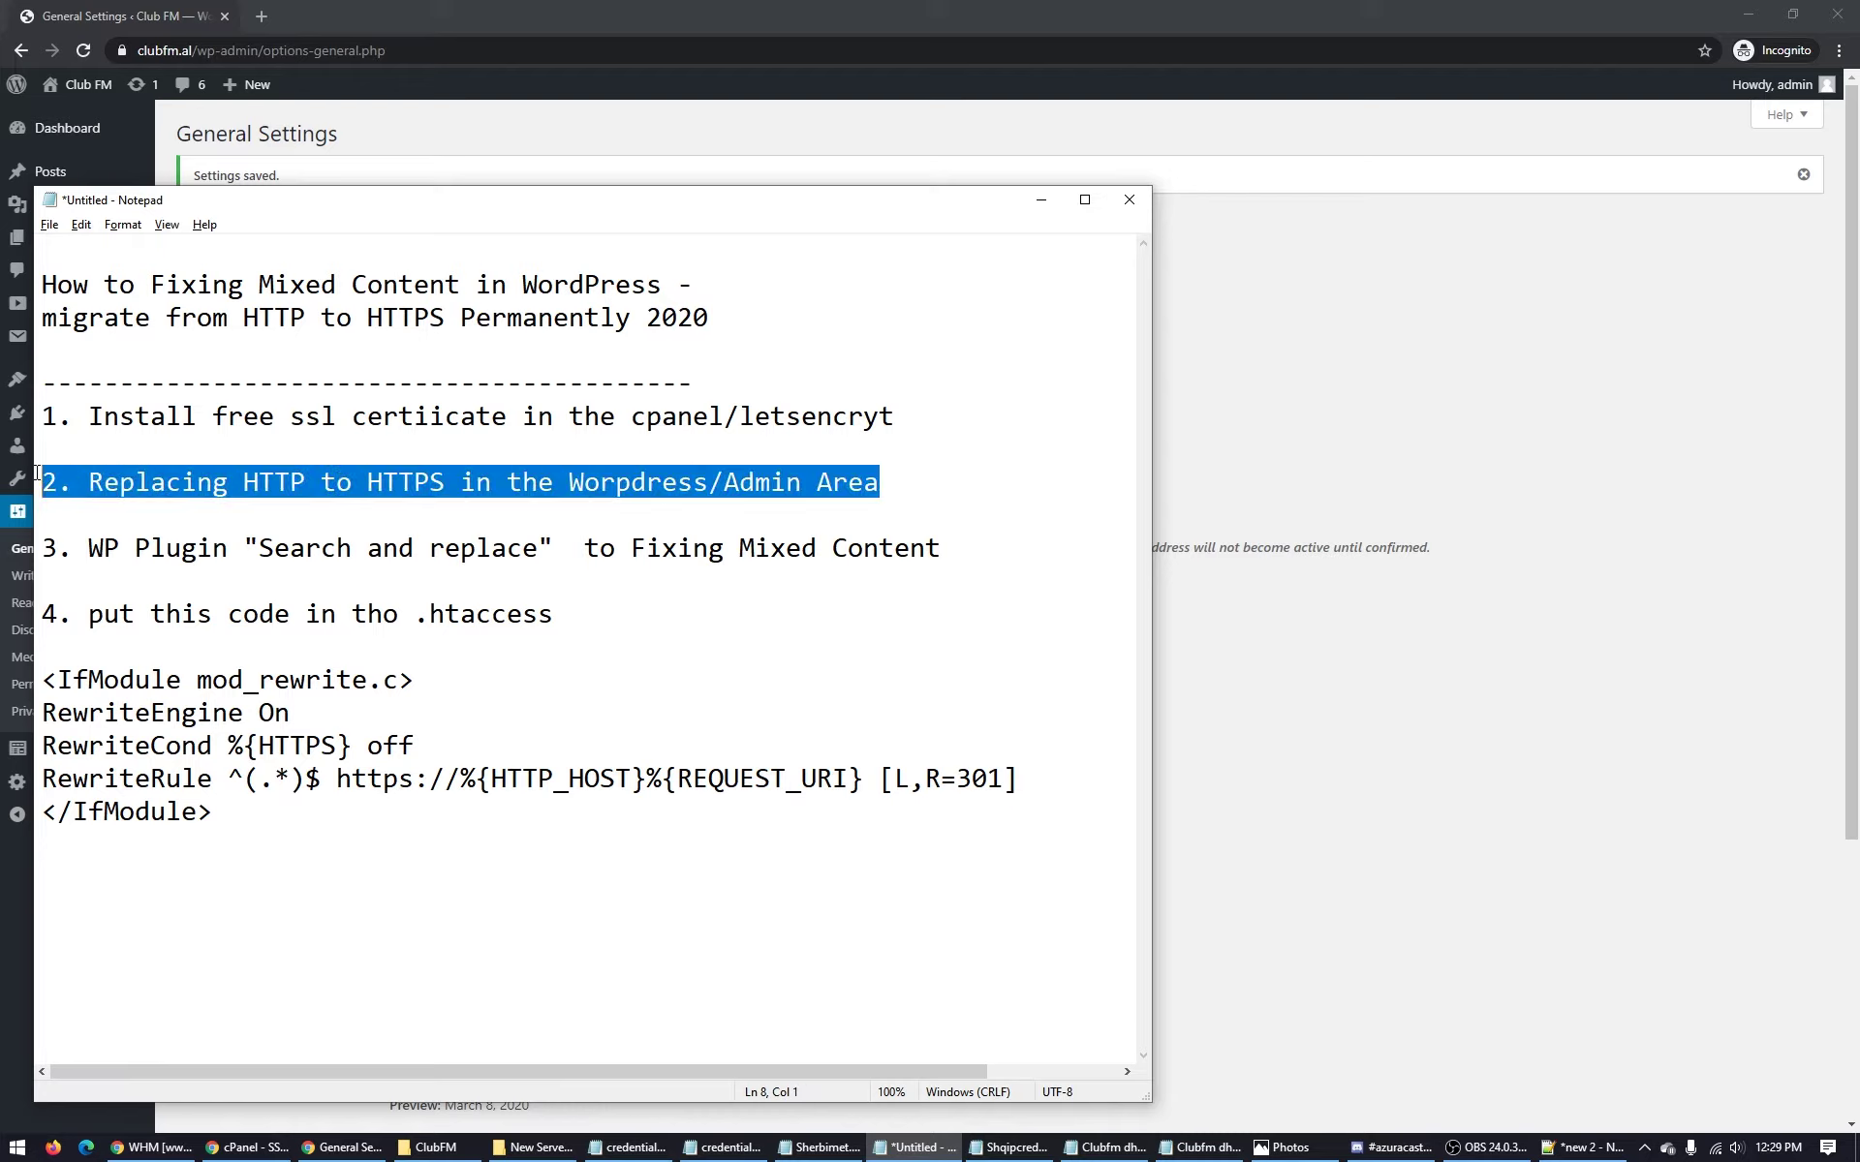
pyautogui.click(166, 548)
pyautogui.click(517, 621)
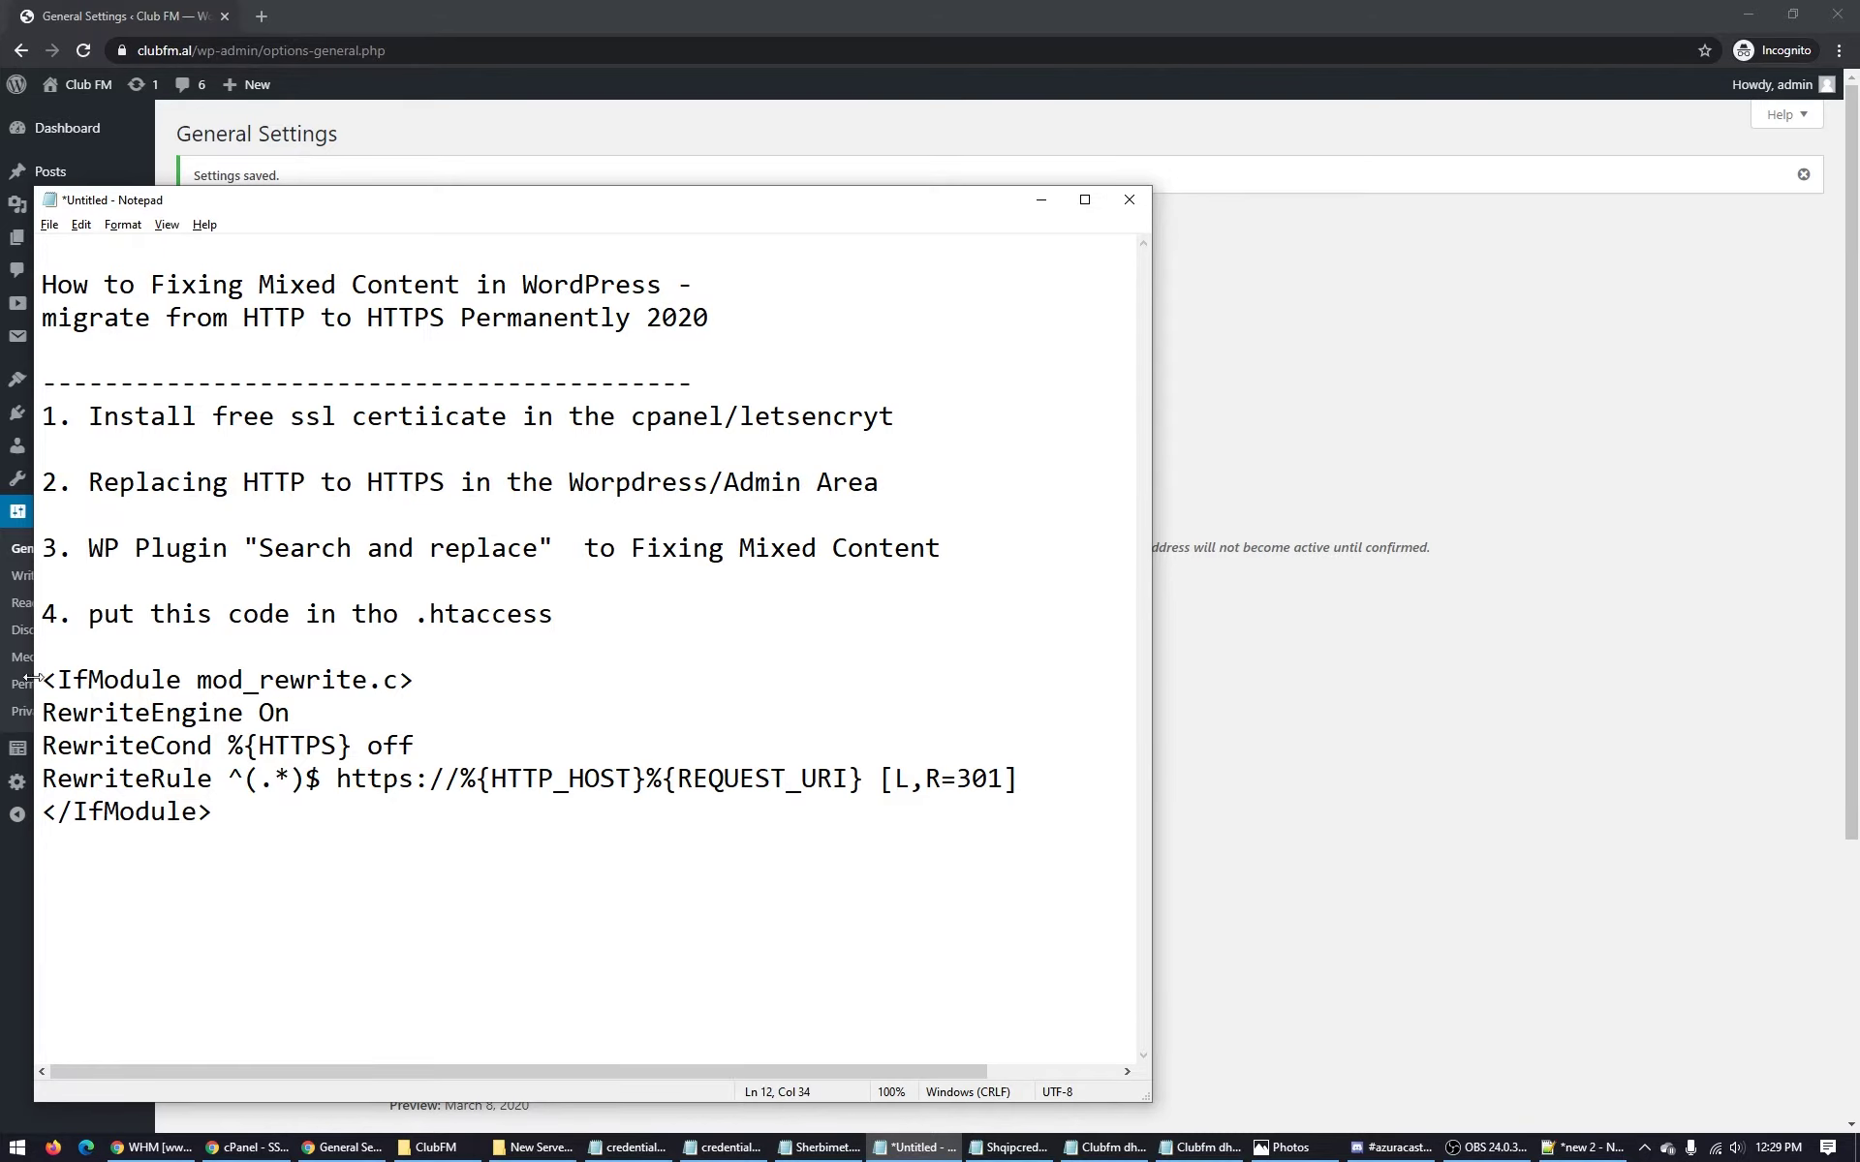
pyautogui.moveTo(42, 678); pyautogui.dragTo(224, 831)
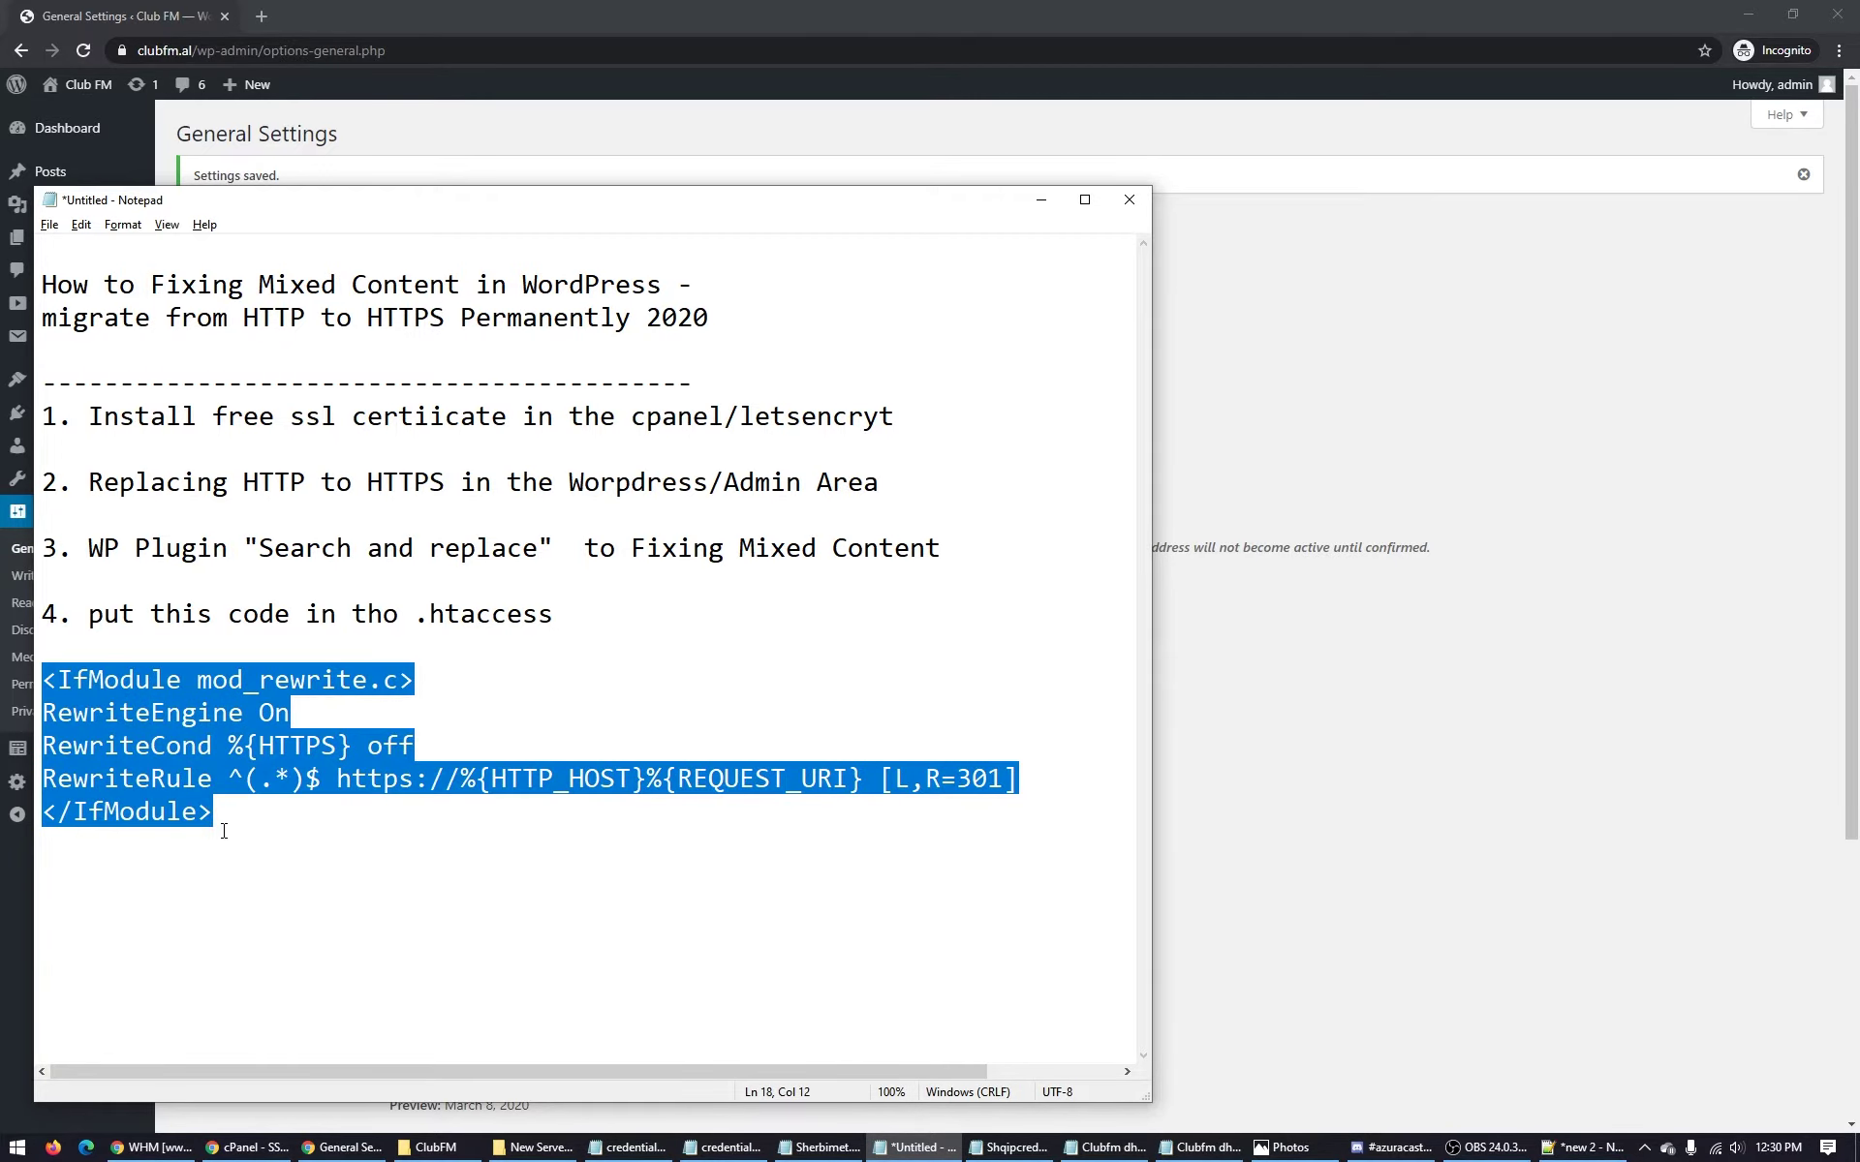
pyautogui.hotkey('alt', 'Tab')
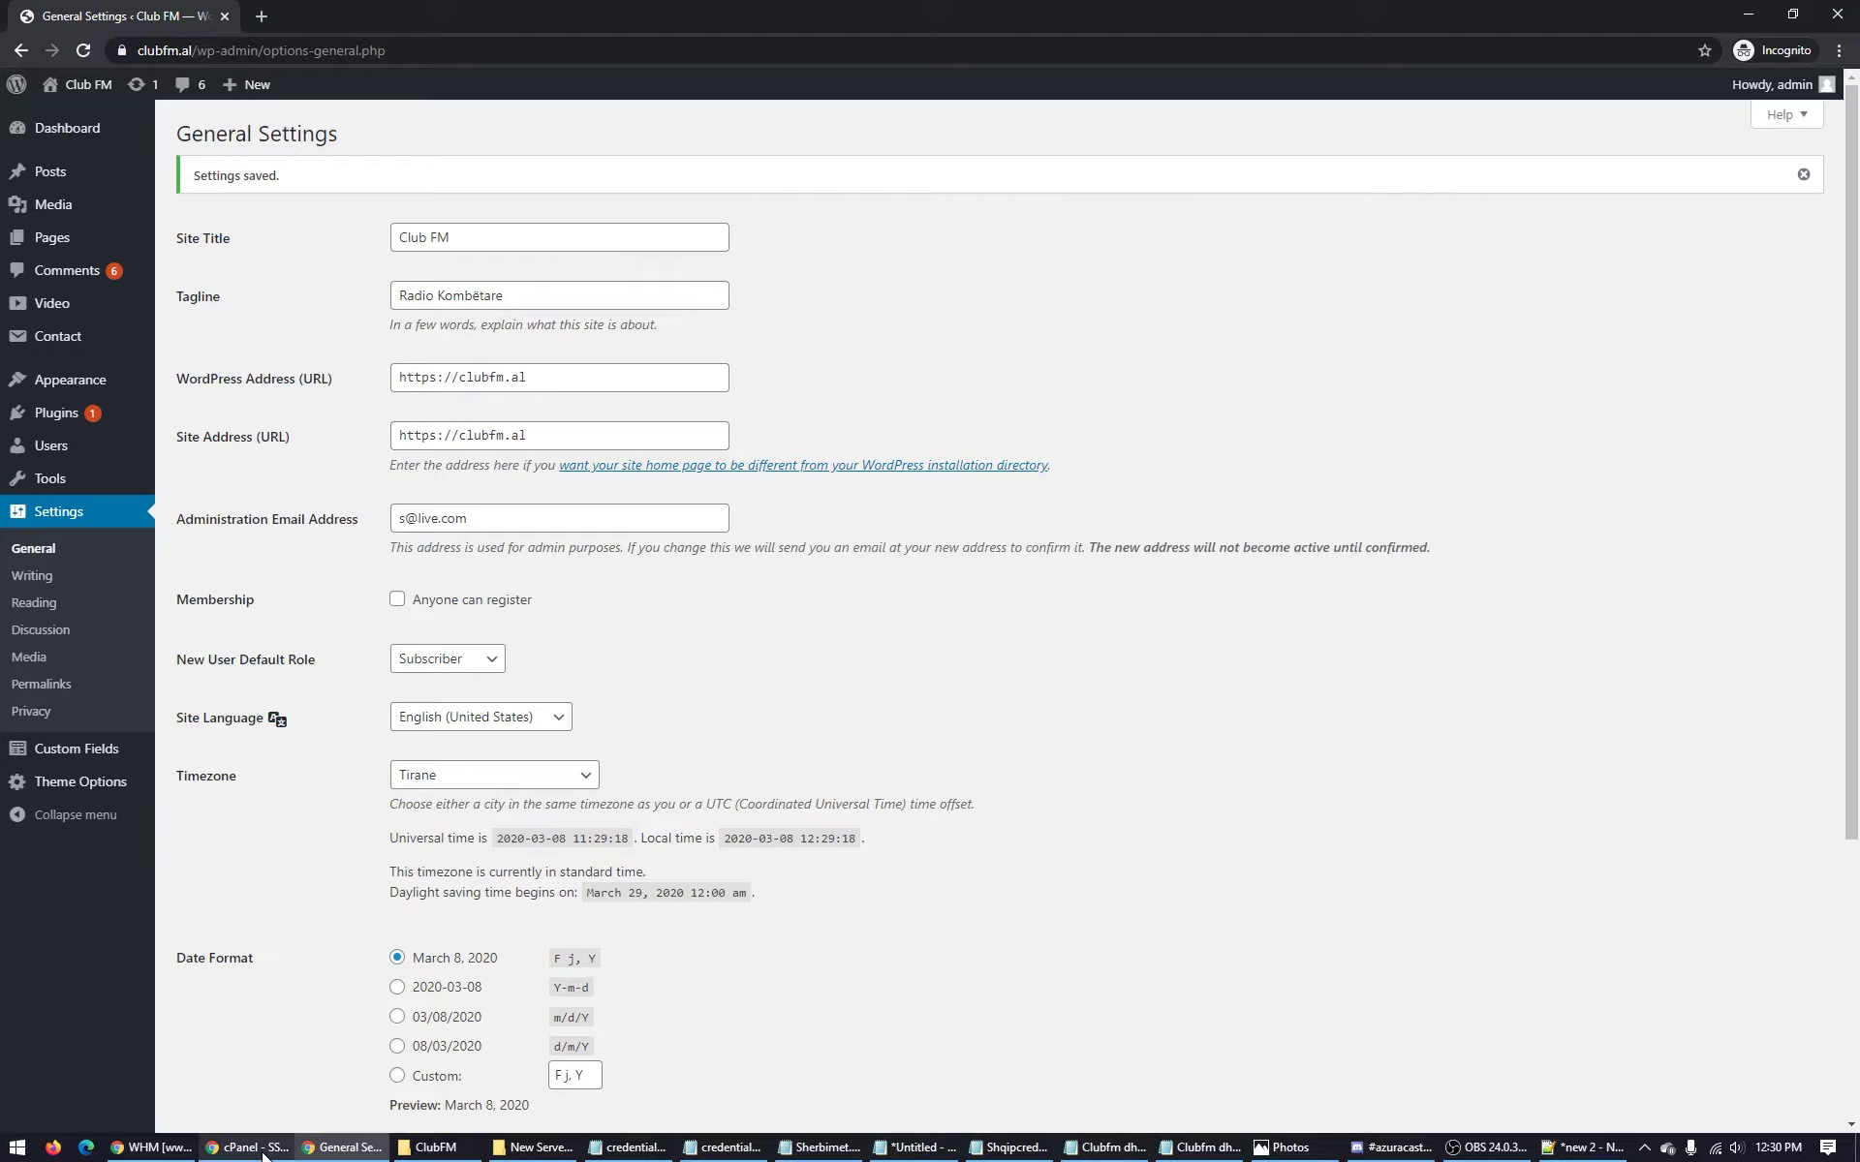
# Open cPanel's File Manager, enter public_html and select .htaccess.
pyautogui.click(247, 1148)
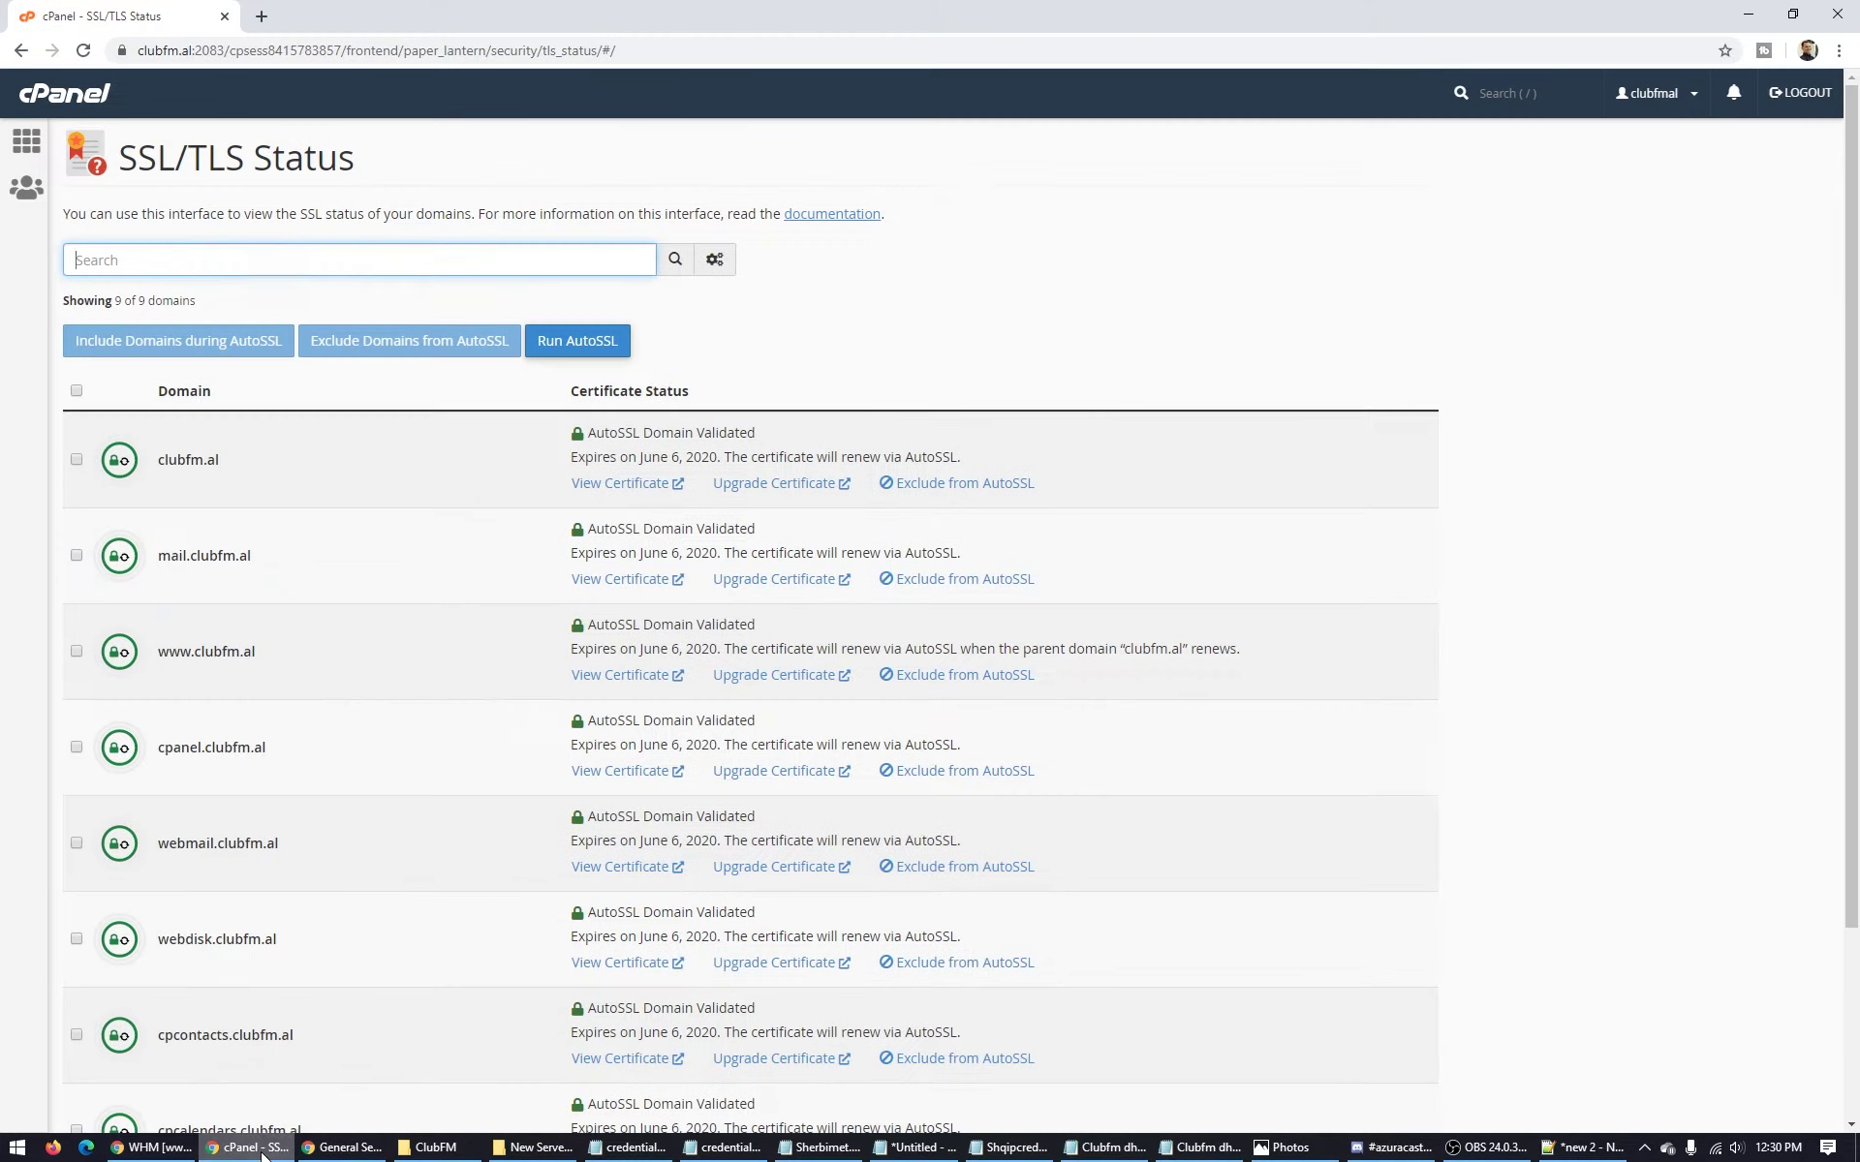
pyautogui.click(26, 141)
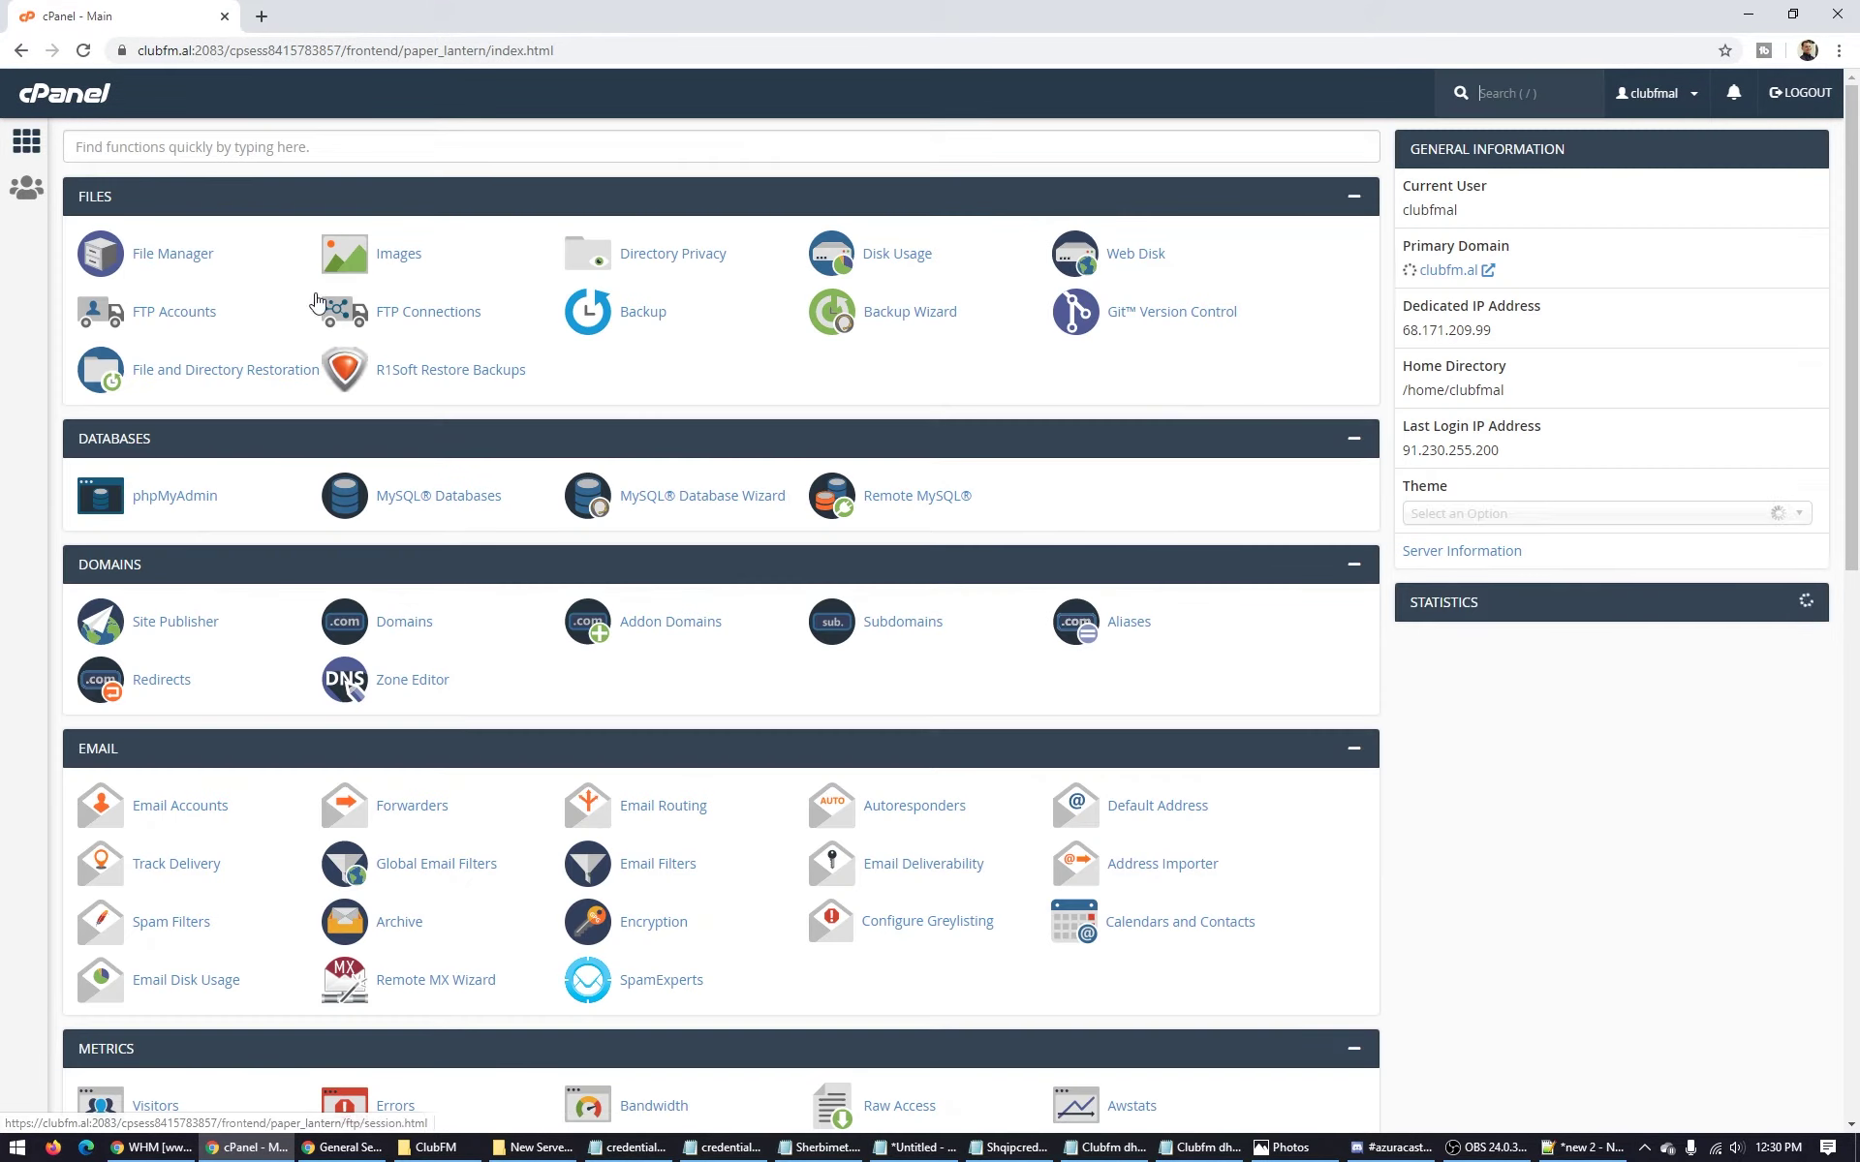
pyautogui.click(145, 256)
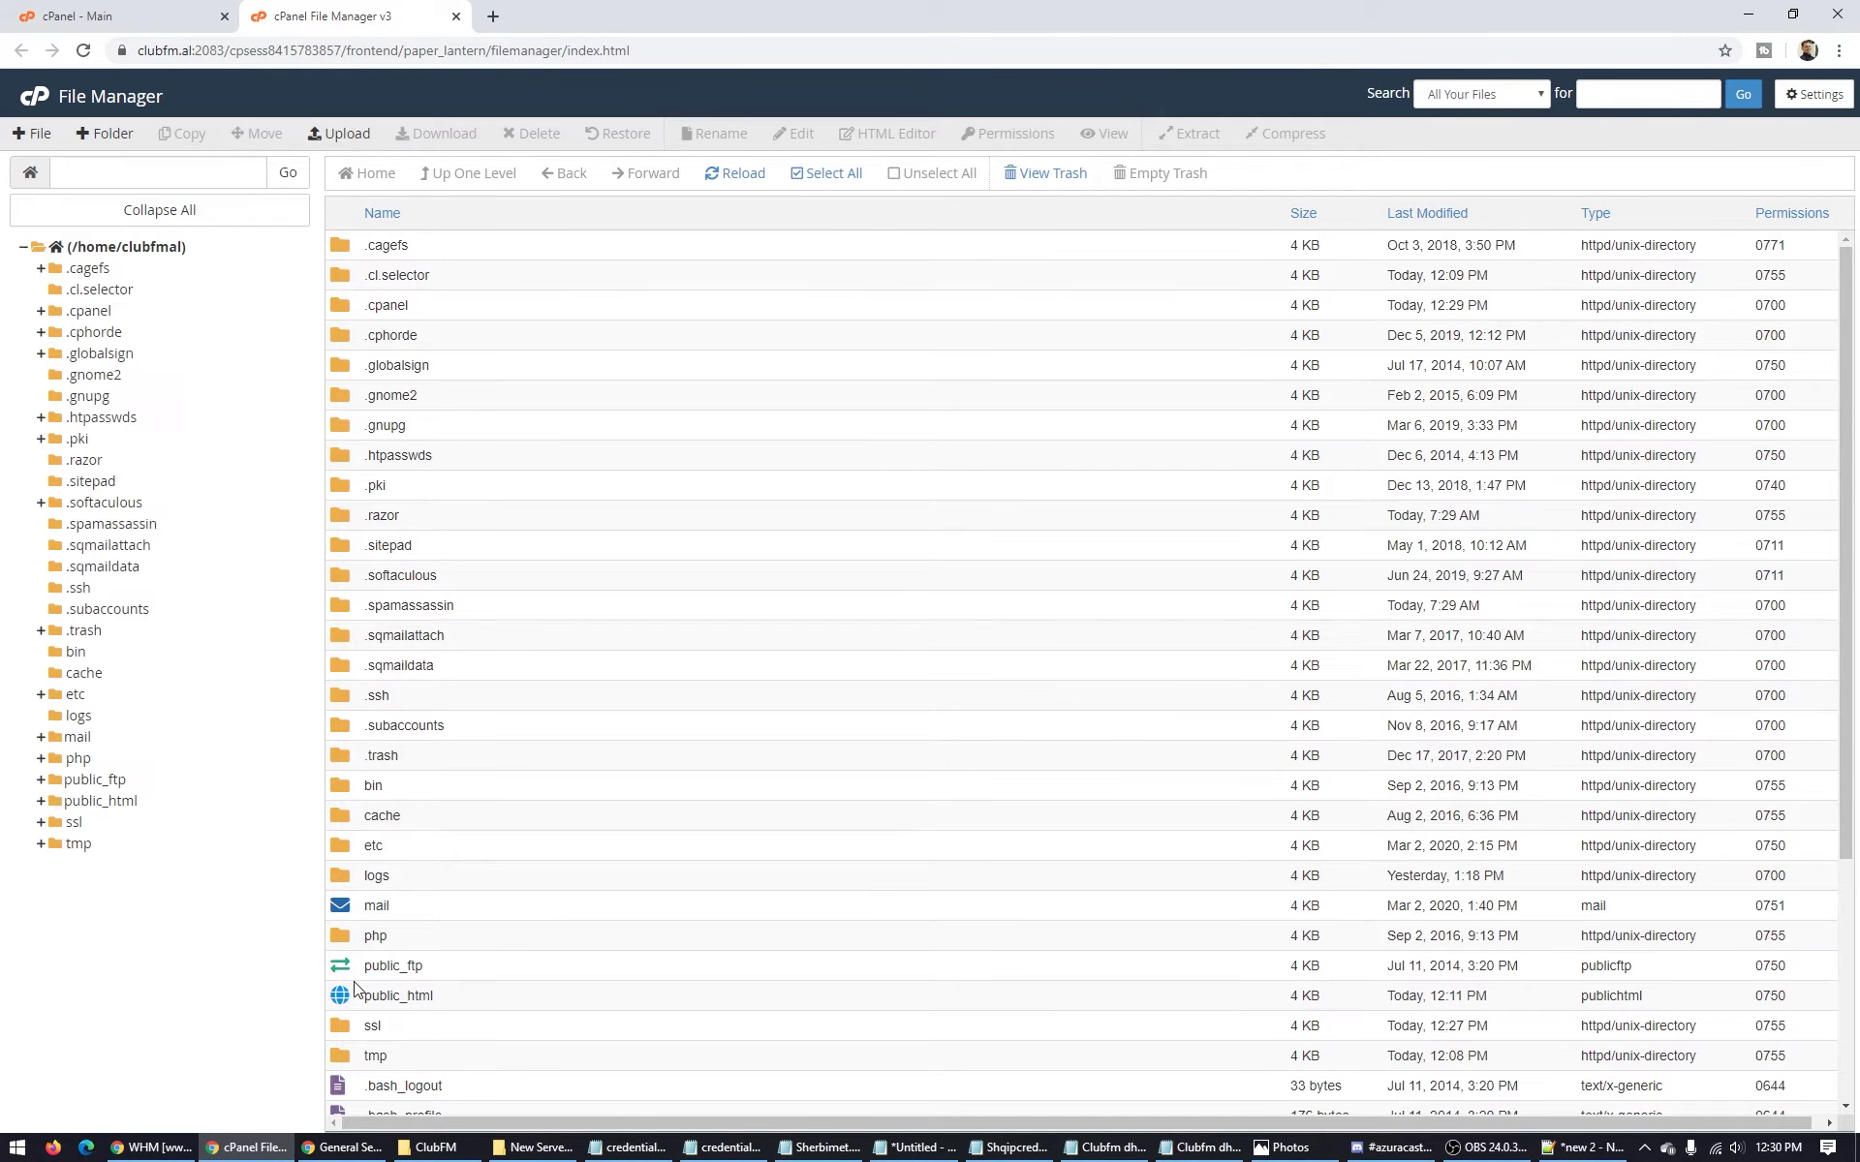
pyautogui.doubleClick(343, 1008)
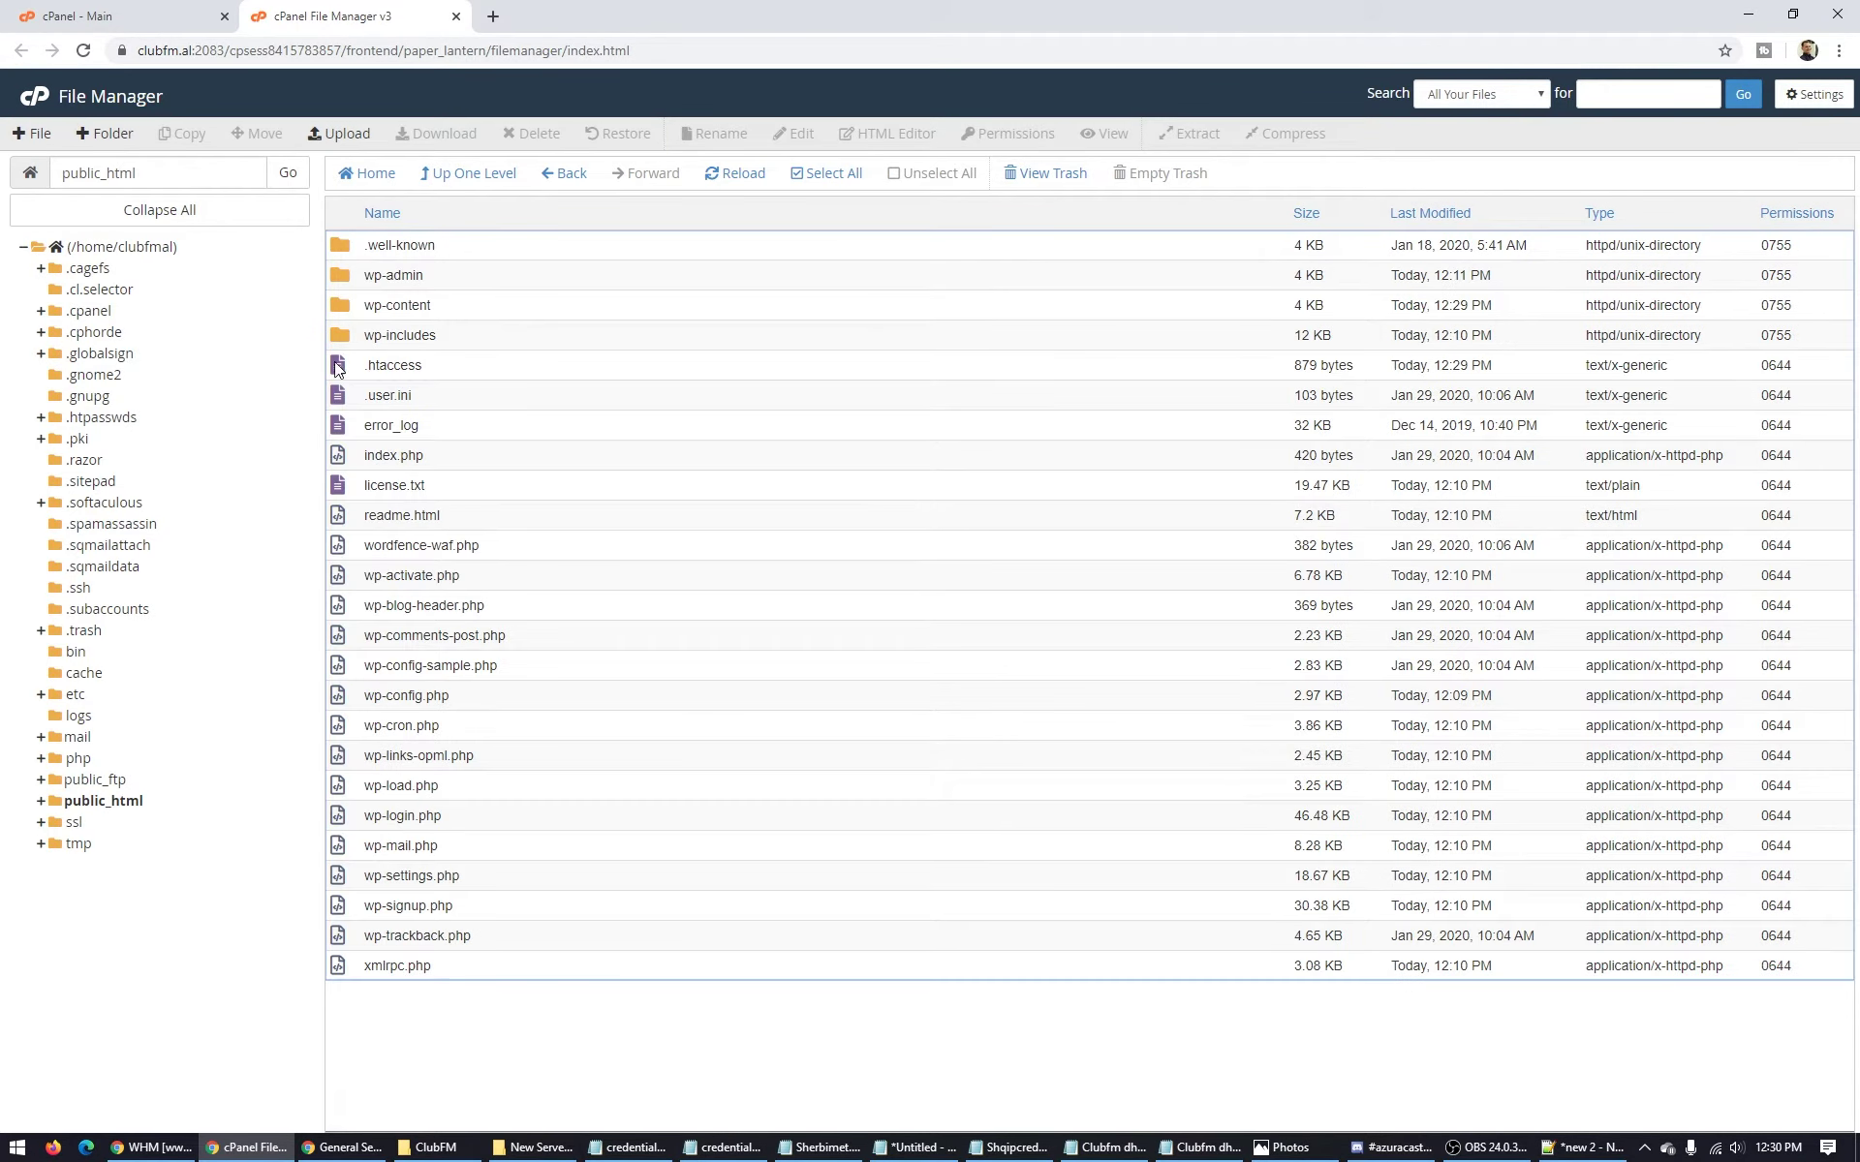
pyautogui.click(358, 368)
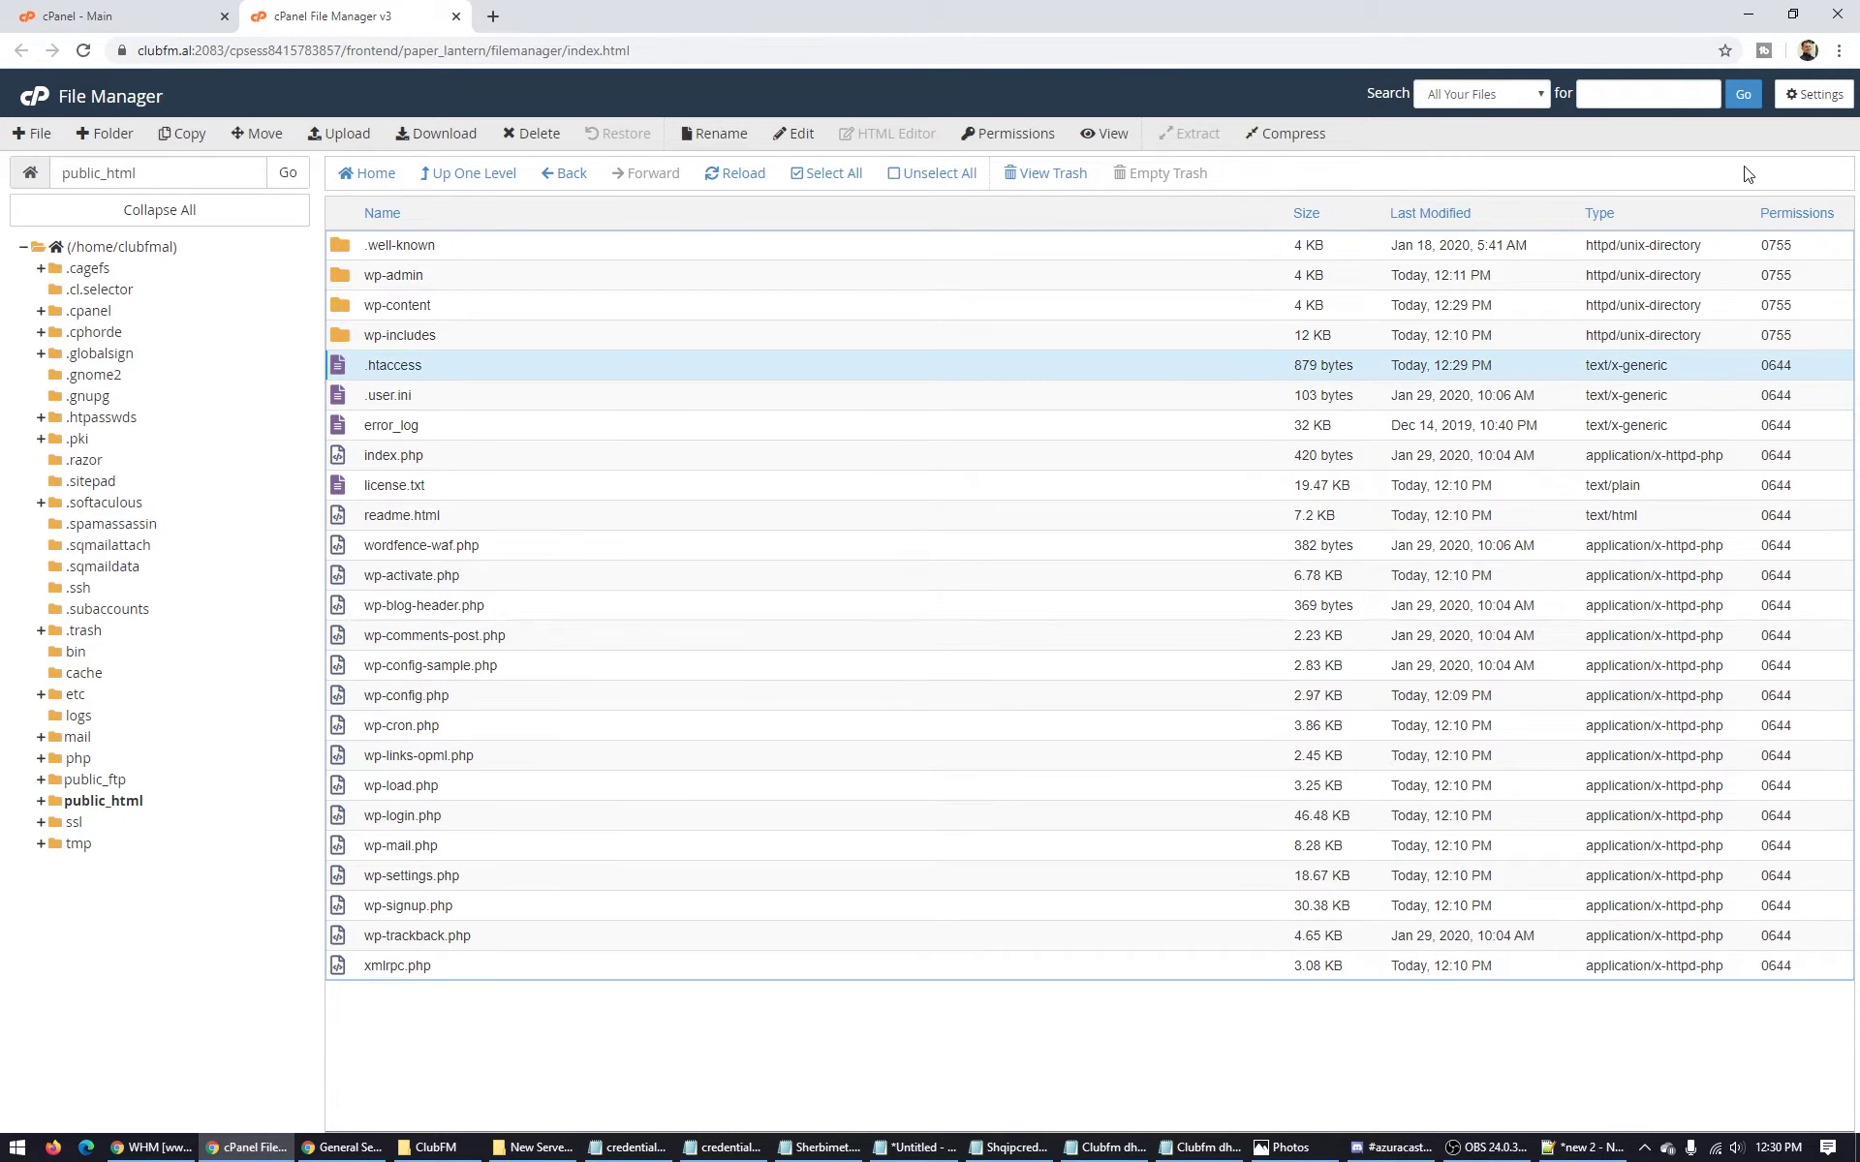
# Turn on Show Hidden Files in the File Manager preferences and open .htaccess for editing.
pyautogui.click(1813, 94)
pyautogui.click(1135, 745)
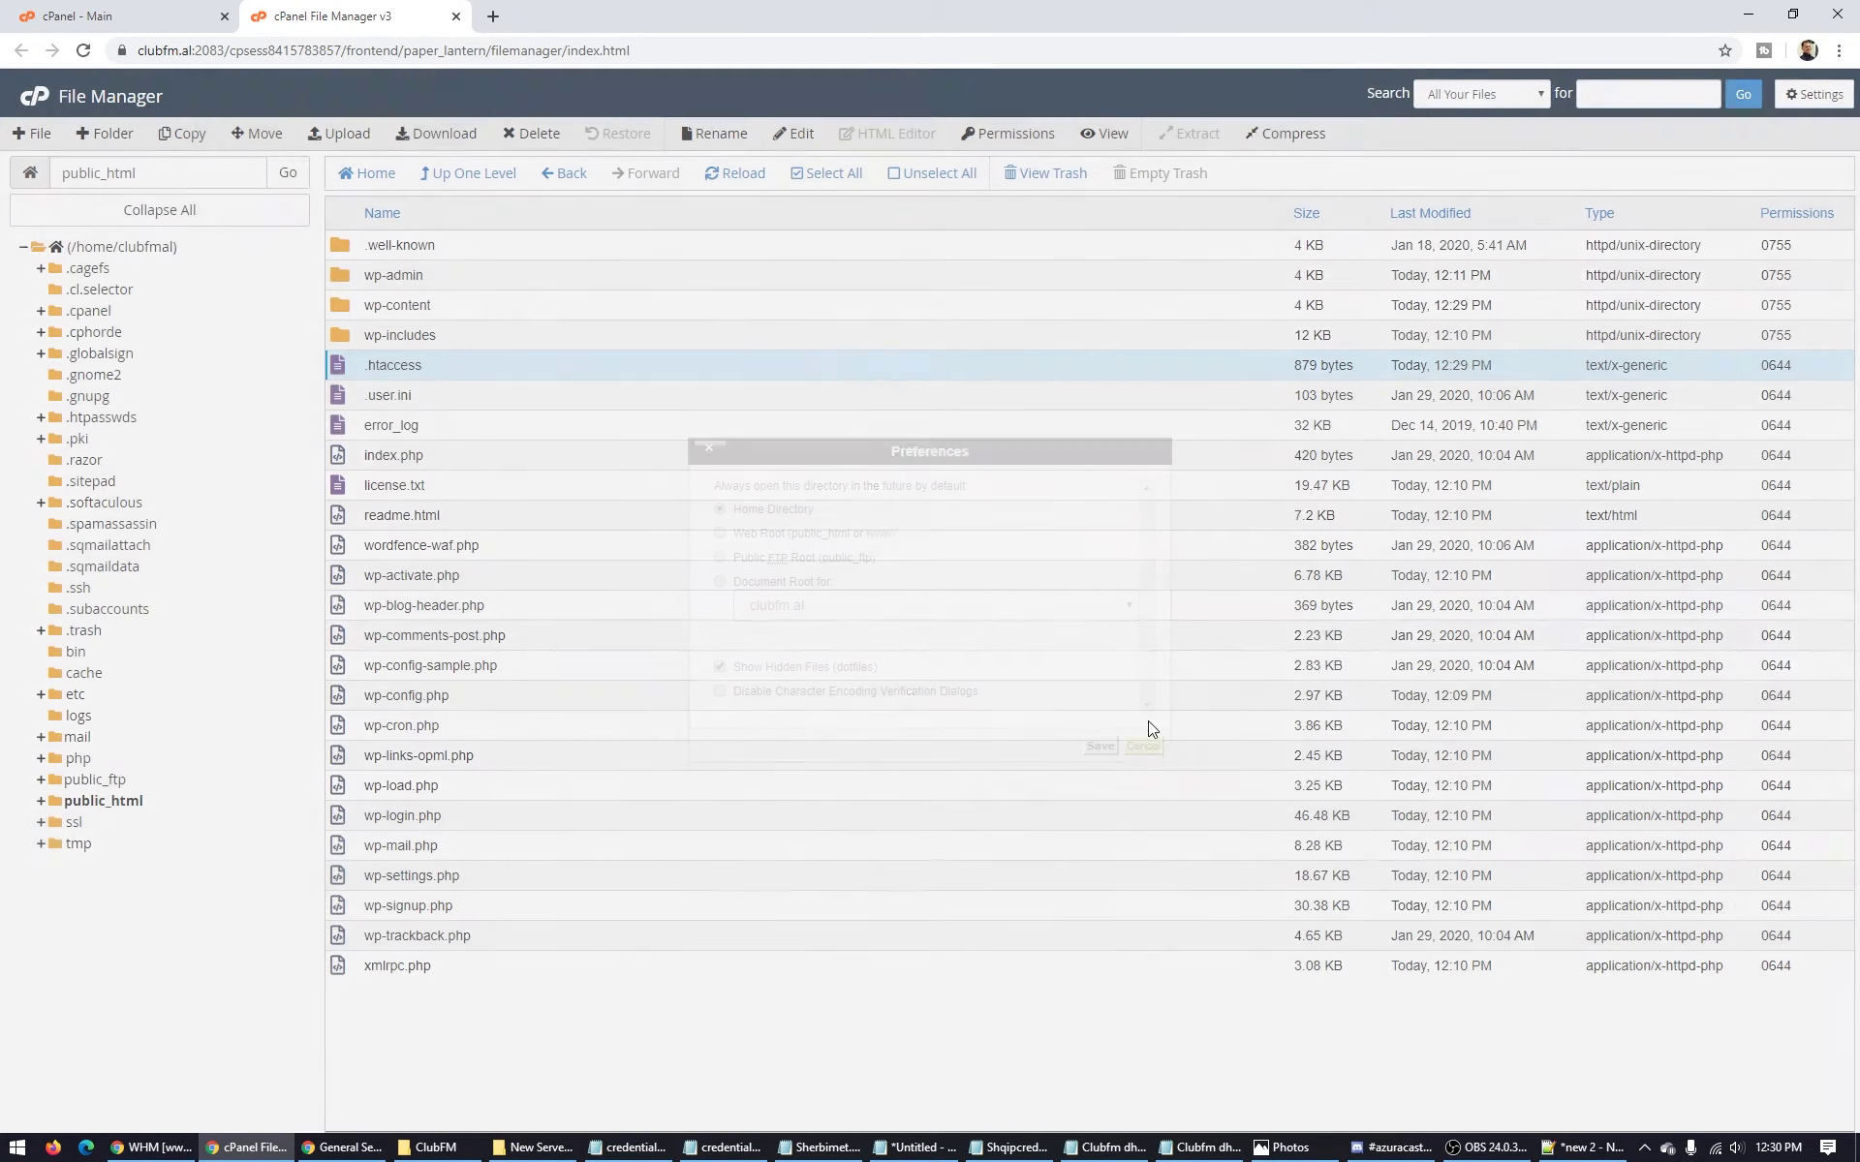
pyautogui.click(1815, 94)
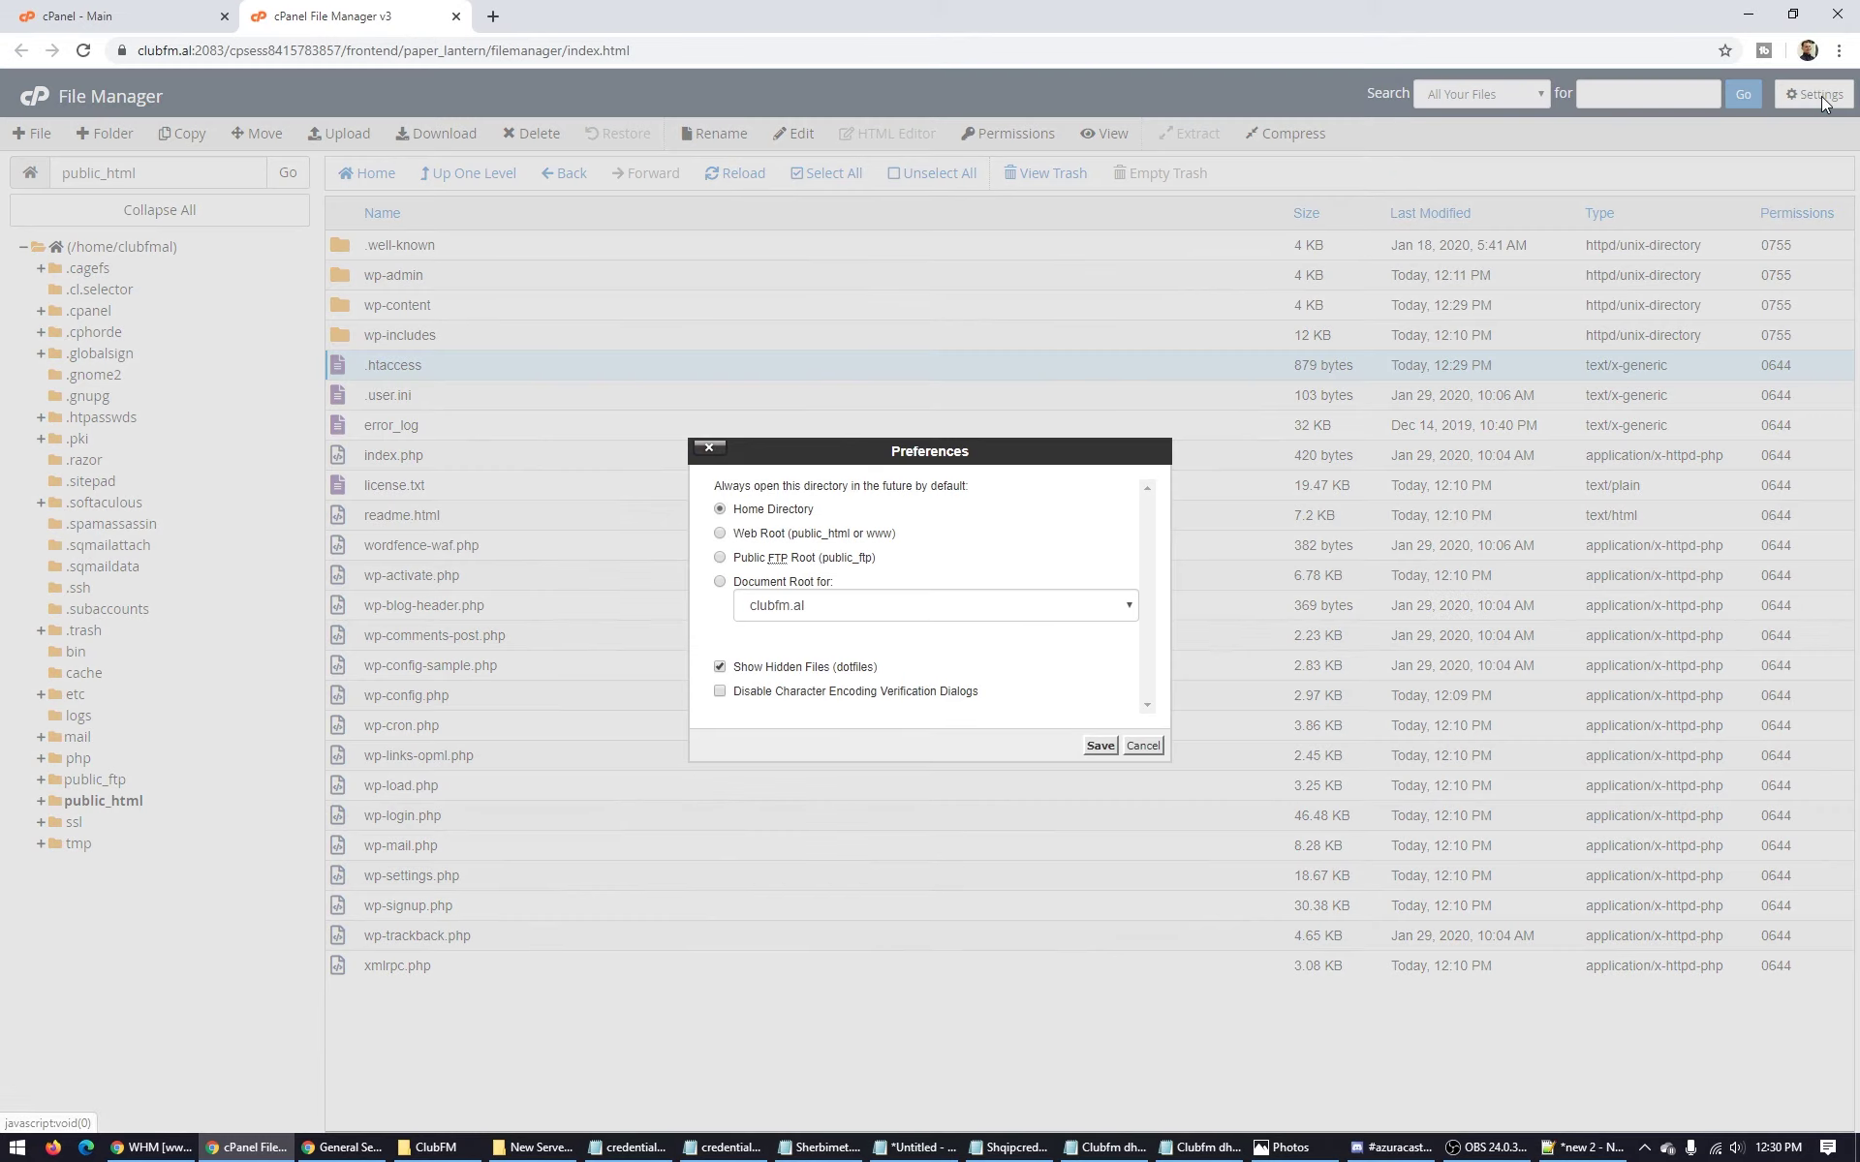
pyautogui.click(720, 667)
pyautogui.click(721, 667)
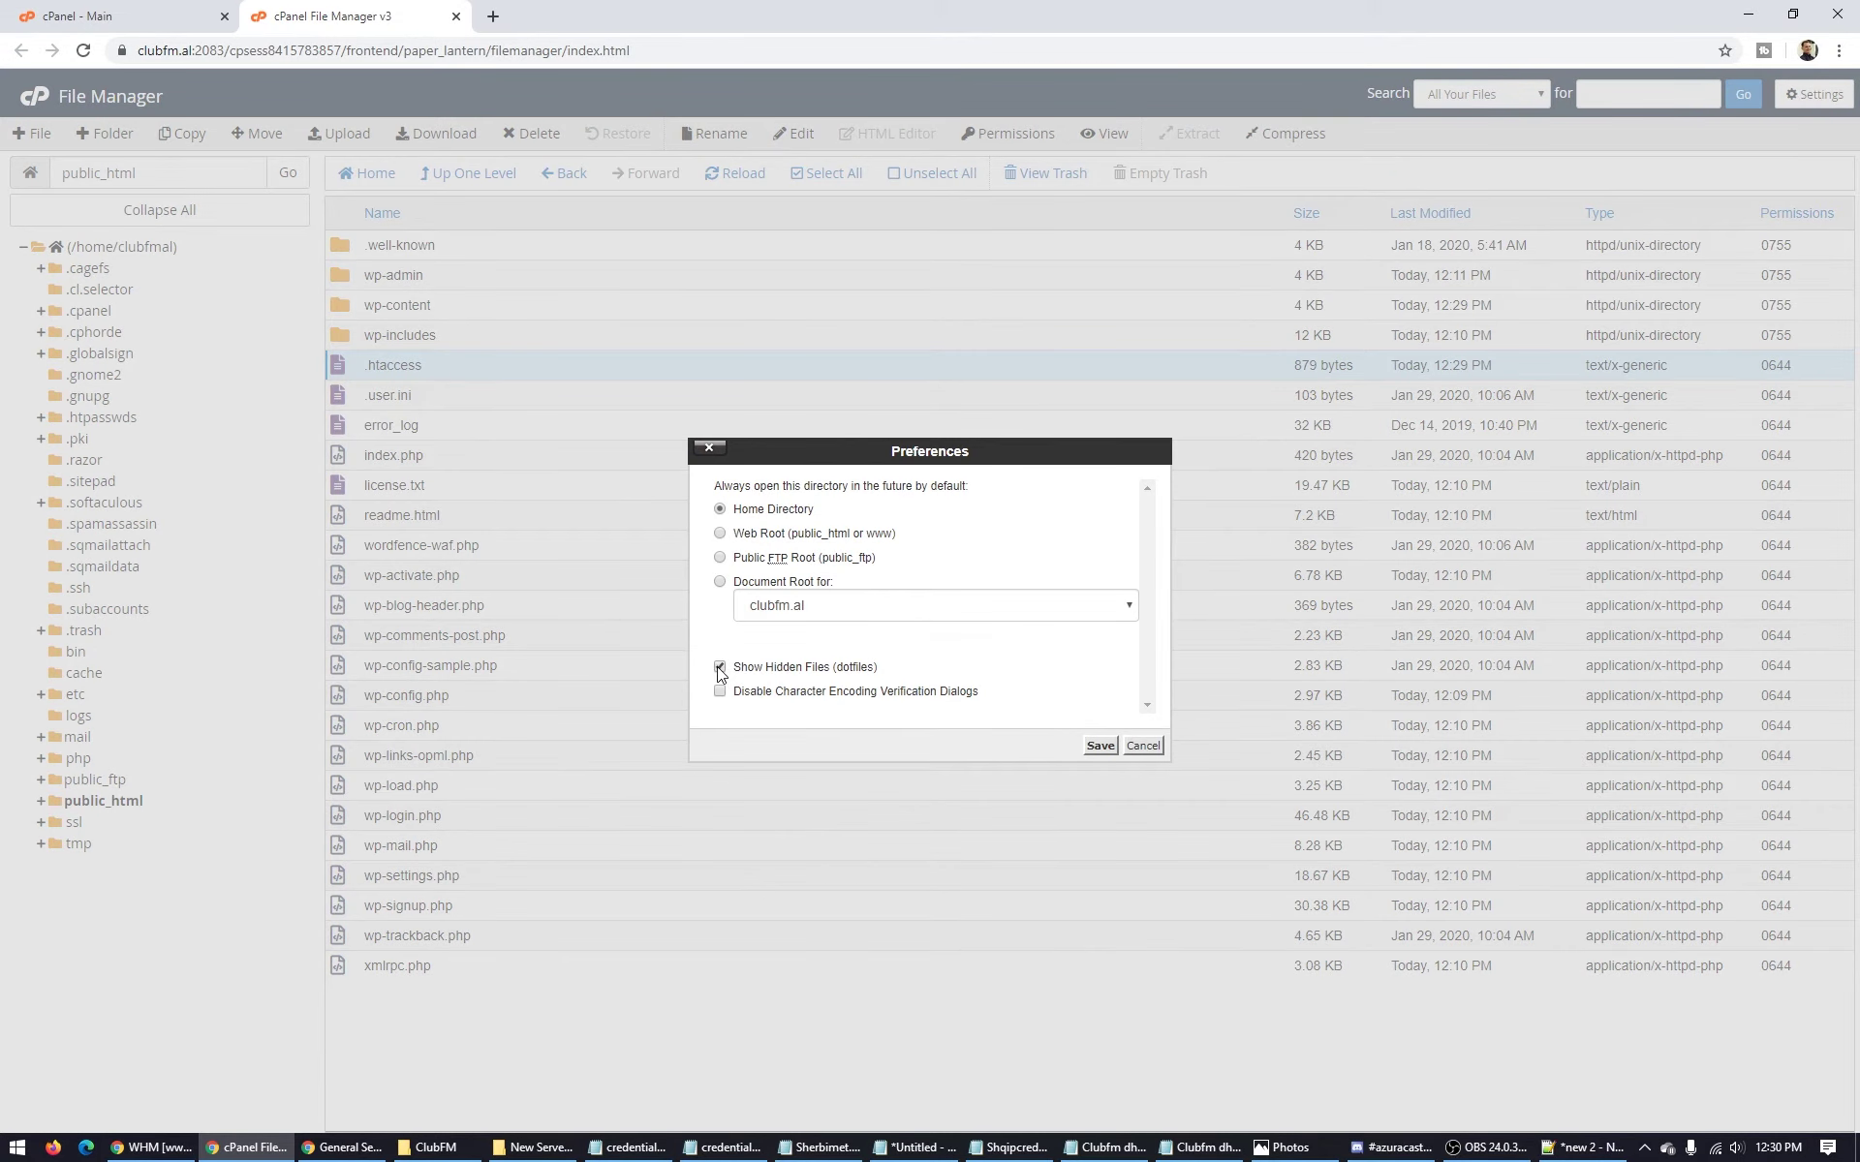
pyautogui.click(1101, 747)
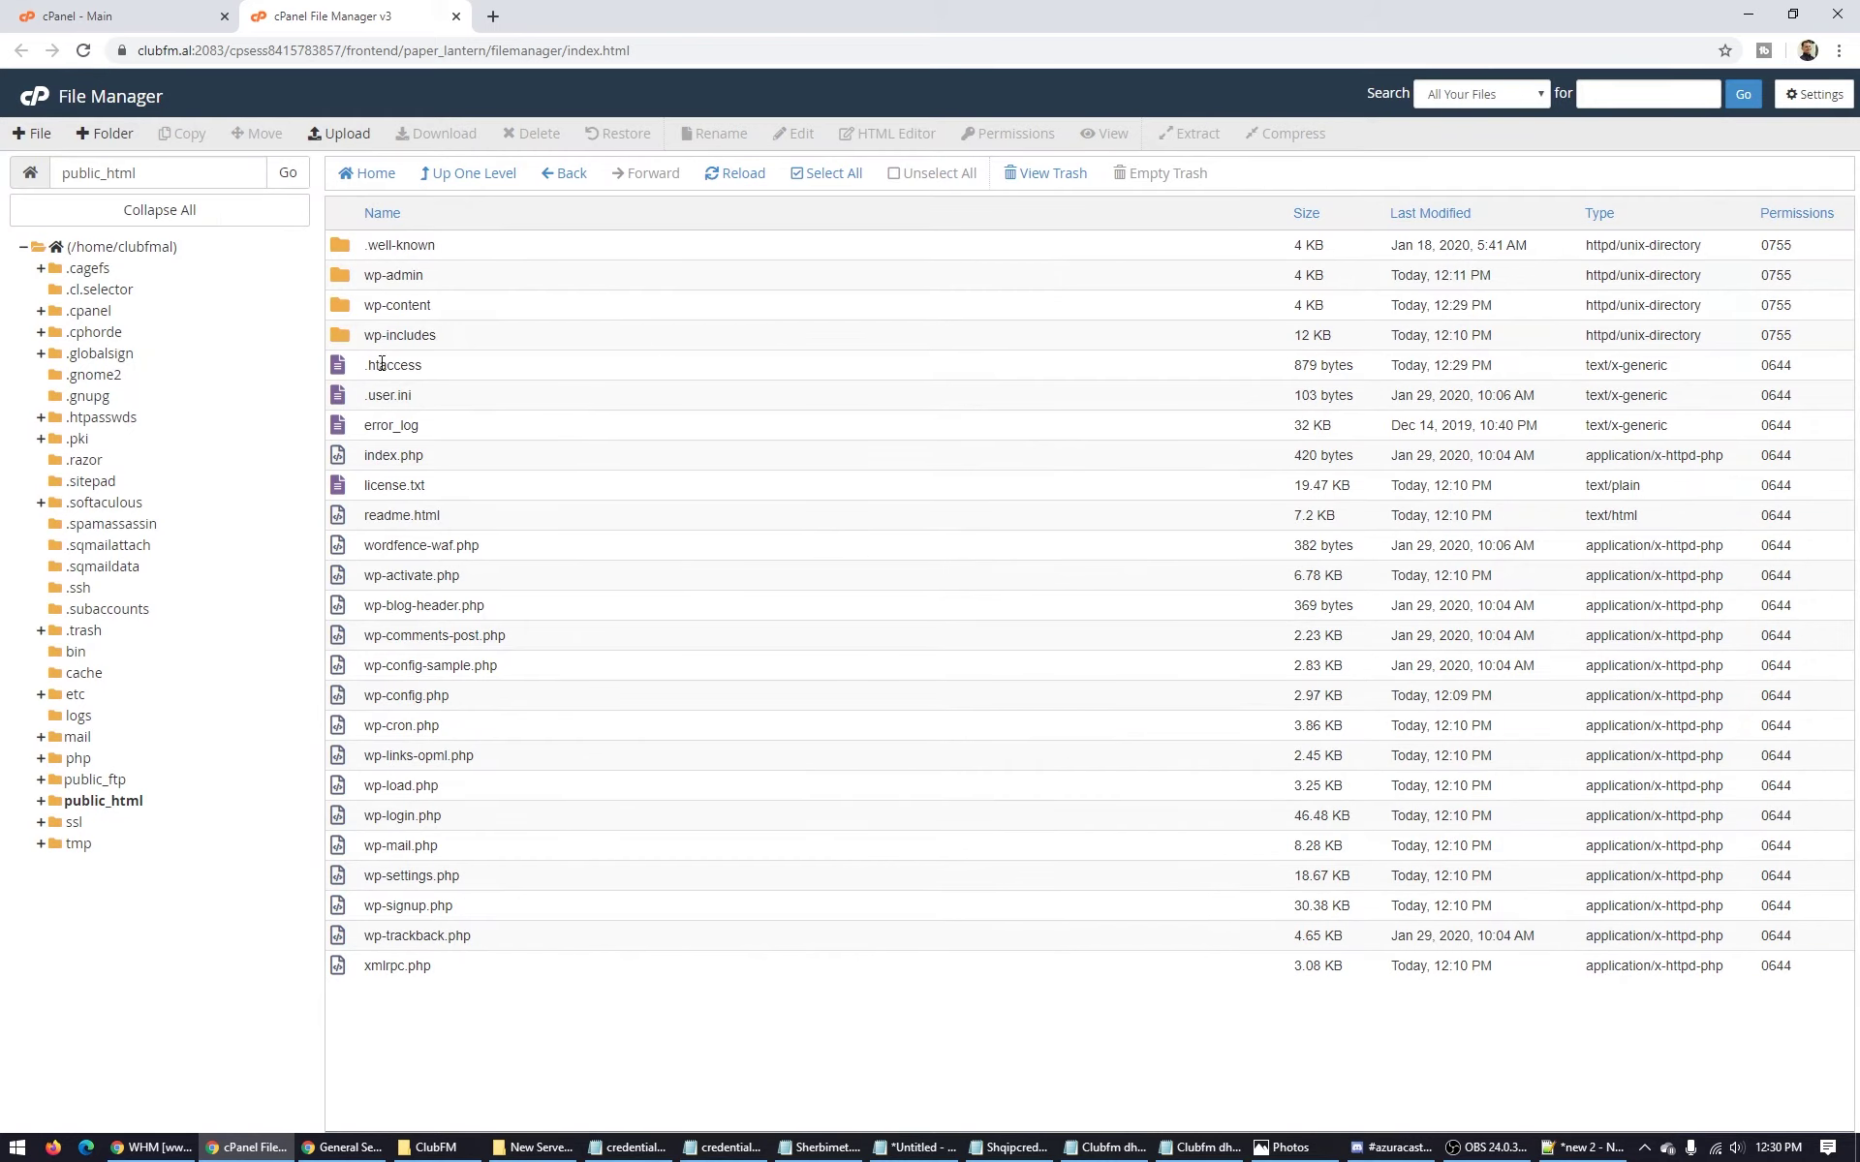
pyautogui.doubleClick(478, 369)
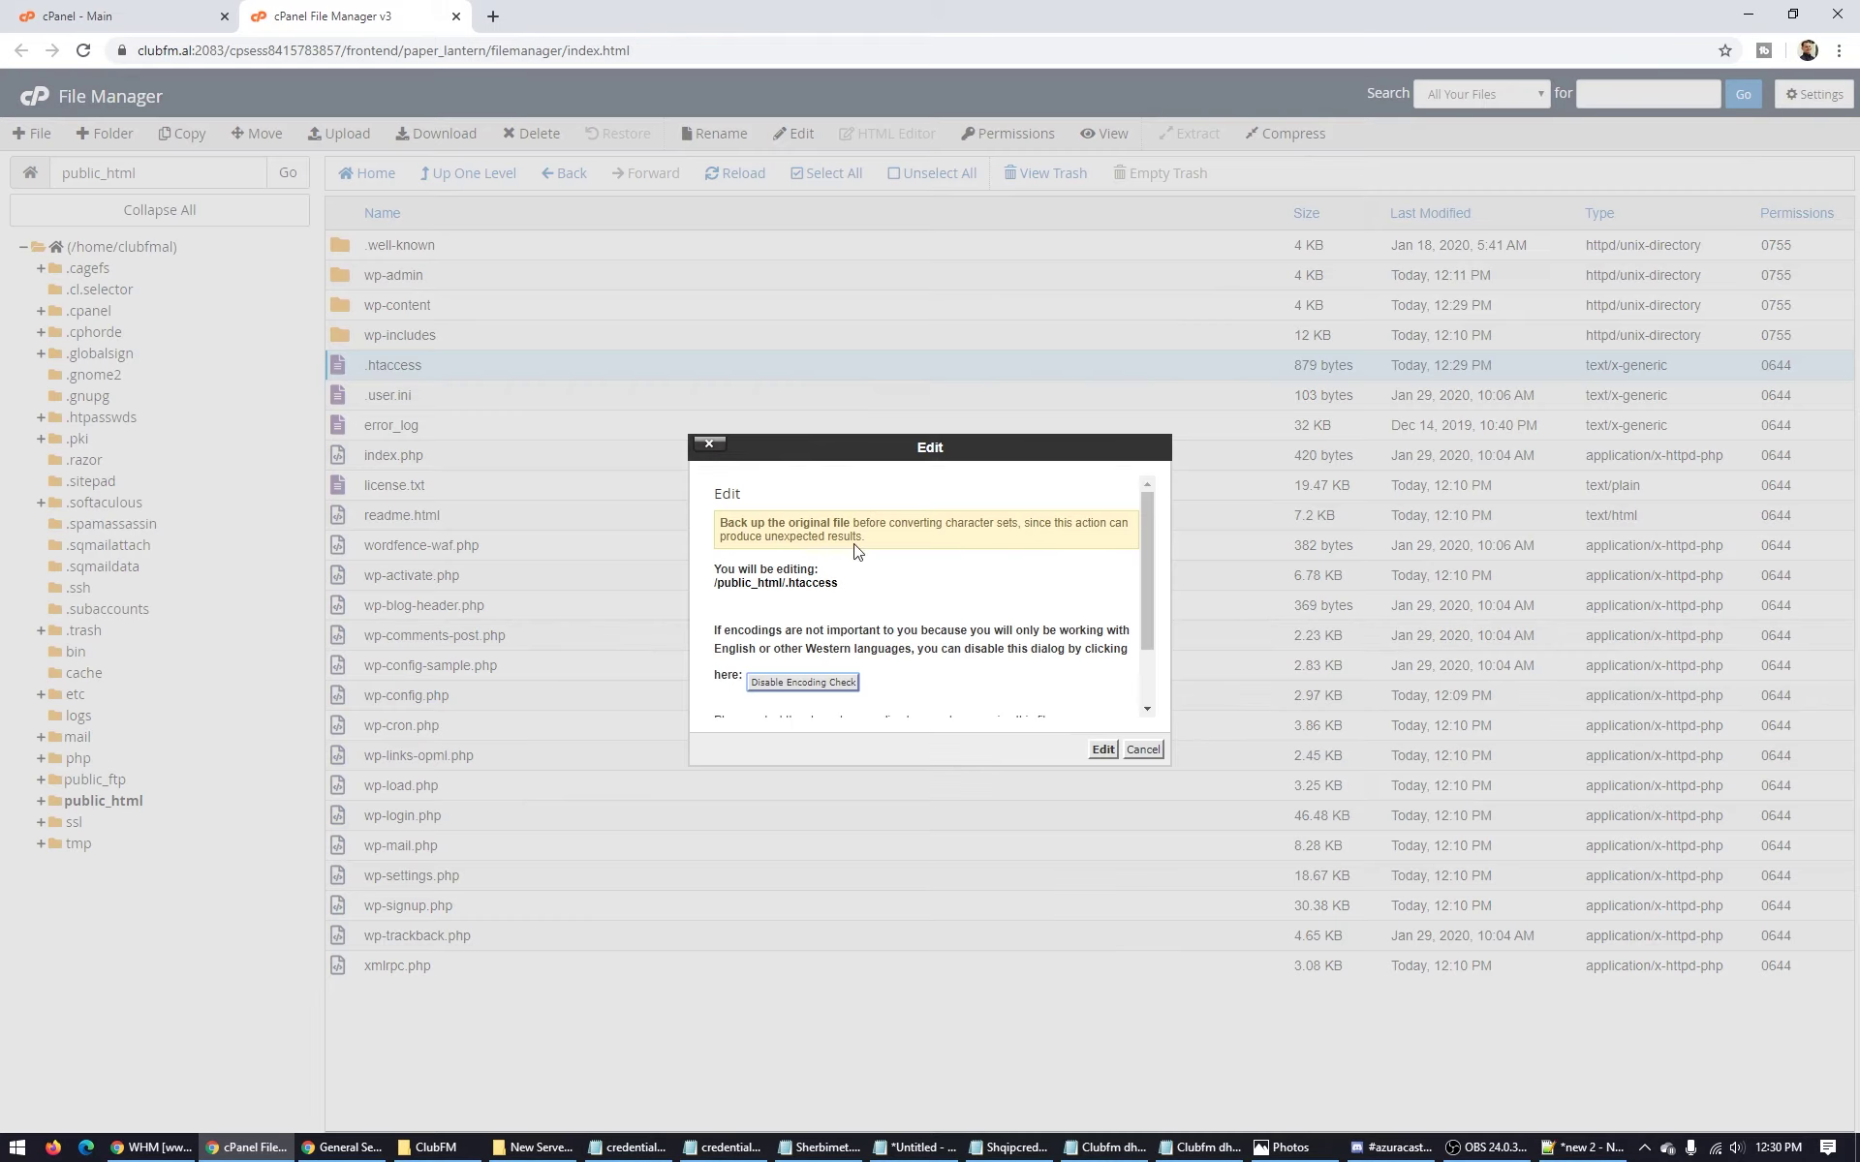
# Paste the RewriteCond %{HTTPS} off 301 redirect block at the top of .htaccess and save.
pyautogui.click(1102, 749)
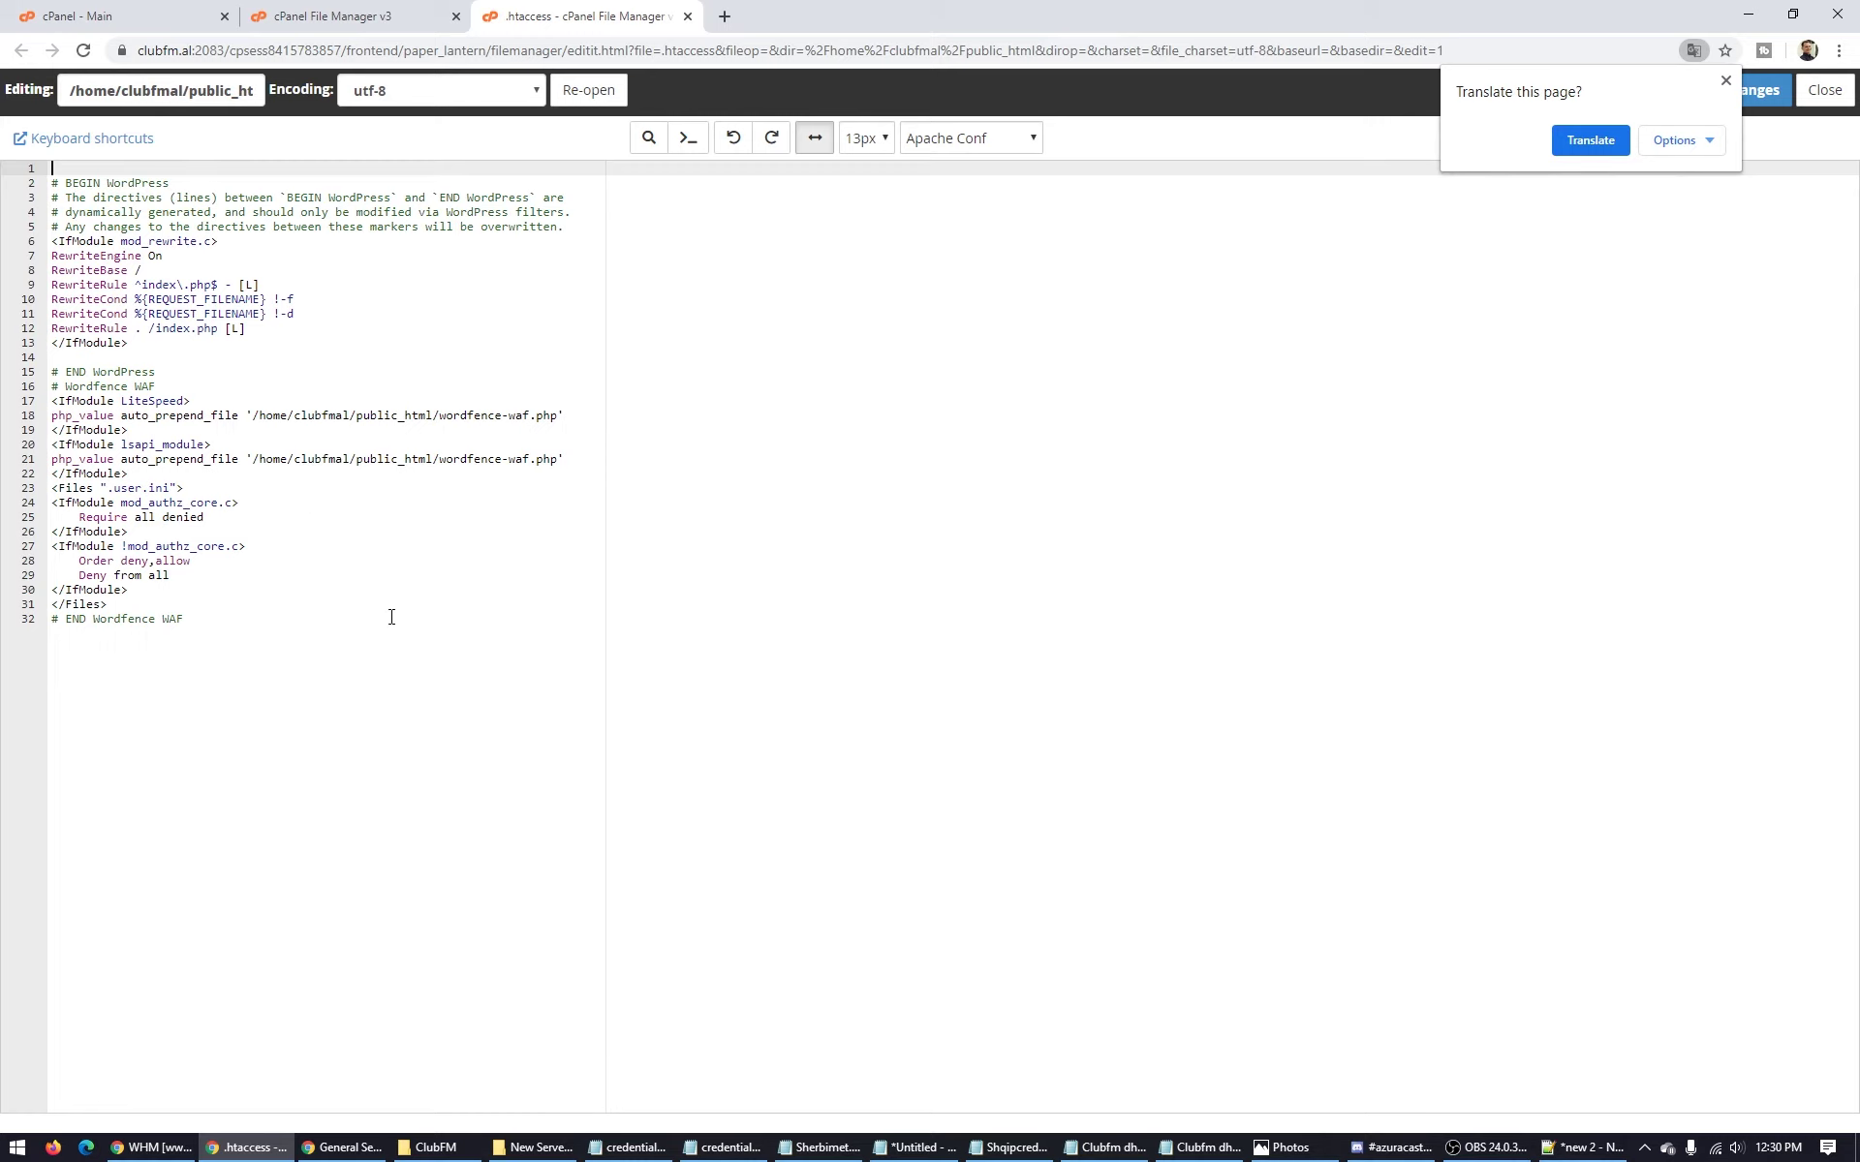
pyautogui.click(91, 170)
pyautogui.press('Return')
pyautogui.press('Return')
pyautogui.press('Return')
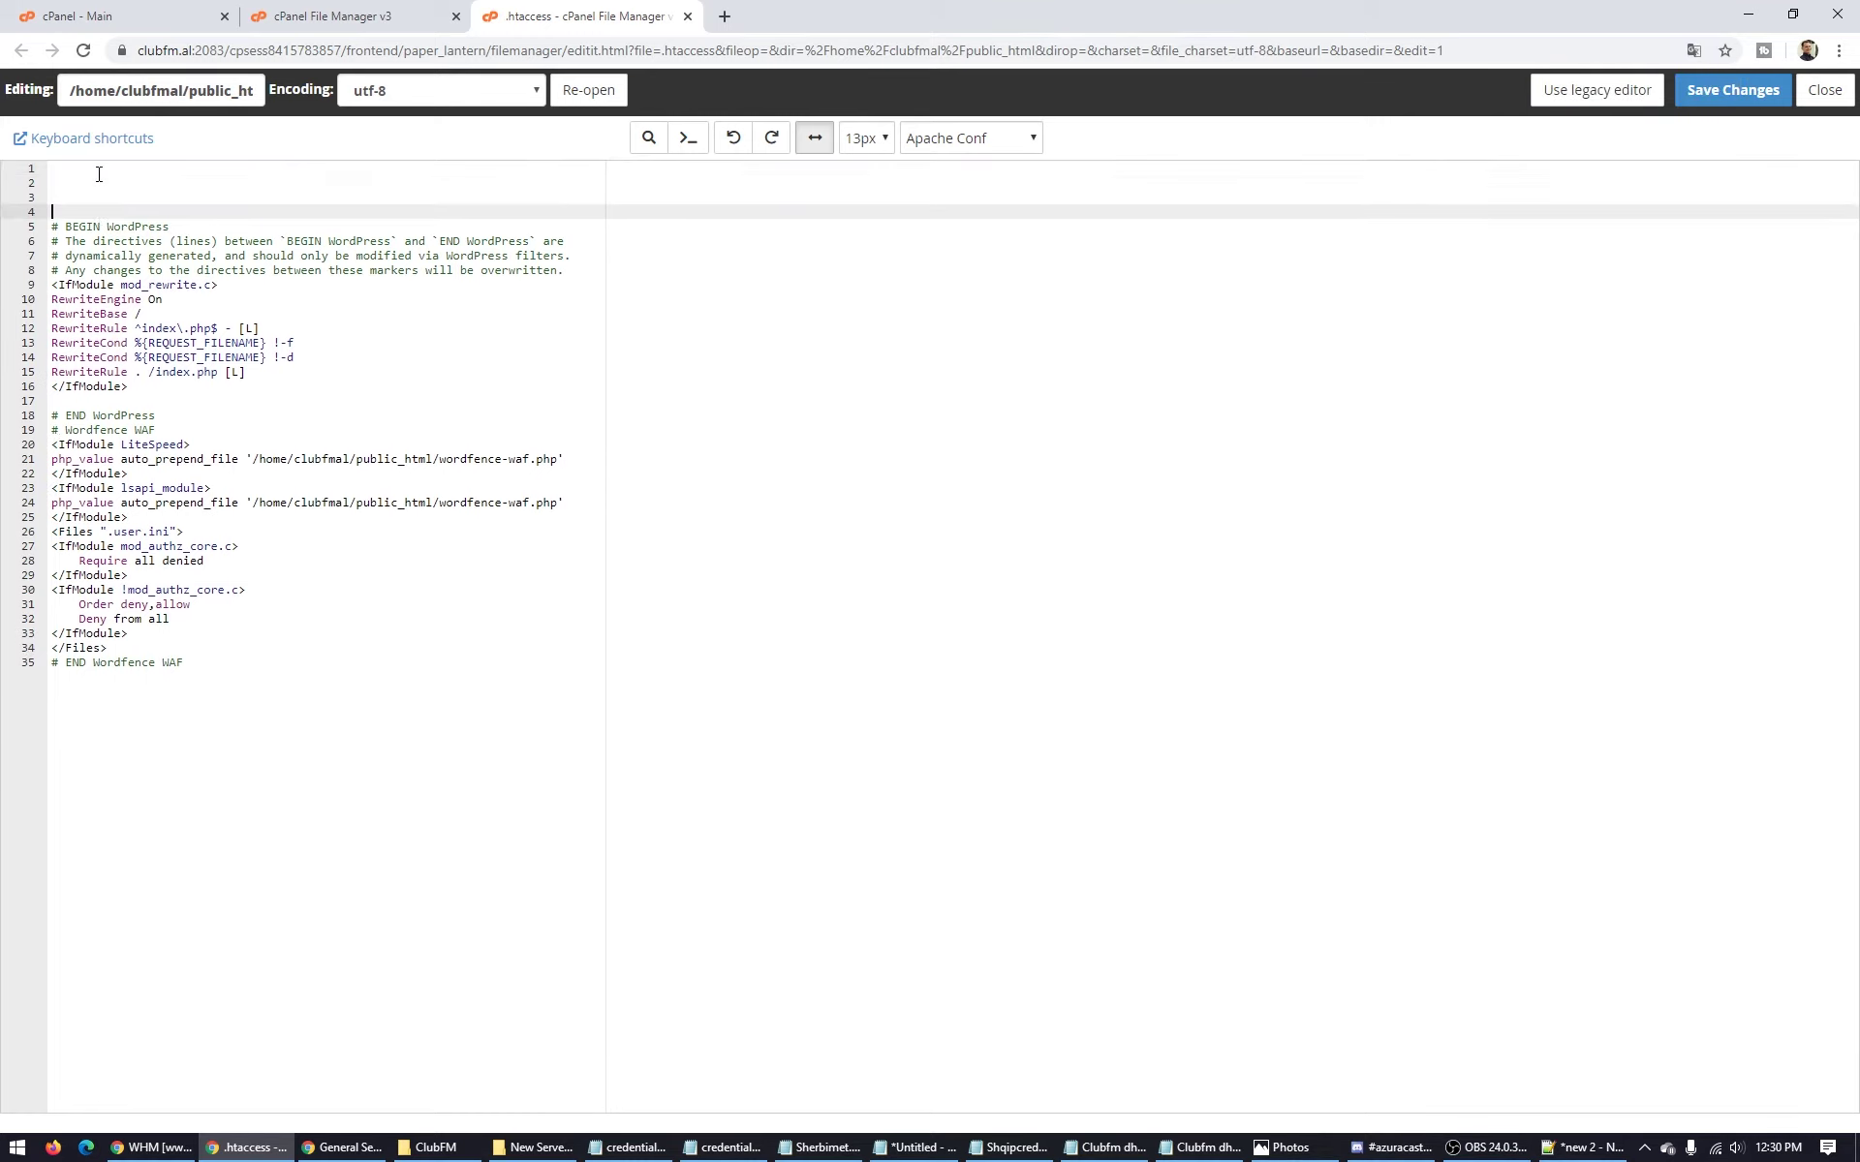
pyautogui.rightClick(84, 196)
pyautogui.click(159, 347)
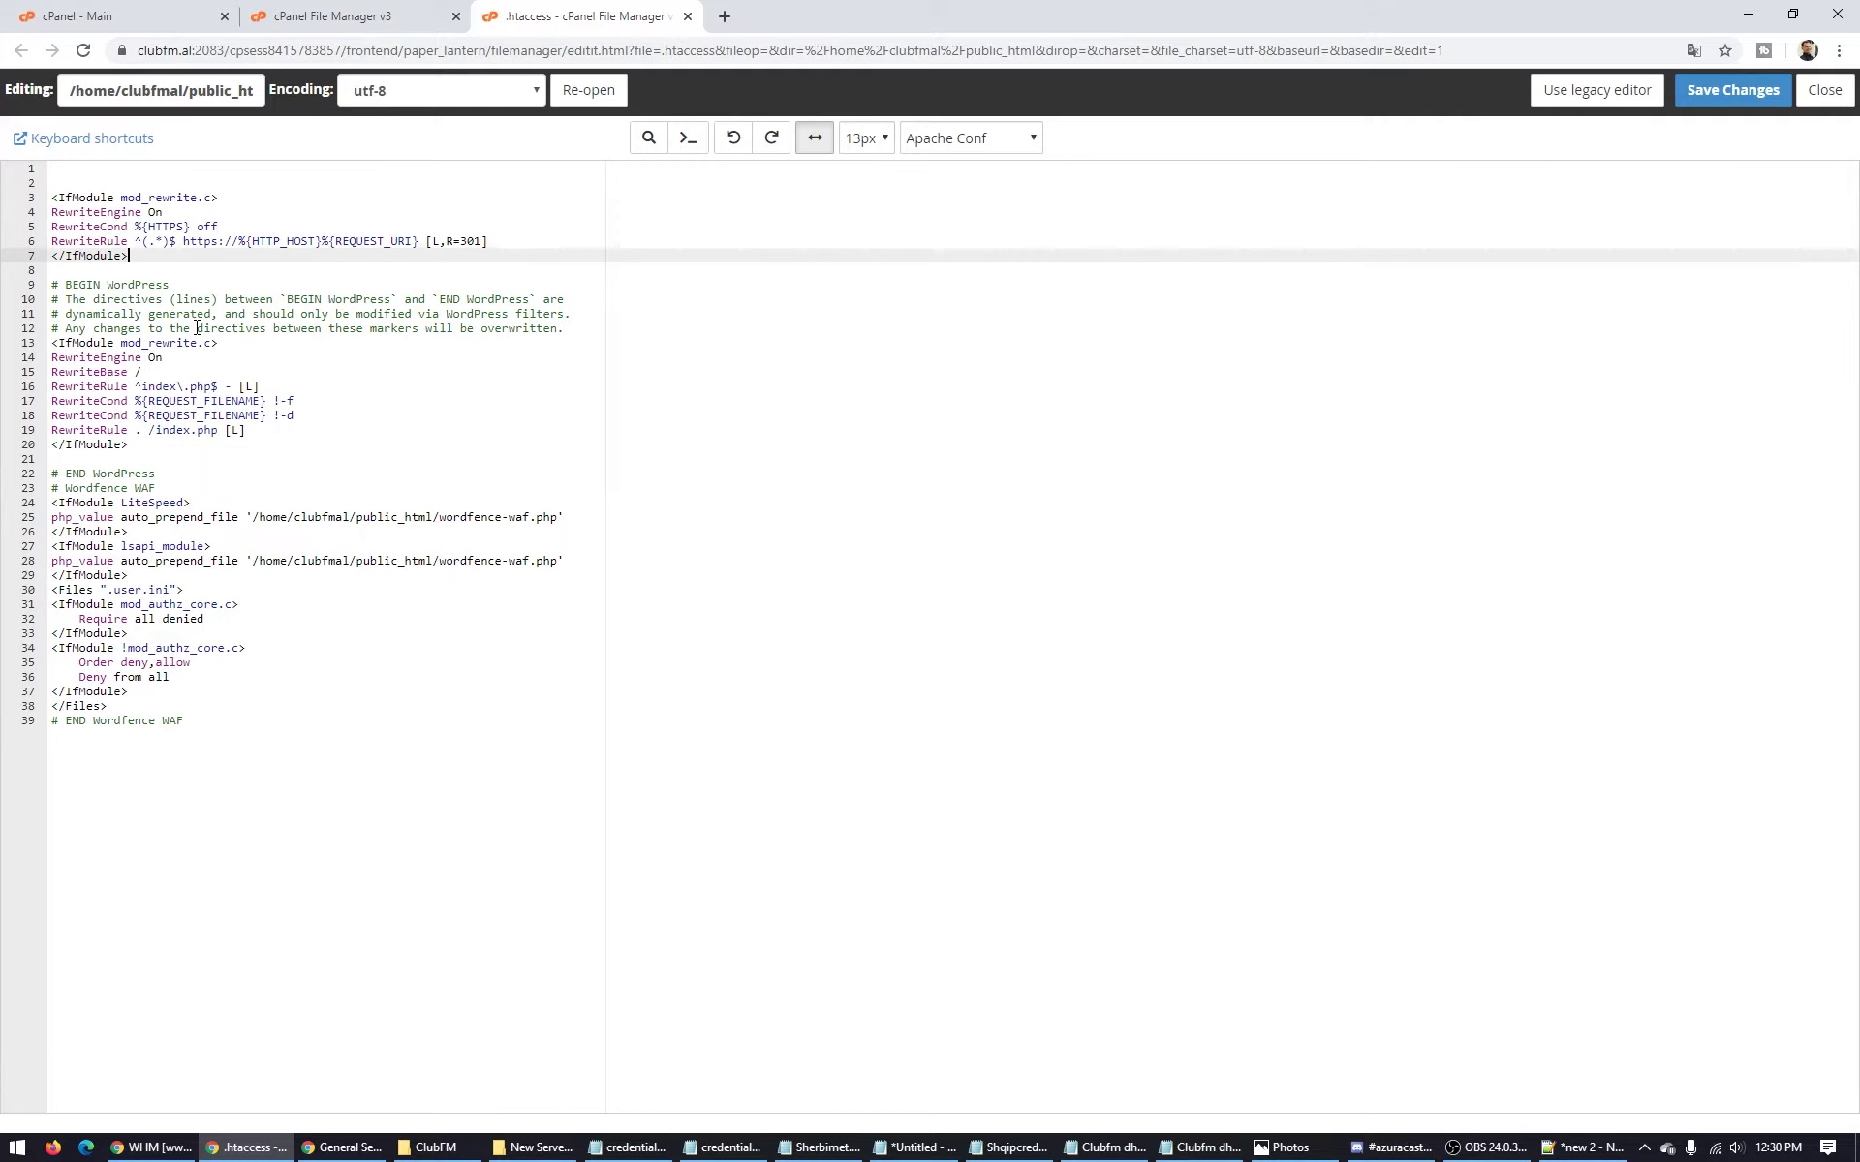
pyautogui.press('Return')
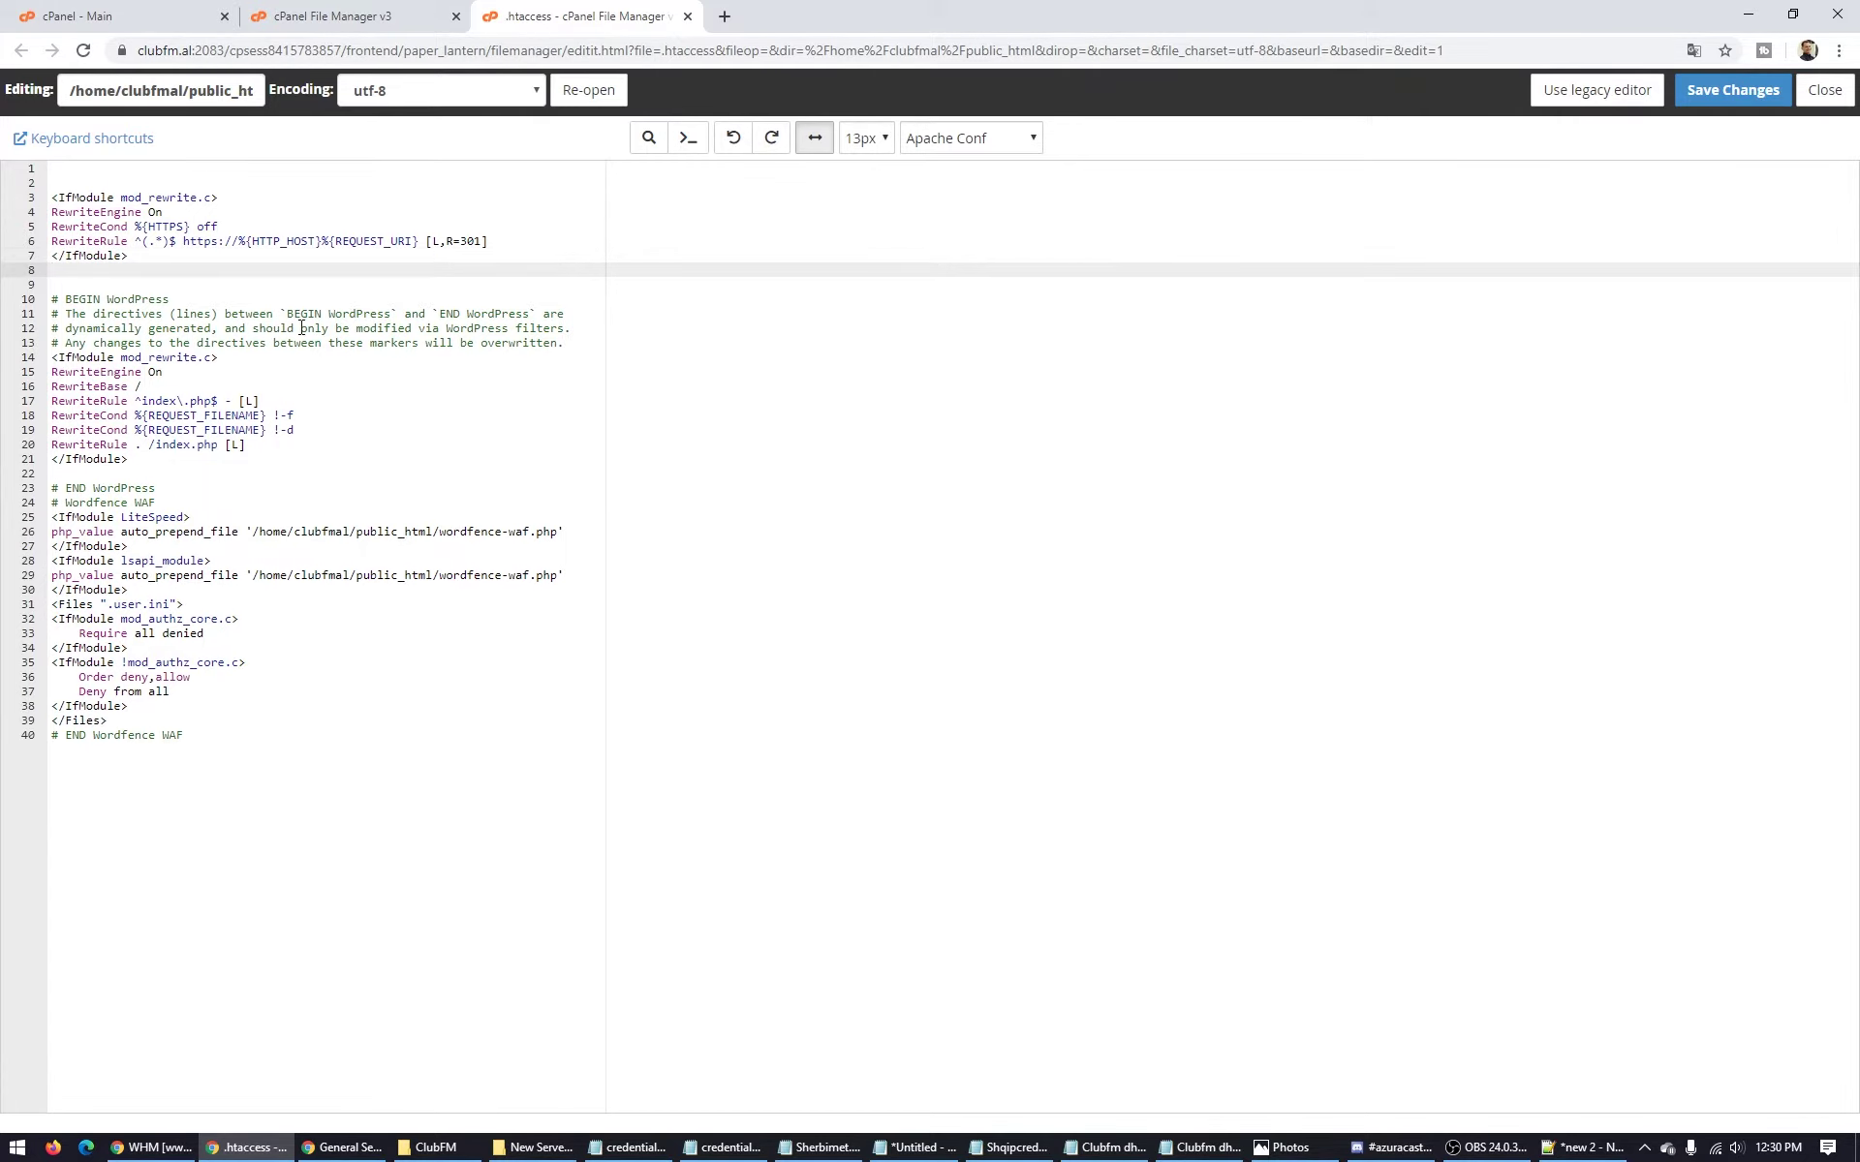
pyautogui.click(1729, 90)
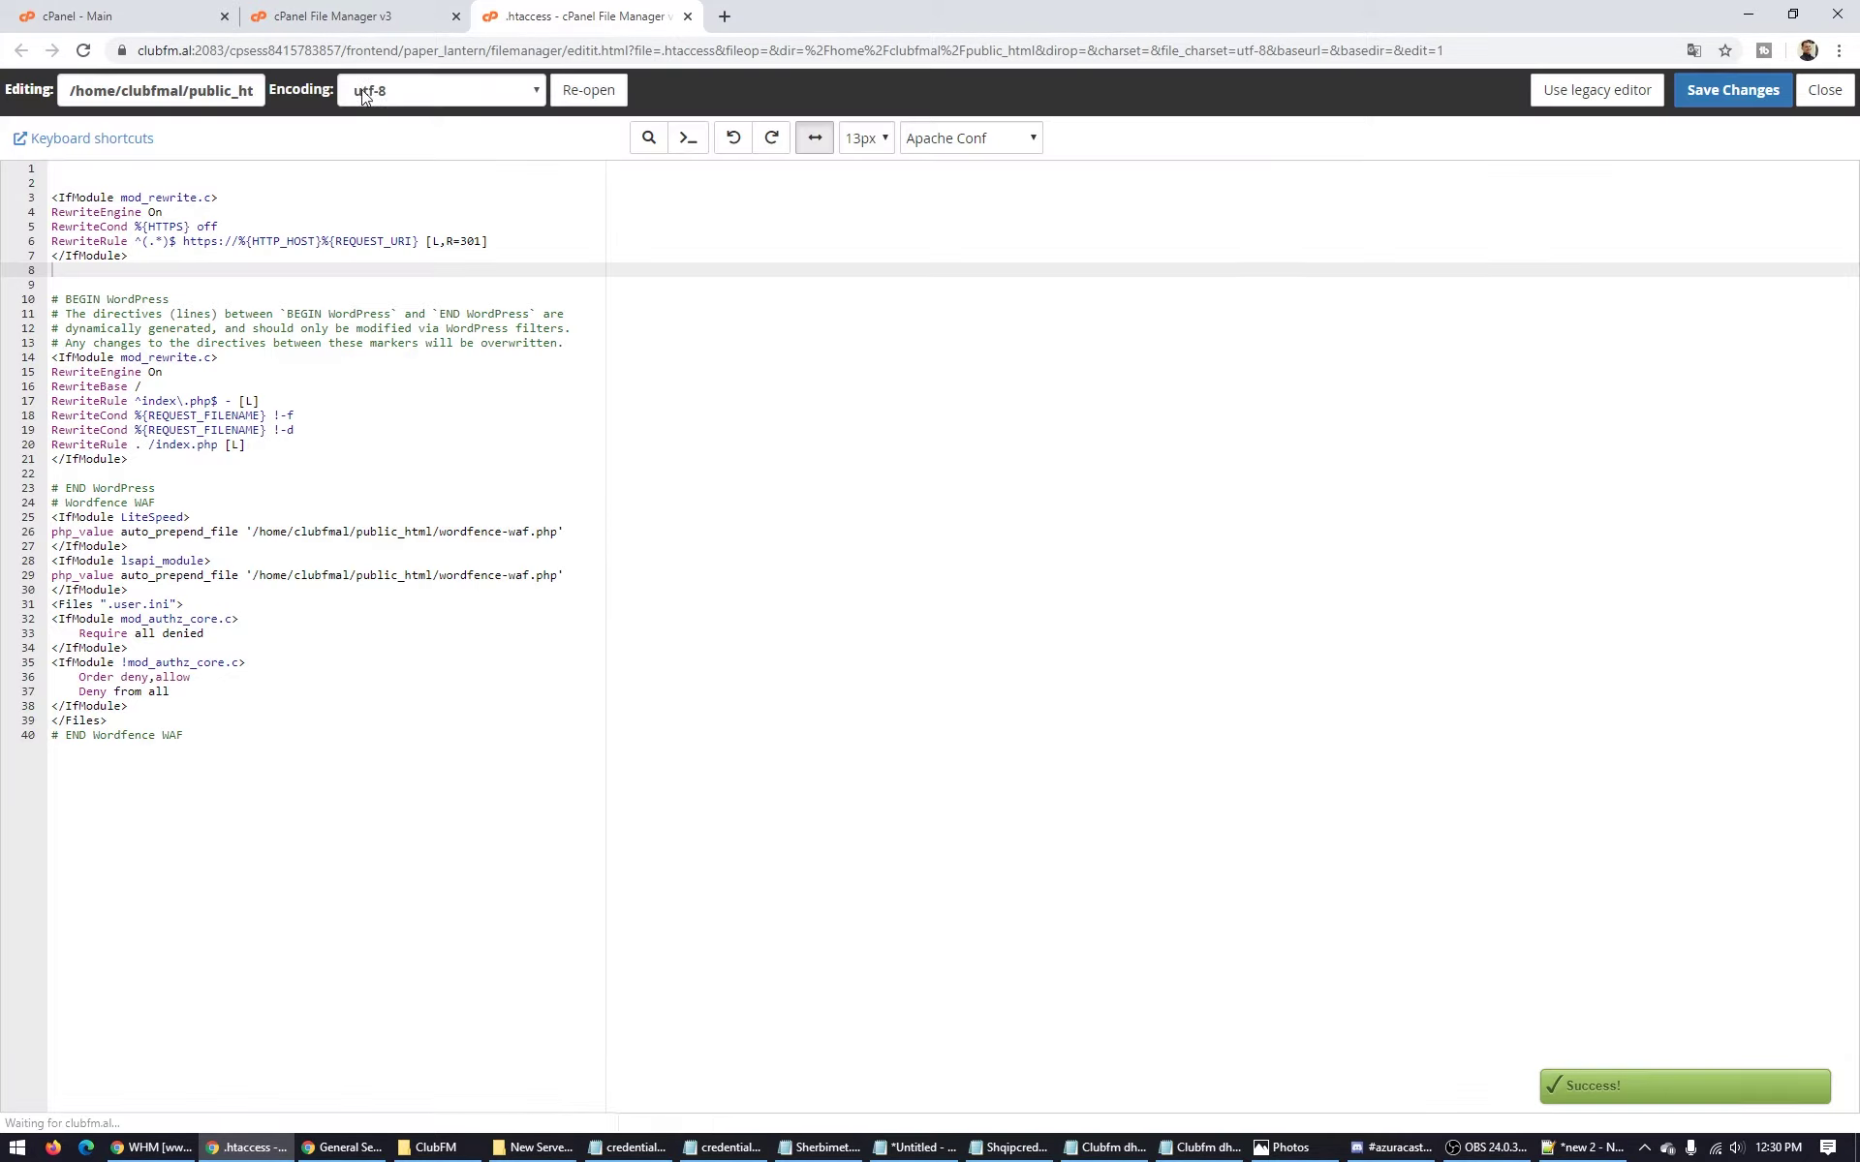
pyautogui.click(346, 1150)
# Visit the live Club FM site in a new tab, then open Installed Plugins.
pyautogui.moveTo(87, 94)
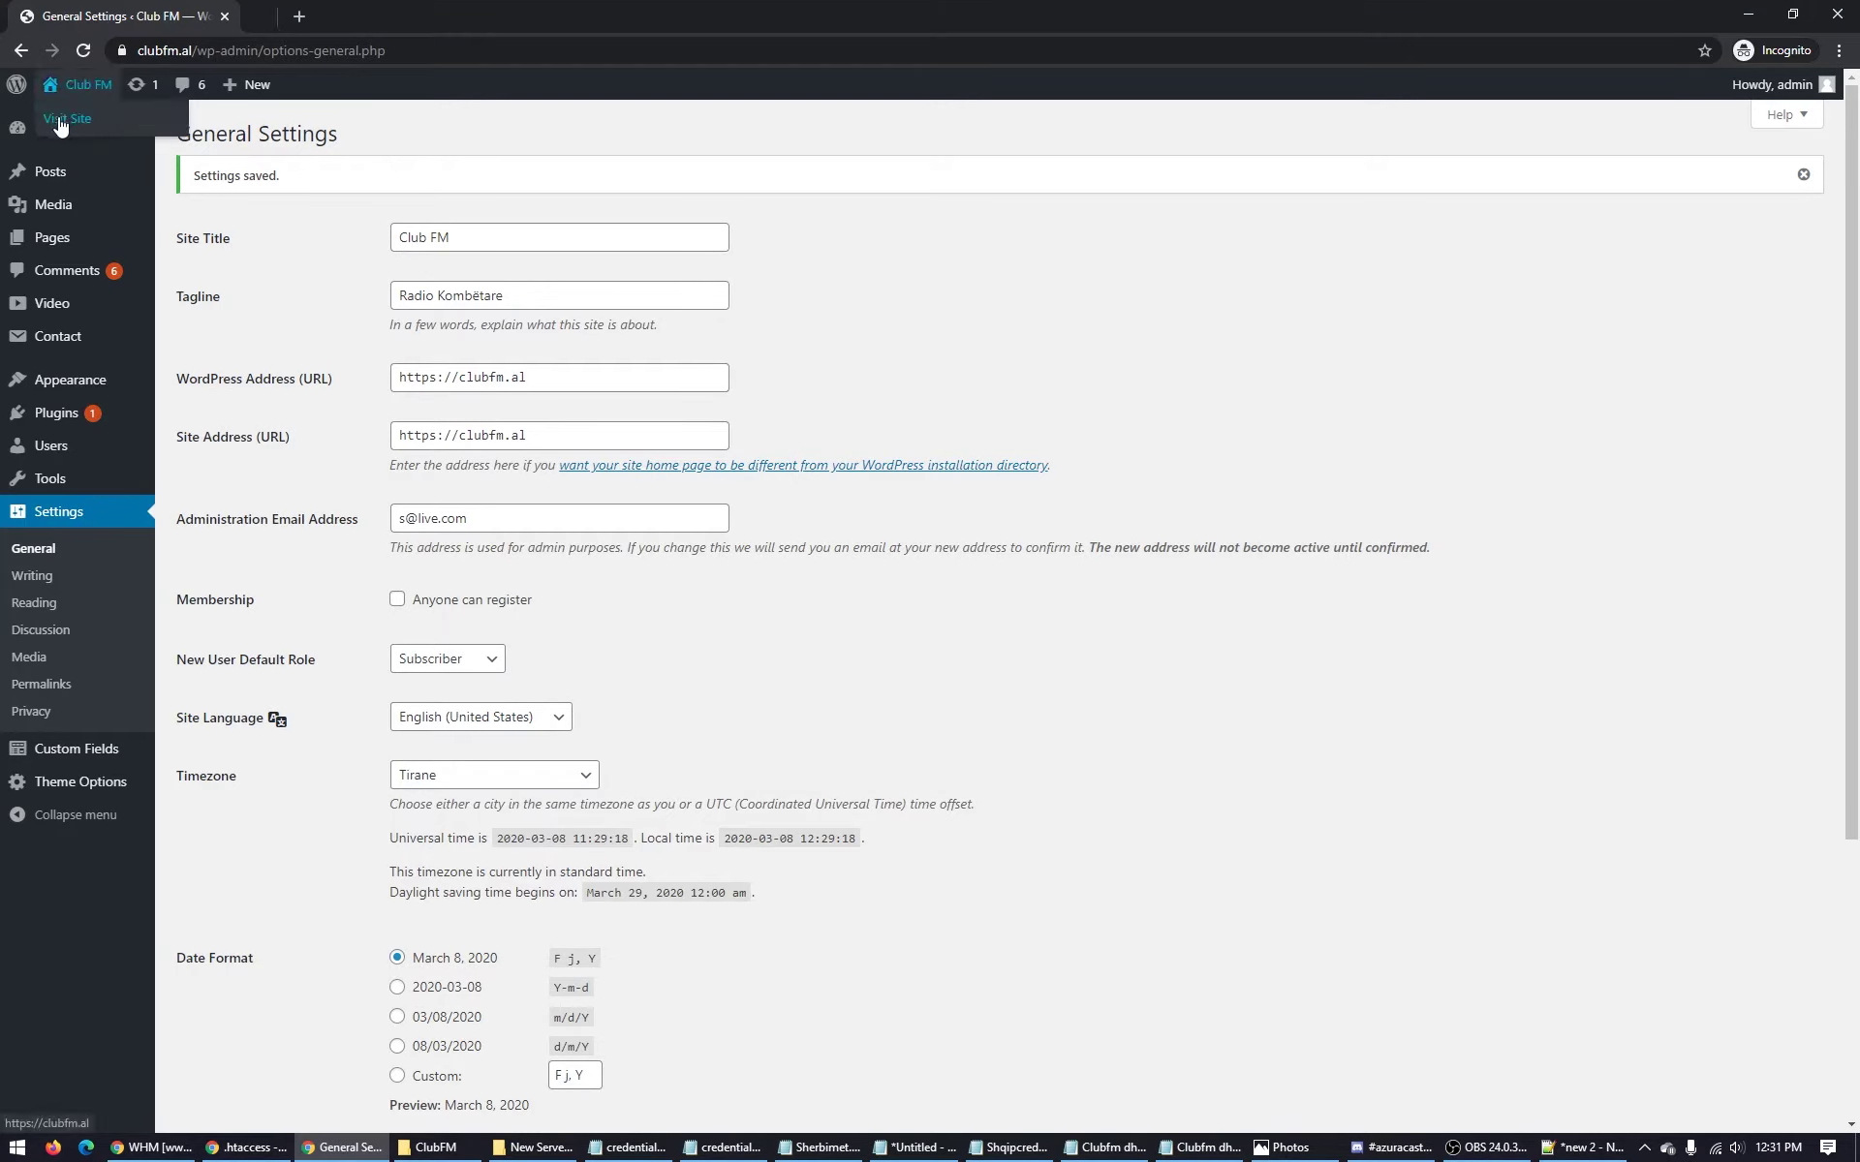
pyautogui.click(60, 126)
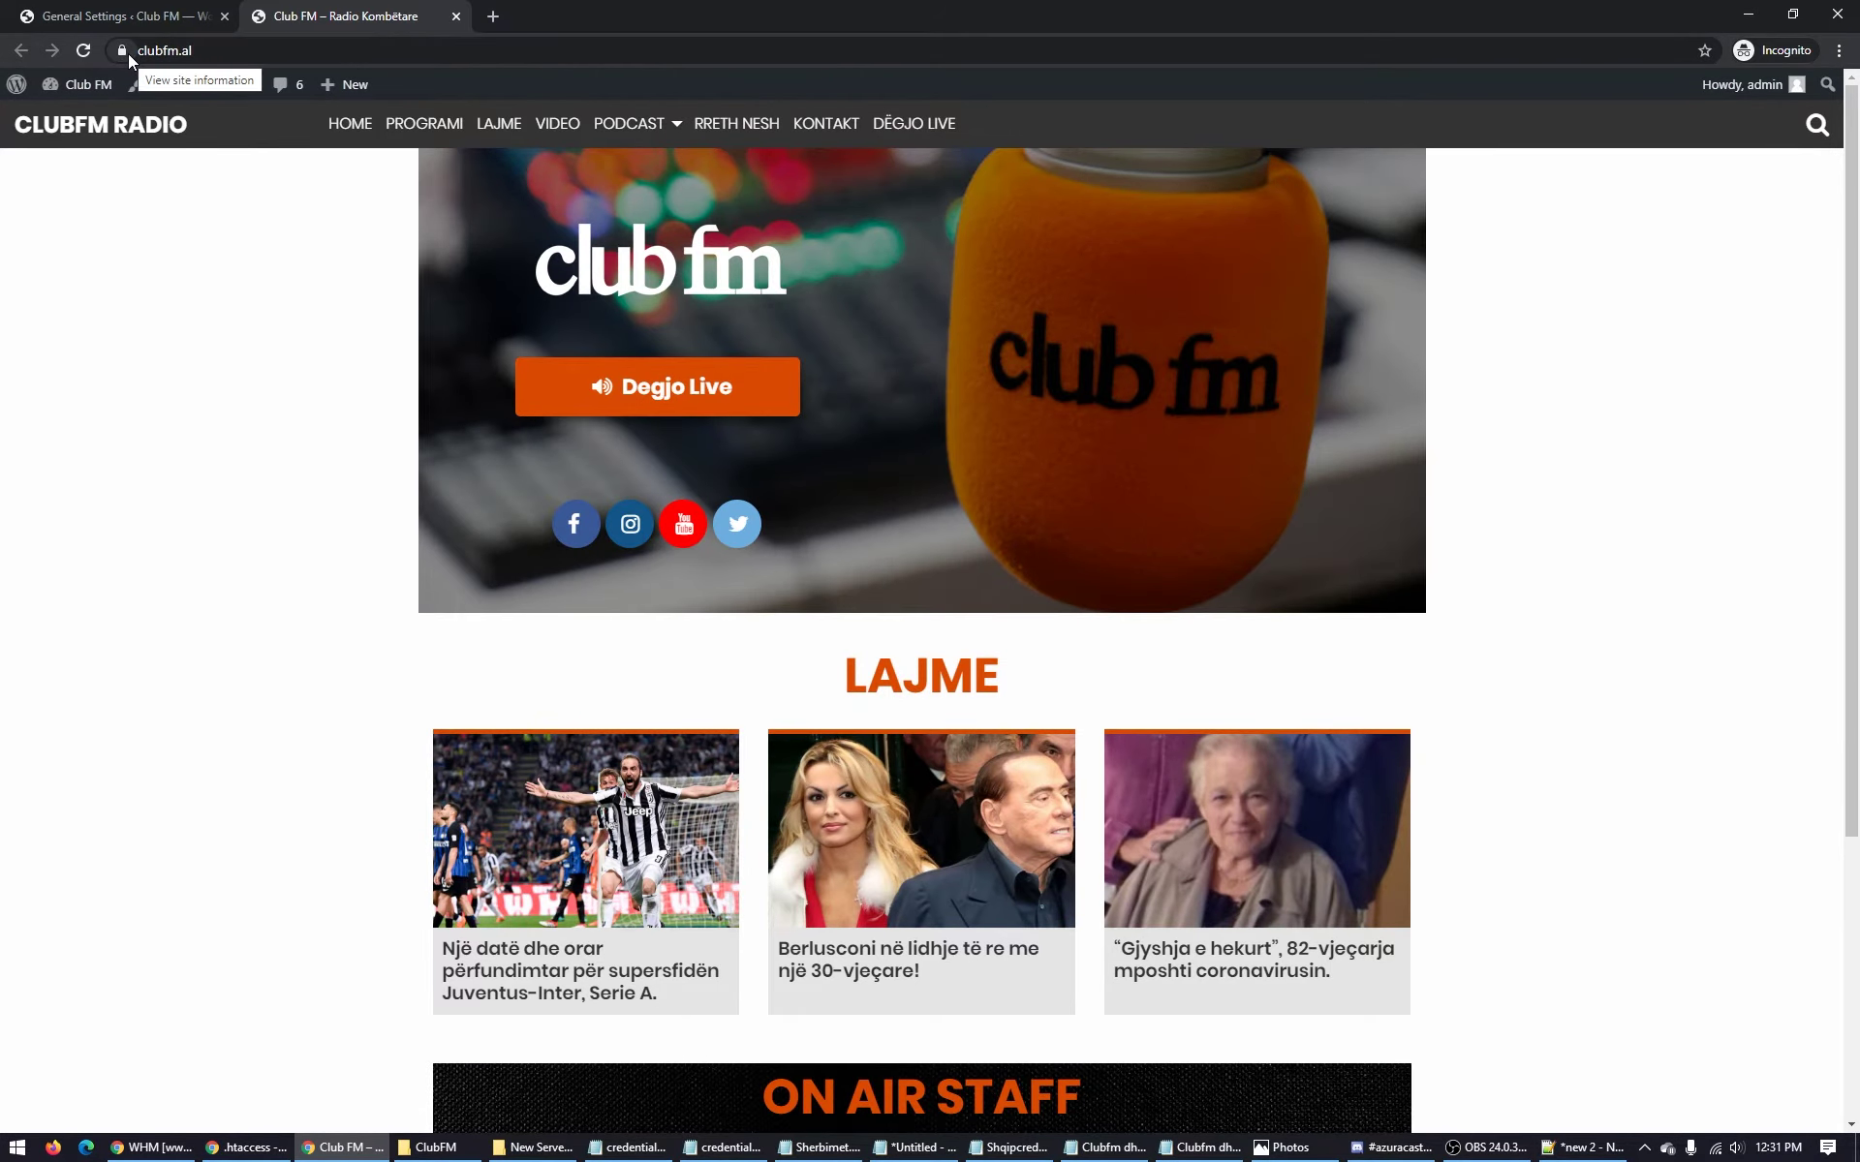
pyautogui.hotkey('ctrl', 'Tab')
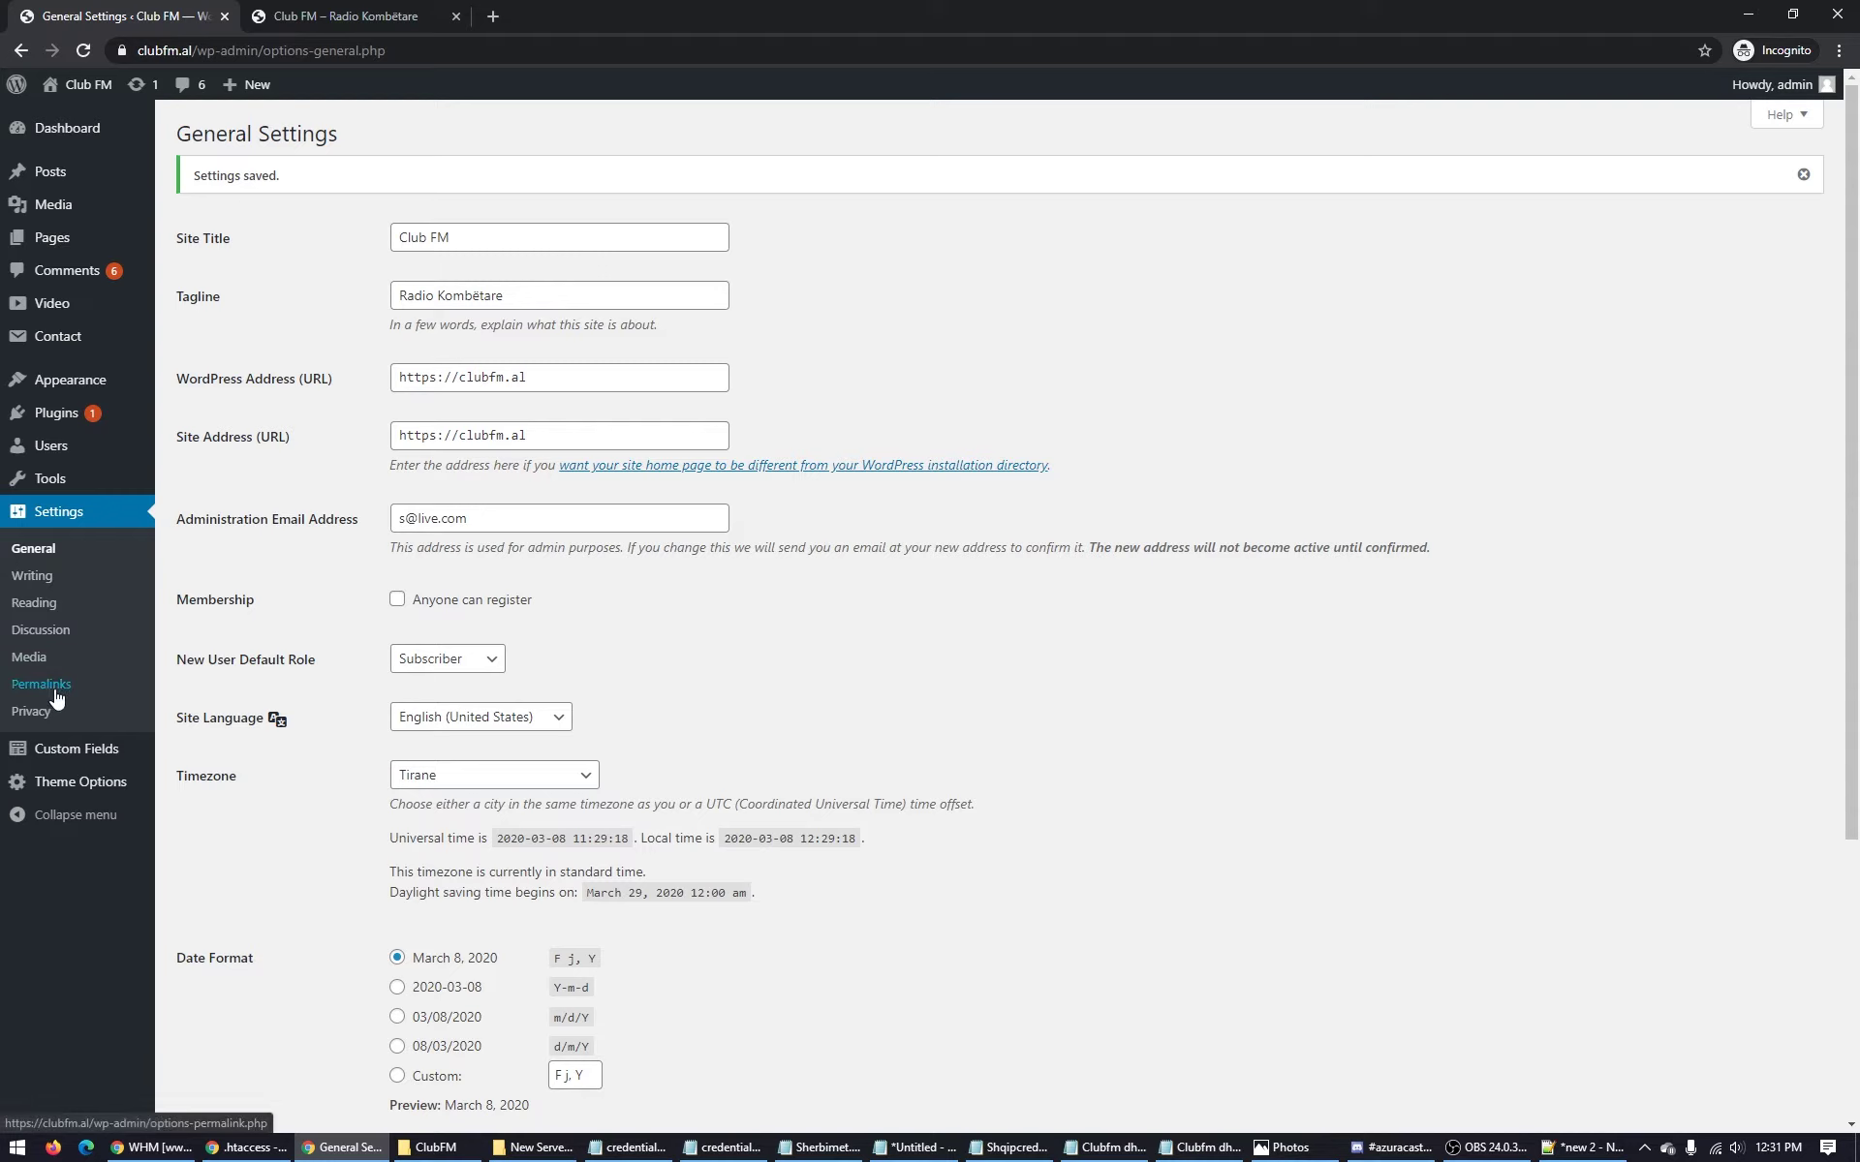
pyautogui.click(223, 417)
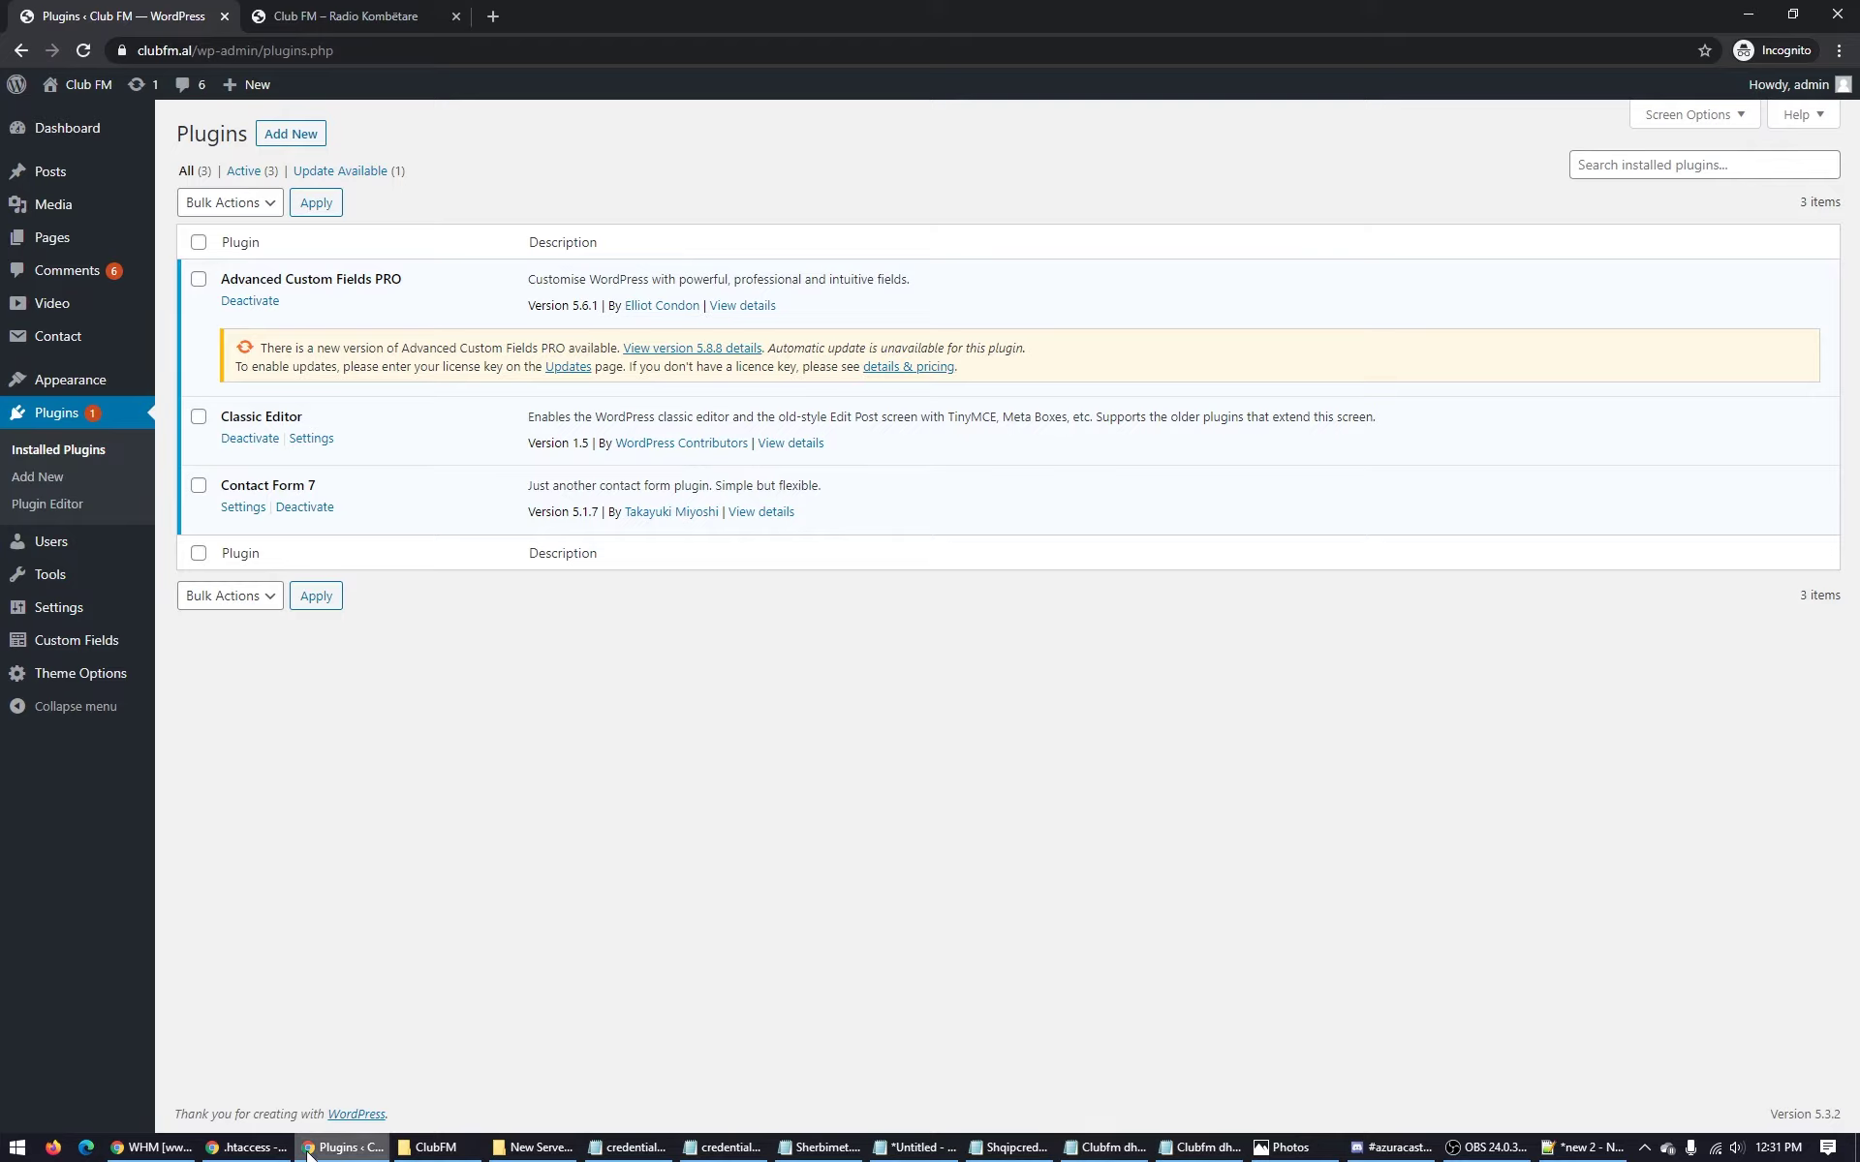
# Install the Search & Replace plugin by Inpsyde from Add New and activate it.
pyautogui.click(267, 1150)
pyautogui.click(341, 1147)
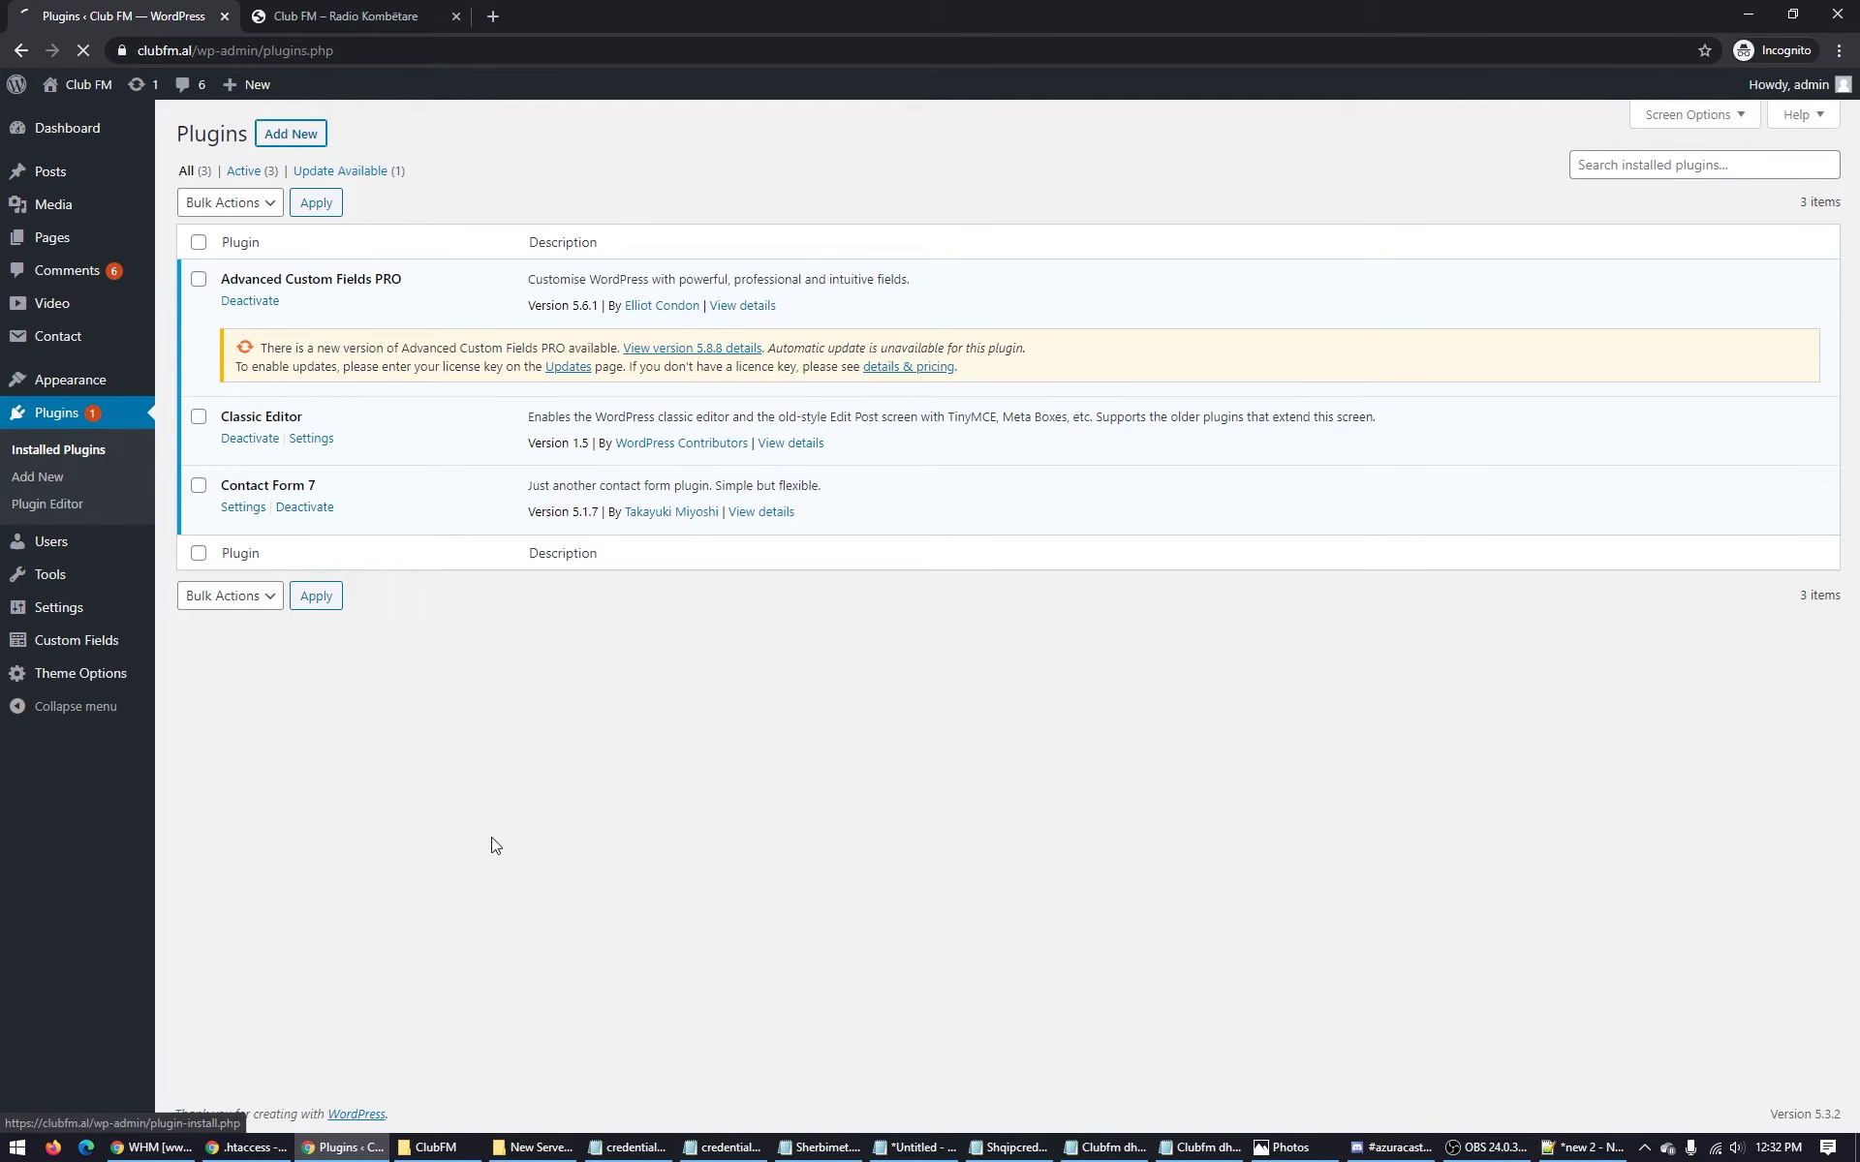
pyautogui.click(290, 134)
pyautogui.click(915, 1148)
pyautogui.click(260, 548)
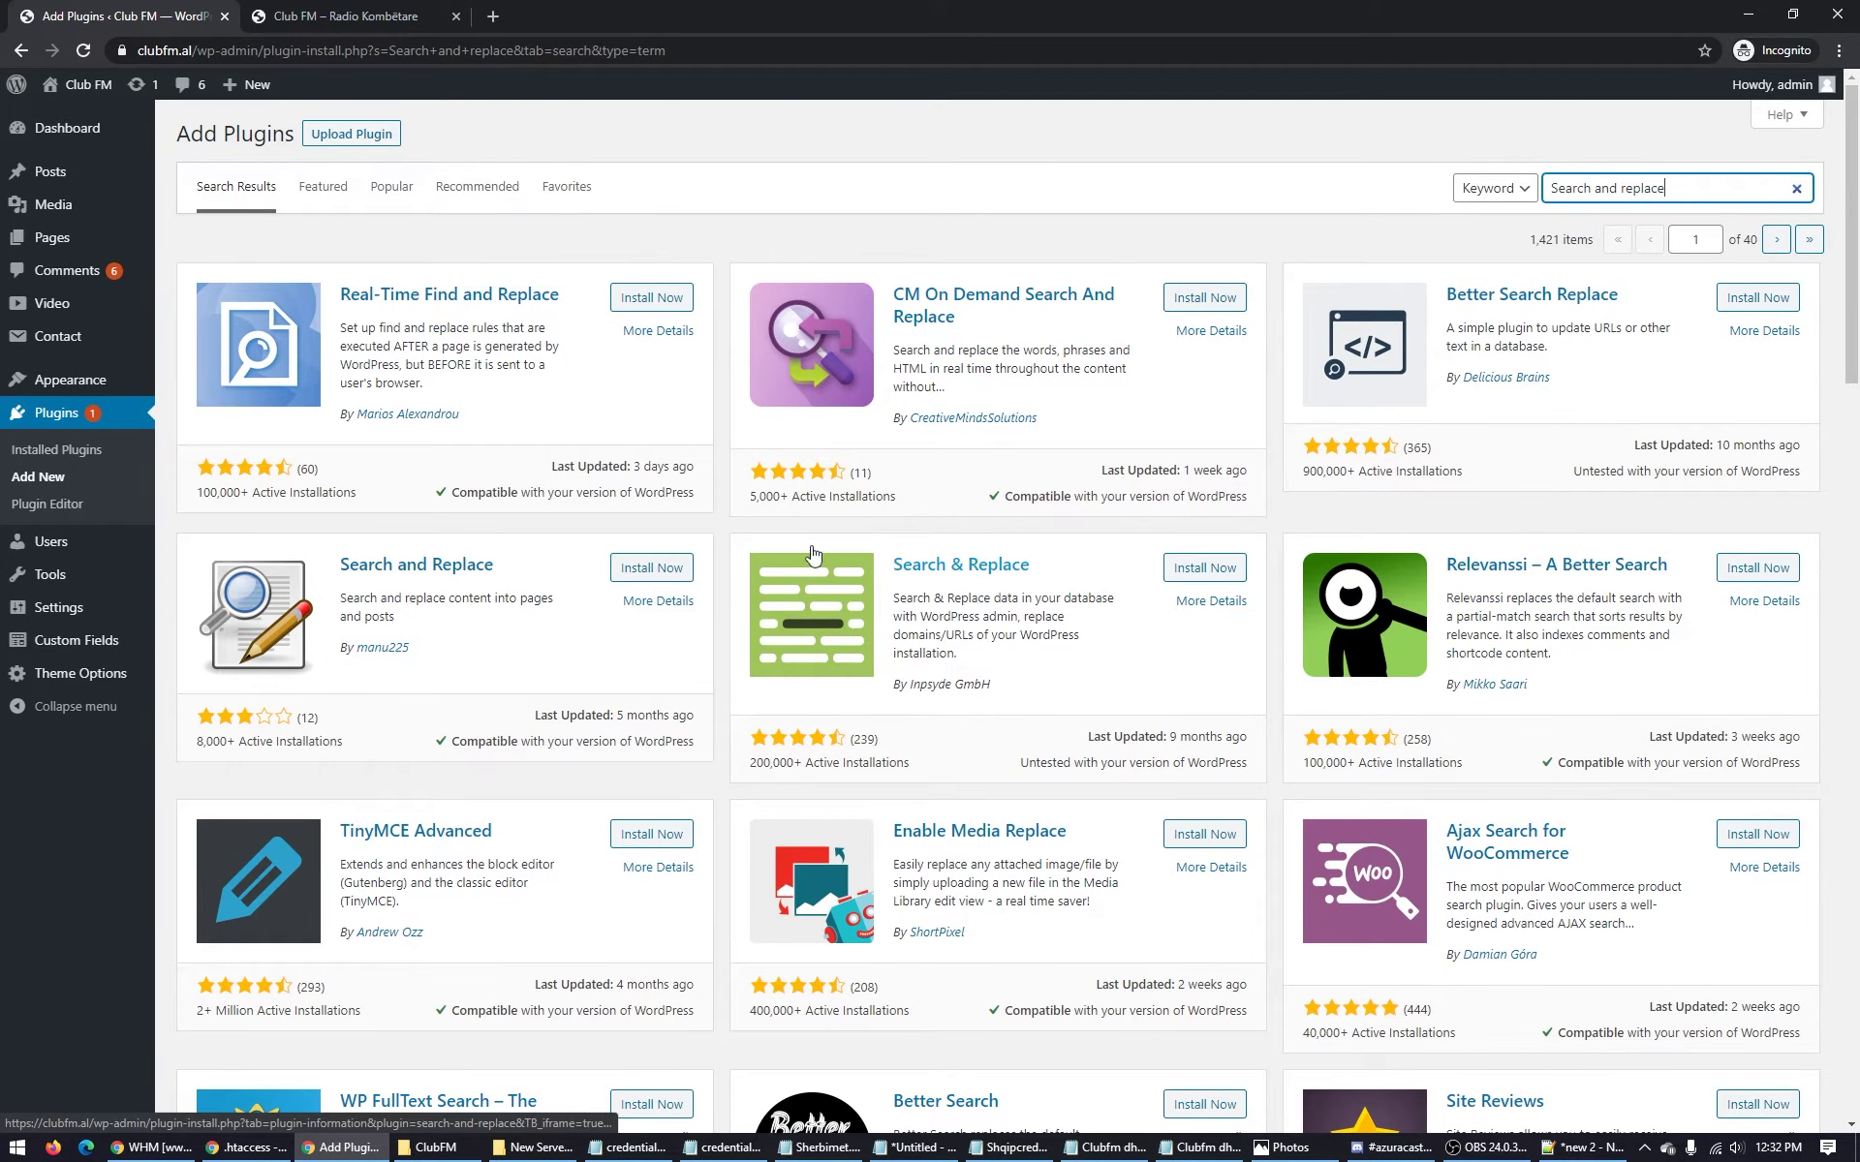
pyautogui.click(944, 567)
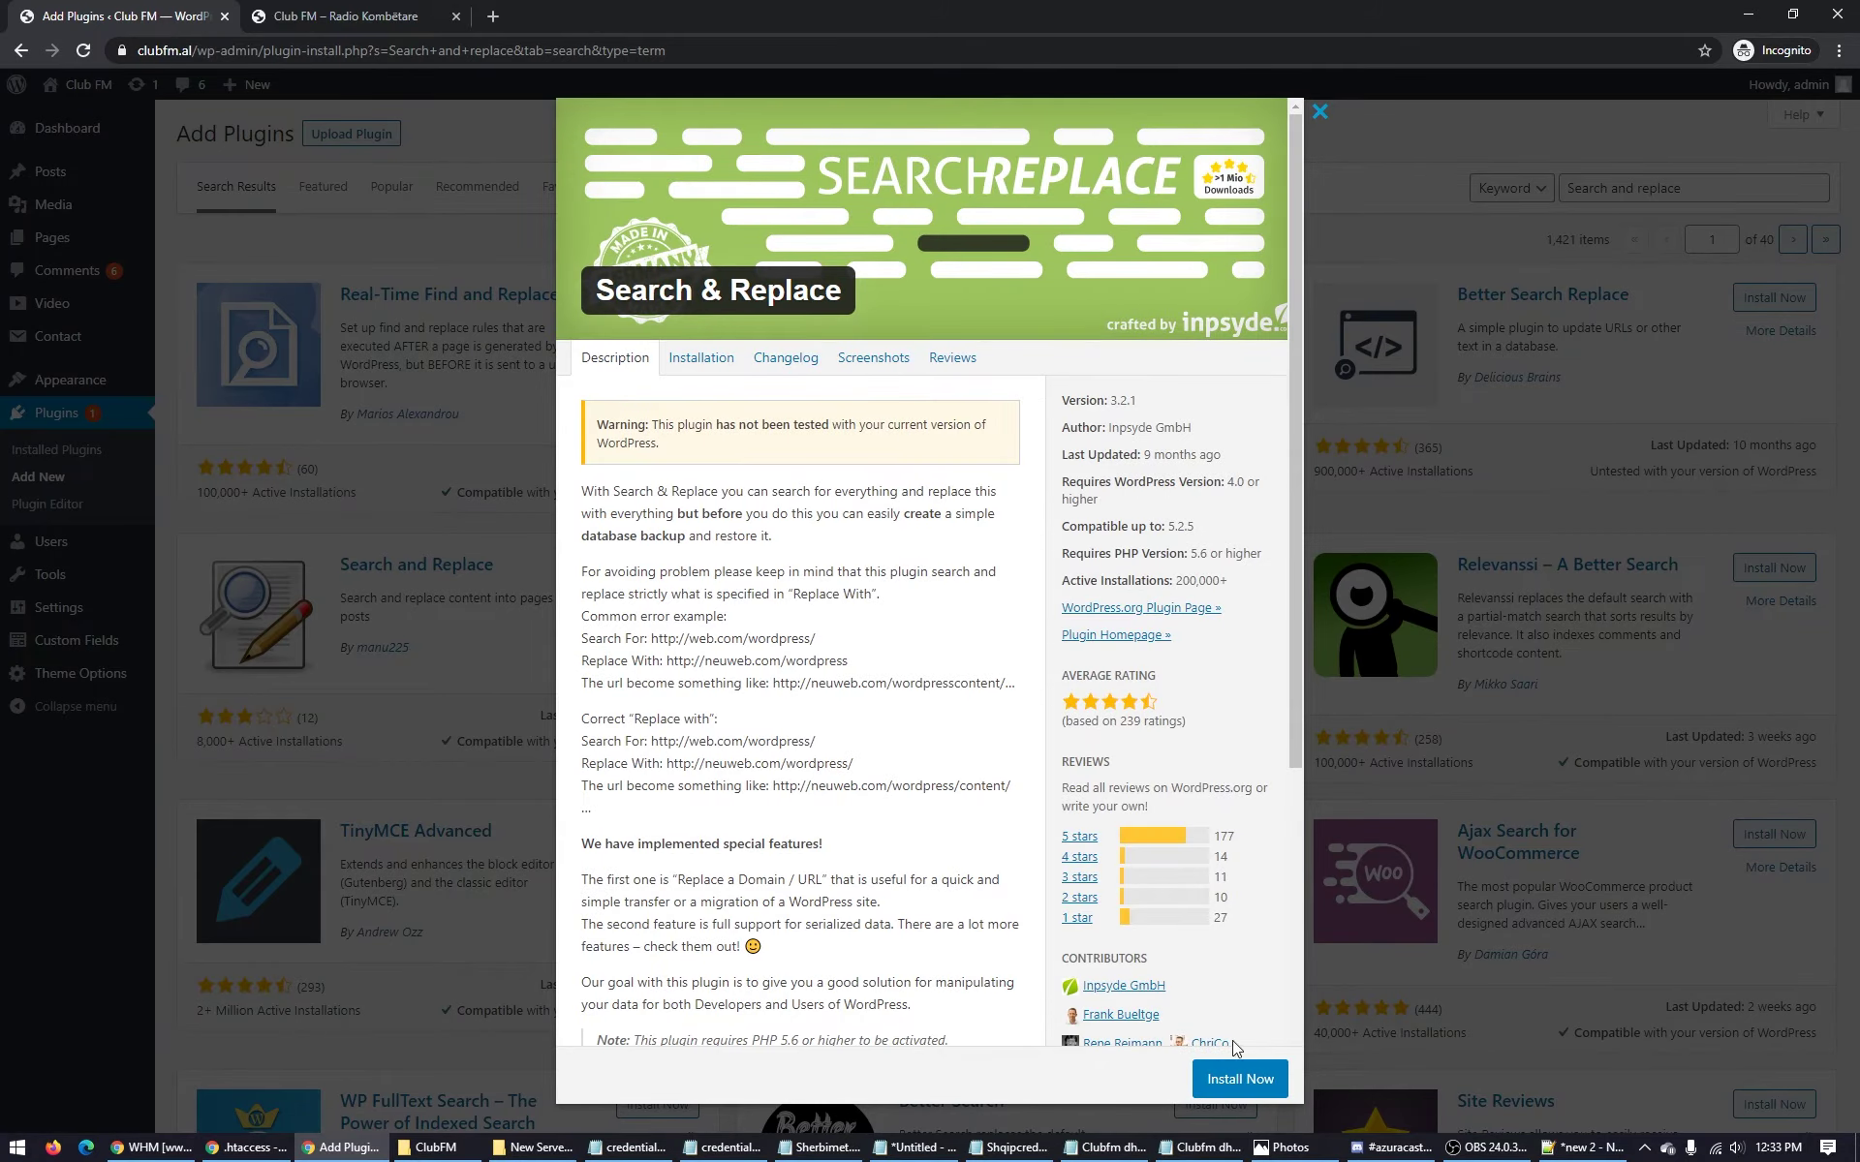
pyautogui.click(1236, 1078)
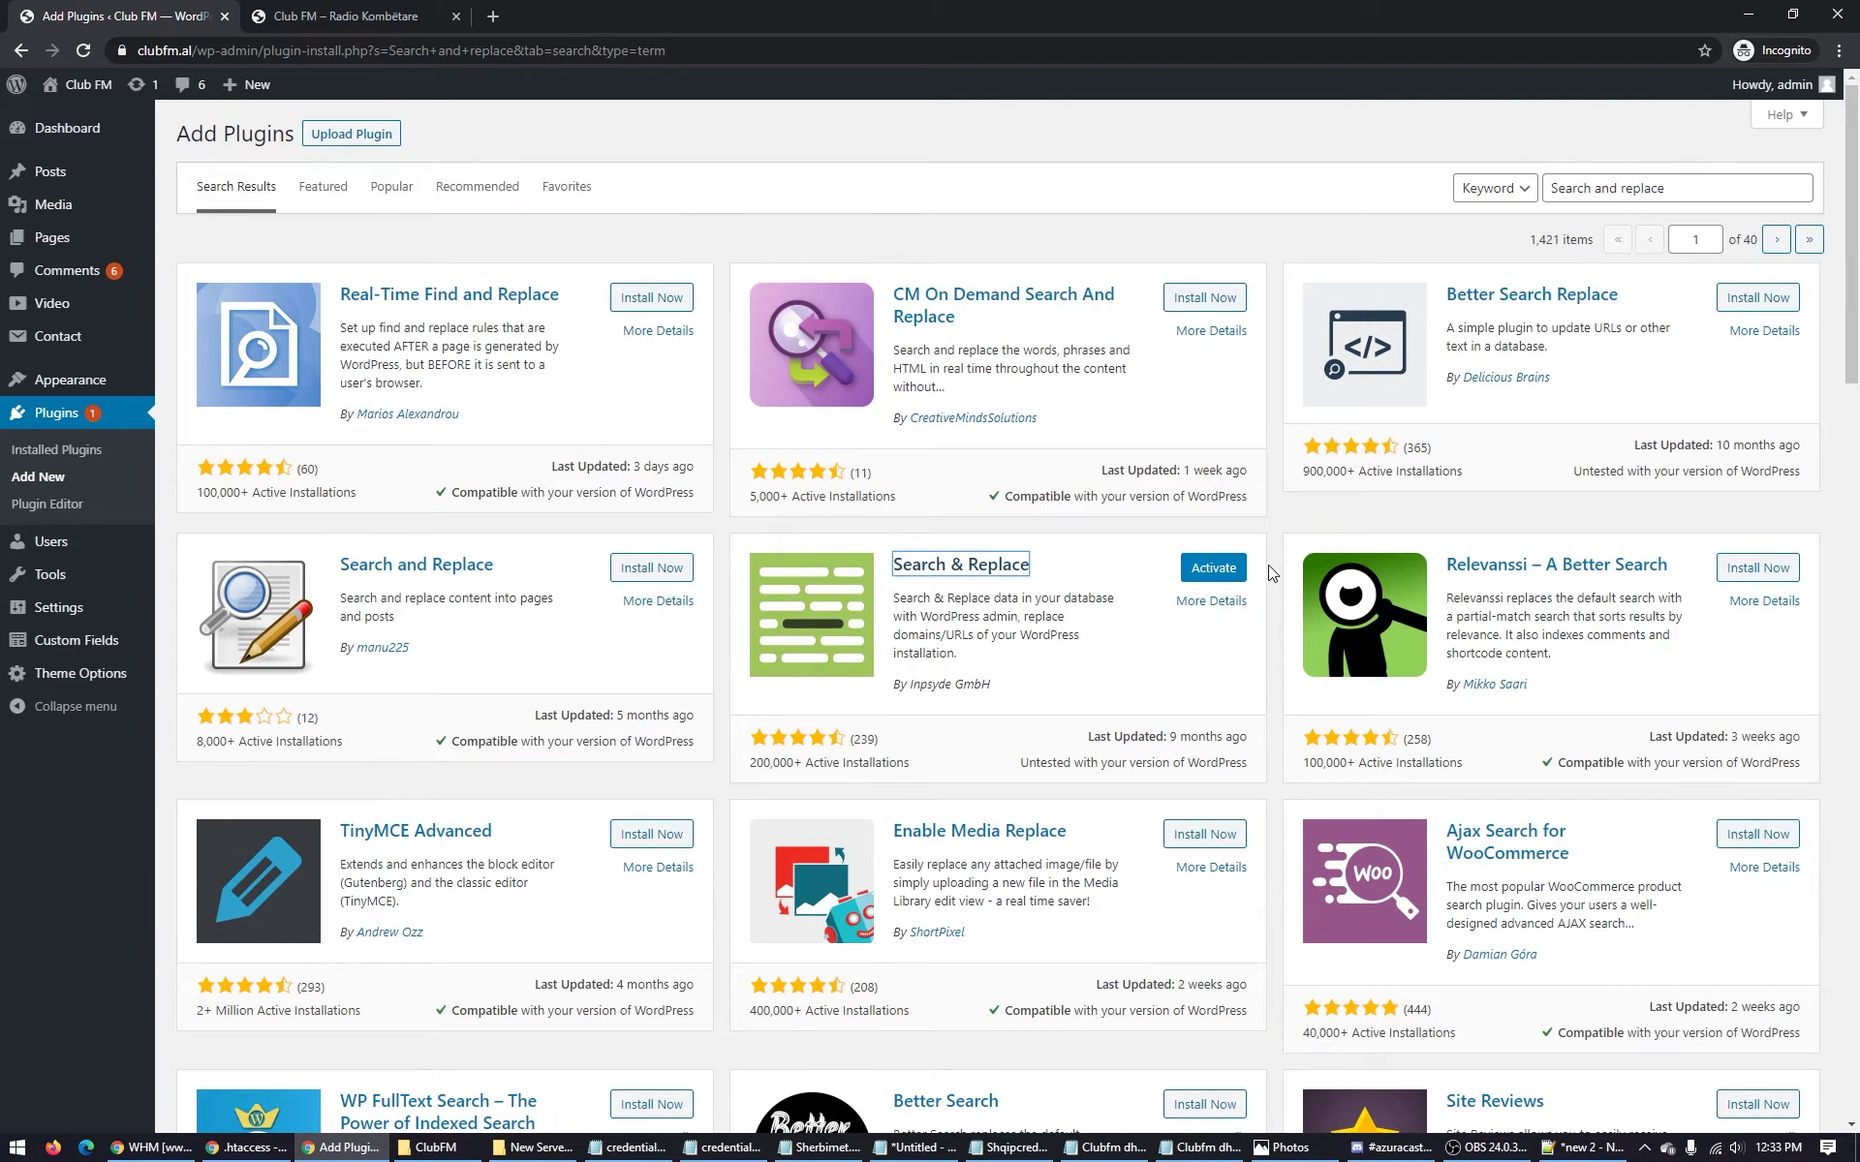
pyautogui.click(1183, 577)
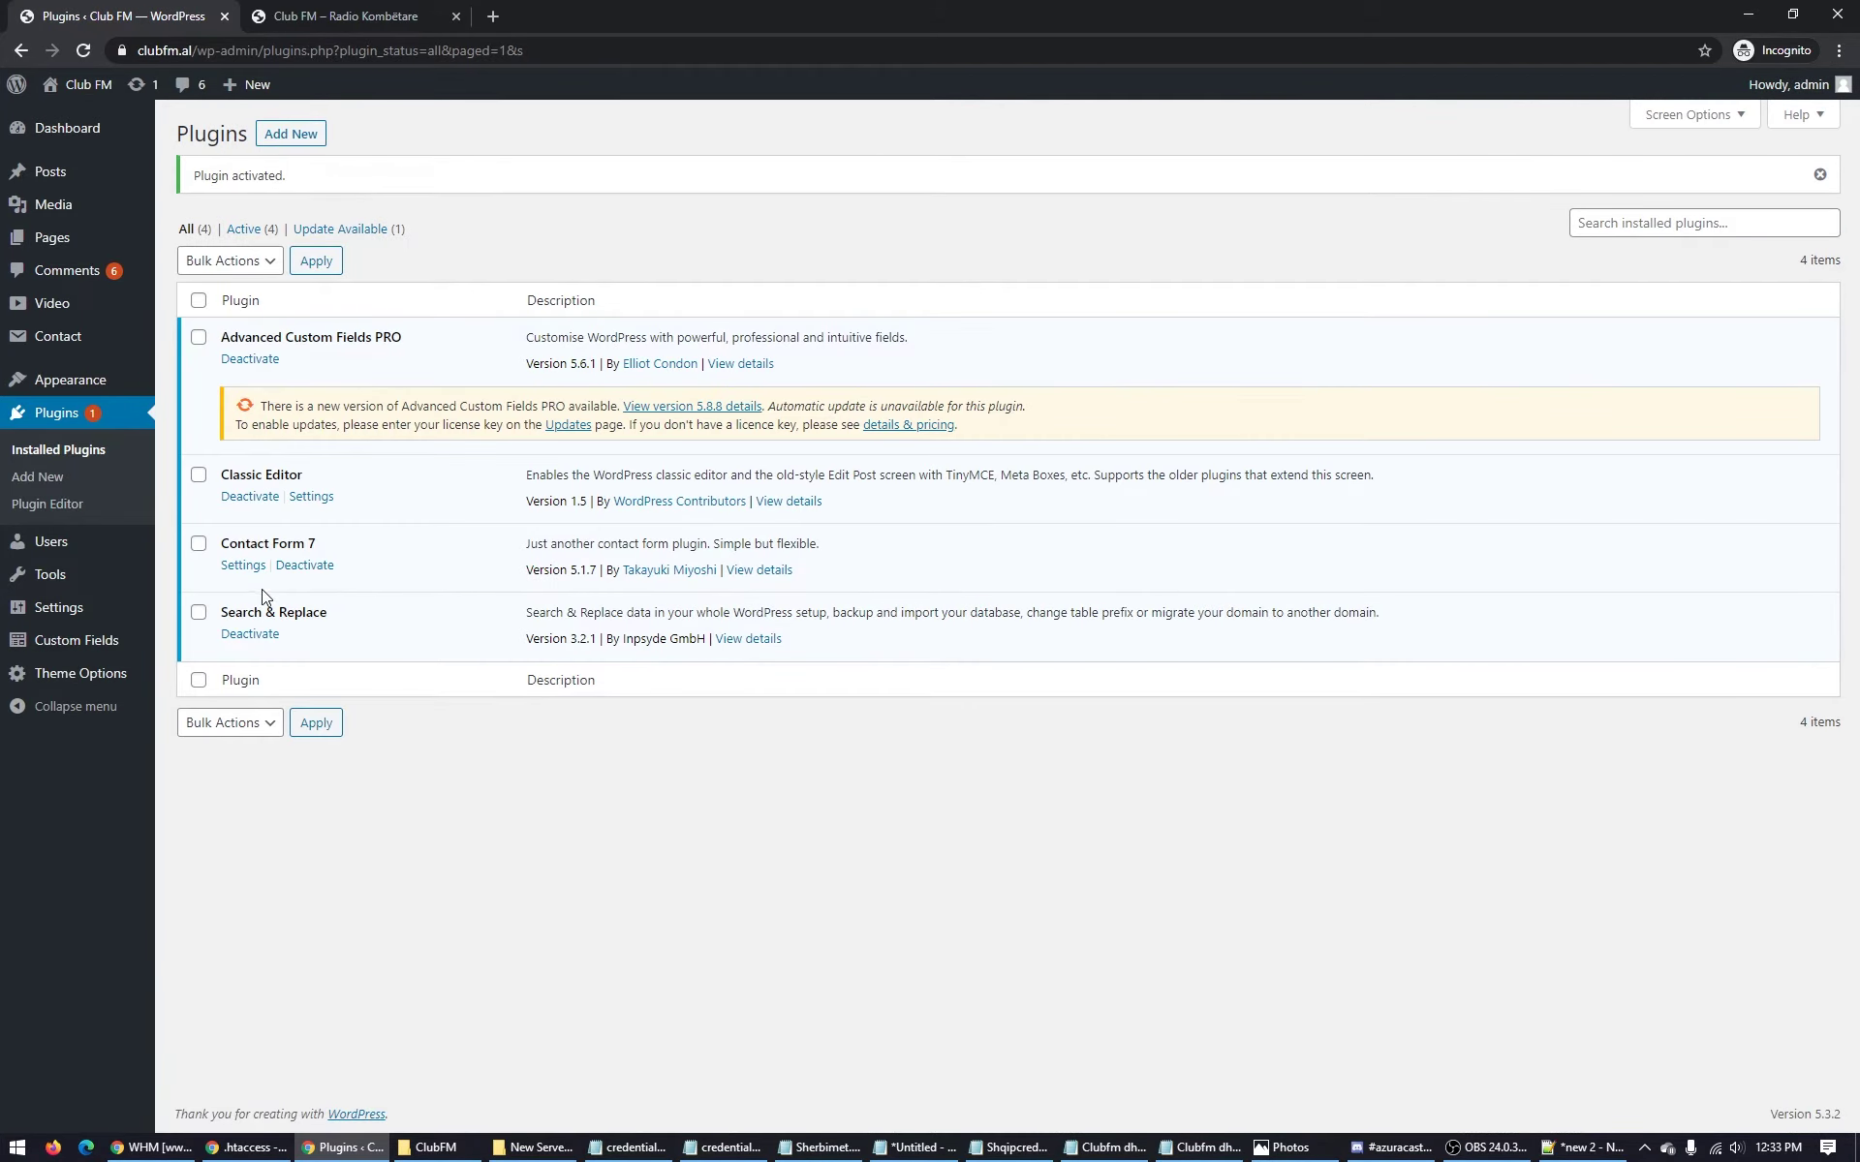
# Create an SQL backup of the database in Tools > Search & Replace and download it.
pyautogui.moveTo(60, 587)
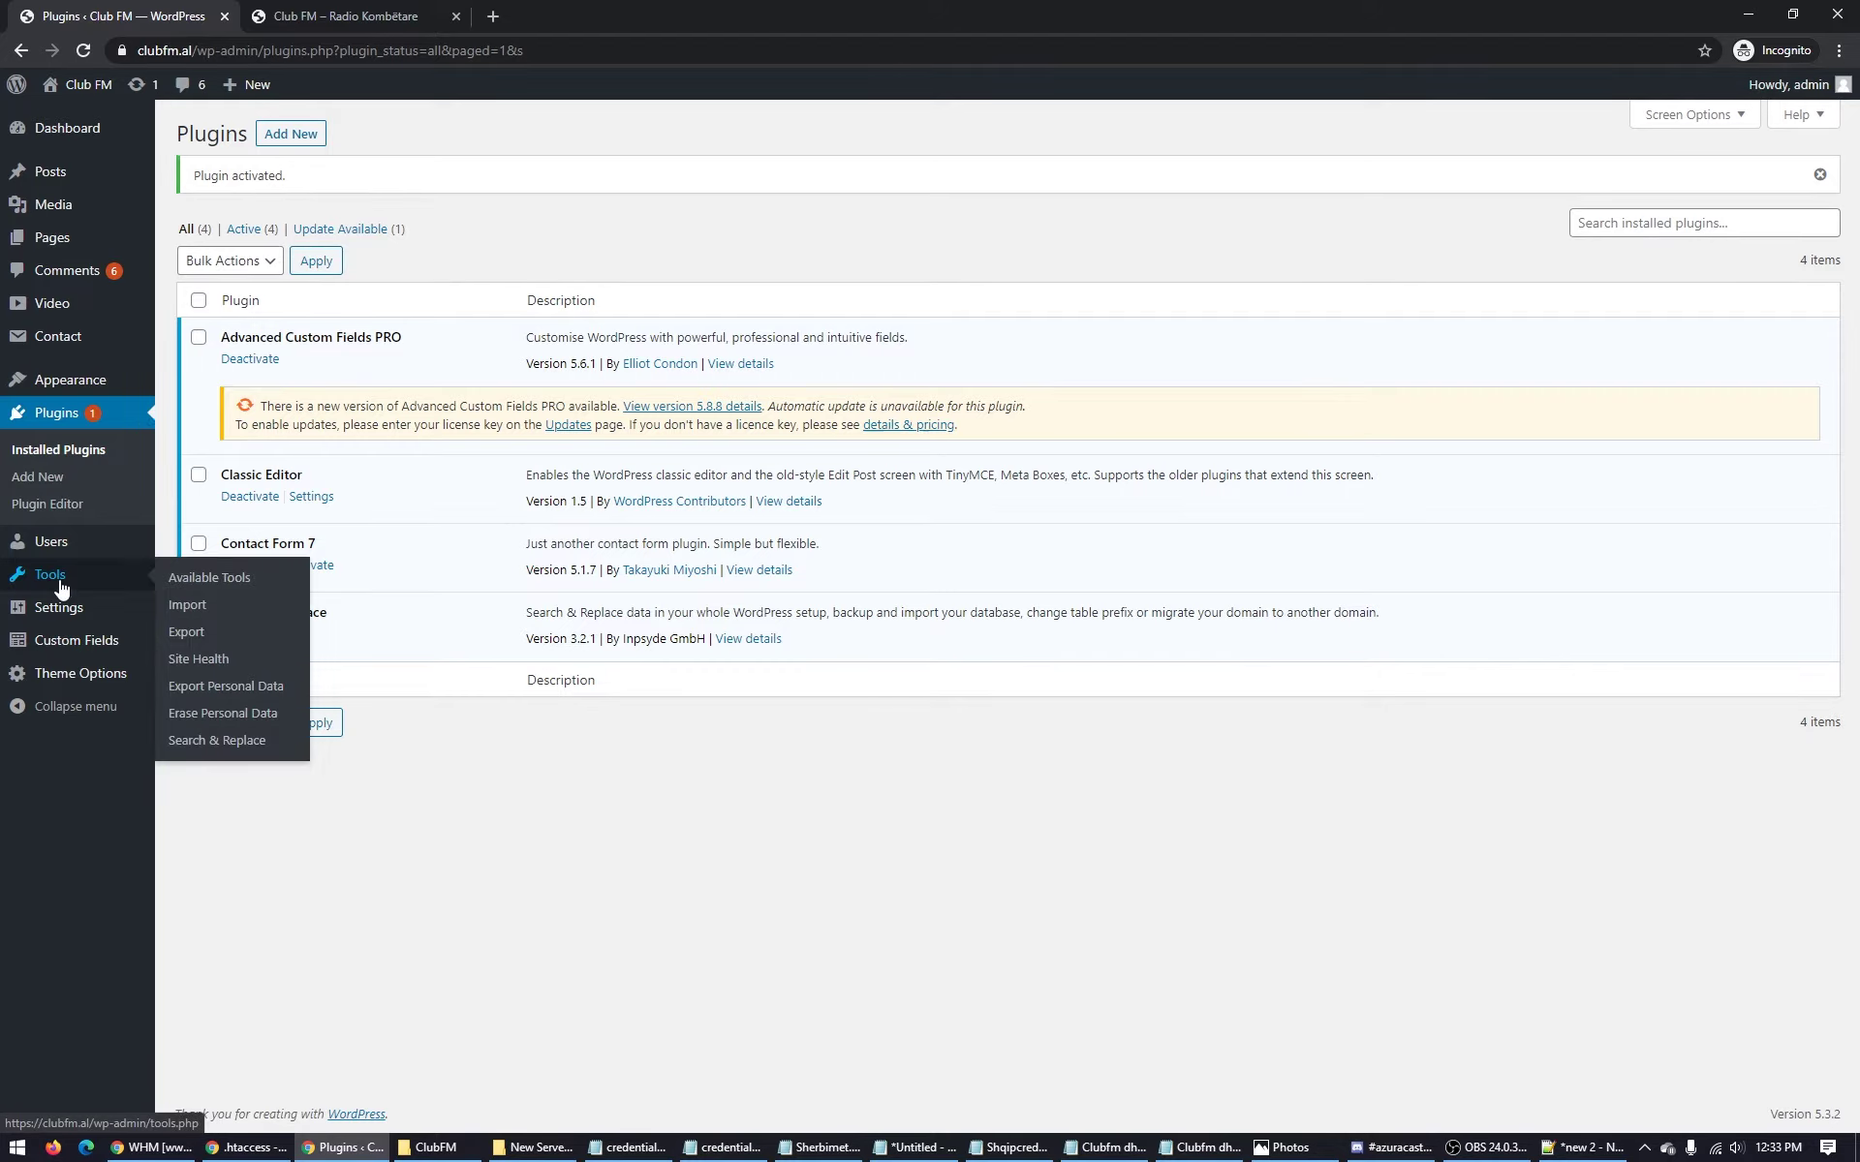
pyautogui.click(229, 741)
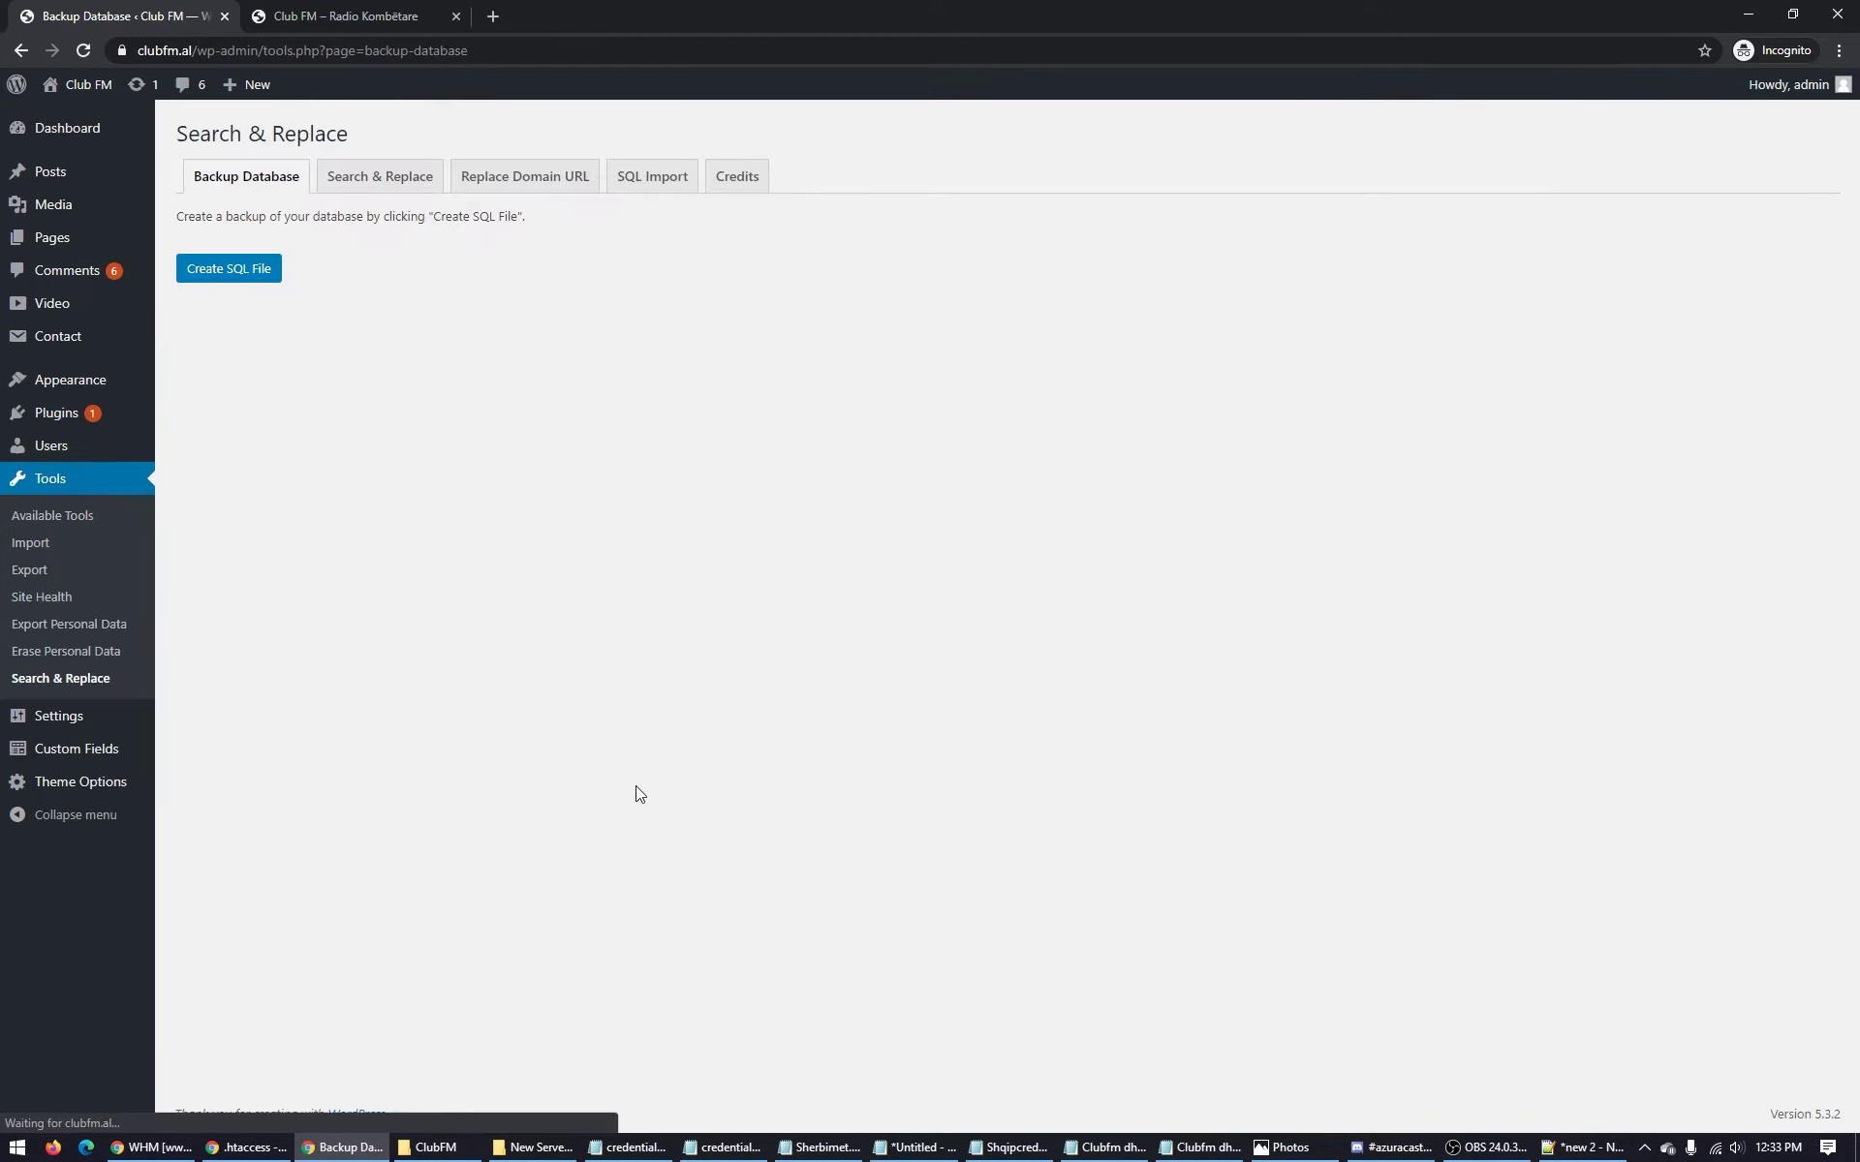
pyautogui.click(229, 272)
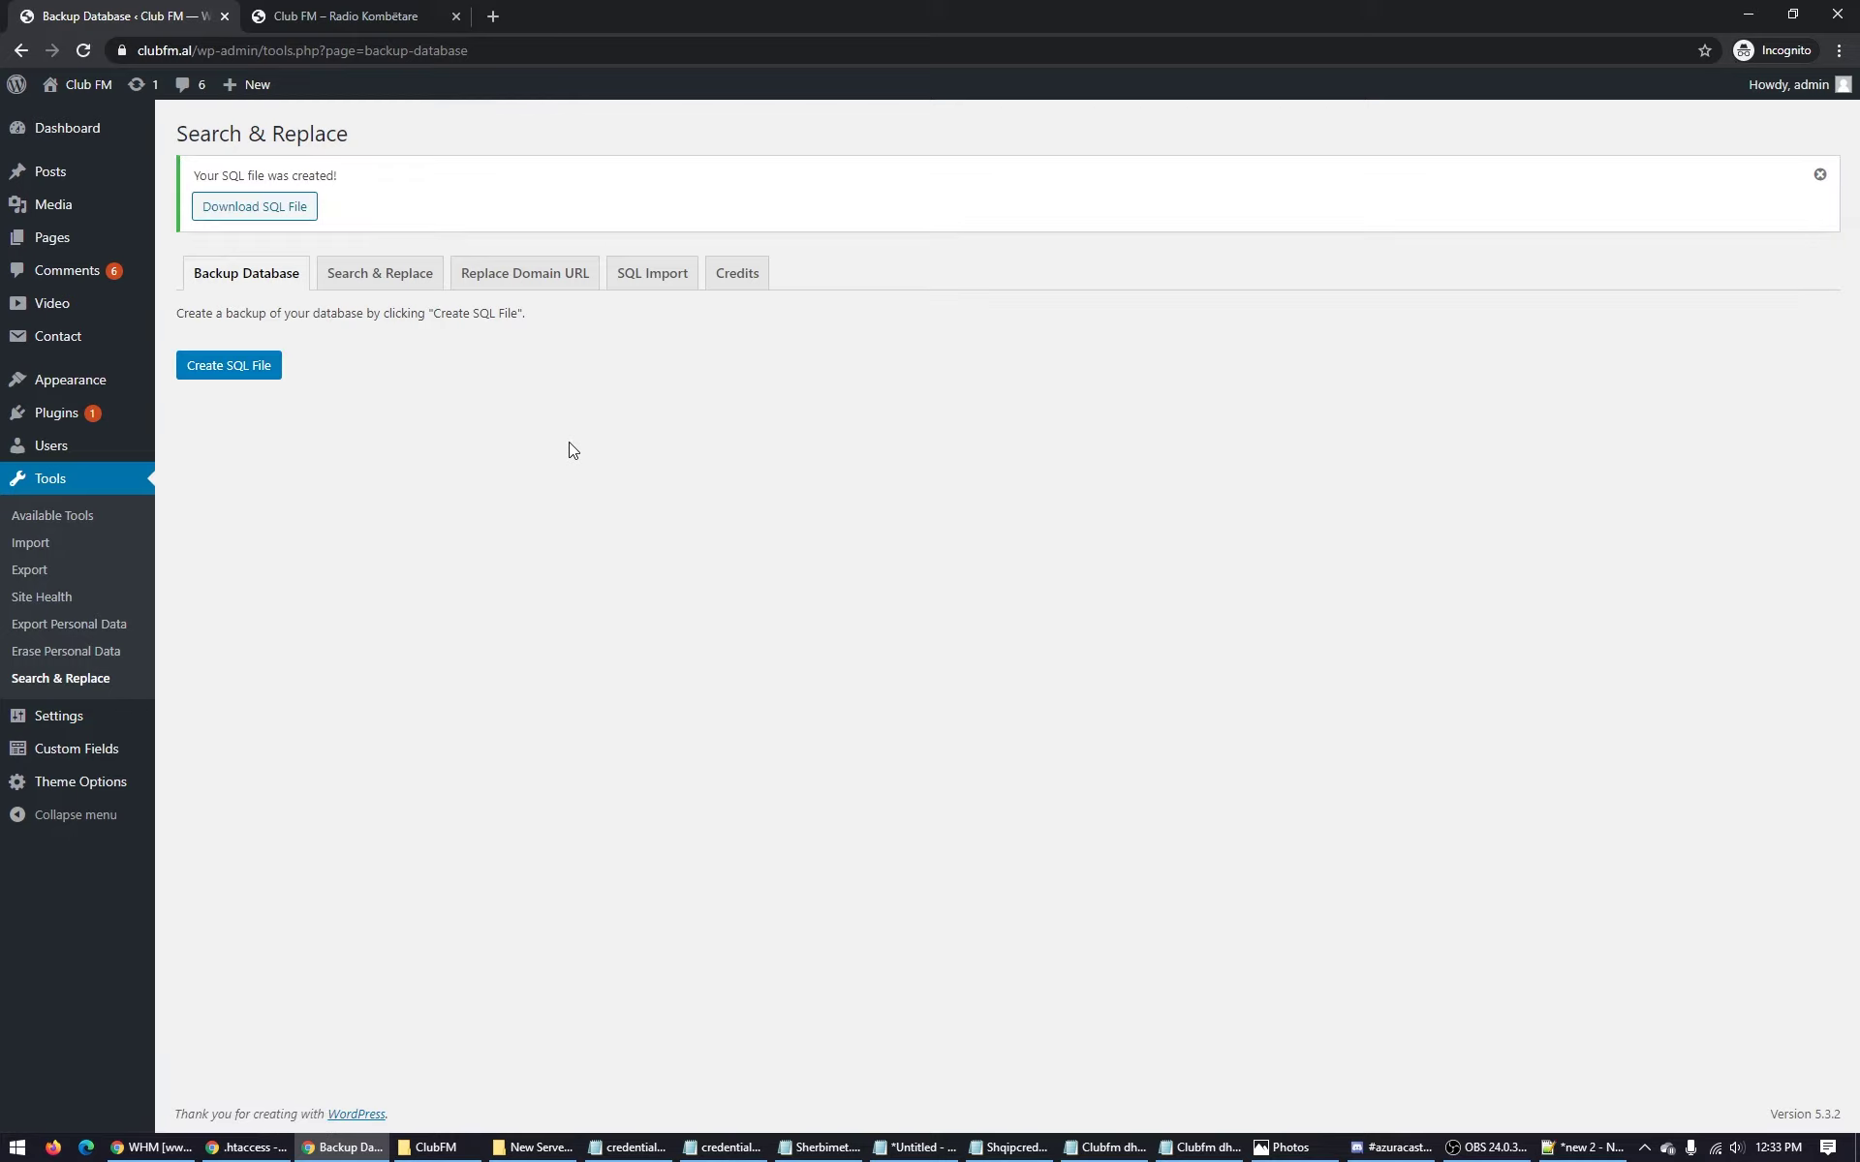
pyautogui.click(254, 207)
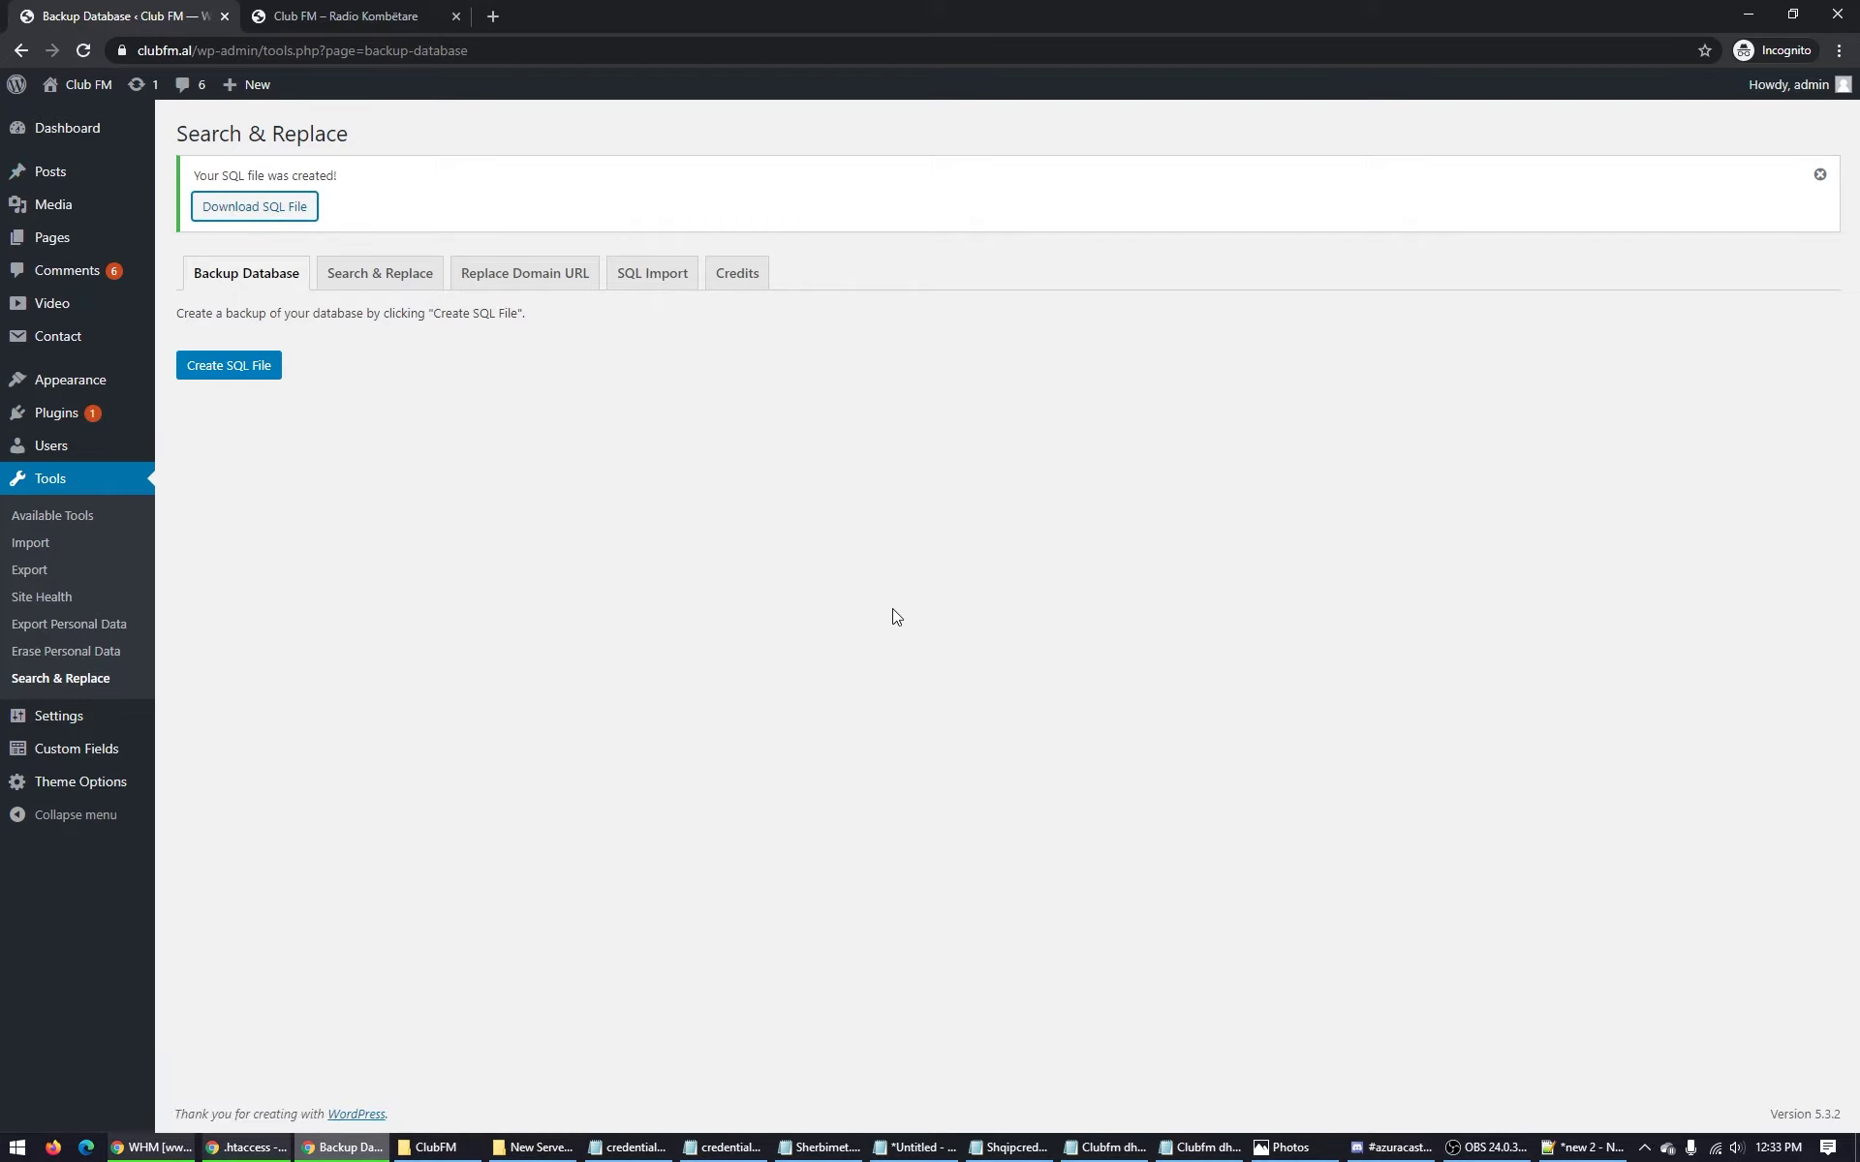
pyautogui.press('Return')
pyautogui.click(390, 270)
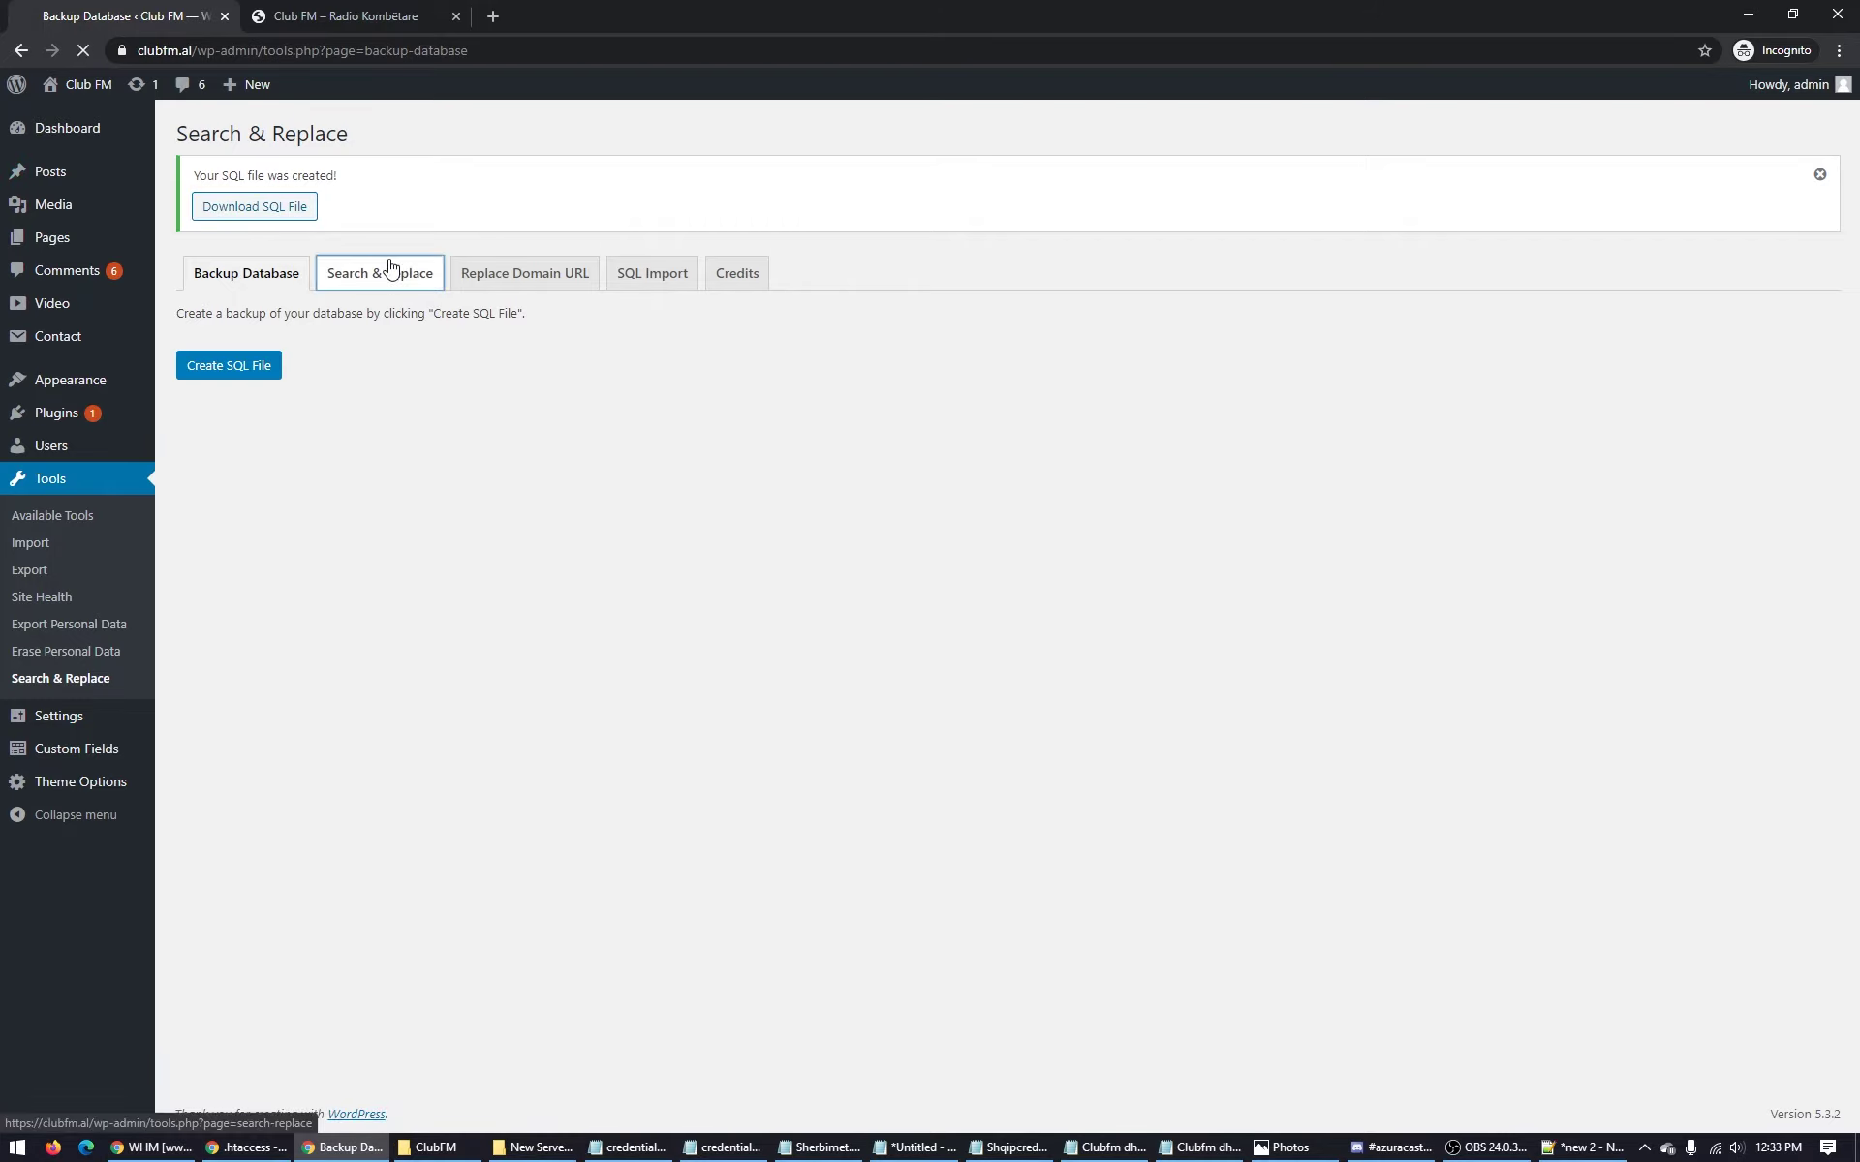
pyautogui.click(434, 238)
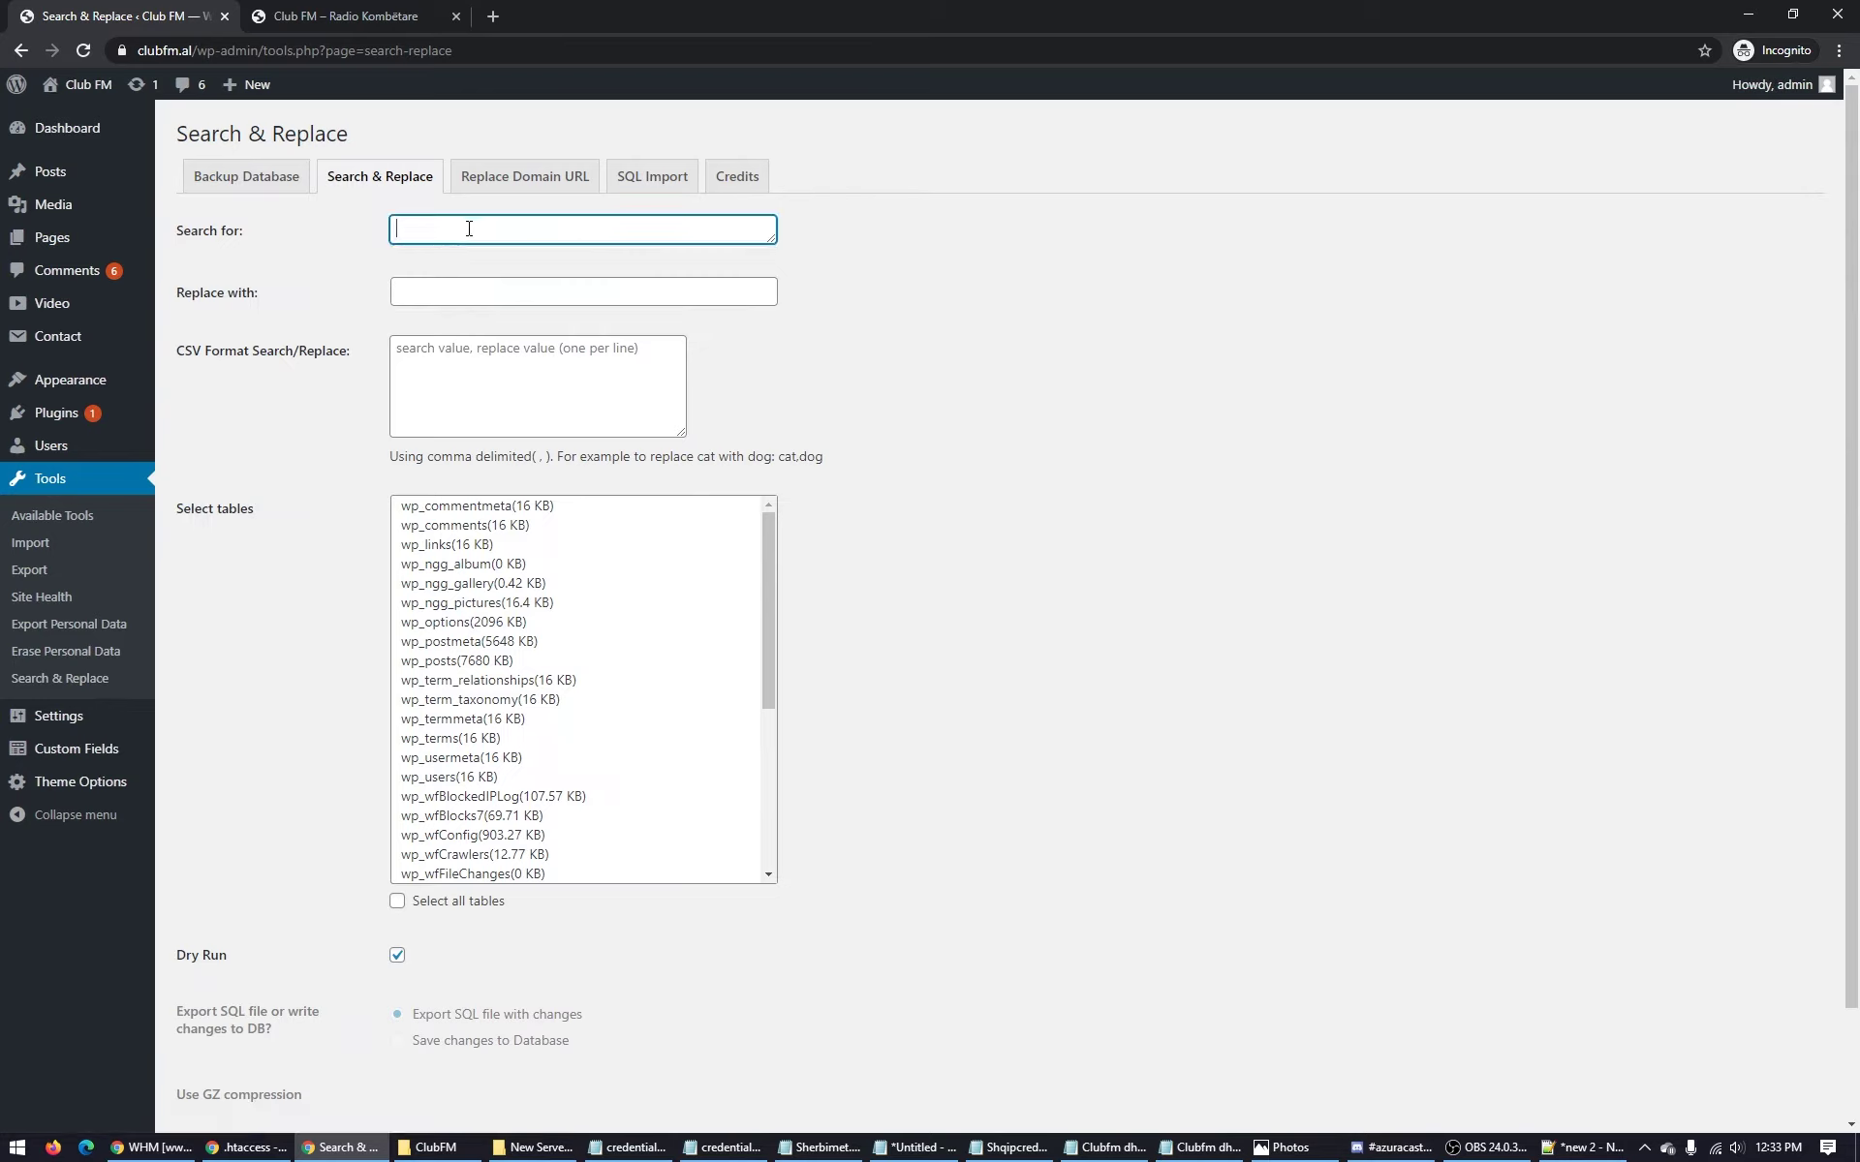
pyautogui.write('Search and replace')
pyautogui.hotkey('ctrl', 'a')
pyautogui.press('BackSpace')
pyautogui.doubleClick(165, 50)
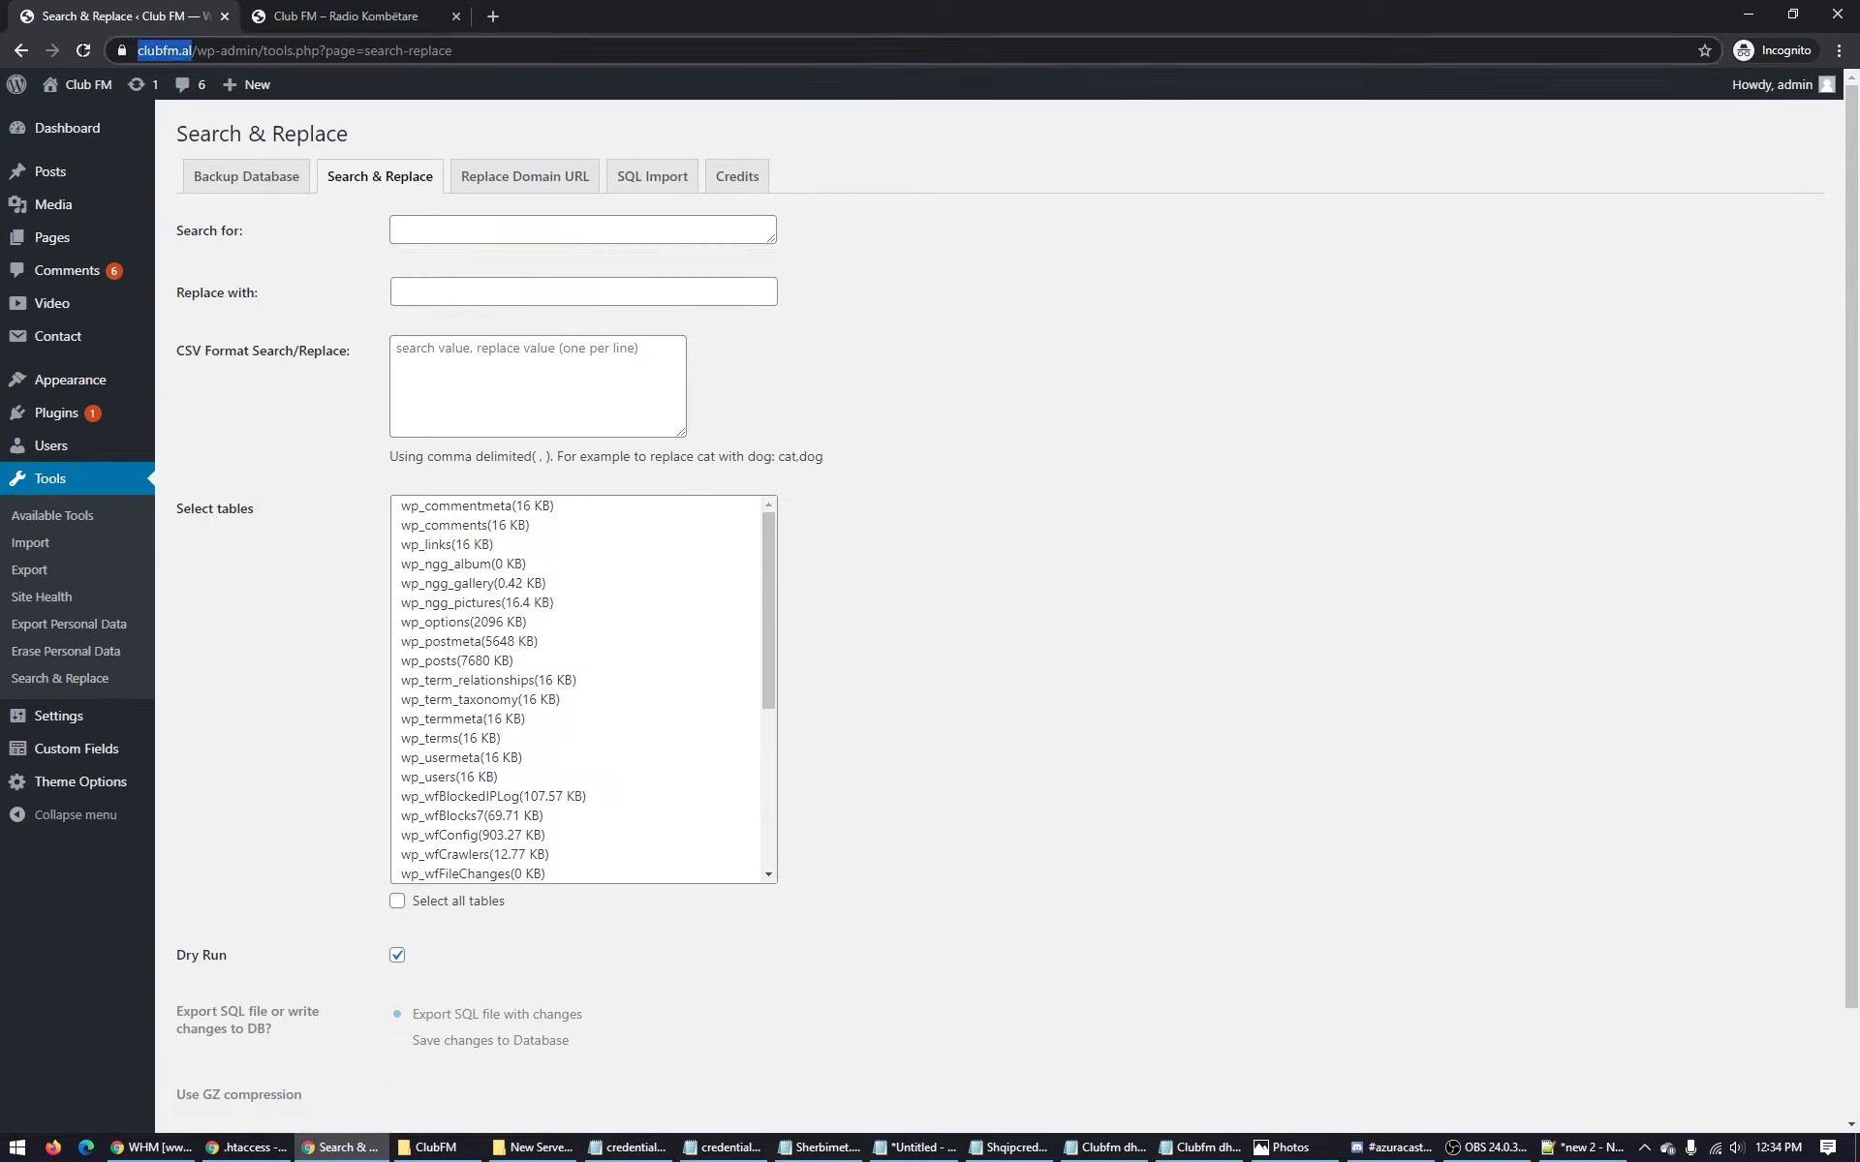
pyautogui.doubleClick(221, 53)
pyautogui.hotkey('ctrl', 'c')
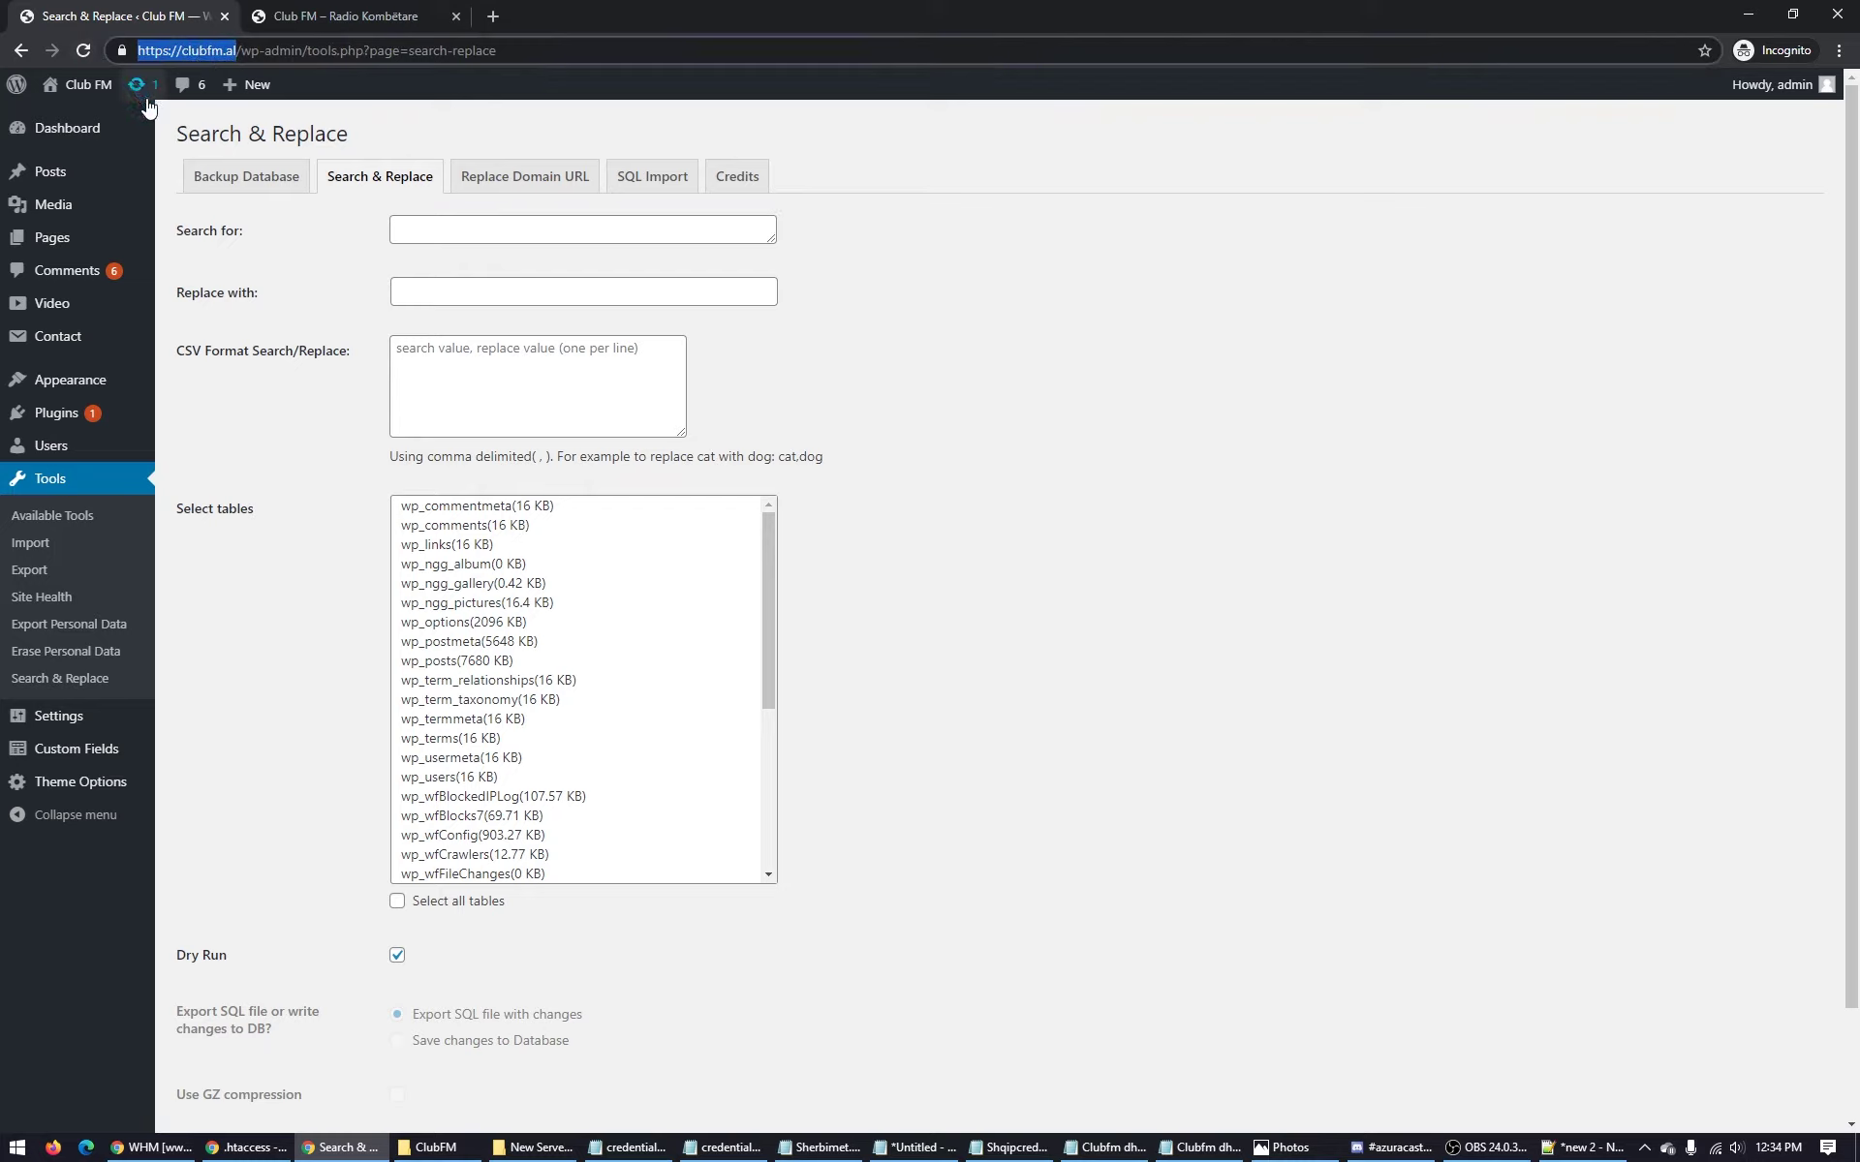
pyautogui.click(435, 231)
pyautogui.hotkey('ctrl', 'v')
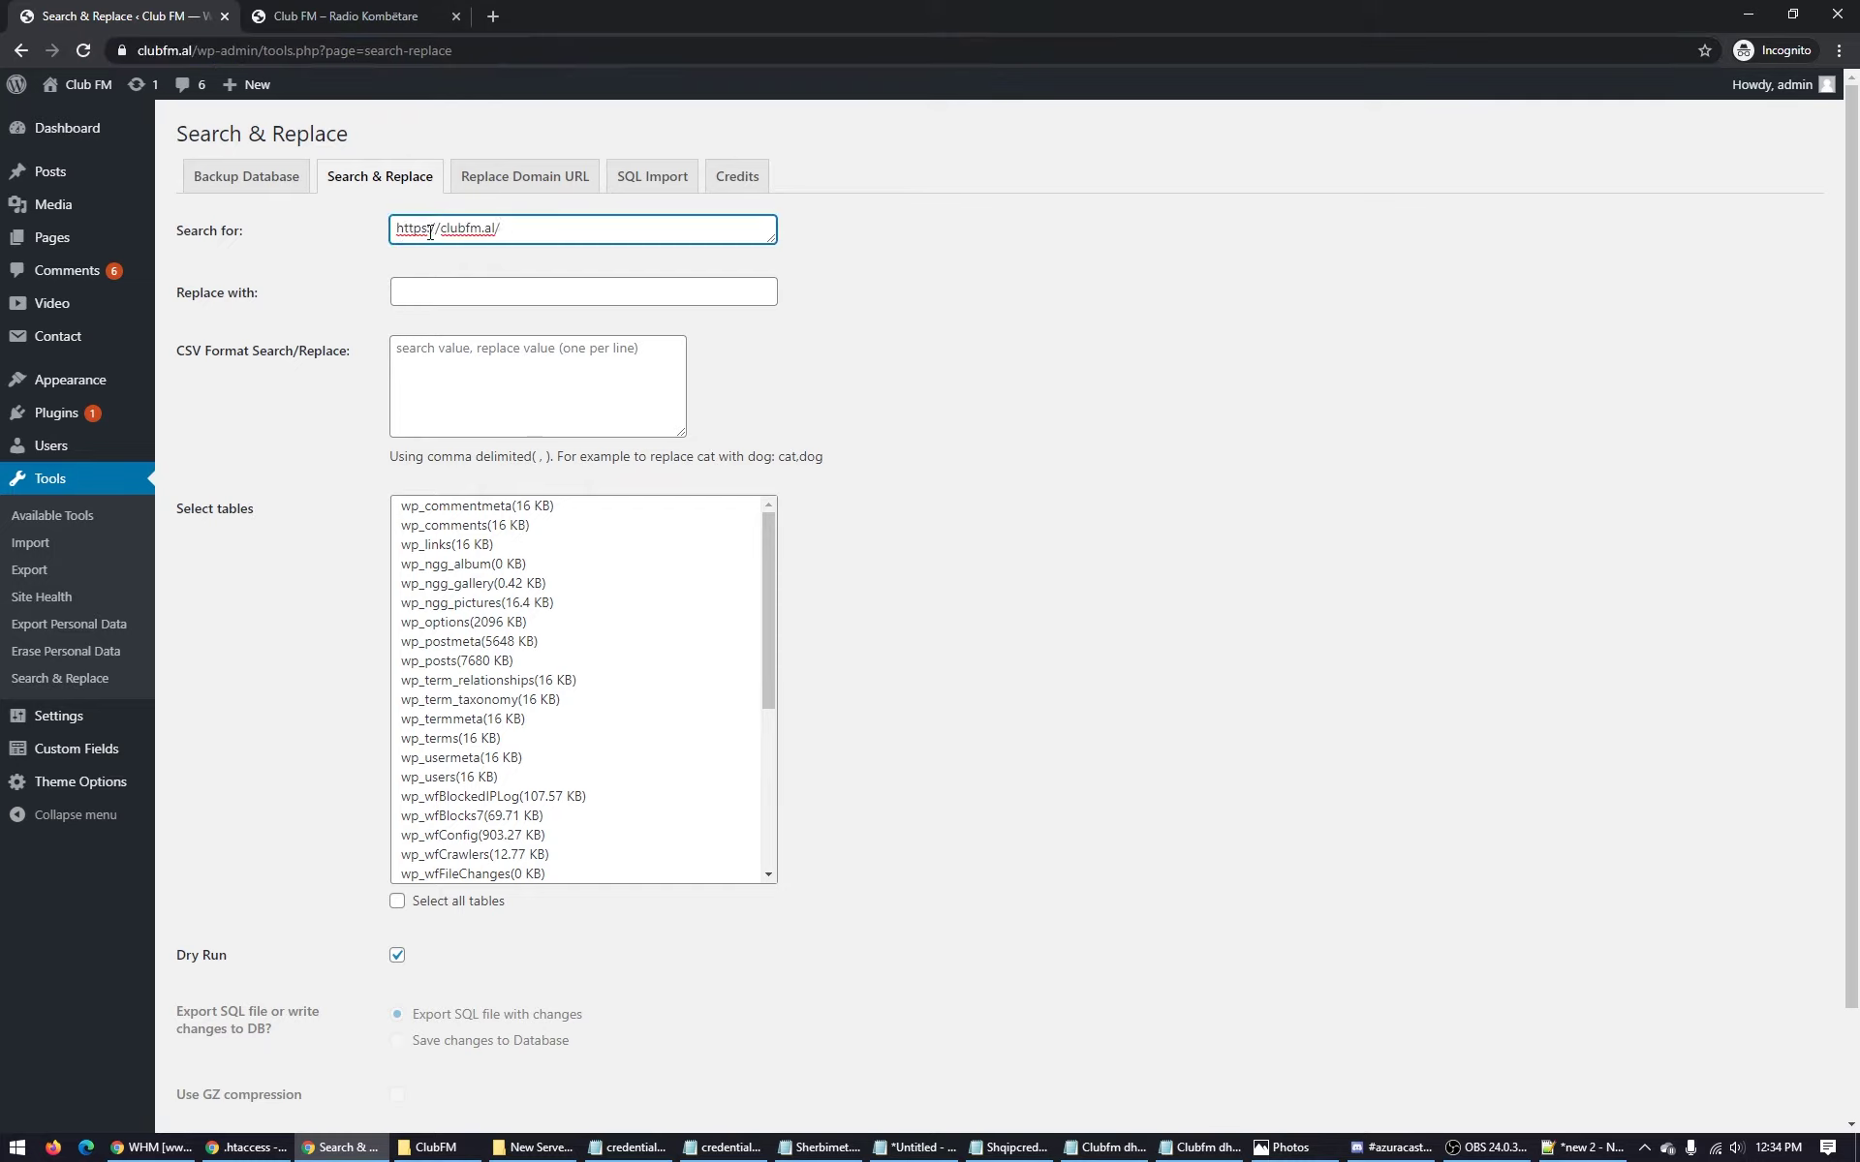
pyautogui.press('BackSpace')
pyautogui.write('p')
pyautogui.press('Delete')
pyautogui.click(498, 291)
pyautogui.press('Down')
pyautogui.press('Return')
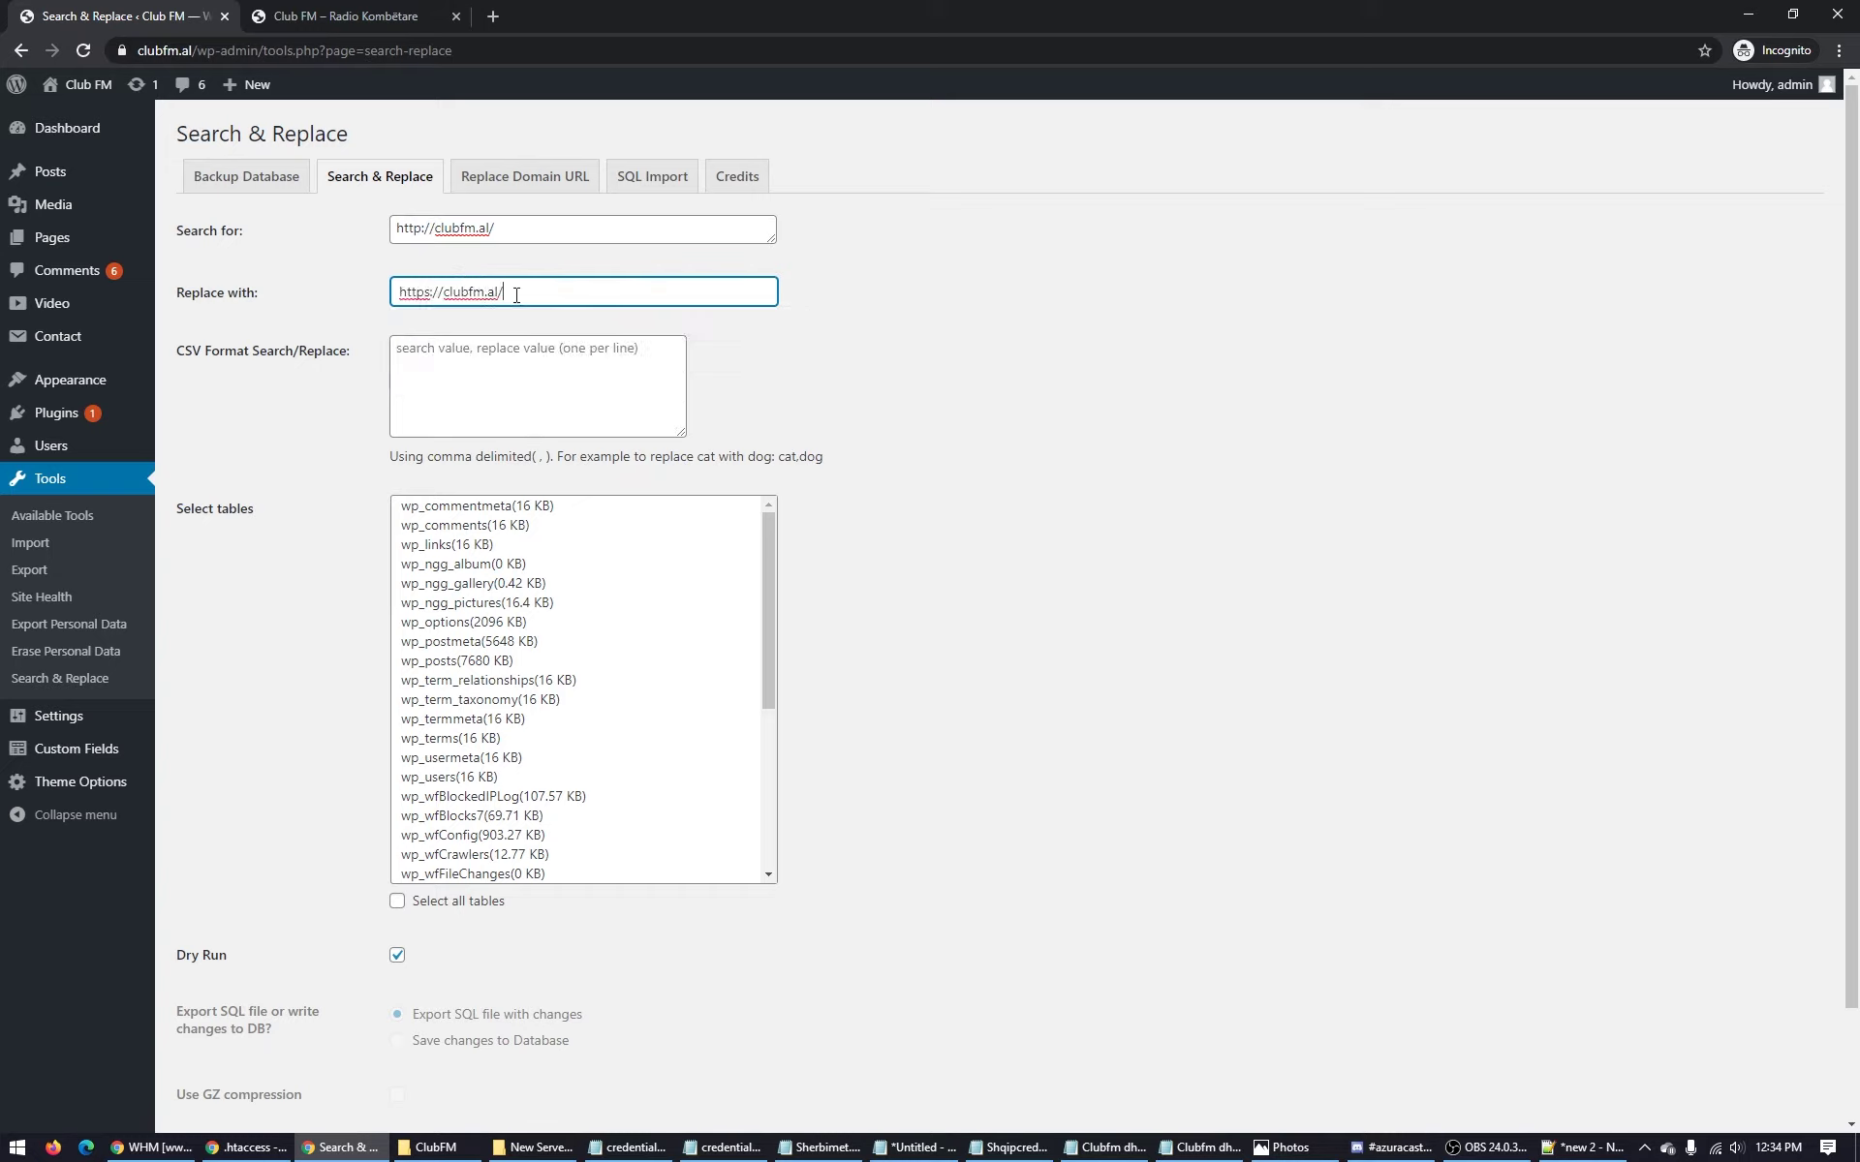
pyautogui.press('BackSpace')
pyautogui.click(528, 233)
pyautogui.press('BackSpace')
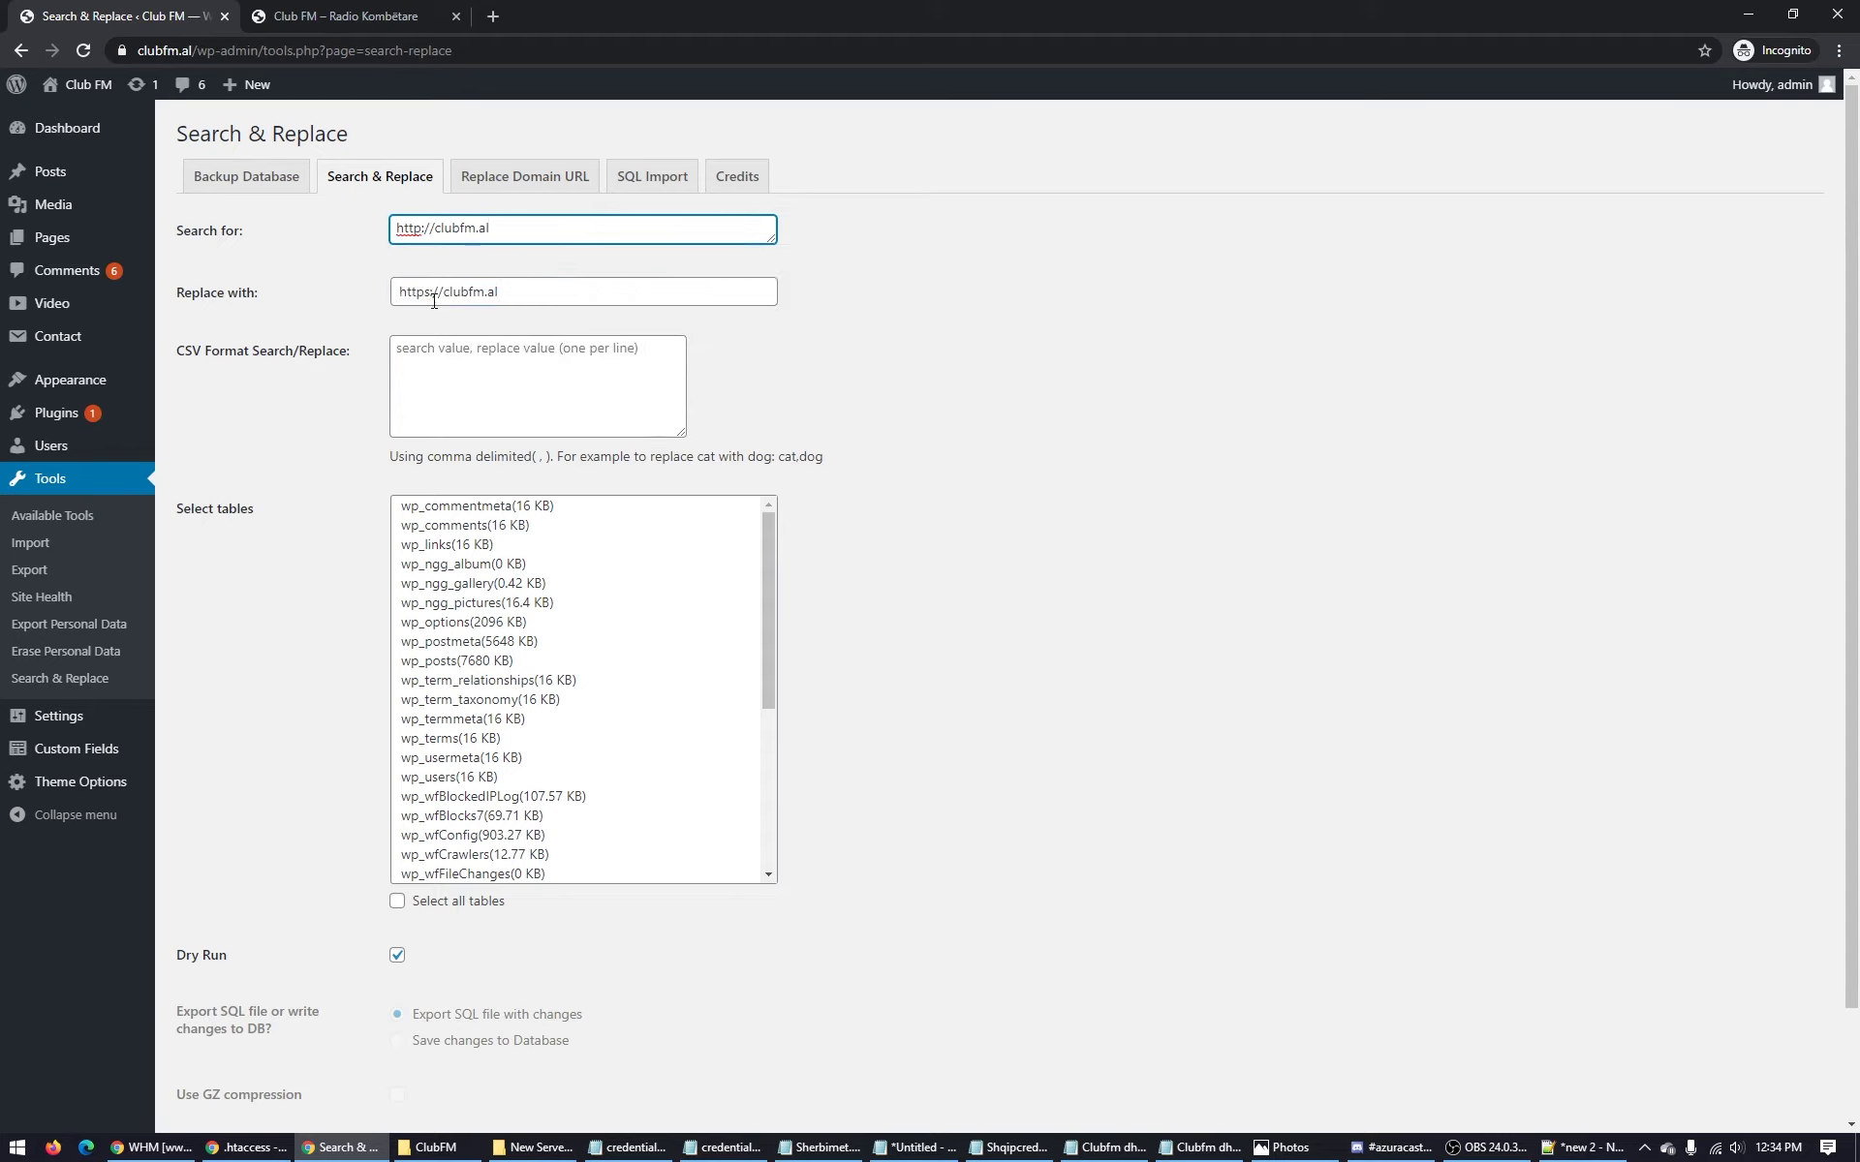
# Run the replacement on all tables with Dry Run off, saving changes to the database.
pyautogui.click(528, 684)
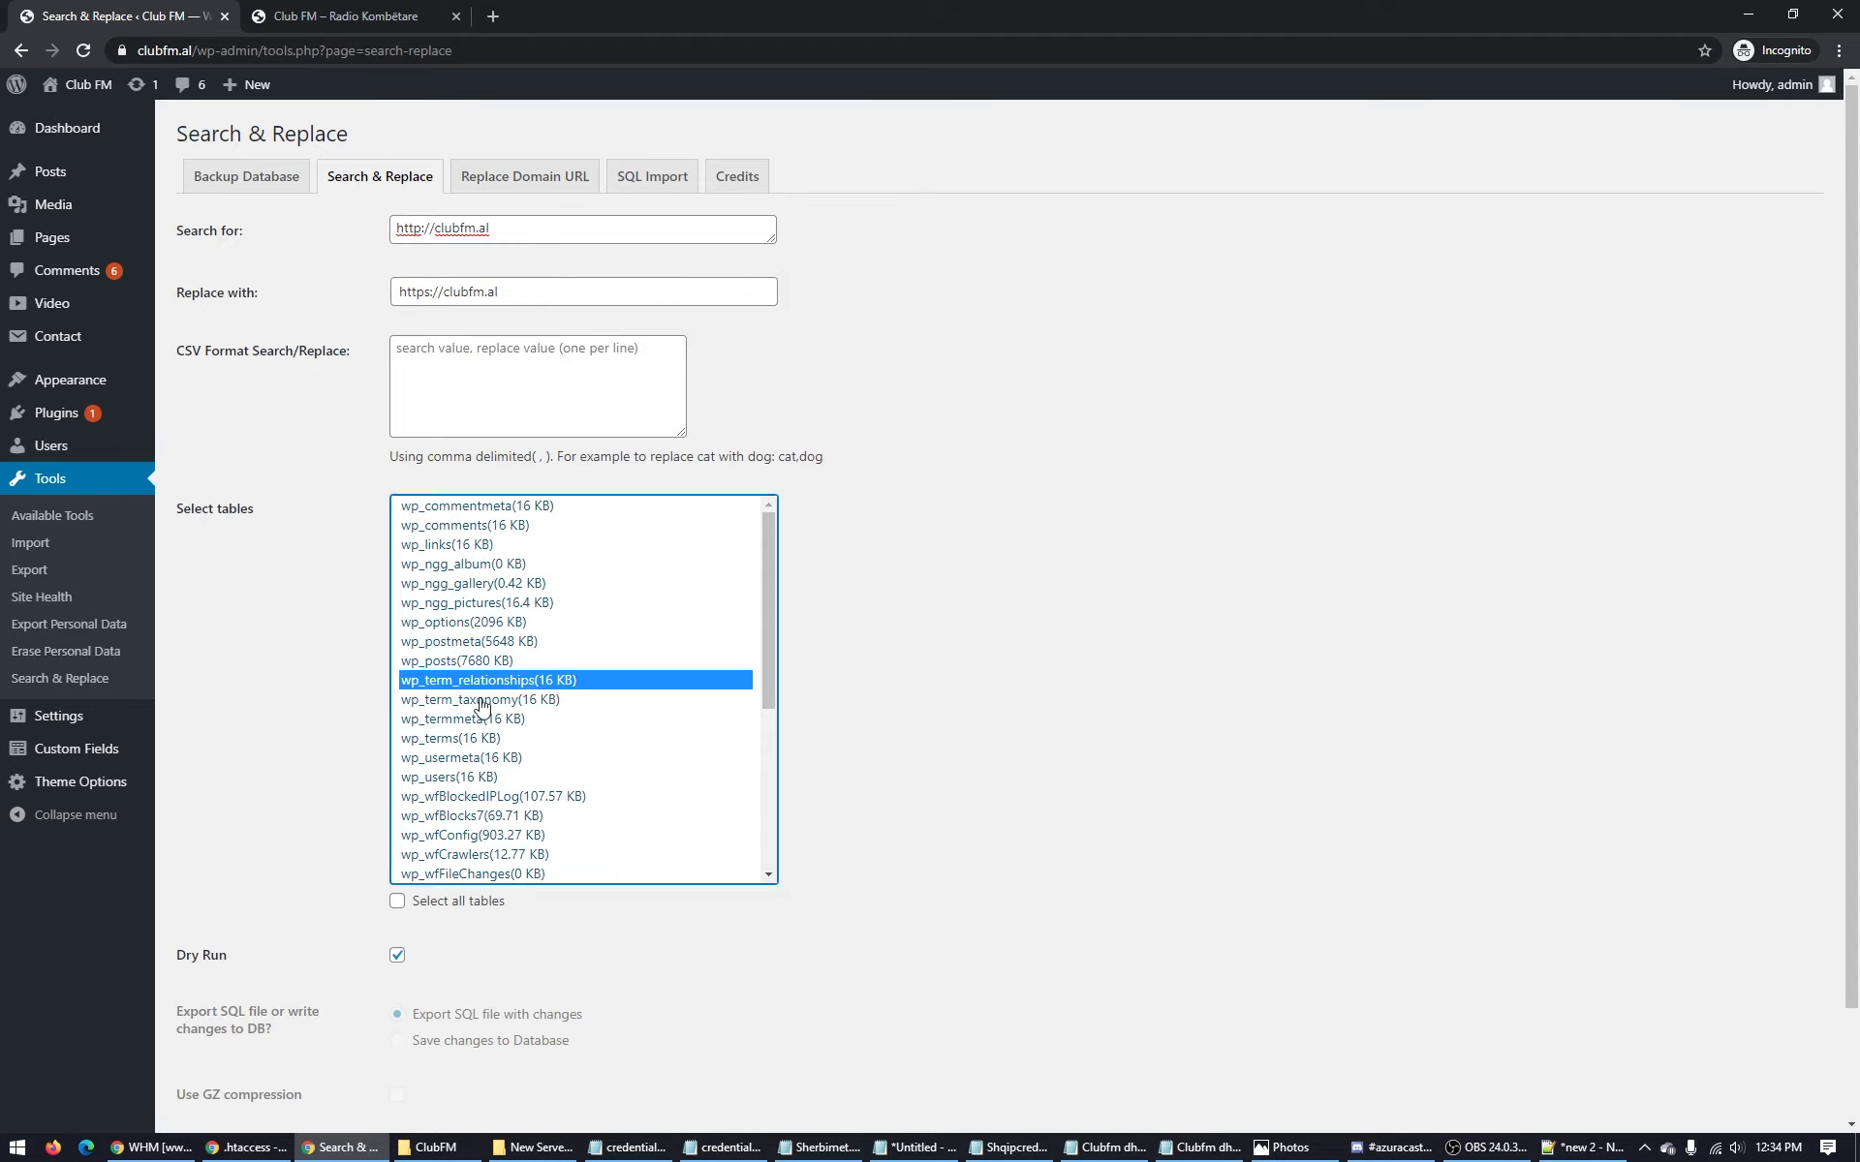
pyautogui.click(398, 902)
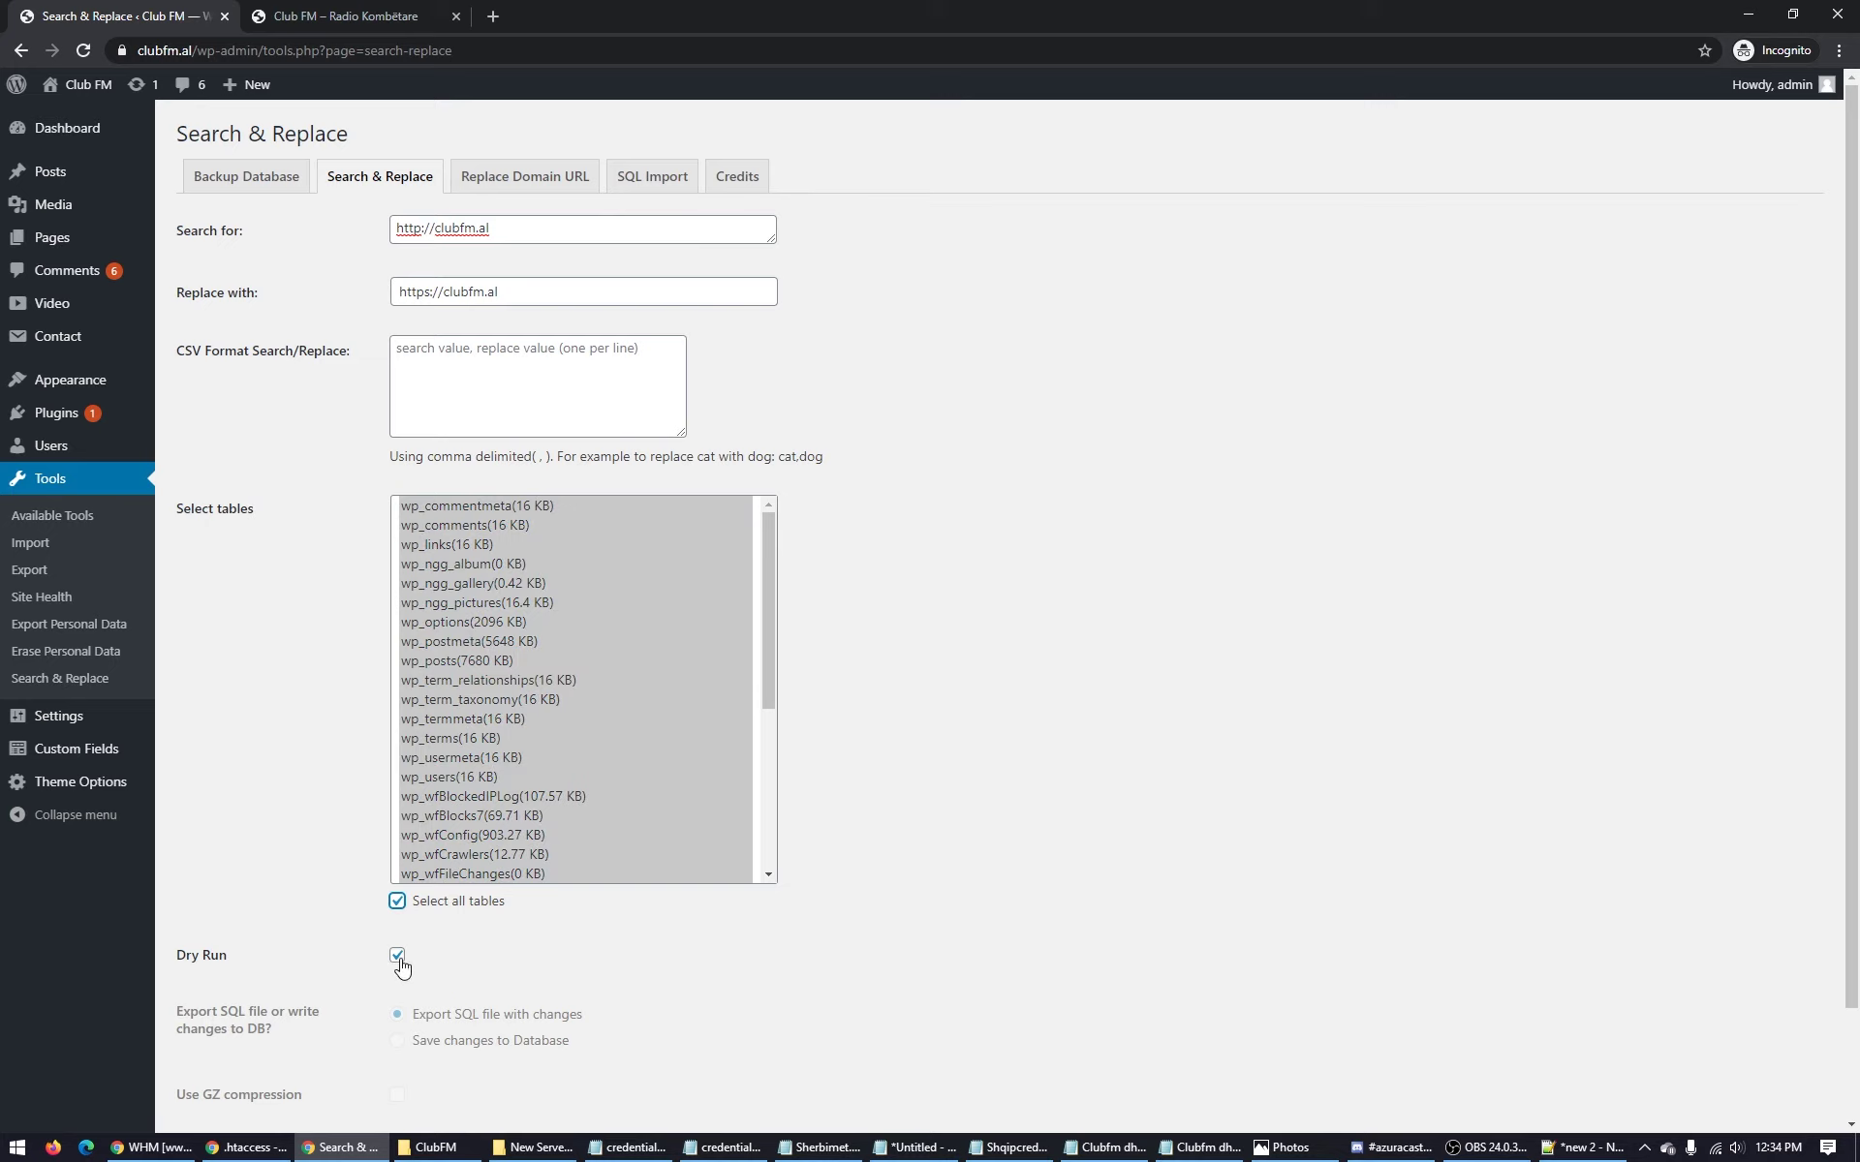
pyautogui.click(397, 956)
pyautogui.scroll(-2, 842, 997)
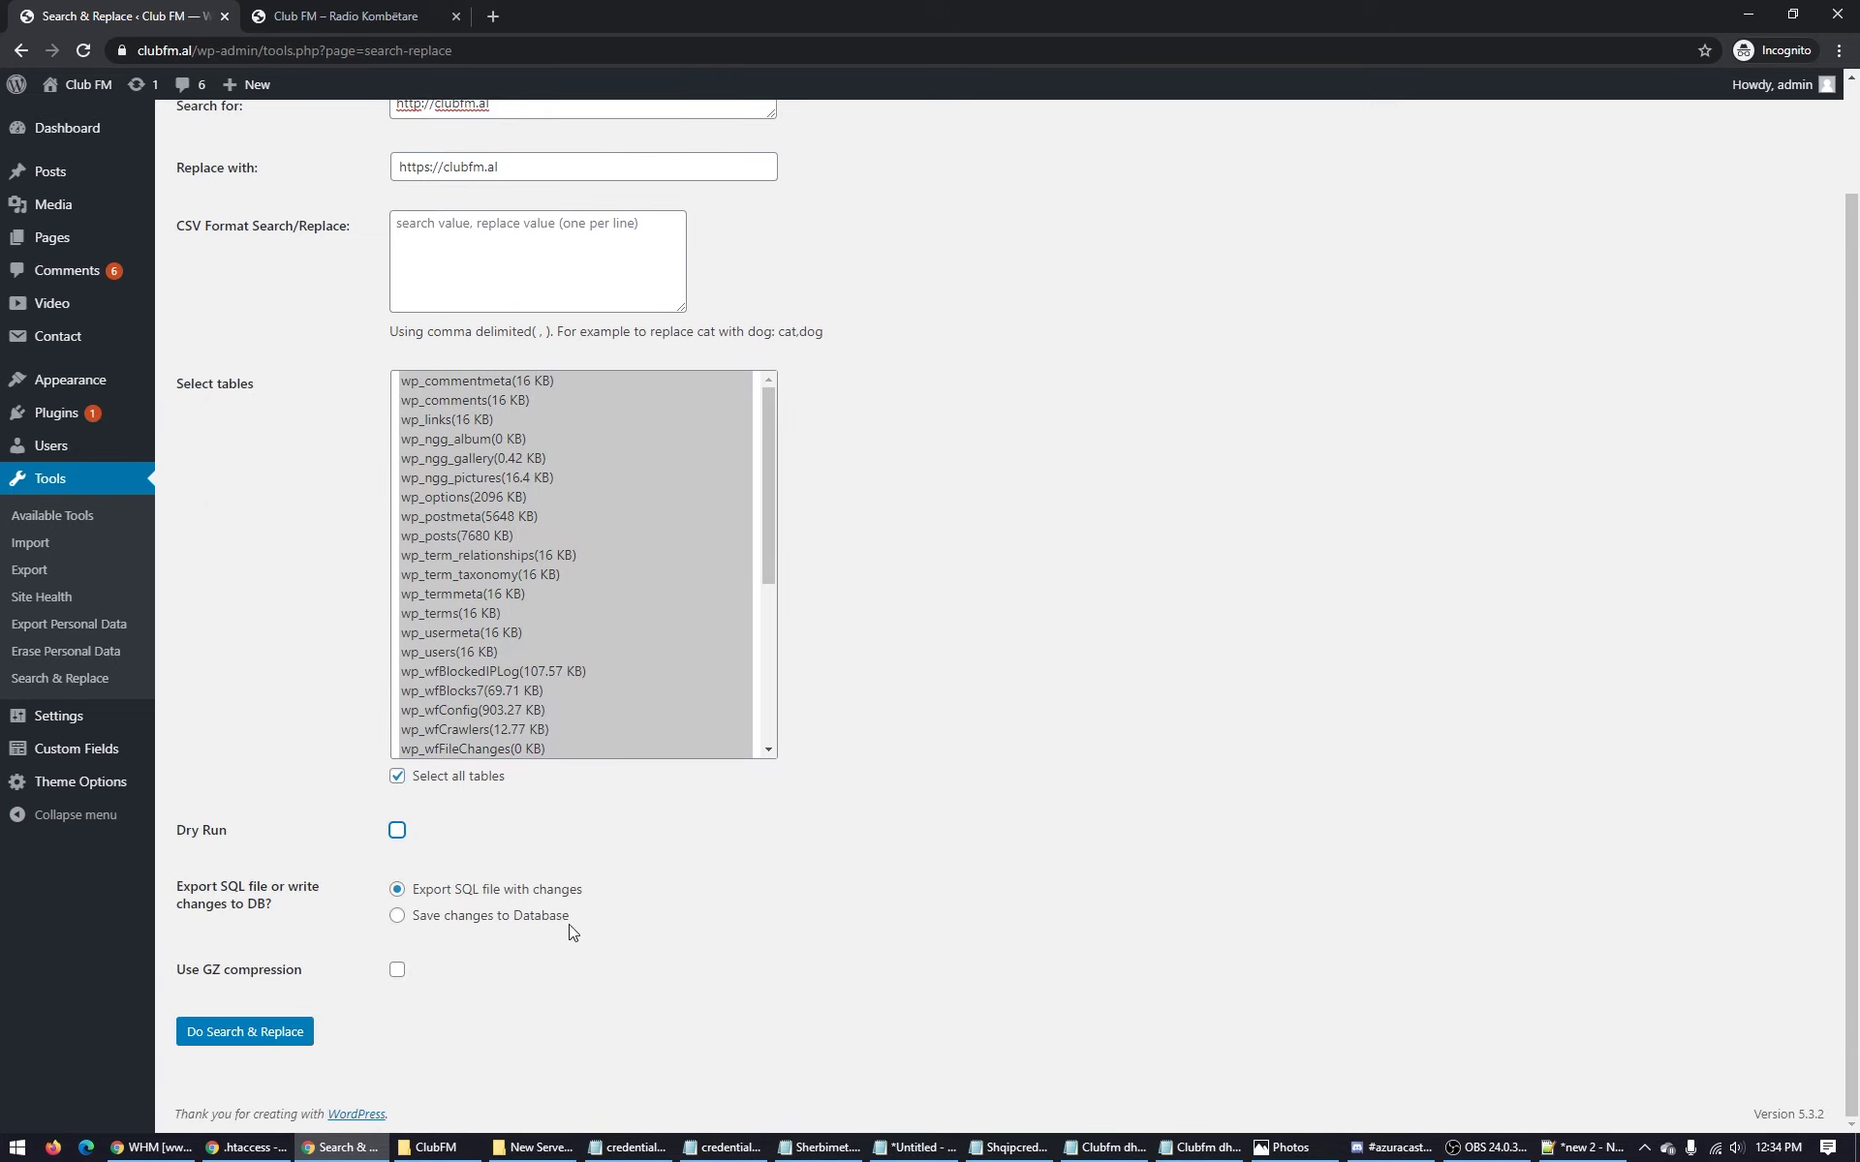
pyautogui.click(399, 920)
pyautogui.click(249, 1038)
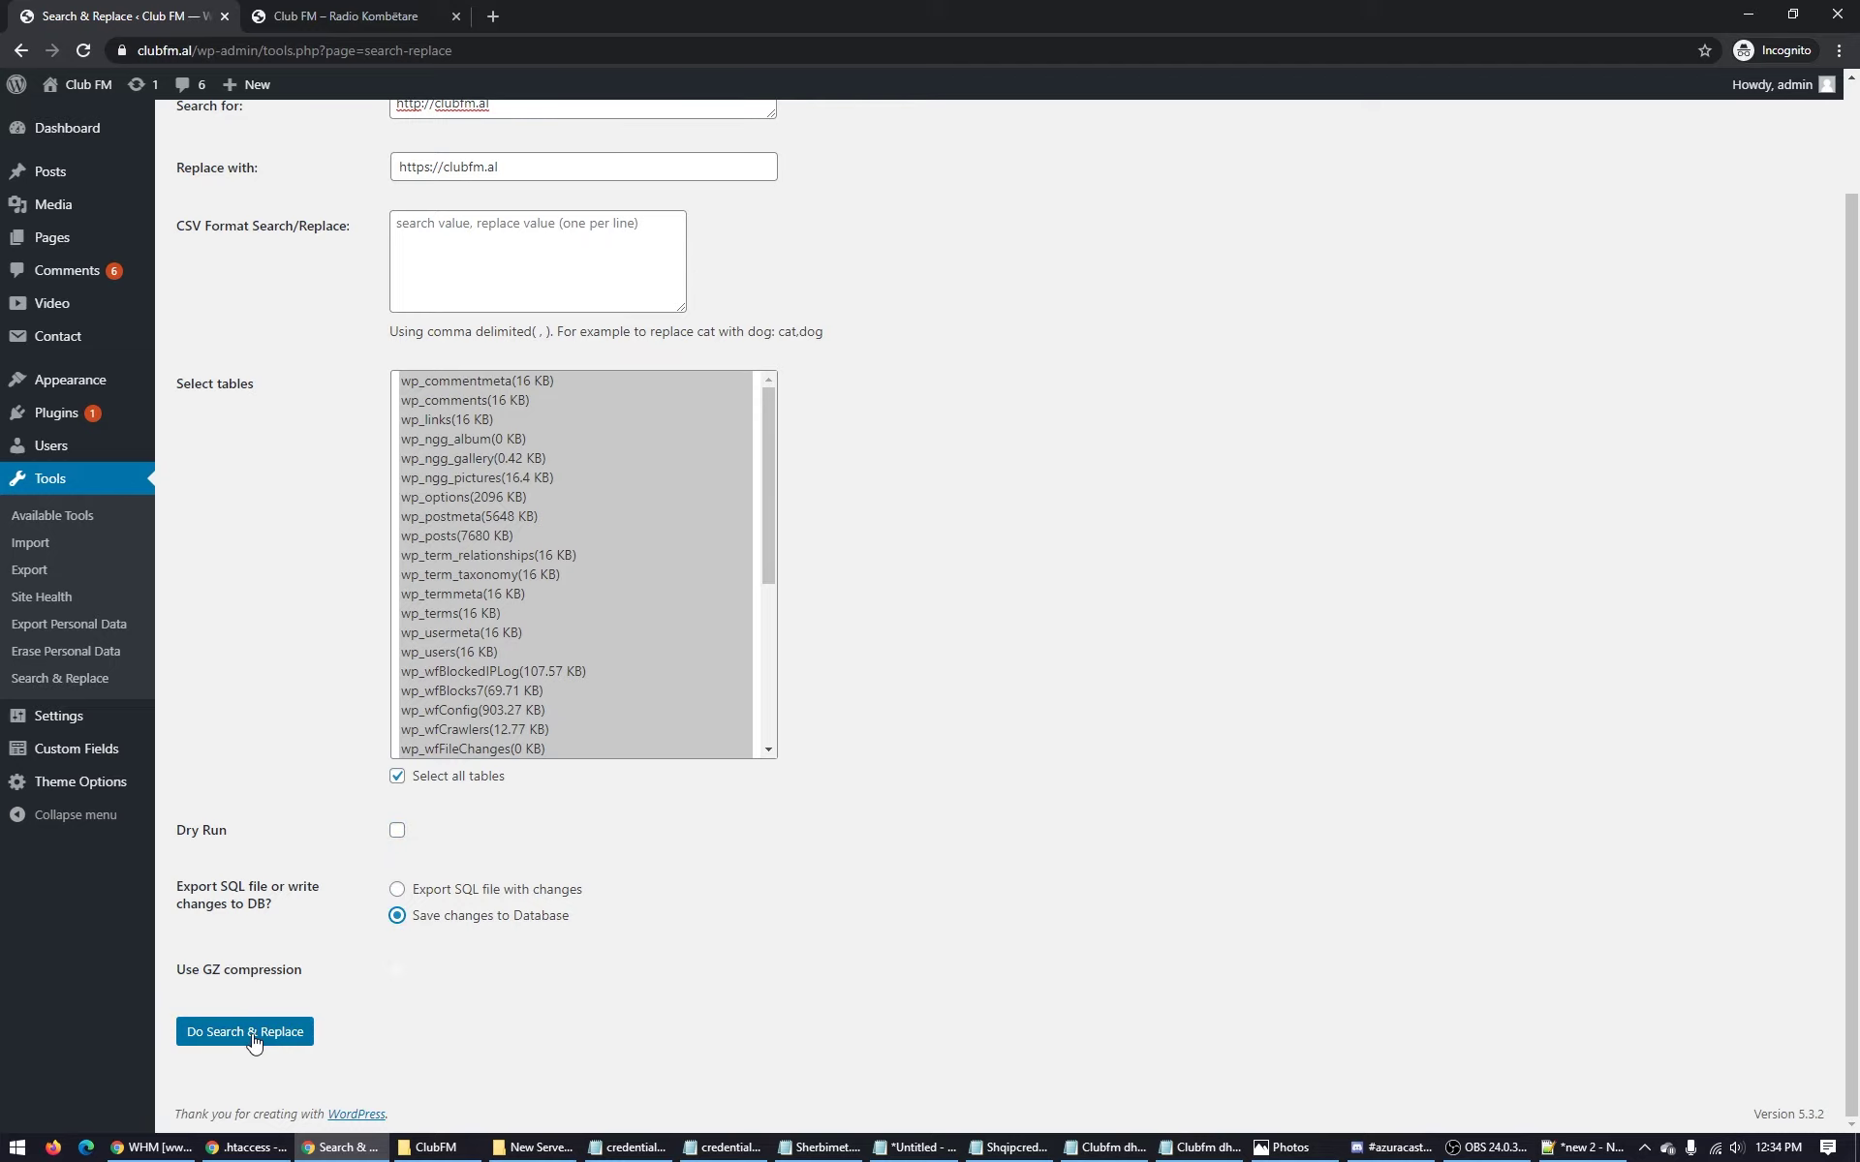
pyautogui.scroll(-2, 682, 941)
pyautogui.click(242, 1038)
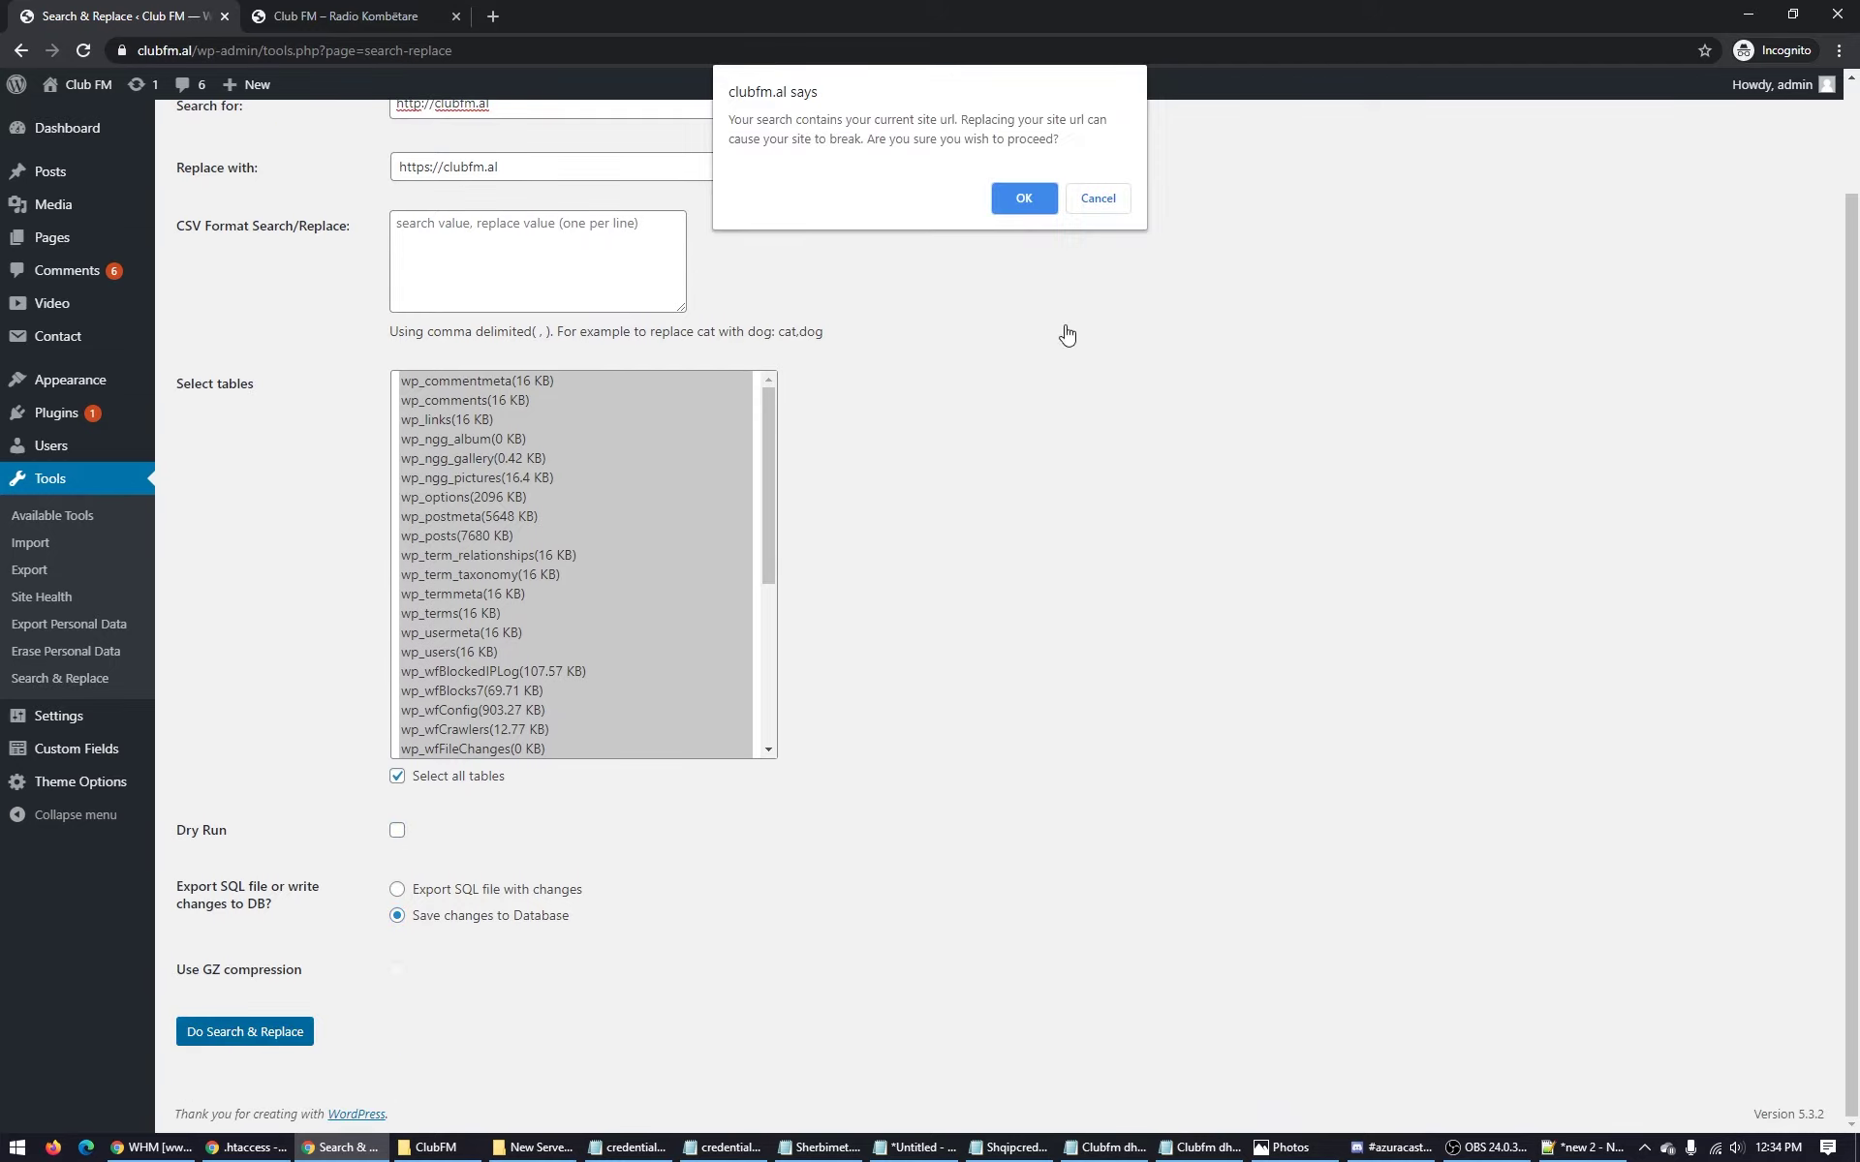
pyautogui.click(1021, 192)
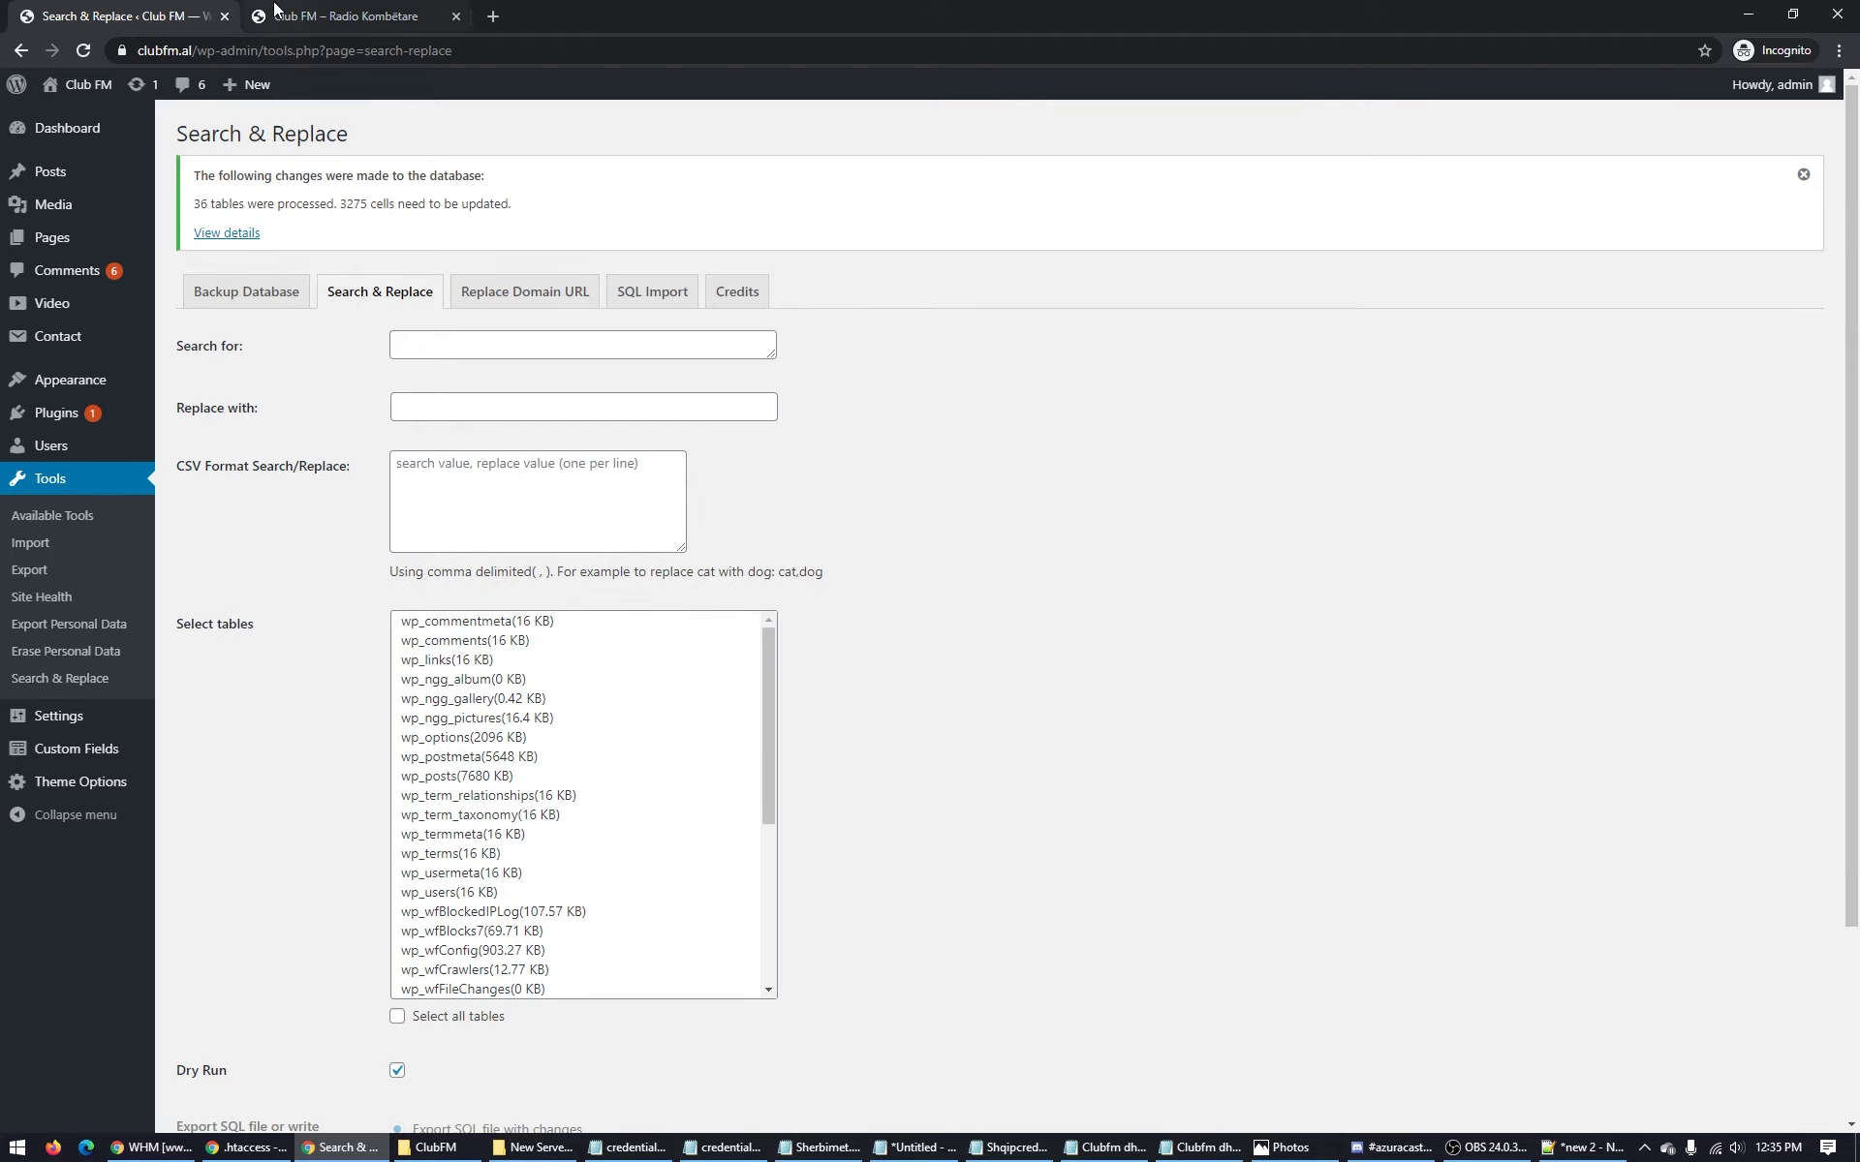
# Reload the clubfm.al homepage in its tab to check it after the https database switch.
pyautogui.click(335, 16)
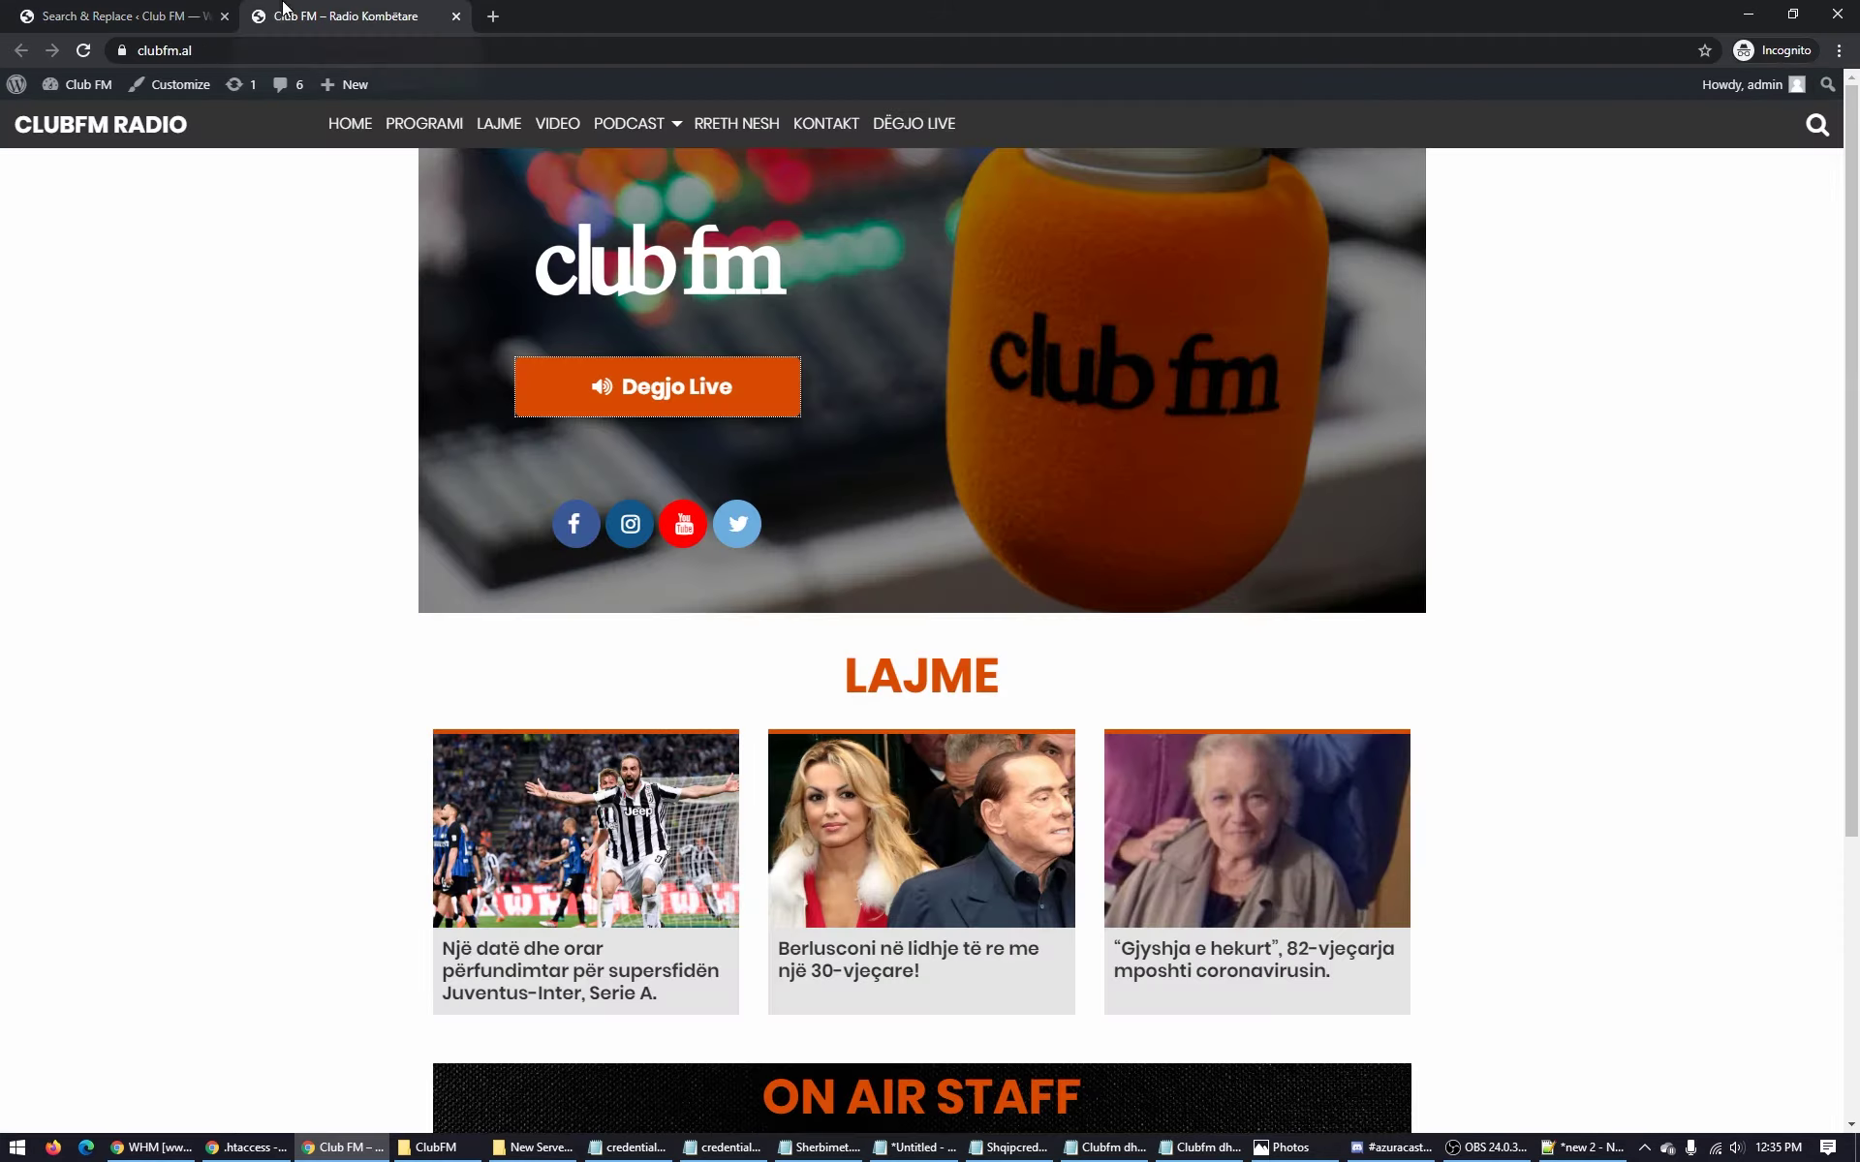
pyautogui.click(83, 50)
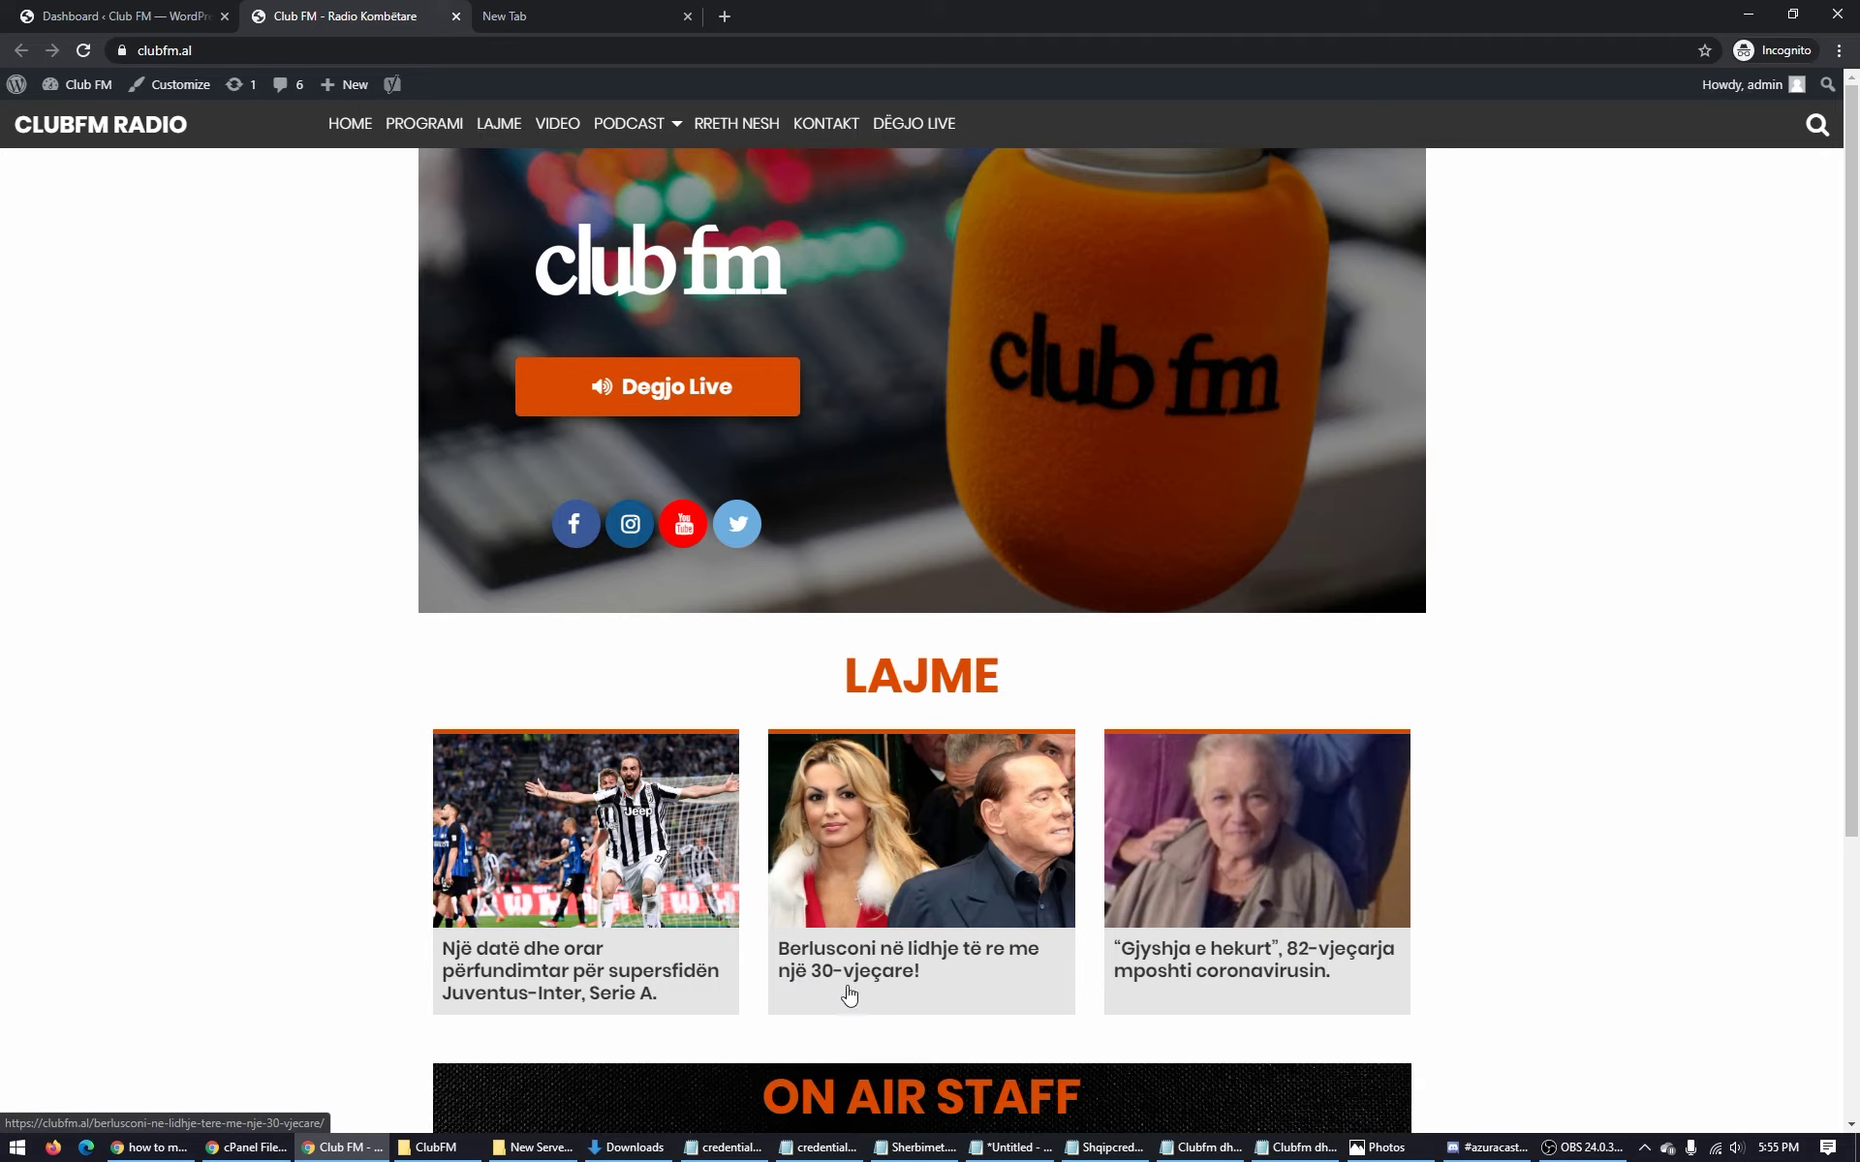
# Open the ClubFM On Air player popup via Degjo Live and position and enlarge it beside the homepage.
pyautogui.click(647, 388)
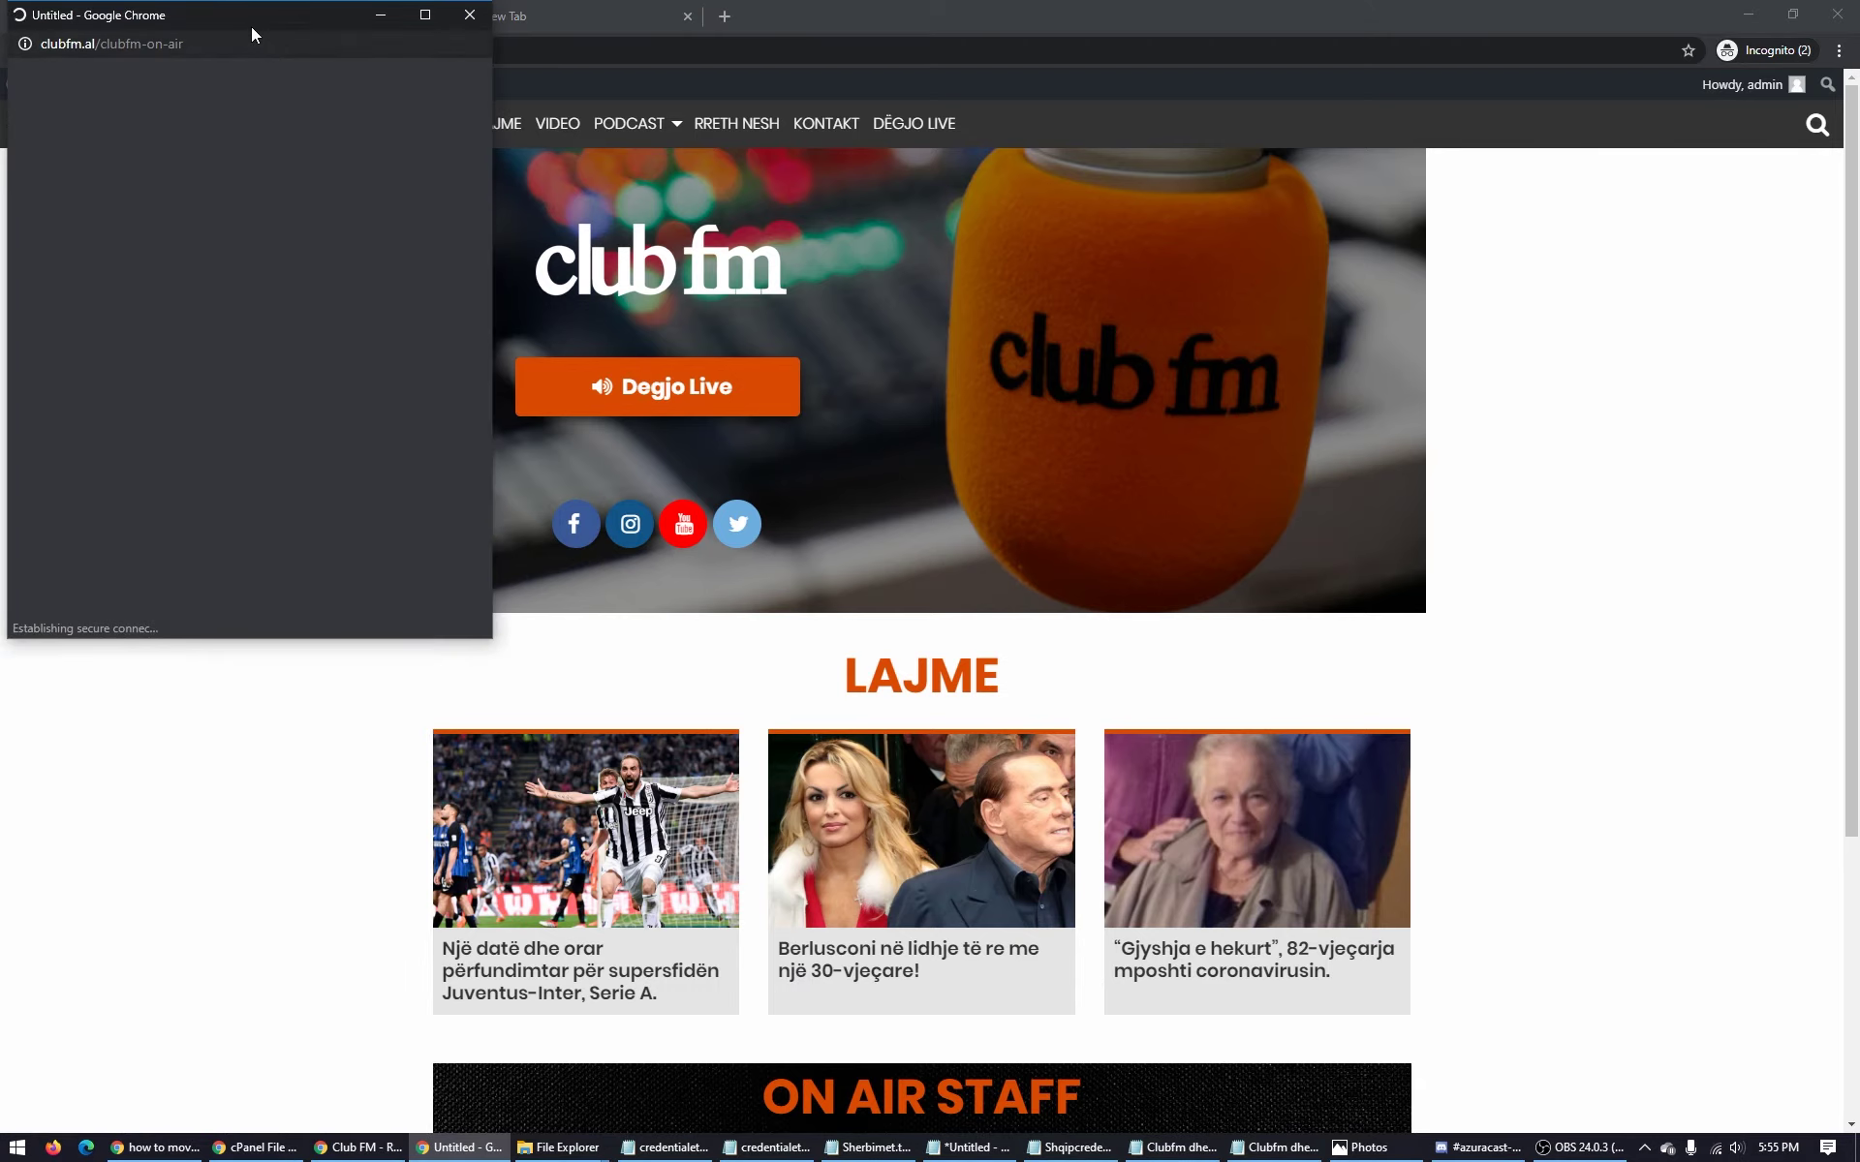
pyautogui.moveTo(262, 23); pyautogui.dragTo(377, 312)
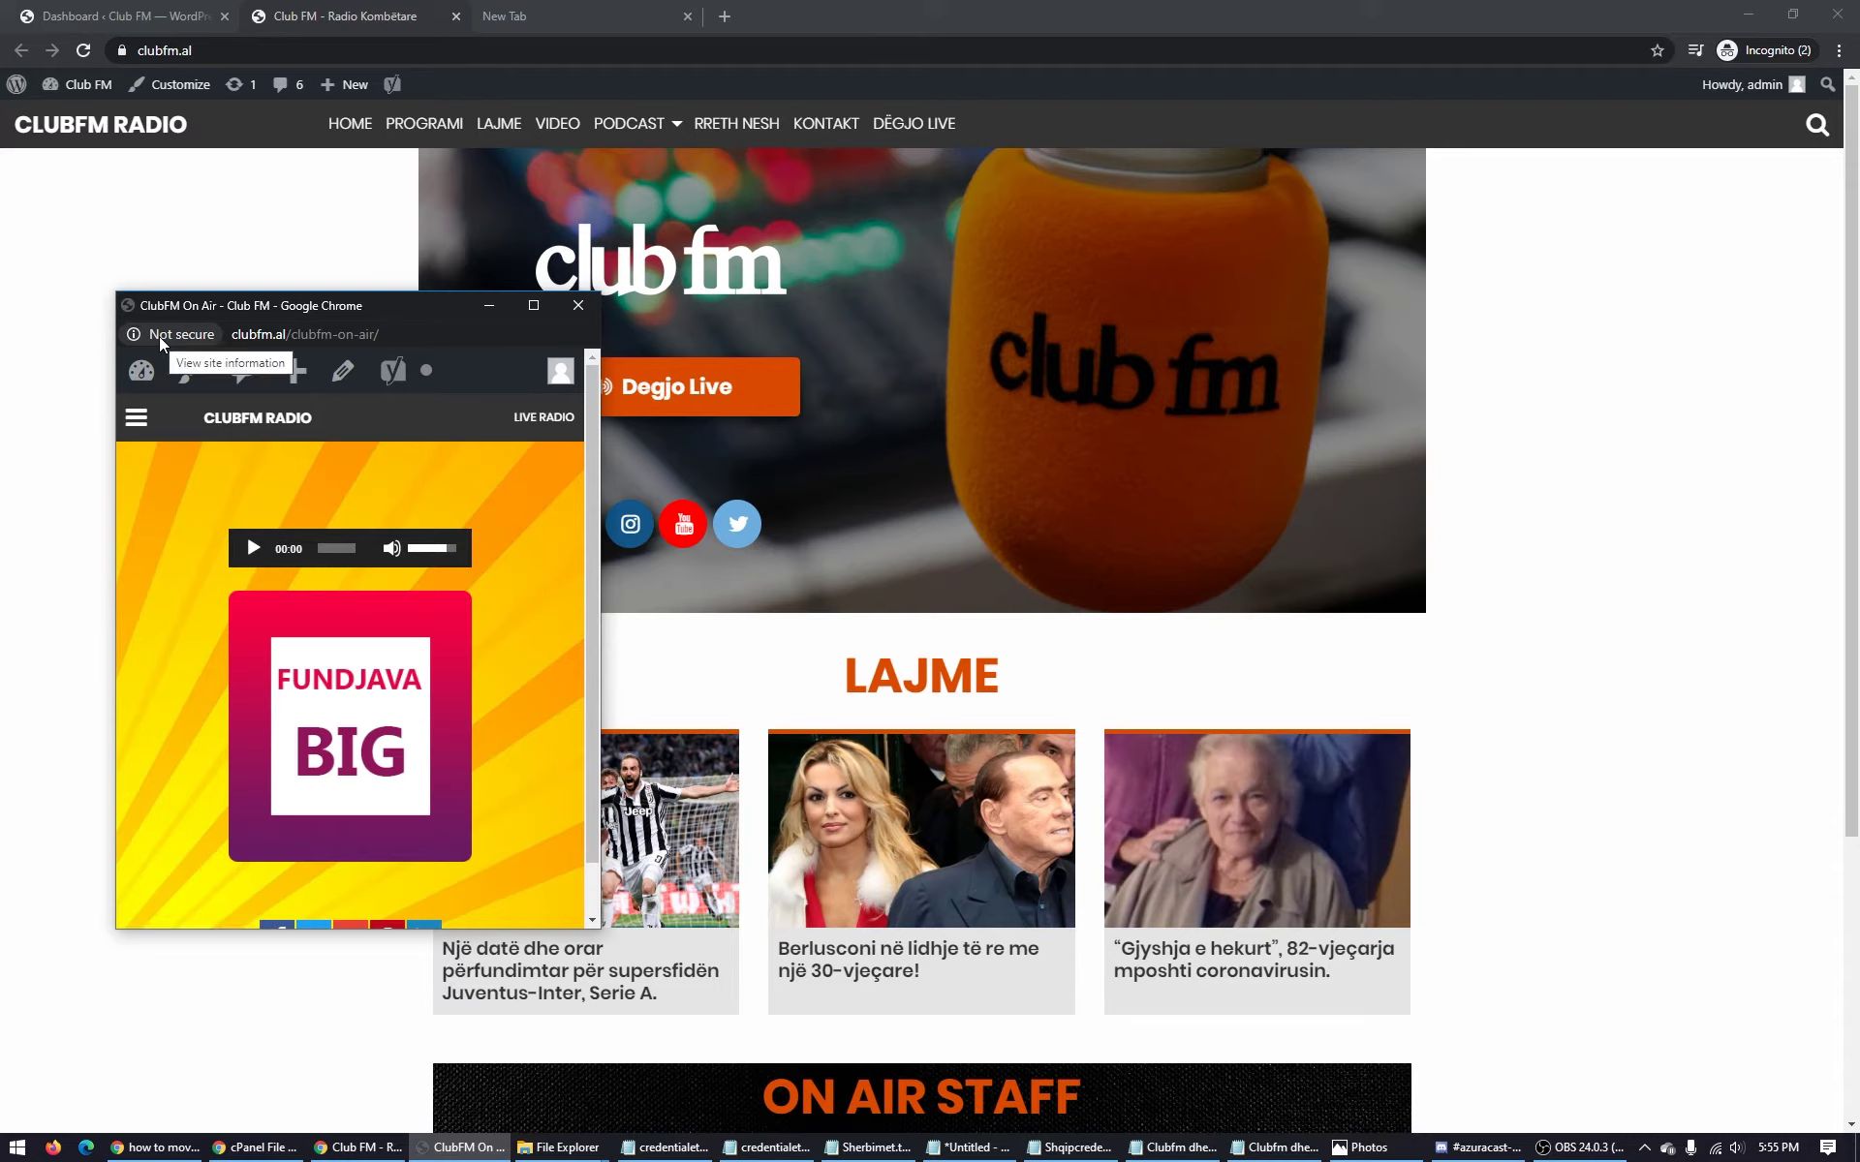
pyautogui.scroll(-1, 186, 498)
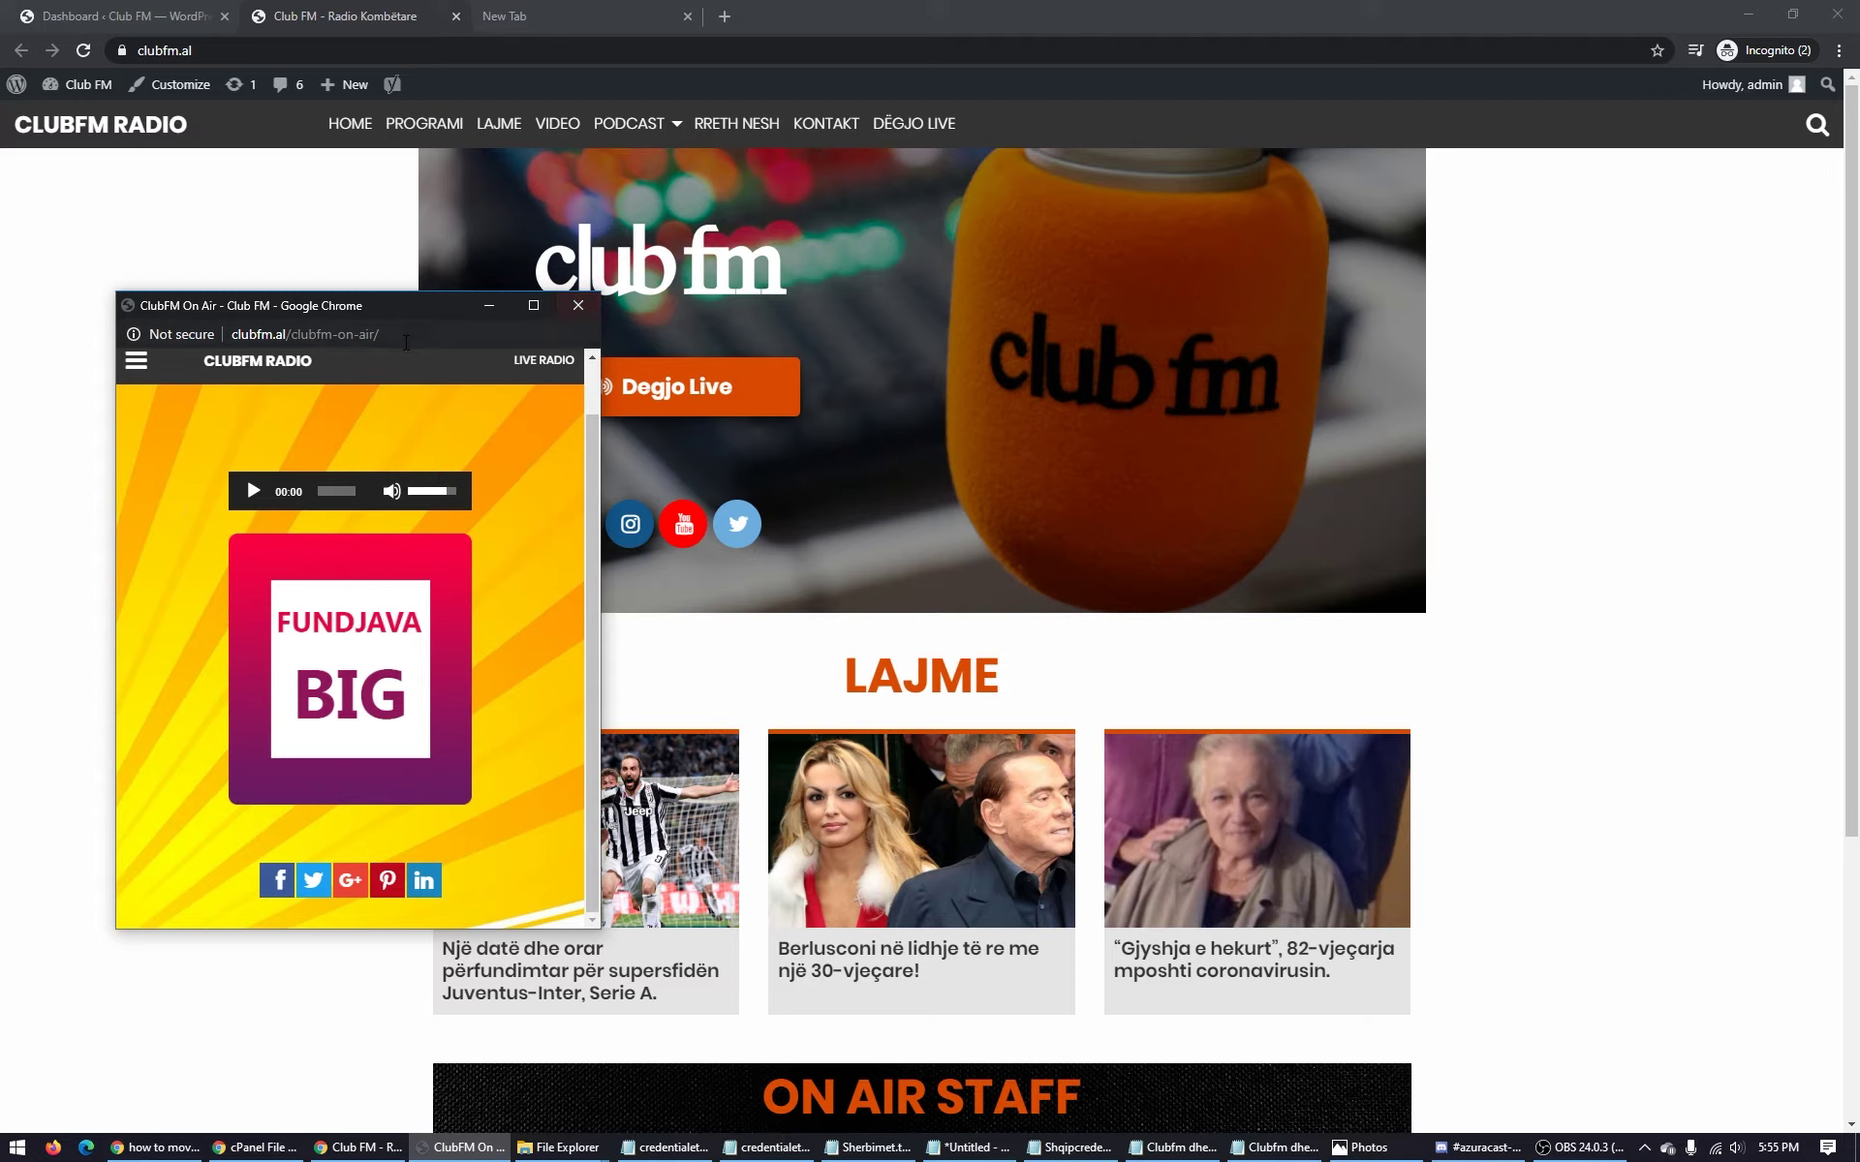
pyautogui.moveTo(429, 317); pyautogui.dragTo(548, 272)
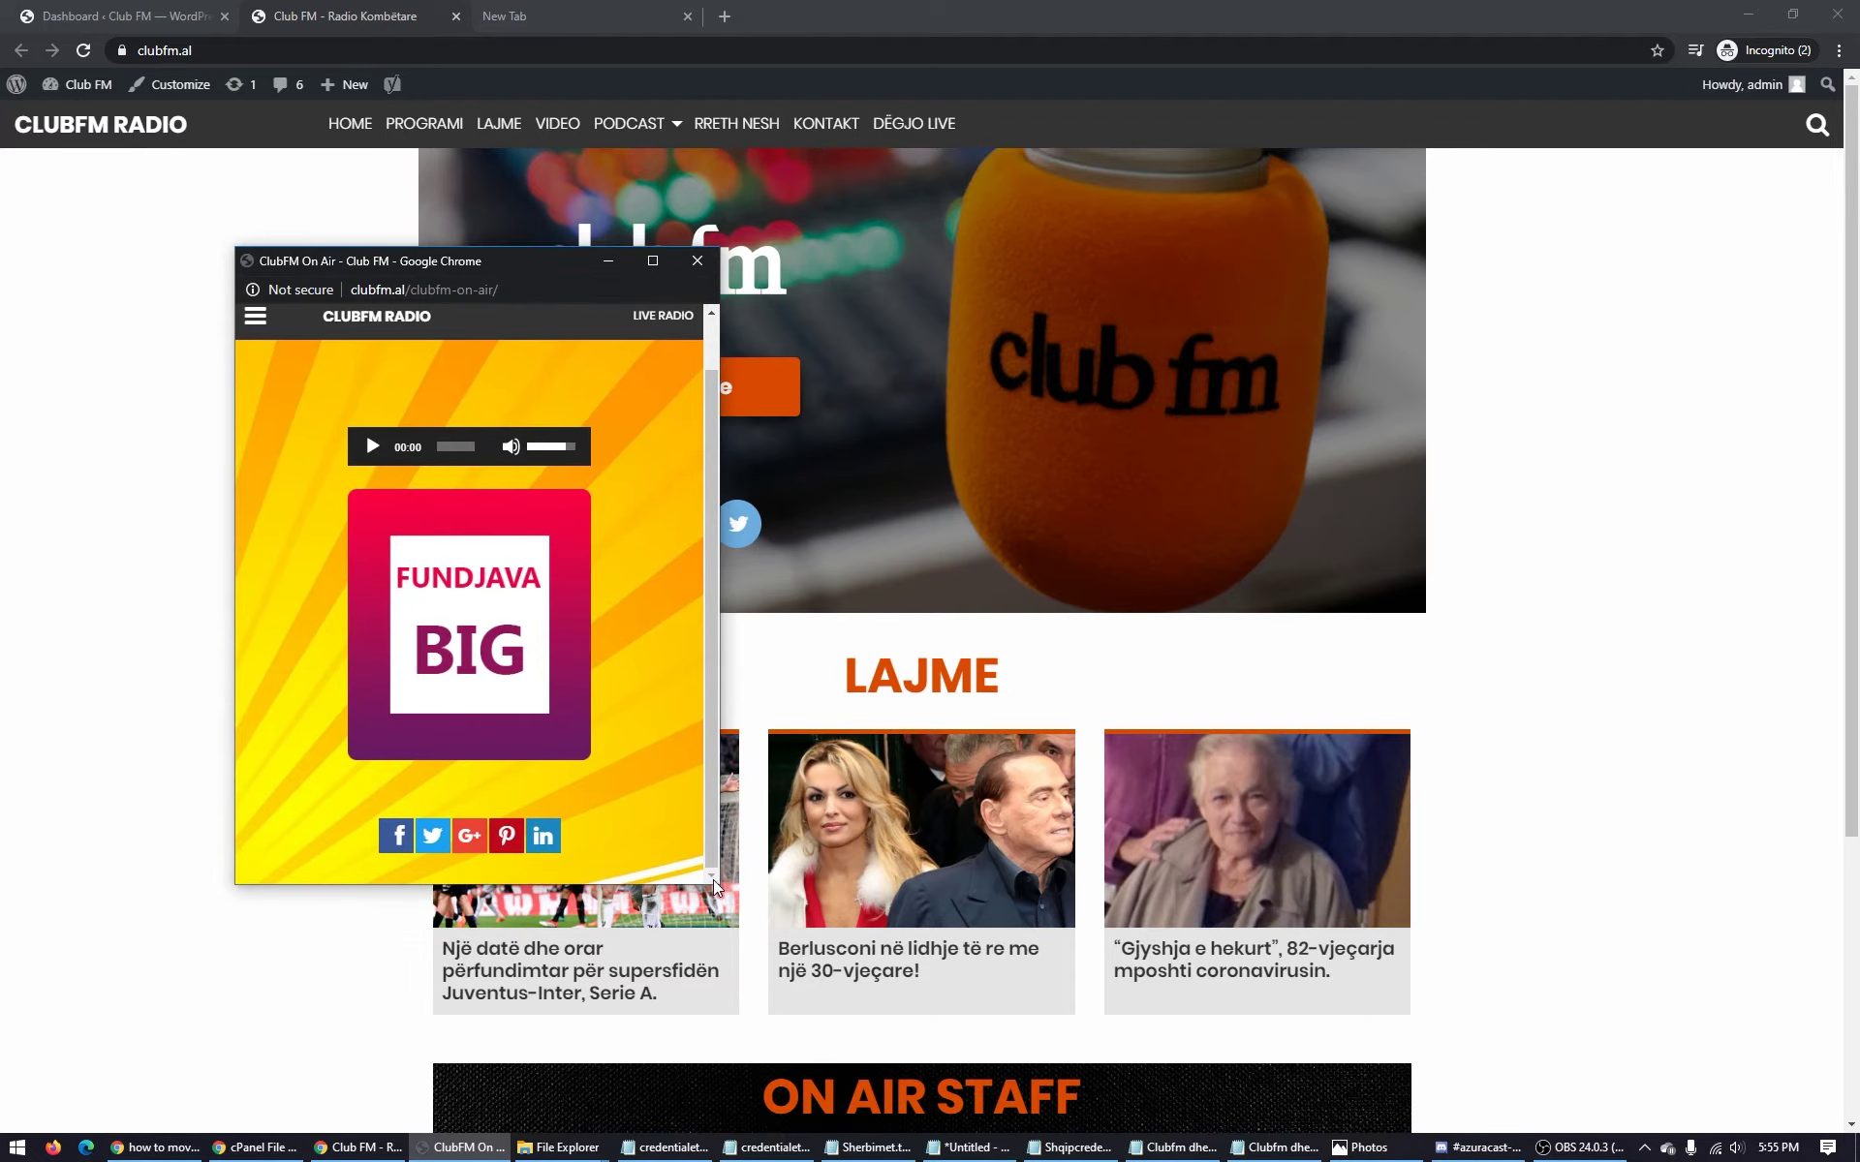
pyautogui.moveTo(716, 883); pyautogui.dragTo(1144, 1028)
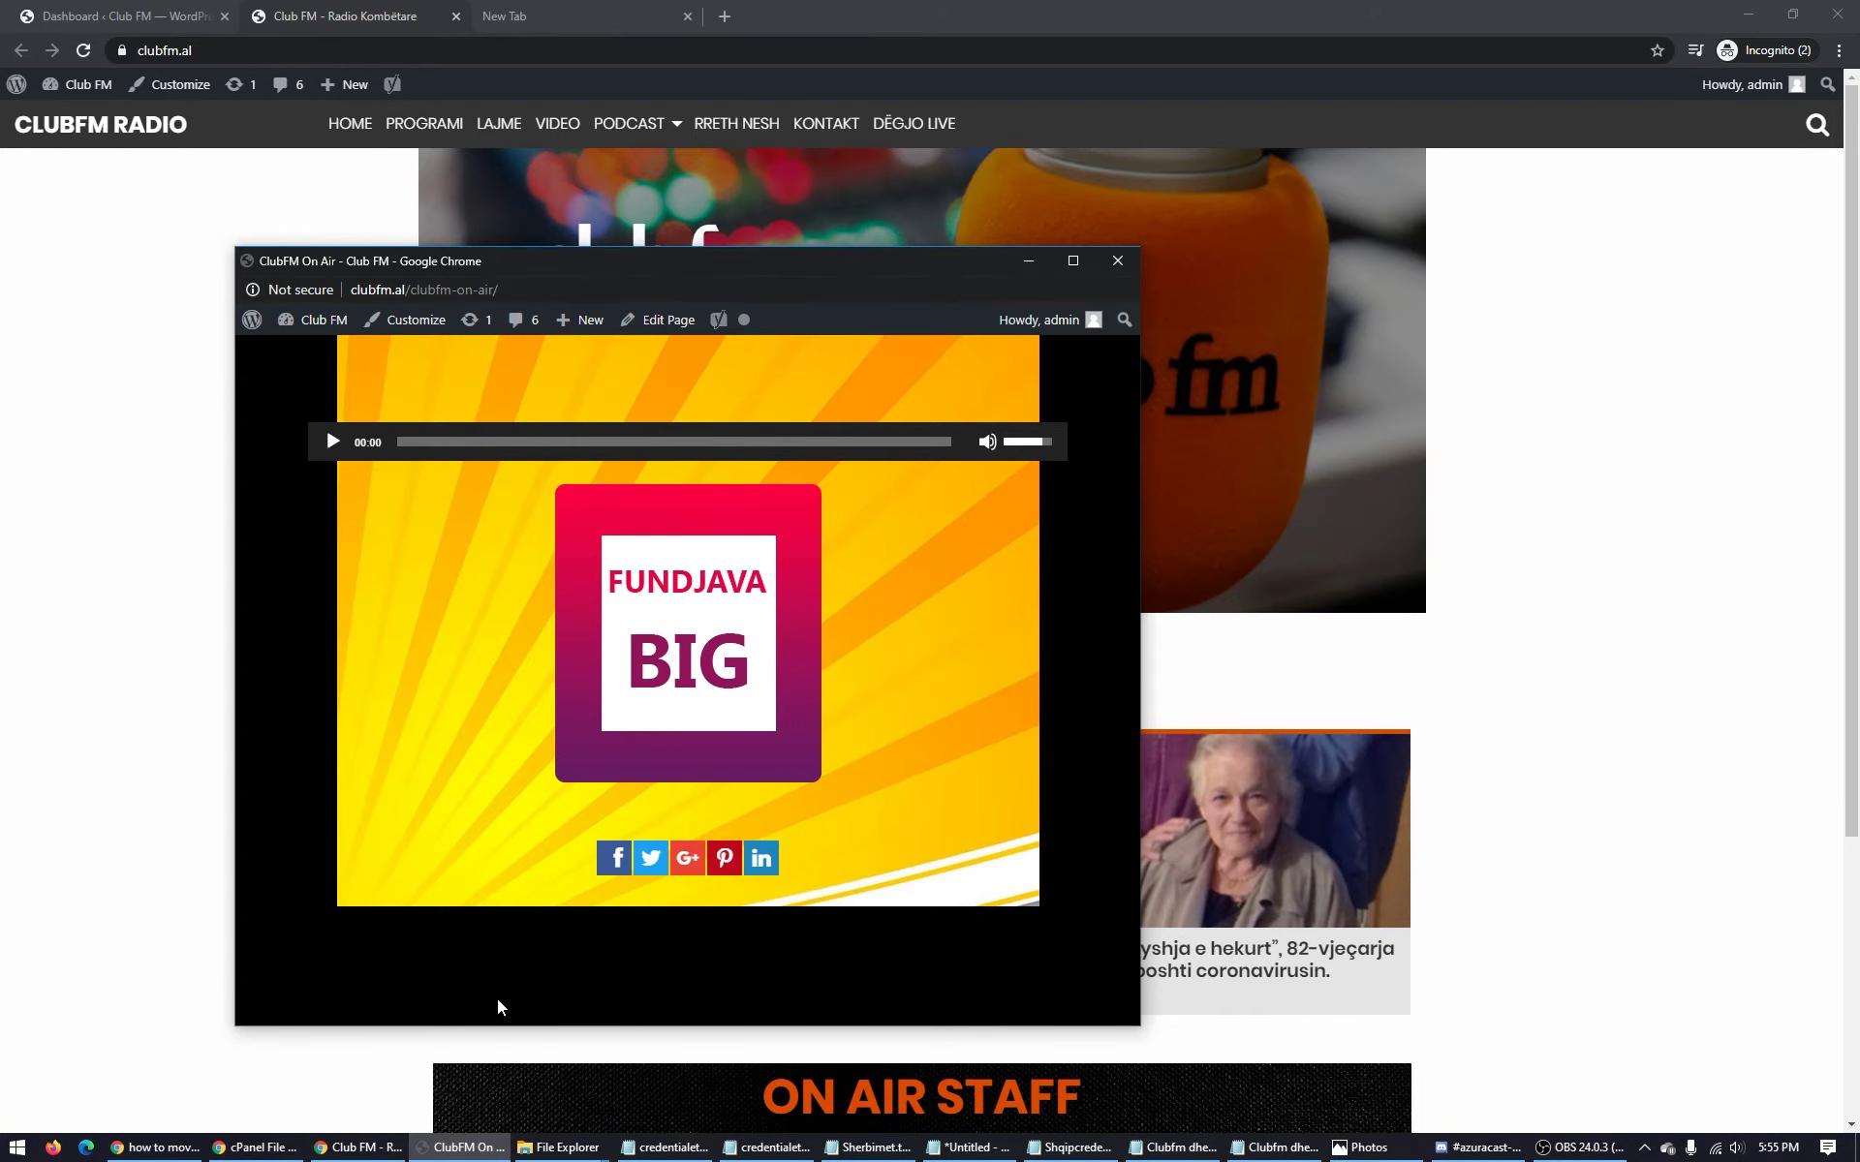
# Inspect the On Air popup's DevTools Console, finding the Mixed Content warning about the http fundjava-1.png image.
pyautogui.hotkey('ctrl', 'shift', 'i')
pyautogui.moveTo(853, 508); pyautogui.dragTo(879, 435)
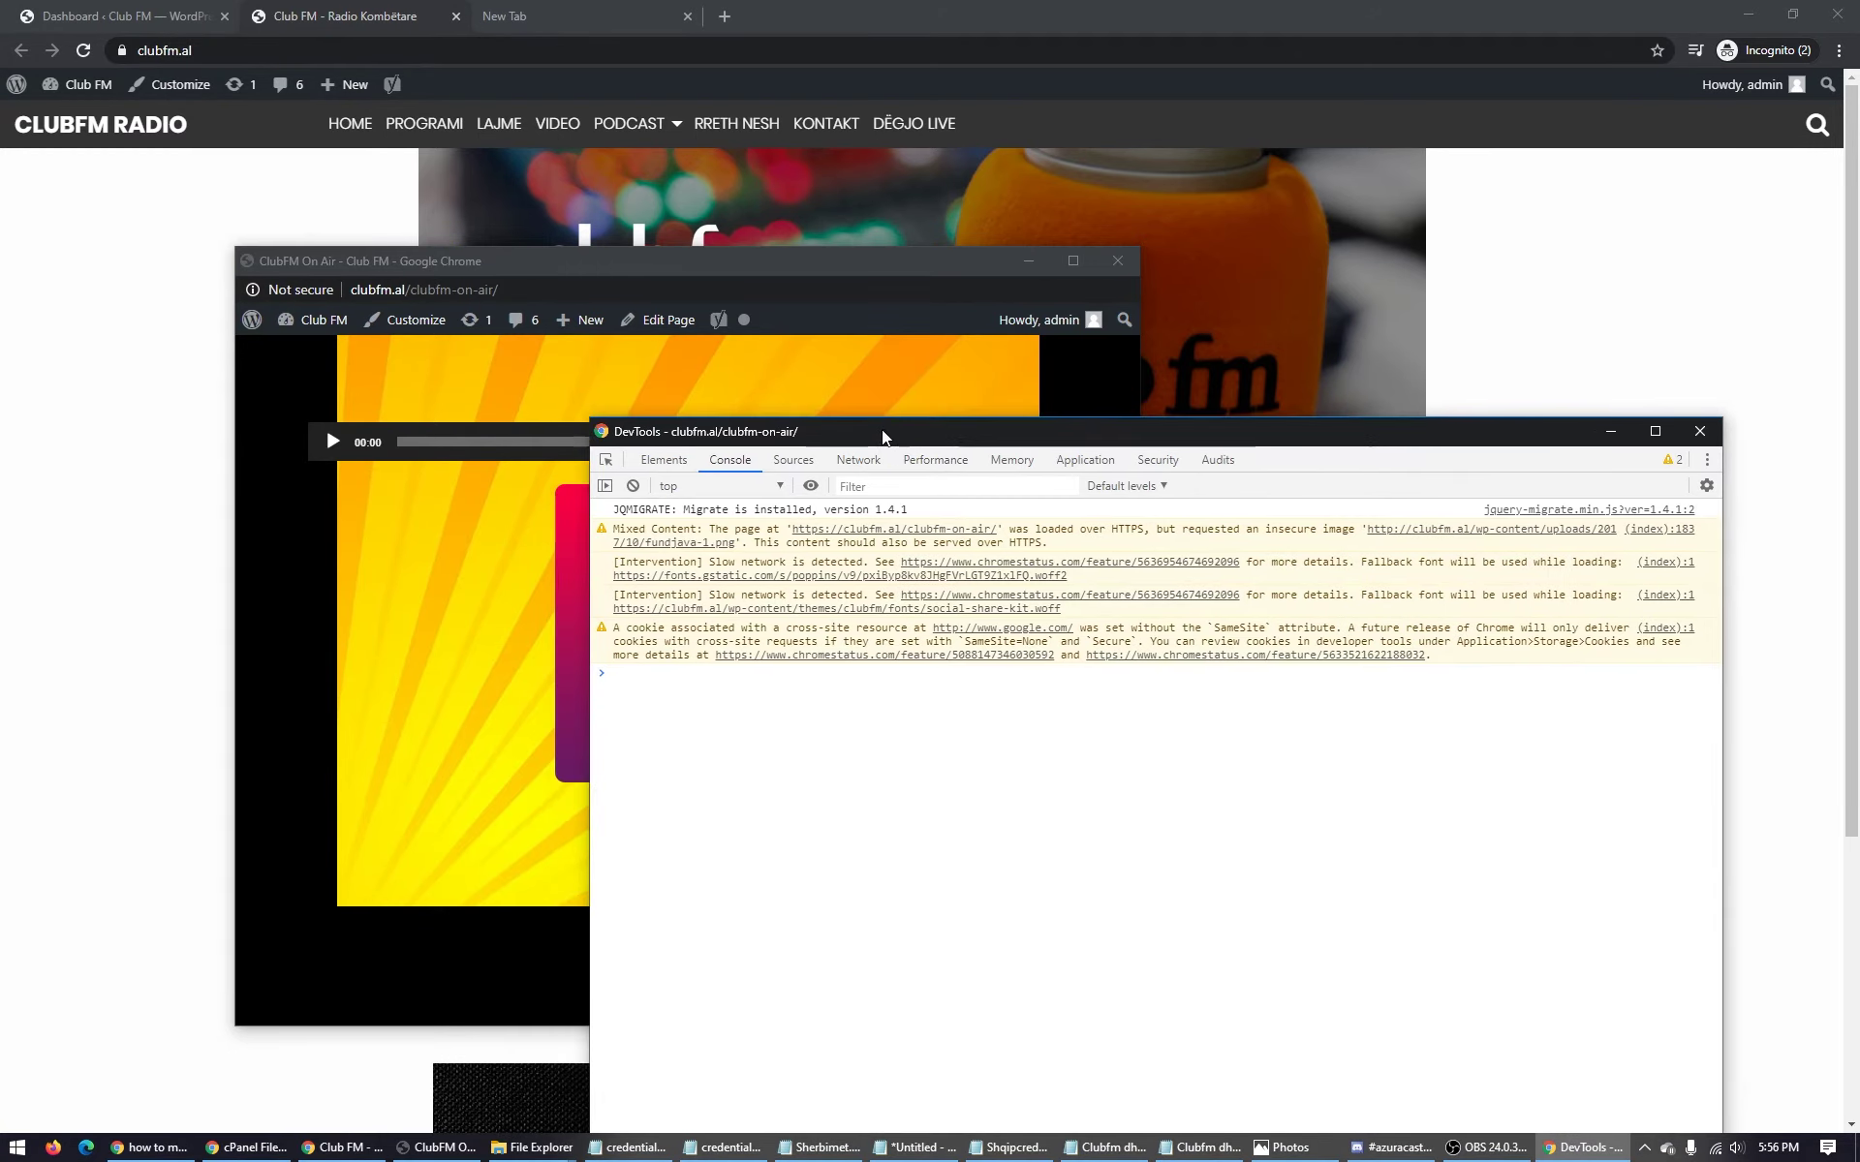
pyautogui.click(664, 460)
pyautogui.click(729, 465)
pyautogui.moveTo(1491, 700); pyautogui.dragTo(472, 456)
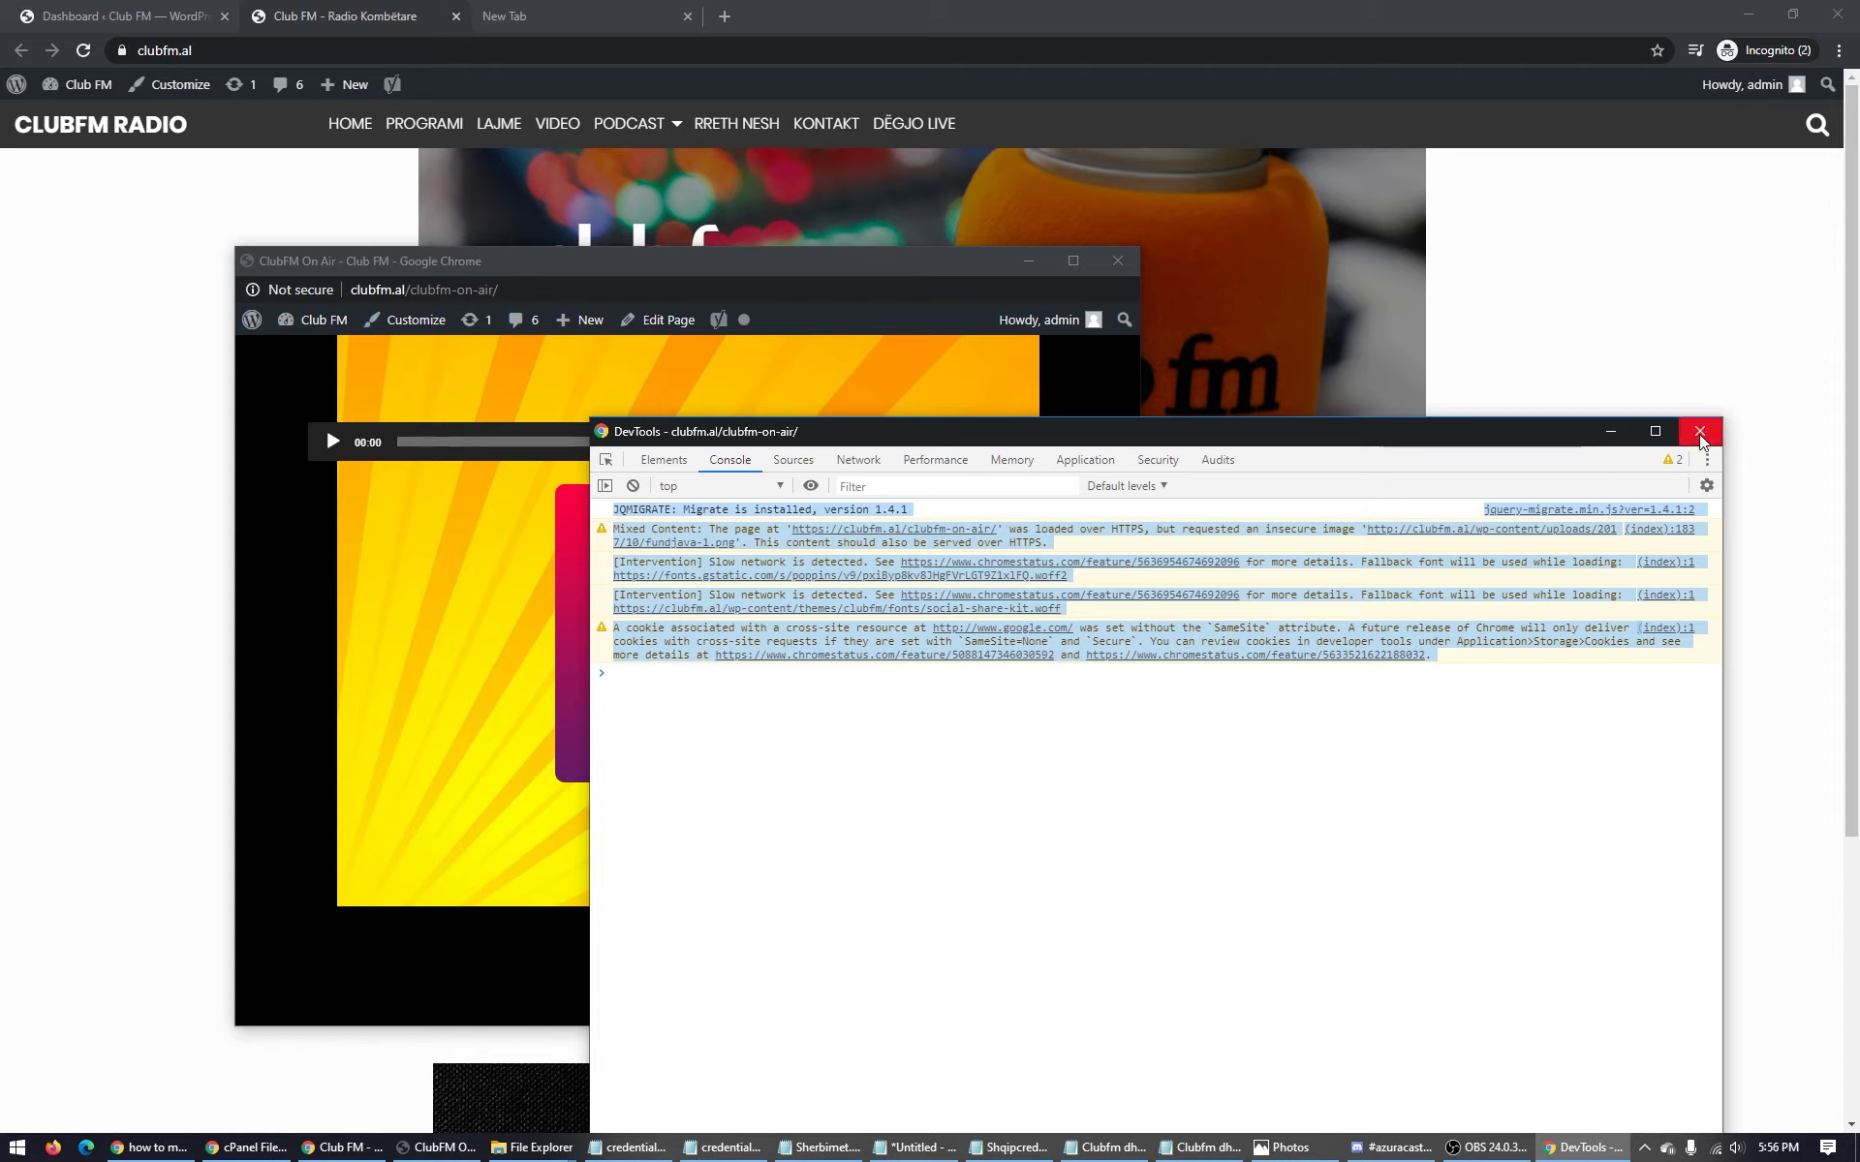
pyautogui.click(876, 754)
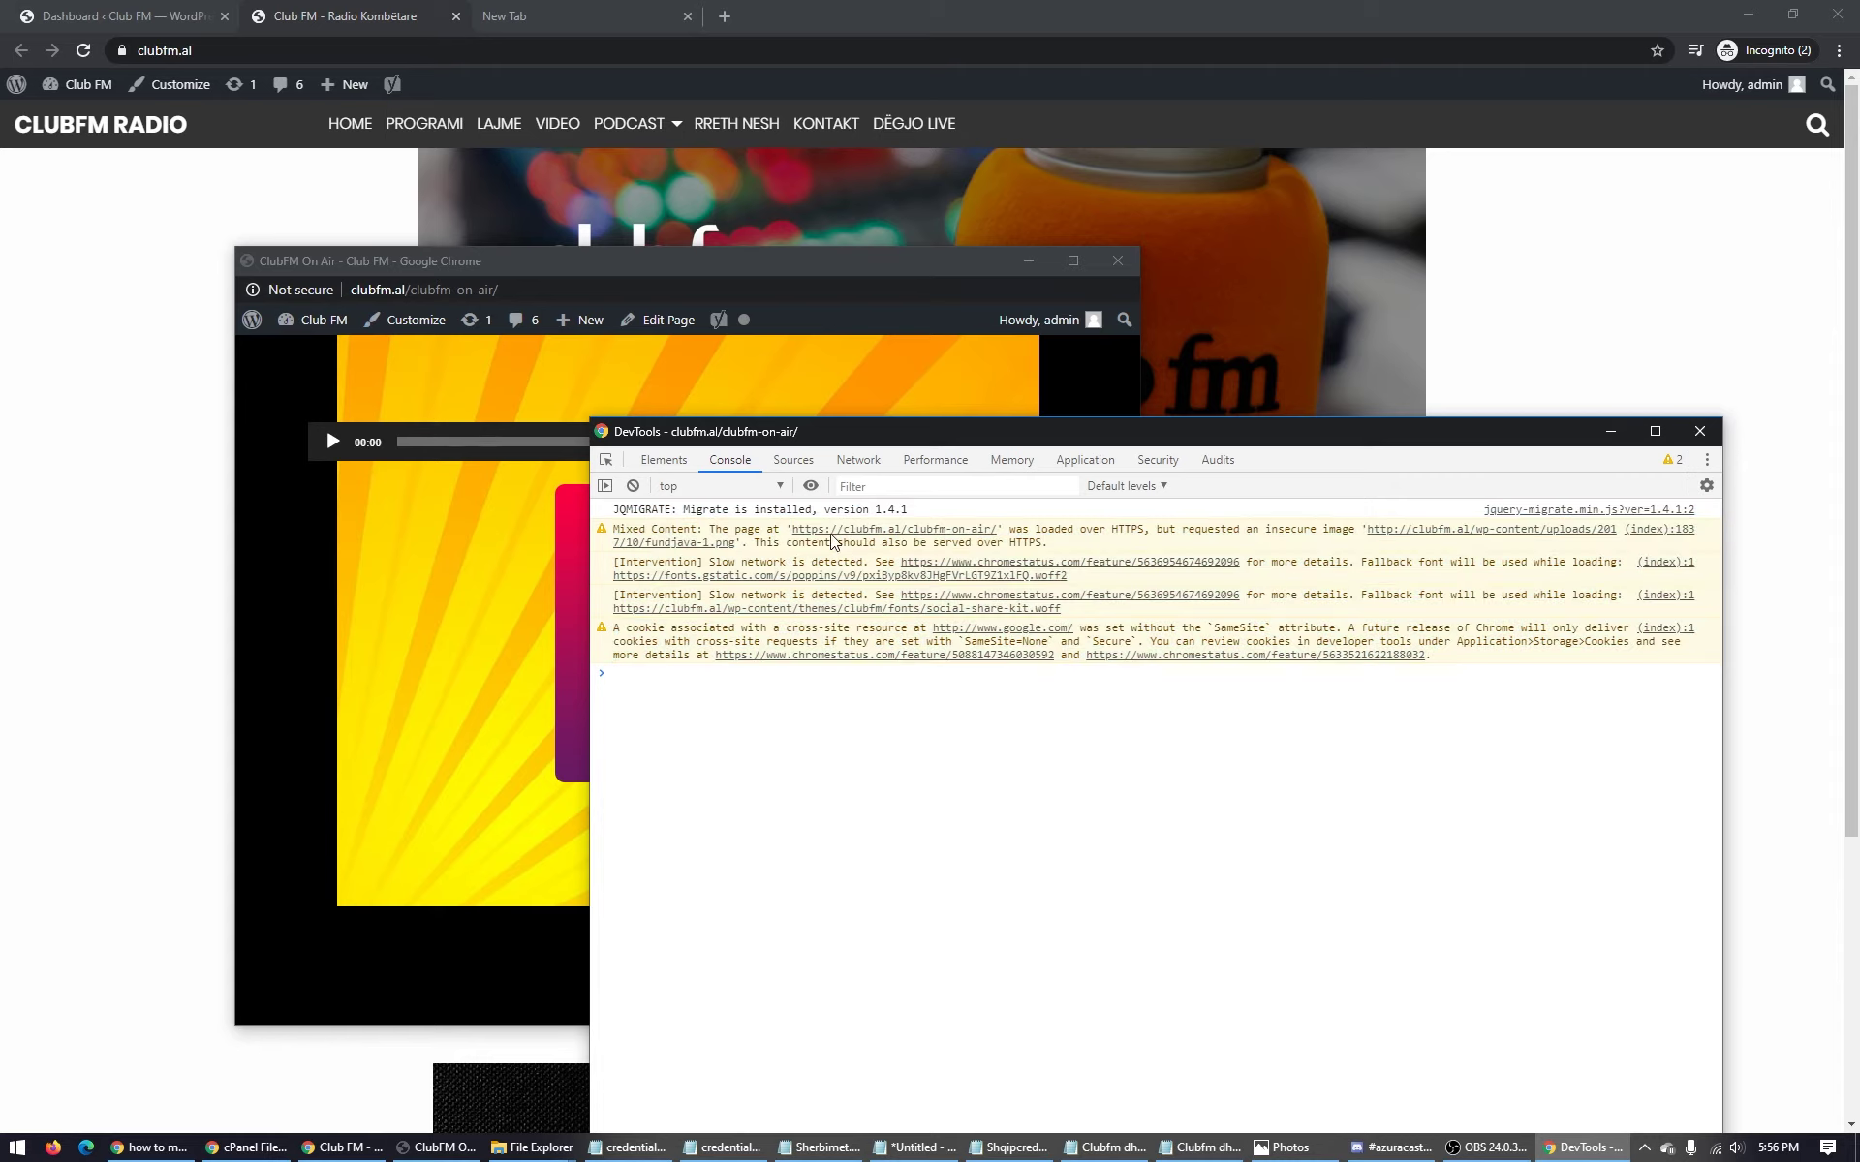
# From the WordPress Dashboard, load page-radio.php (Radio Player Page Template) in Appearance > Theme Editor.
pyautogui.click(139, 439)
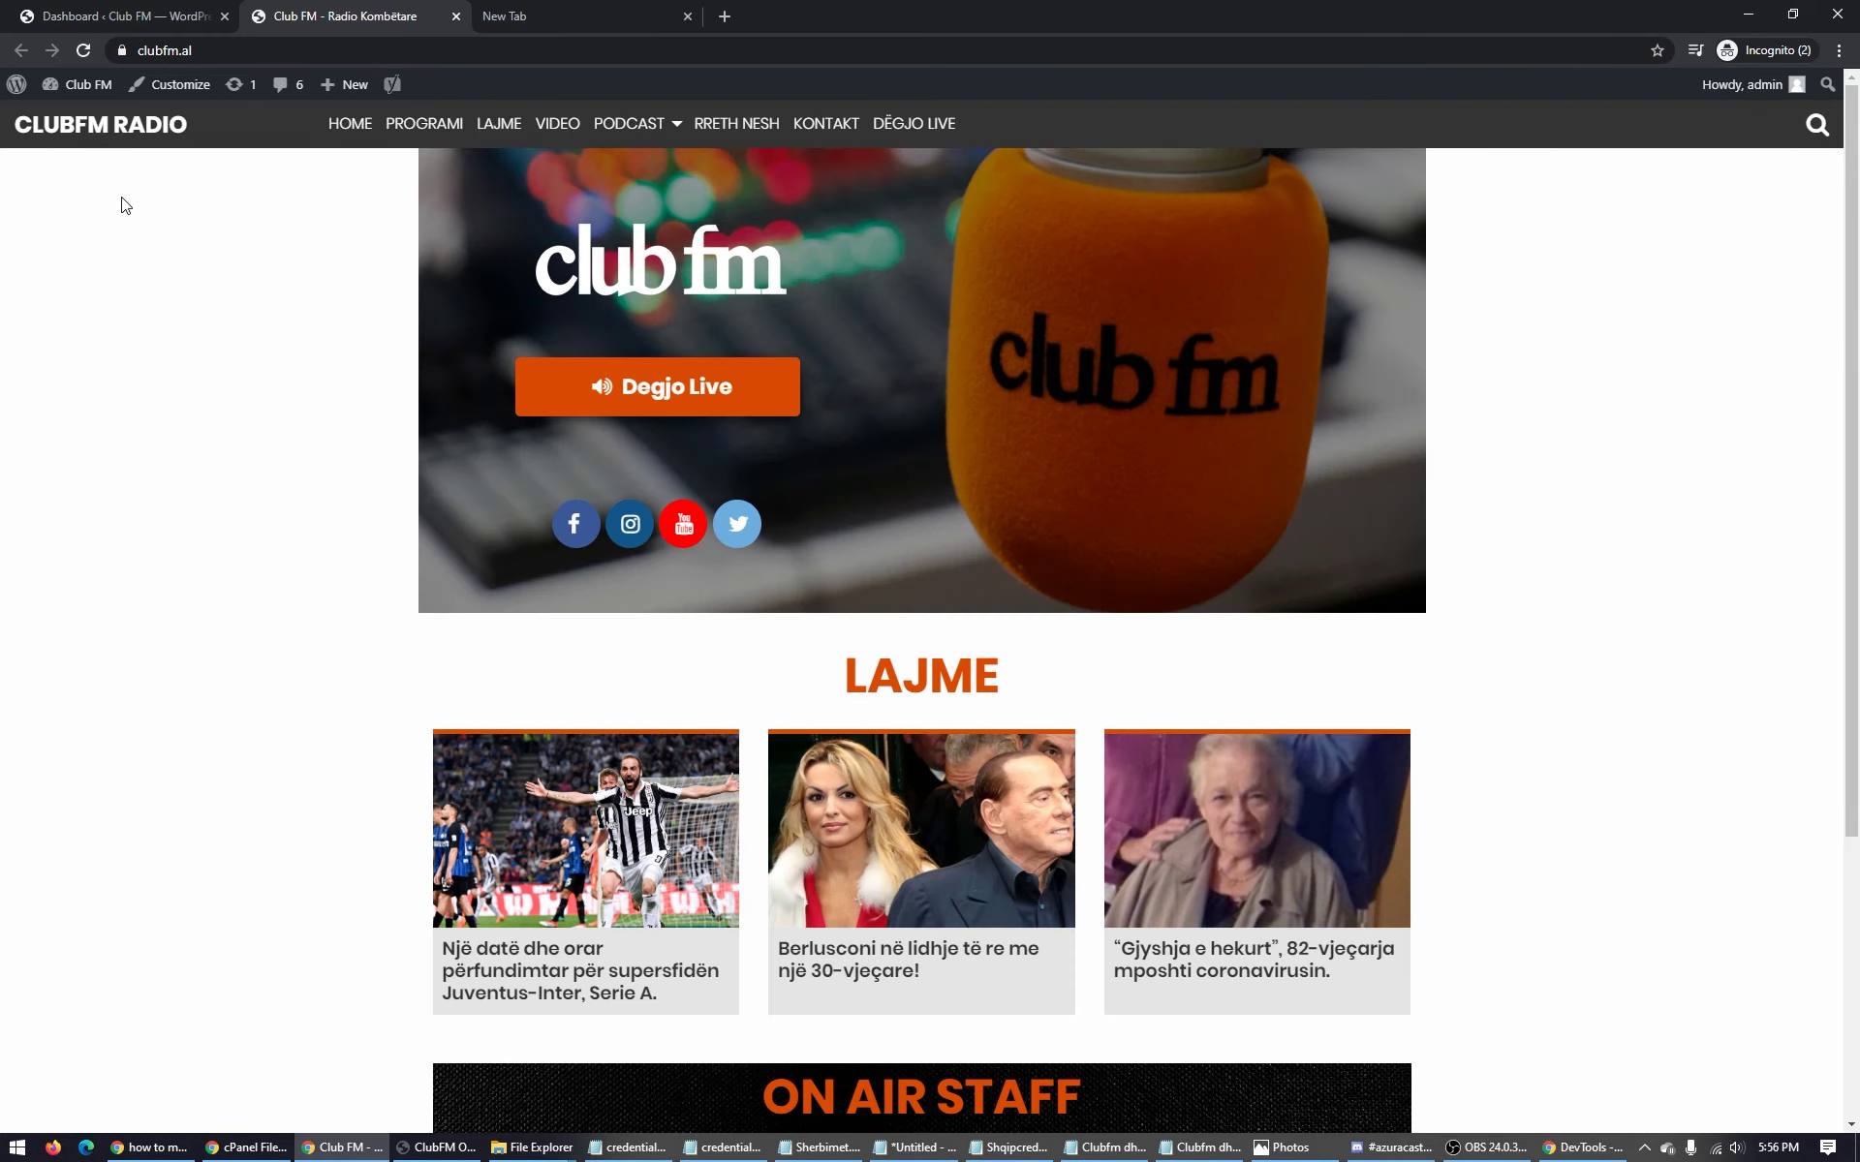
pyautogui.click(122, 20)
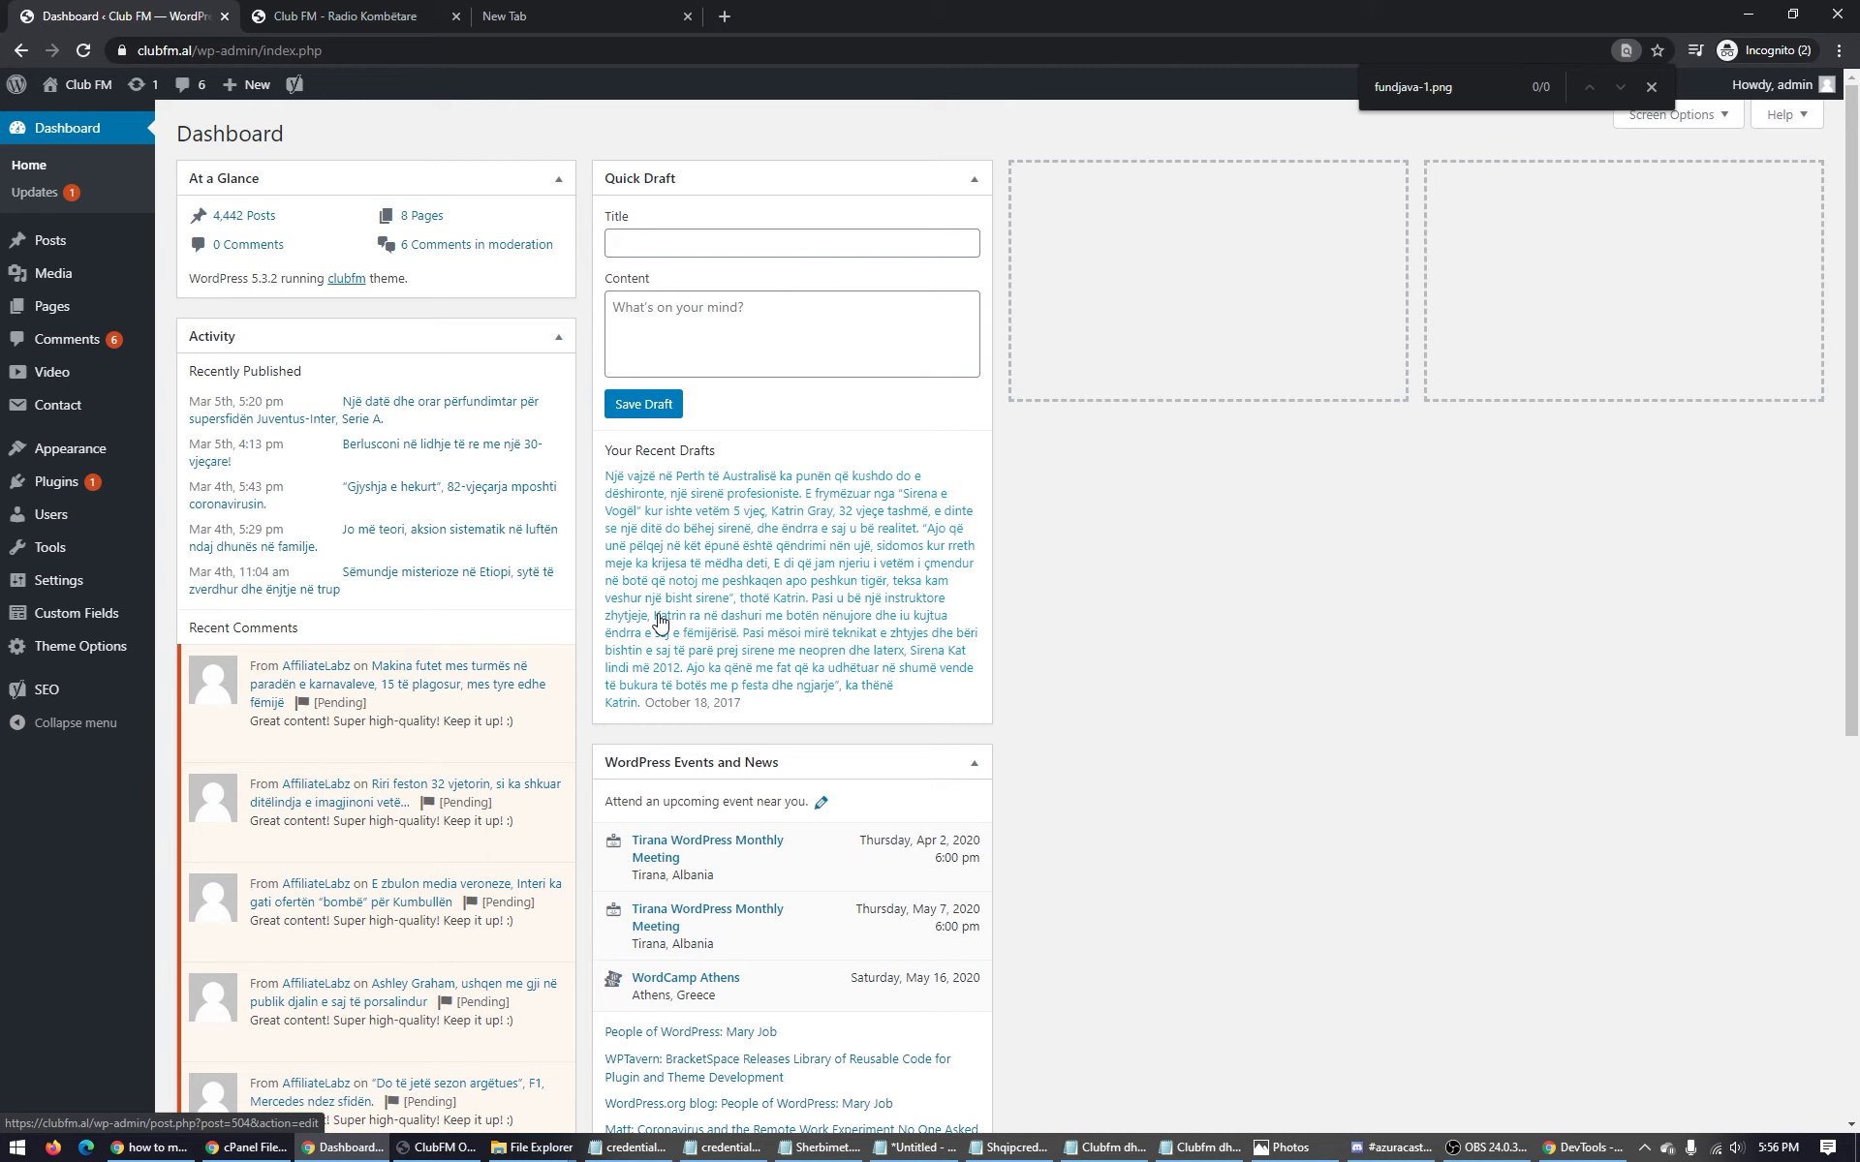
pyautogui.moveTo(82, 450)
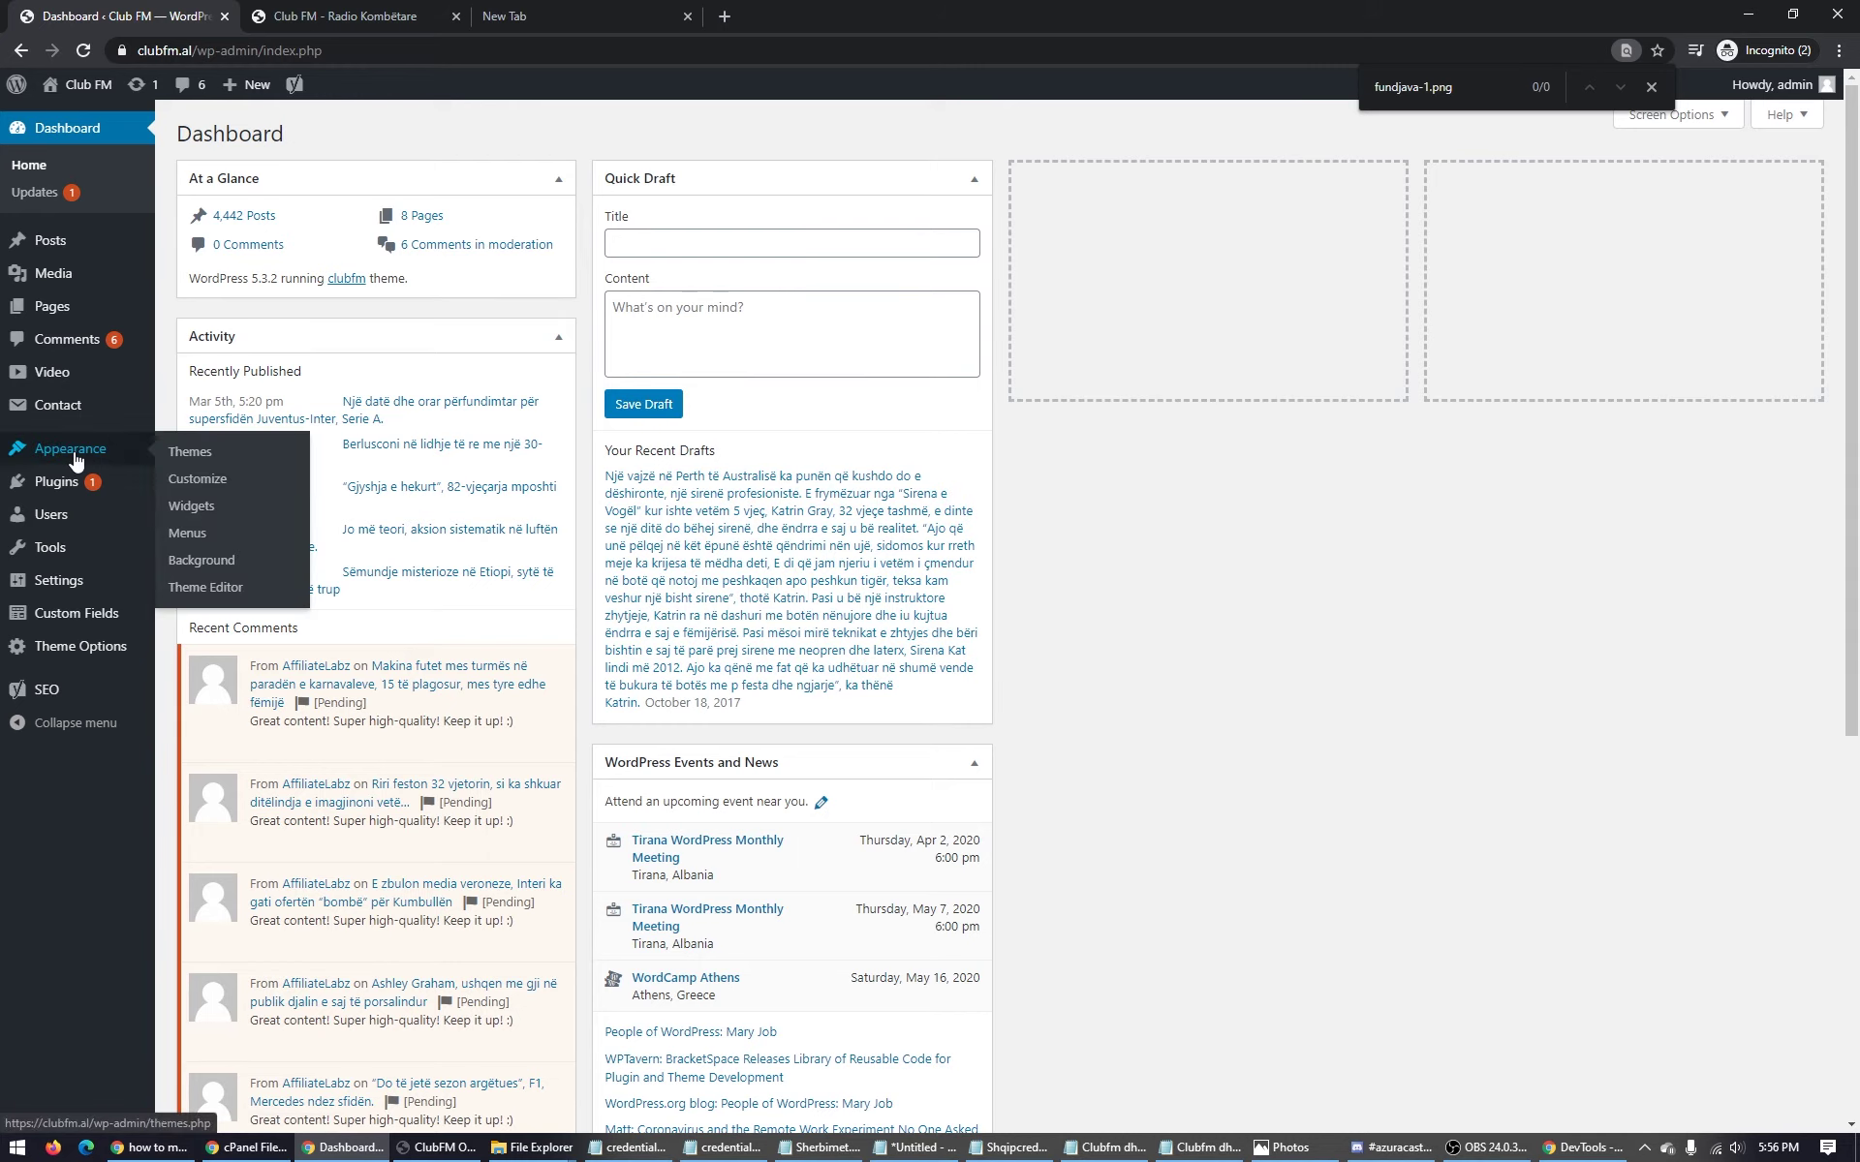
pyautogui.click(200, 559)
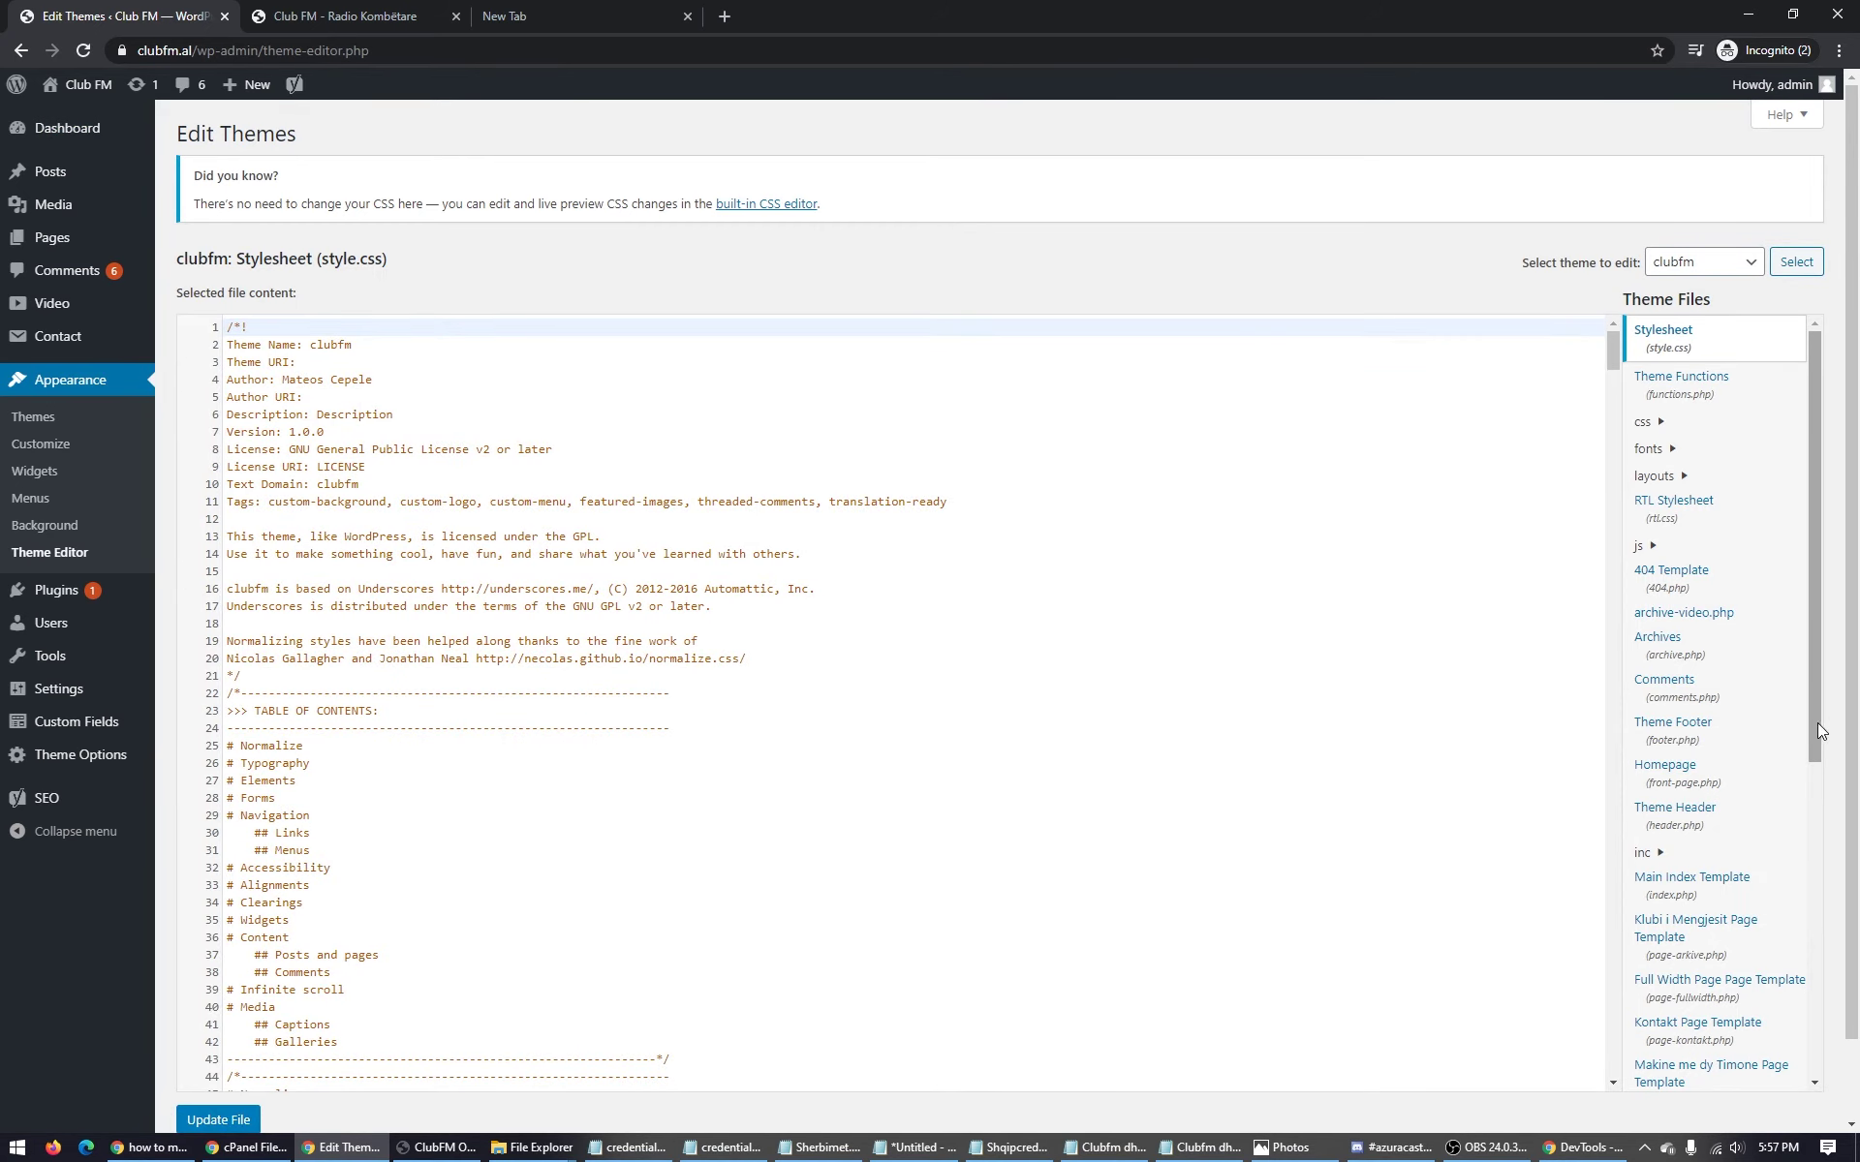
pyautogui.moveTo(1816, 735); pyautogui.dragTo(1821, 896)
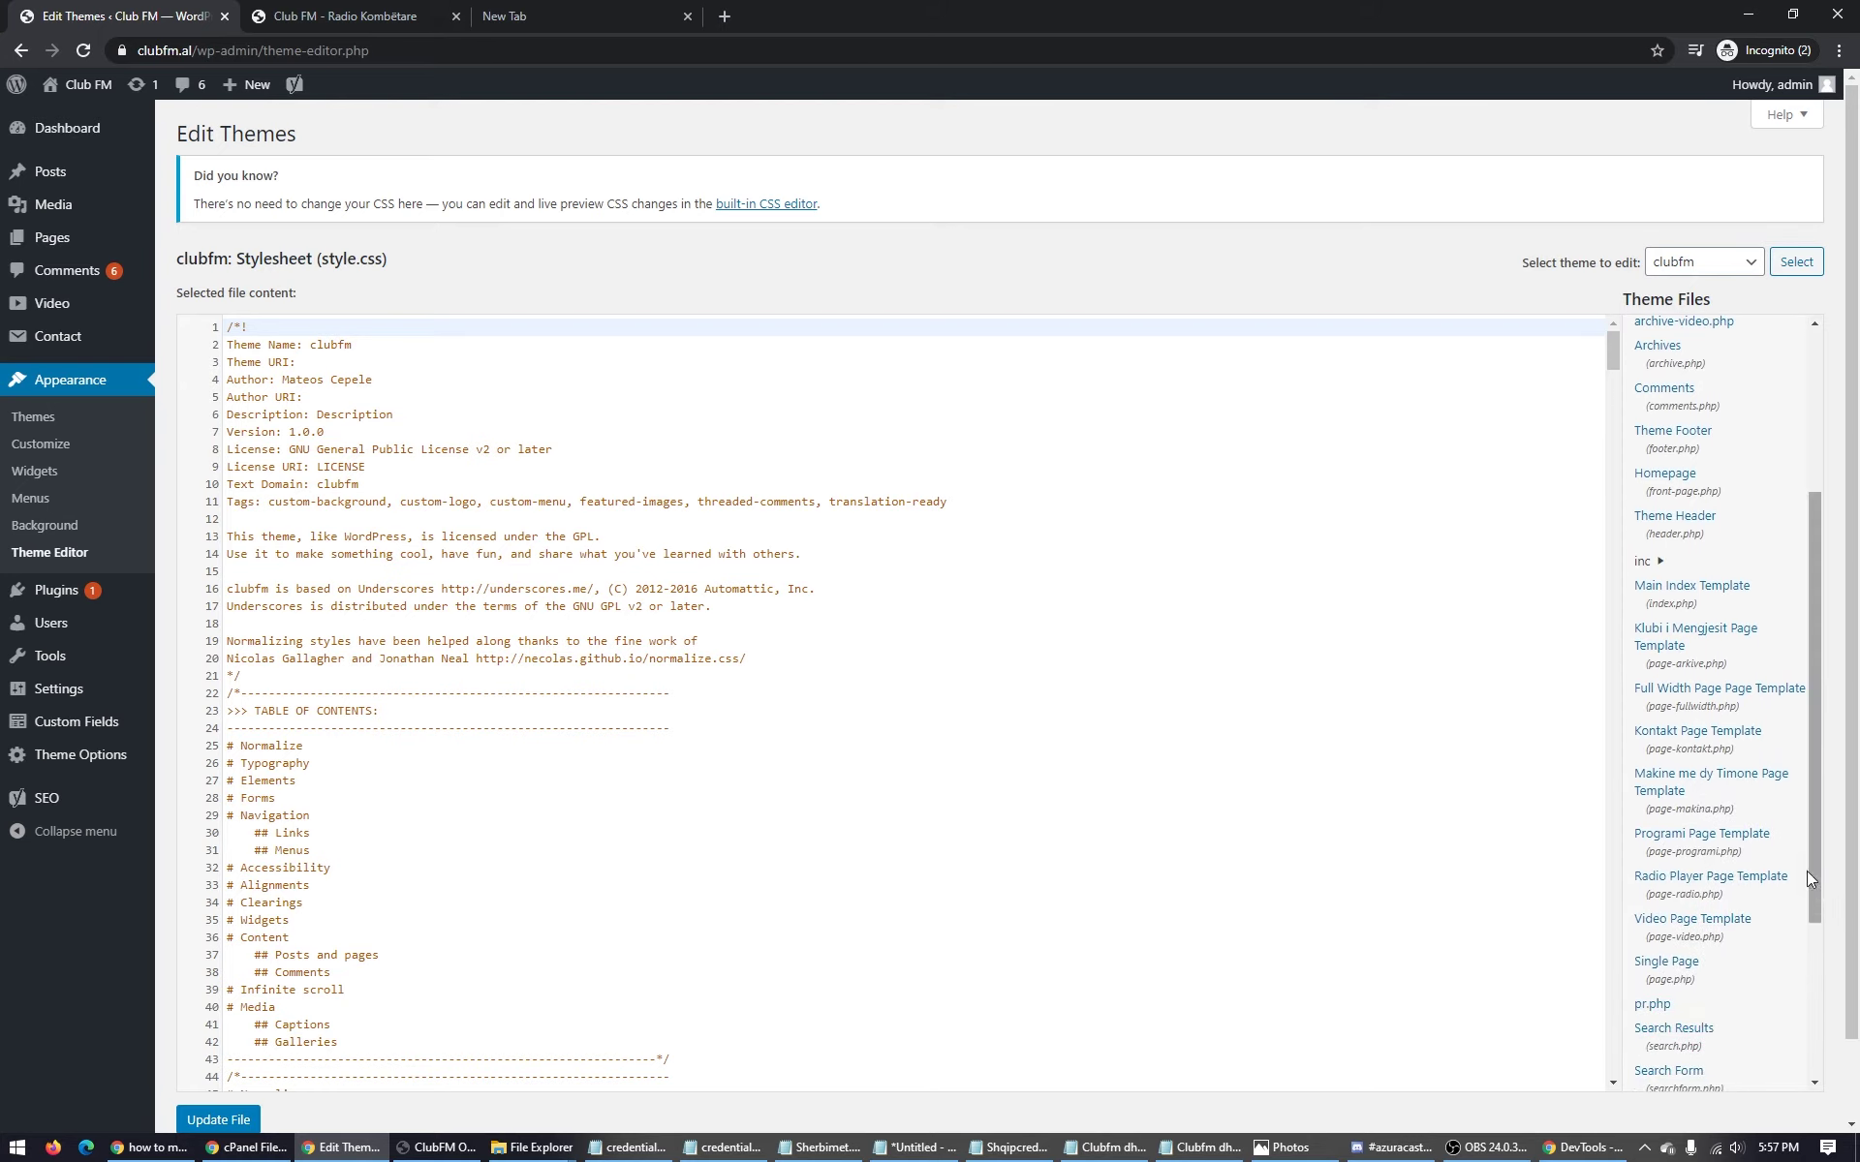
pyautogui.scroll(3, 1762, 806)
pyautogui.scroll(-4, 1762, 807)
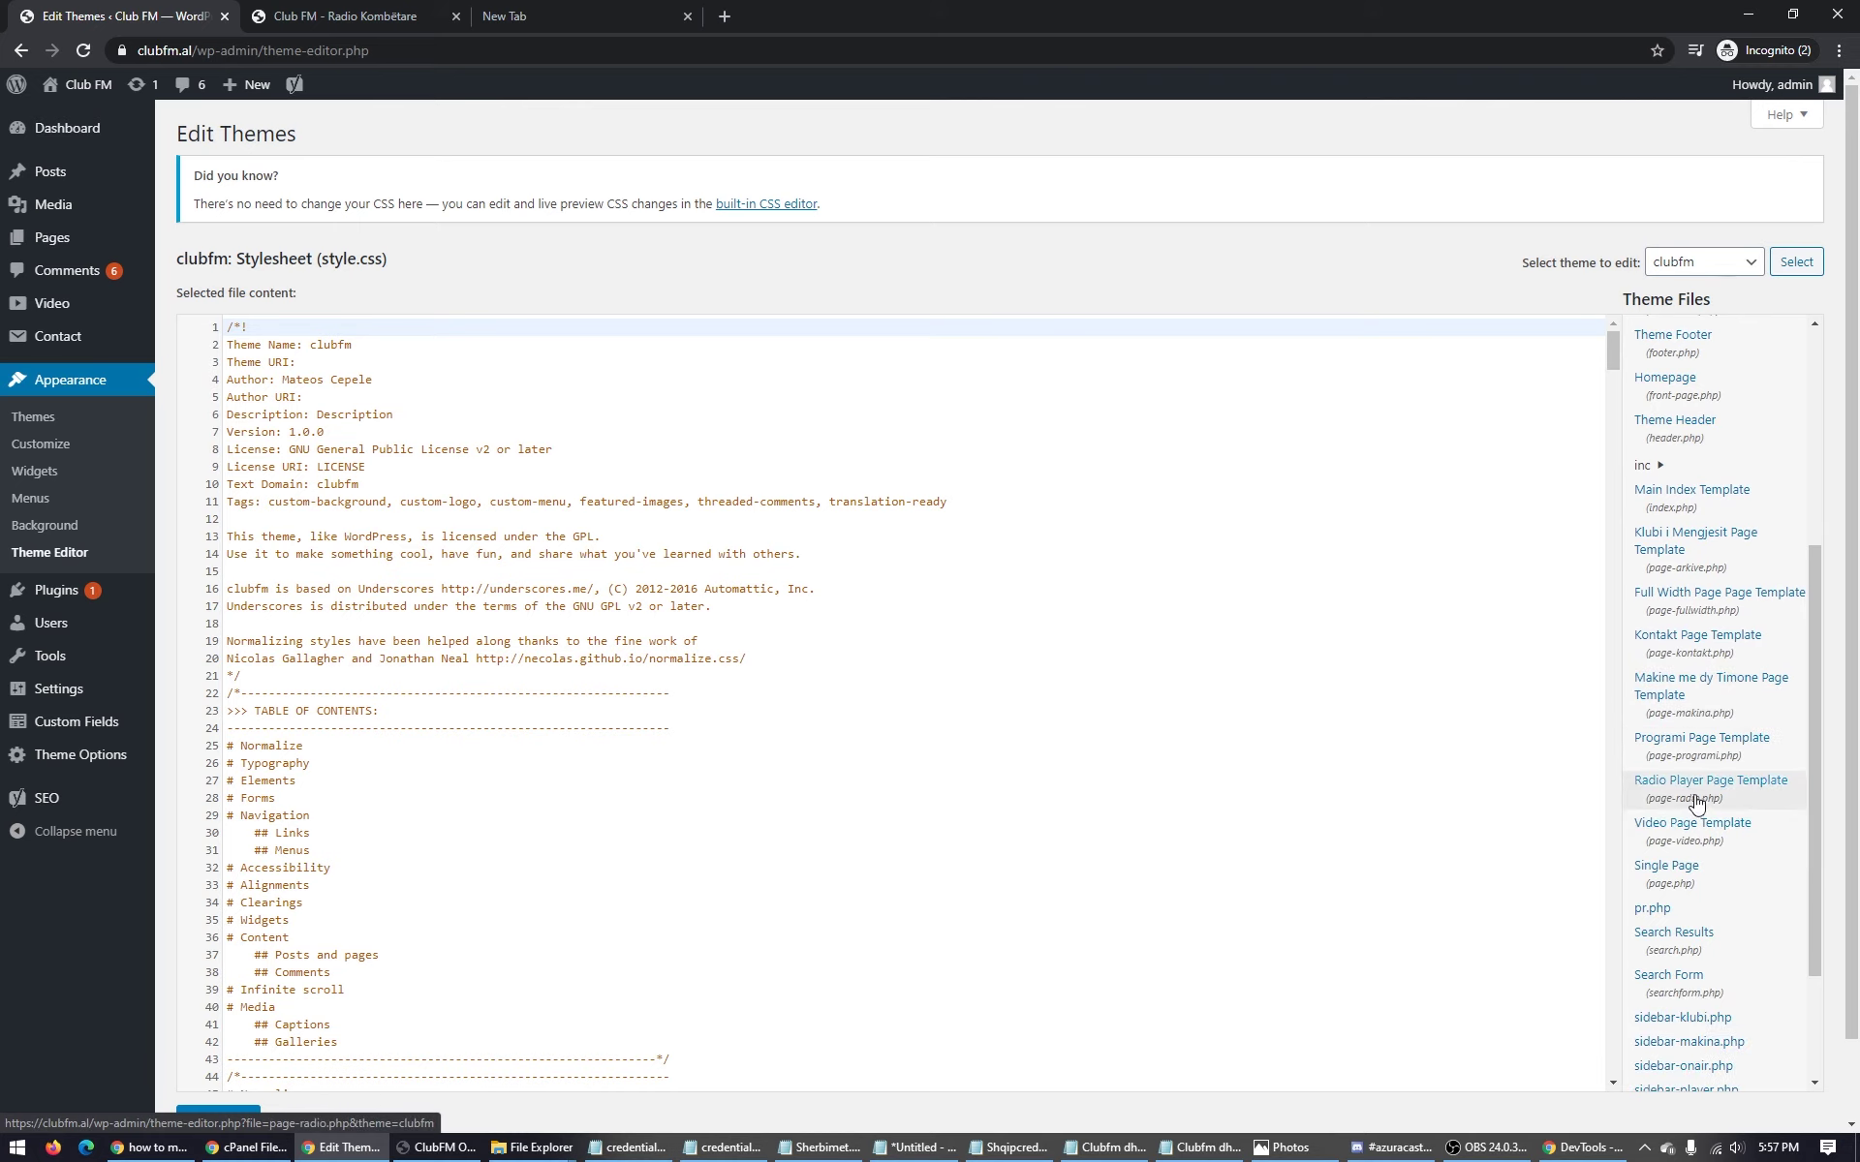
pyautogui.click(1695, 803)
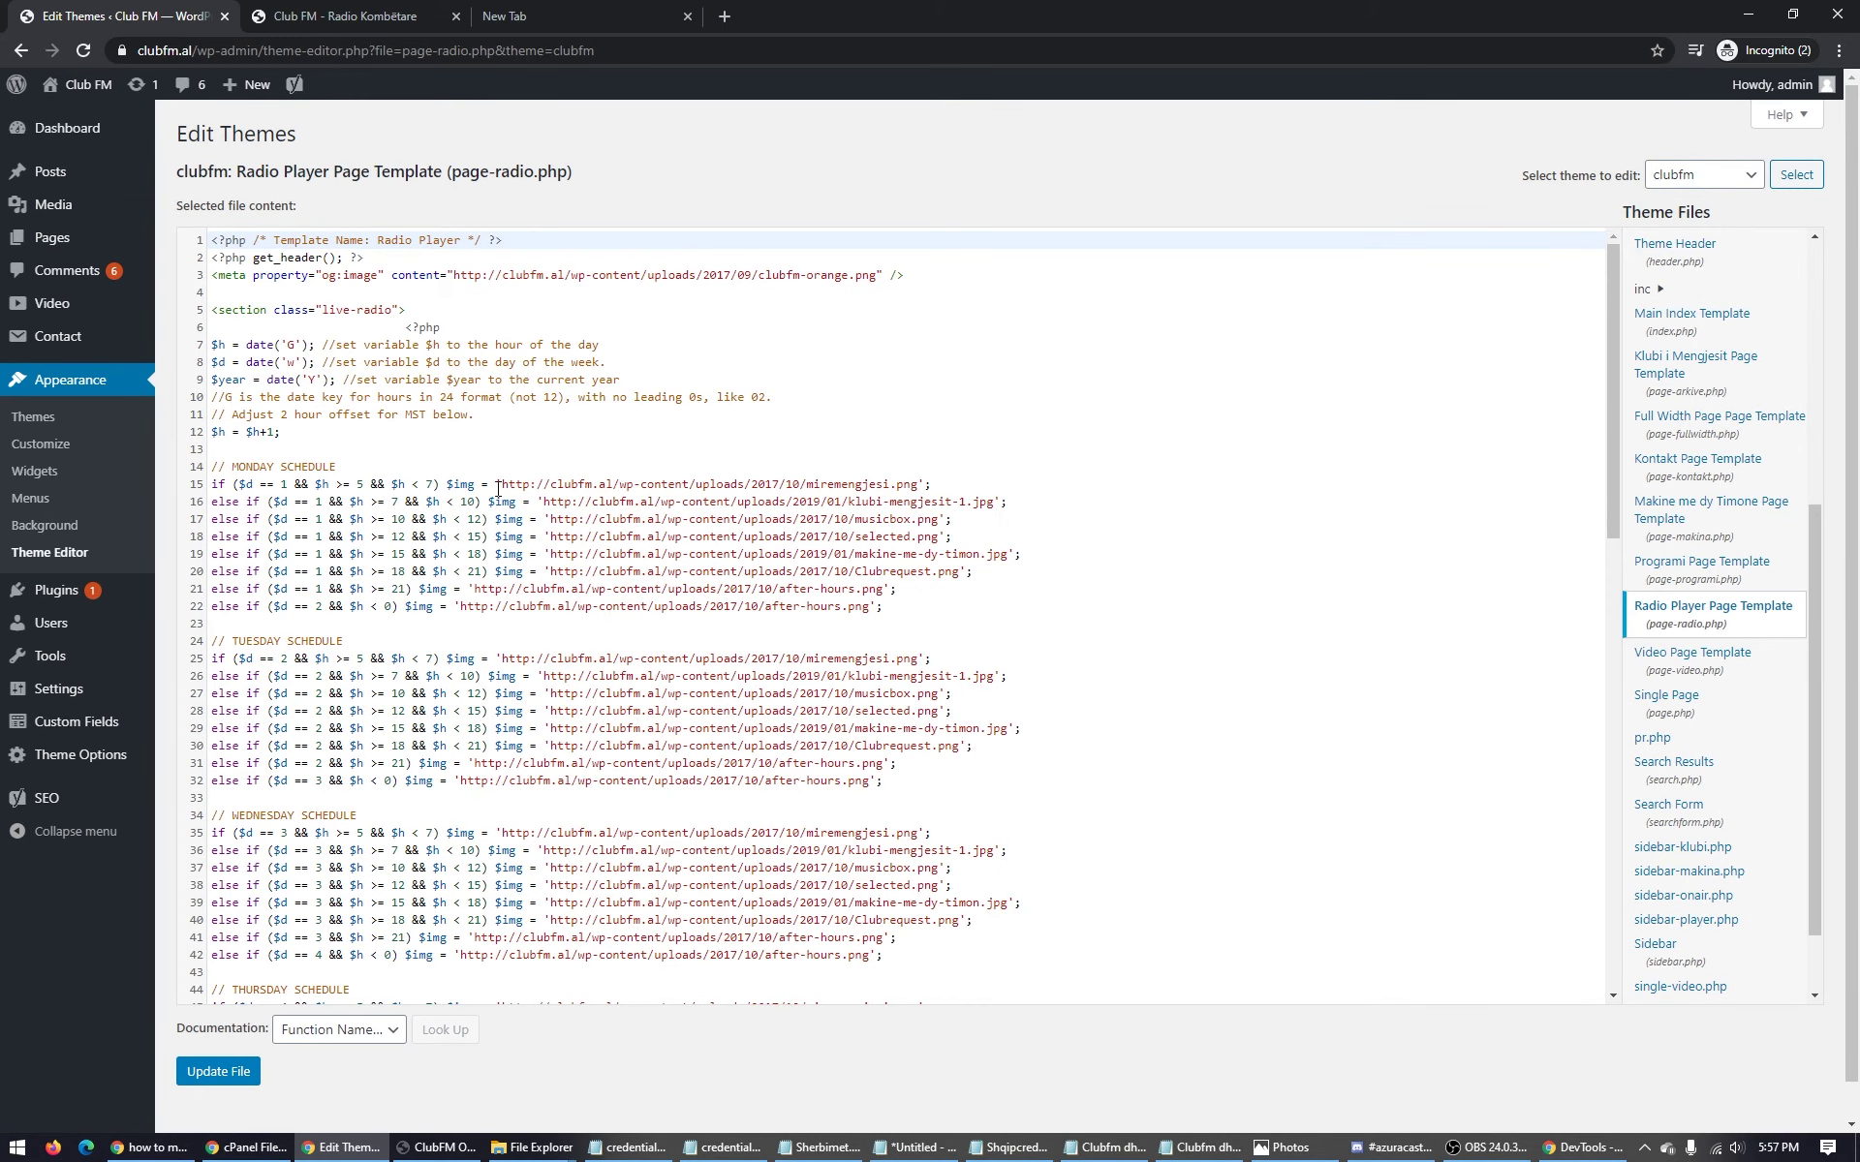
# Change the $img URLs on lines 15–22 from http to https, correcting a typo on line 19.
pyautogui.moveTo(500, 484); pyautogui.dragTo(921, 484)
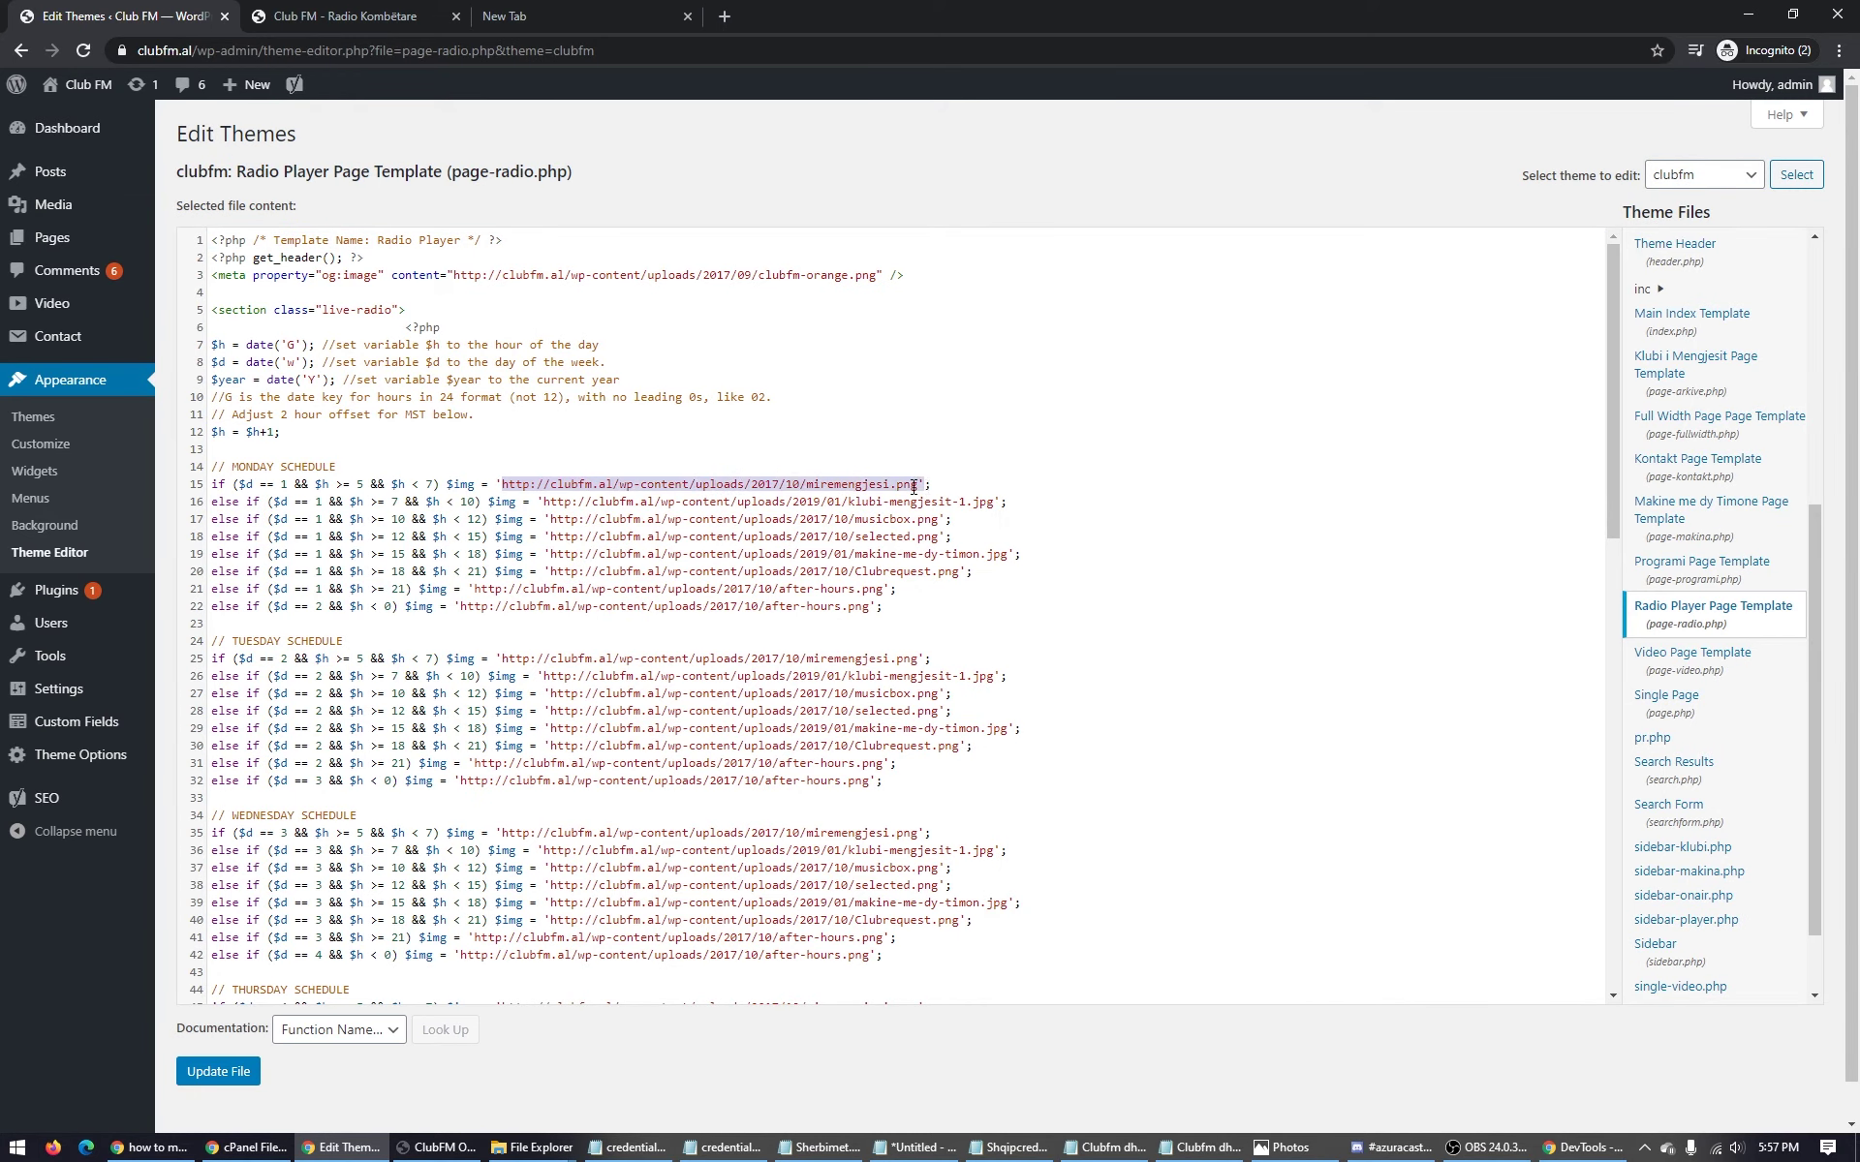
pyautogui.click(499, 483)
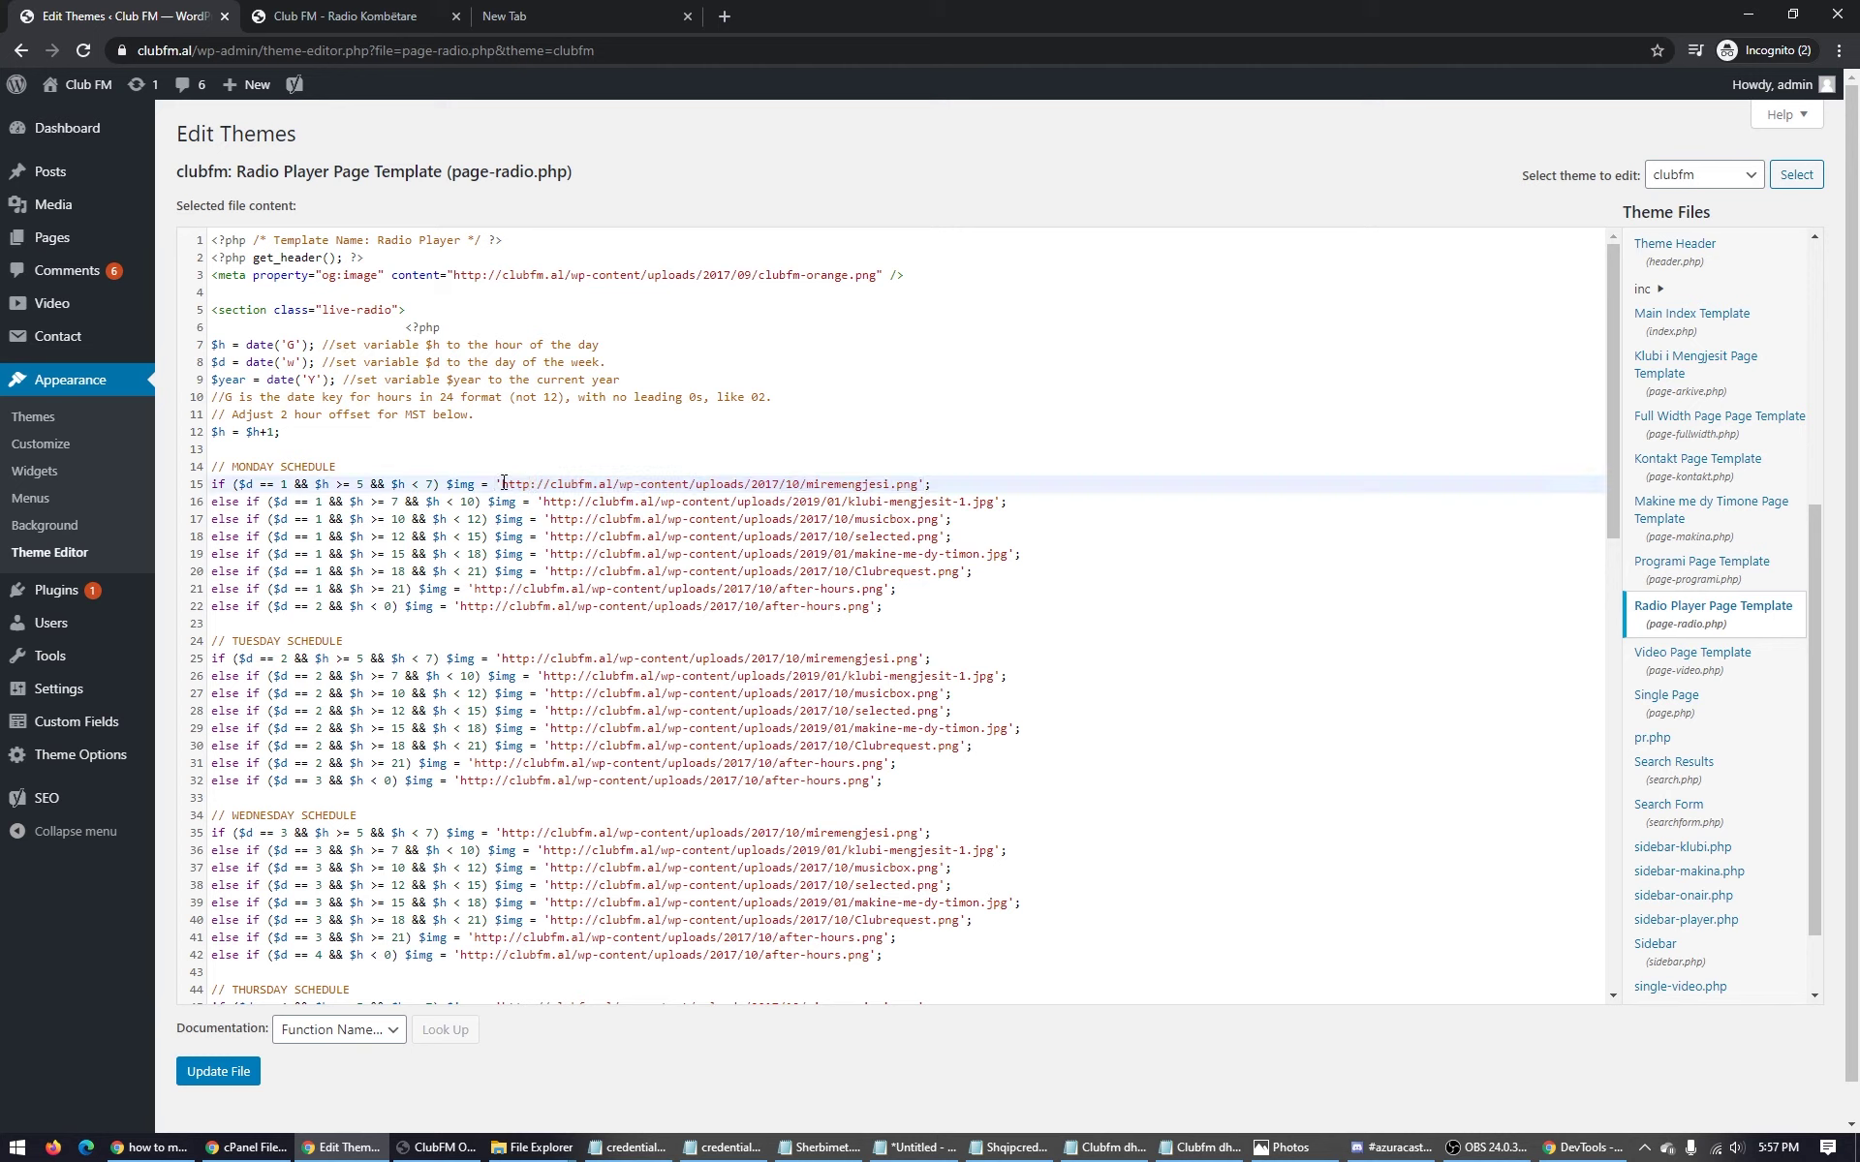
pyautogui.tripleClick(476, 274)
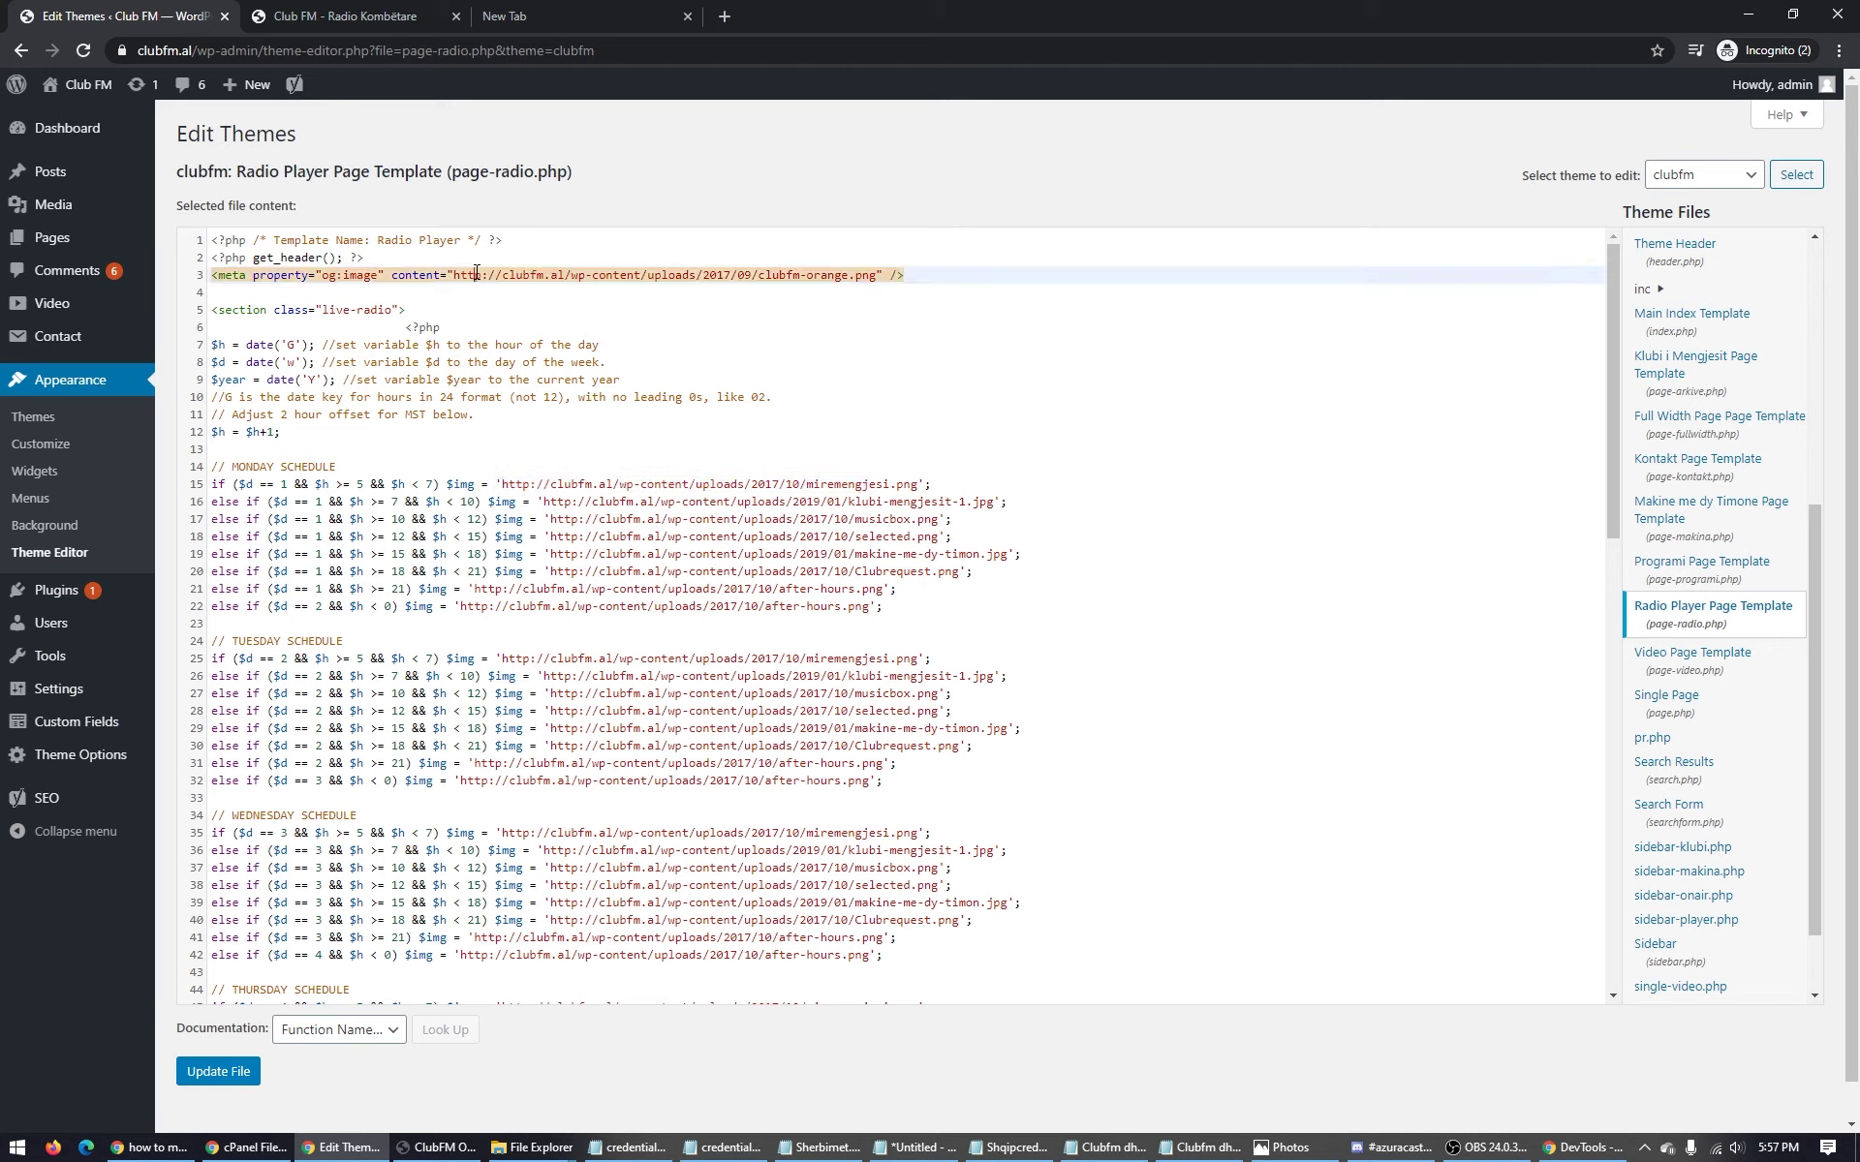
pyautogui.write('s')
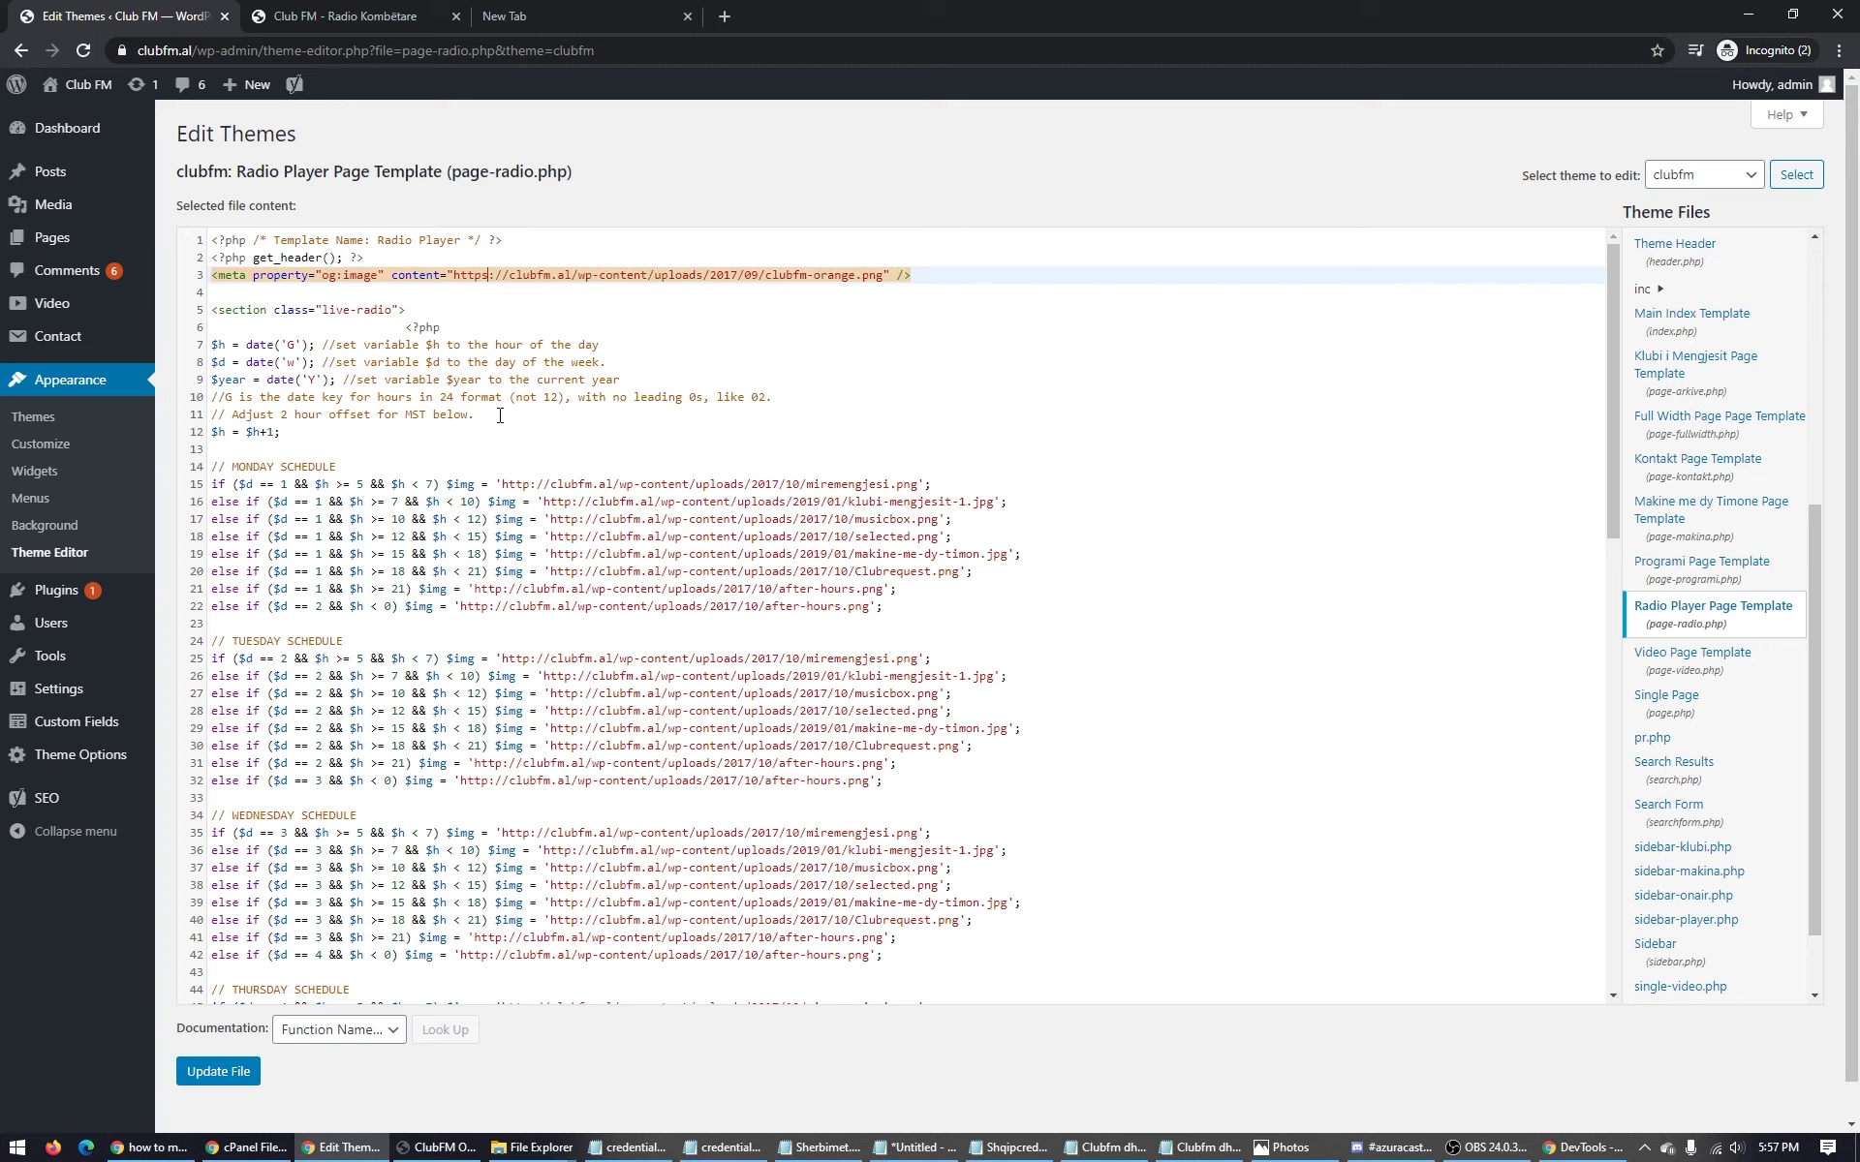
pyautogui.click(531, 485)
pyautogui.write('s')
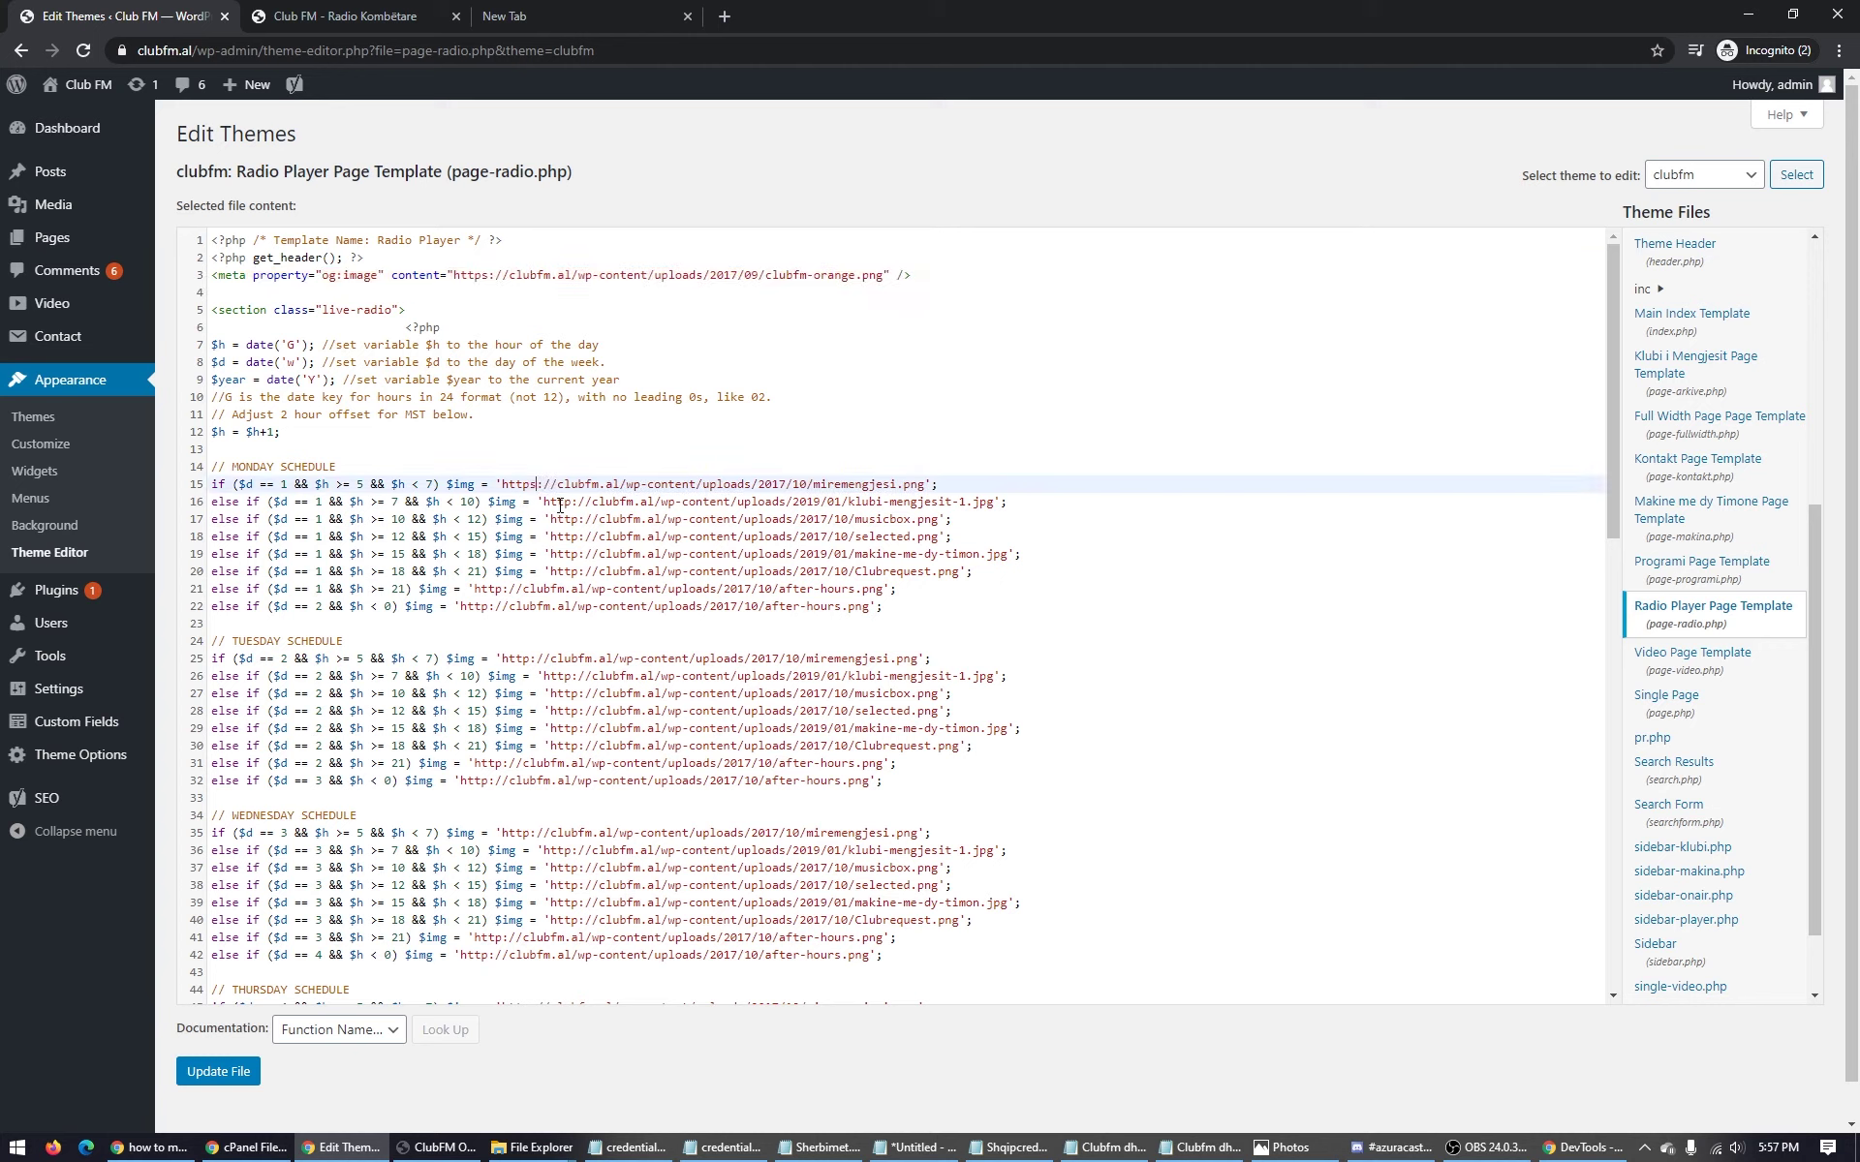
pyautogui.click(576, 503)
pyautogui.write('s')
pyautogui.click(578, 520)
pyautogui.write('s')
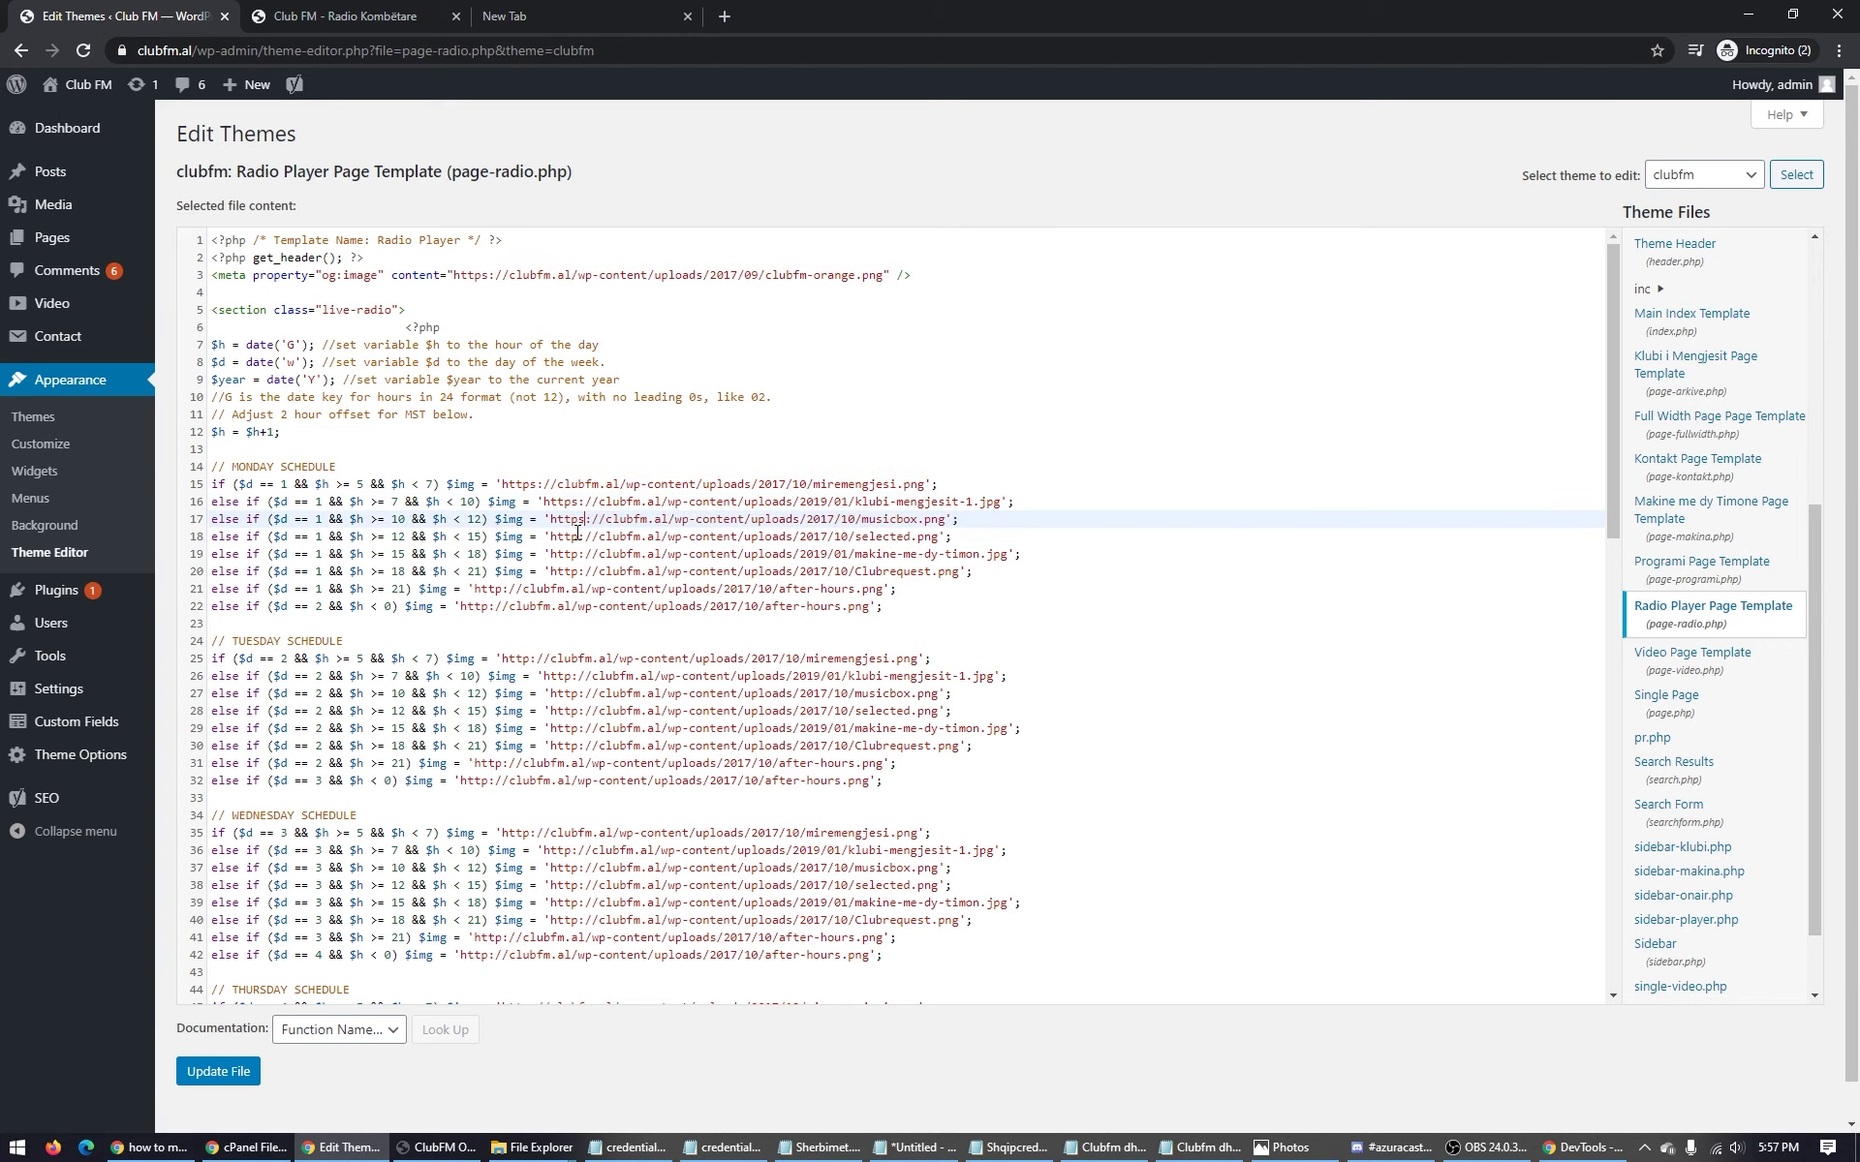
pyautogui.click(578, 538)
pyautogui.write('s')
pyautogui.click(575, 555)
pyautogui.write('s')
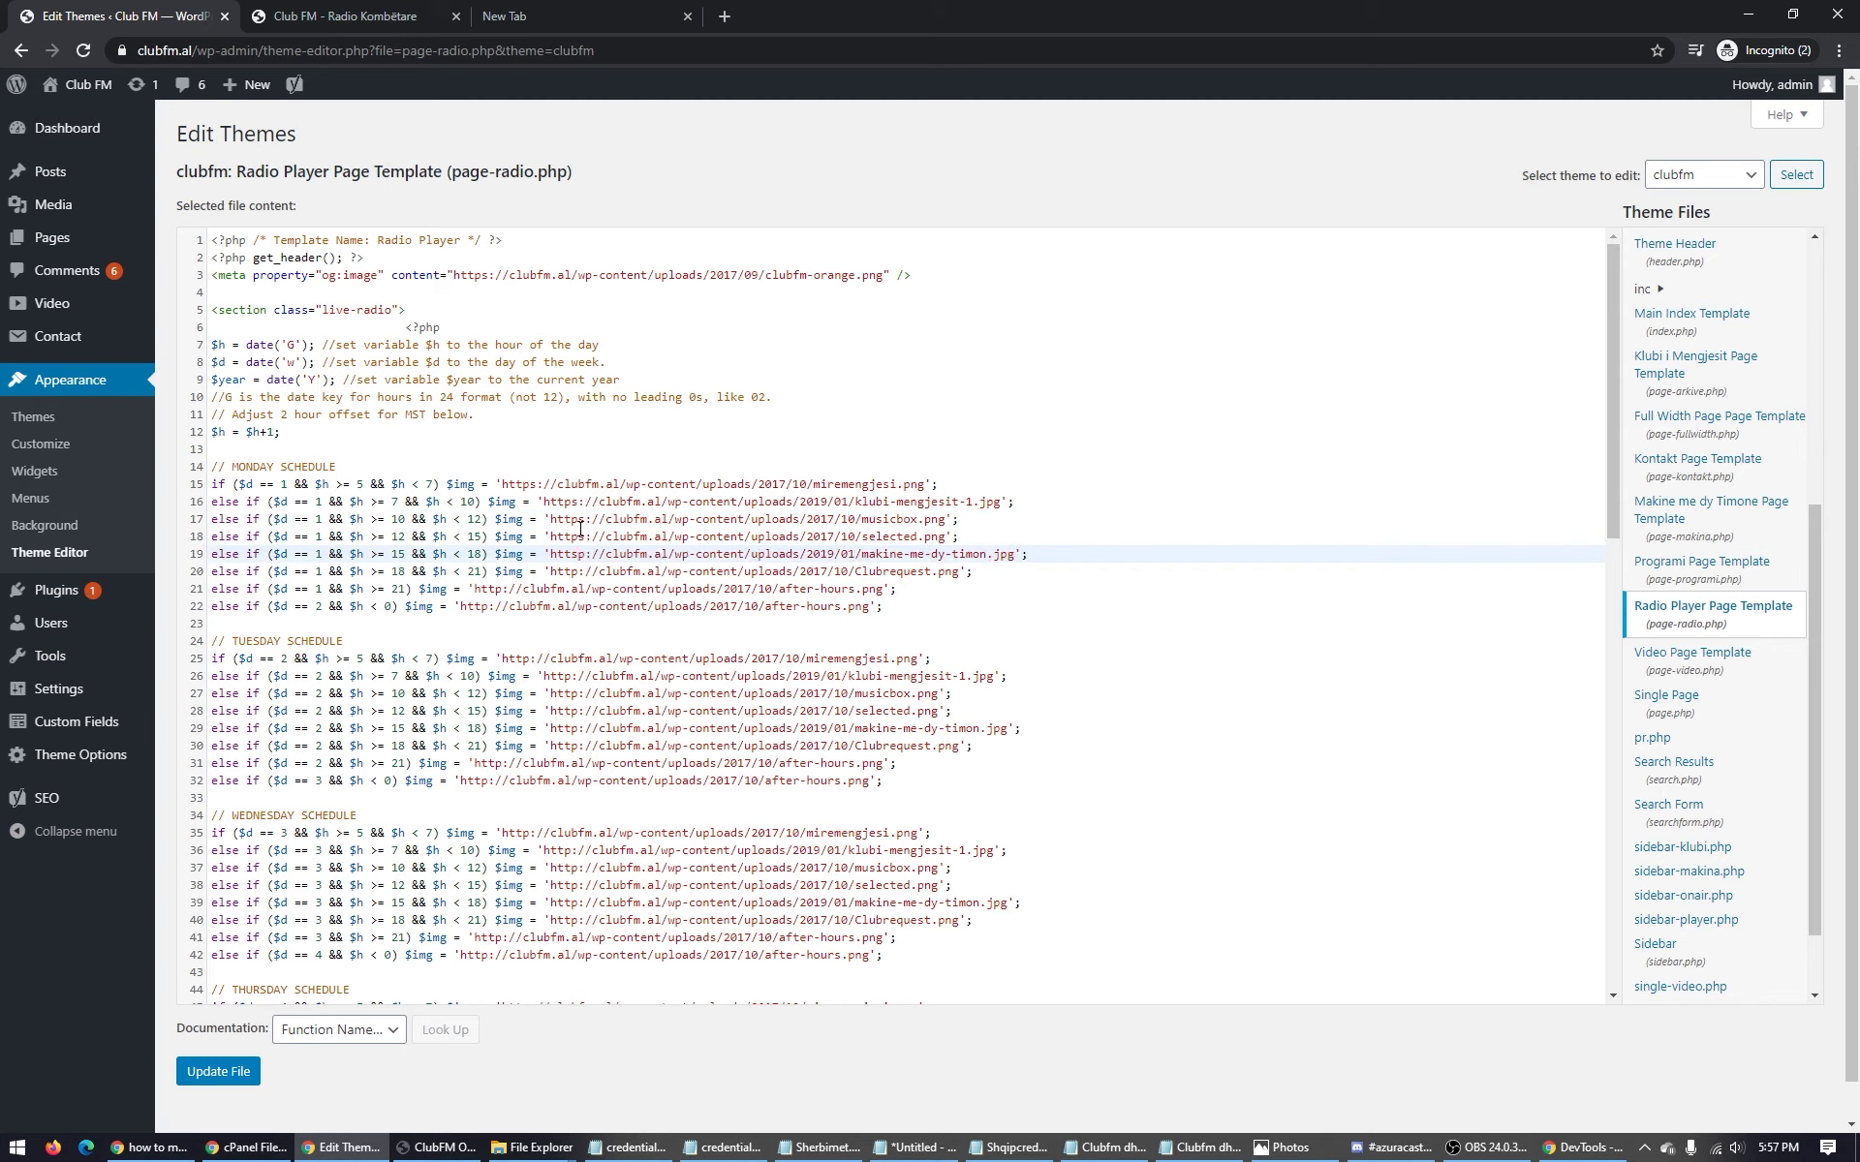
pyautogui.press('BackSpace')
pyautogui.press('Right')
pyautogui.write('s')
pyautogui.click(579, 571)
pyautogui.write('s')
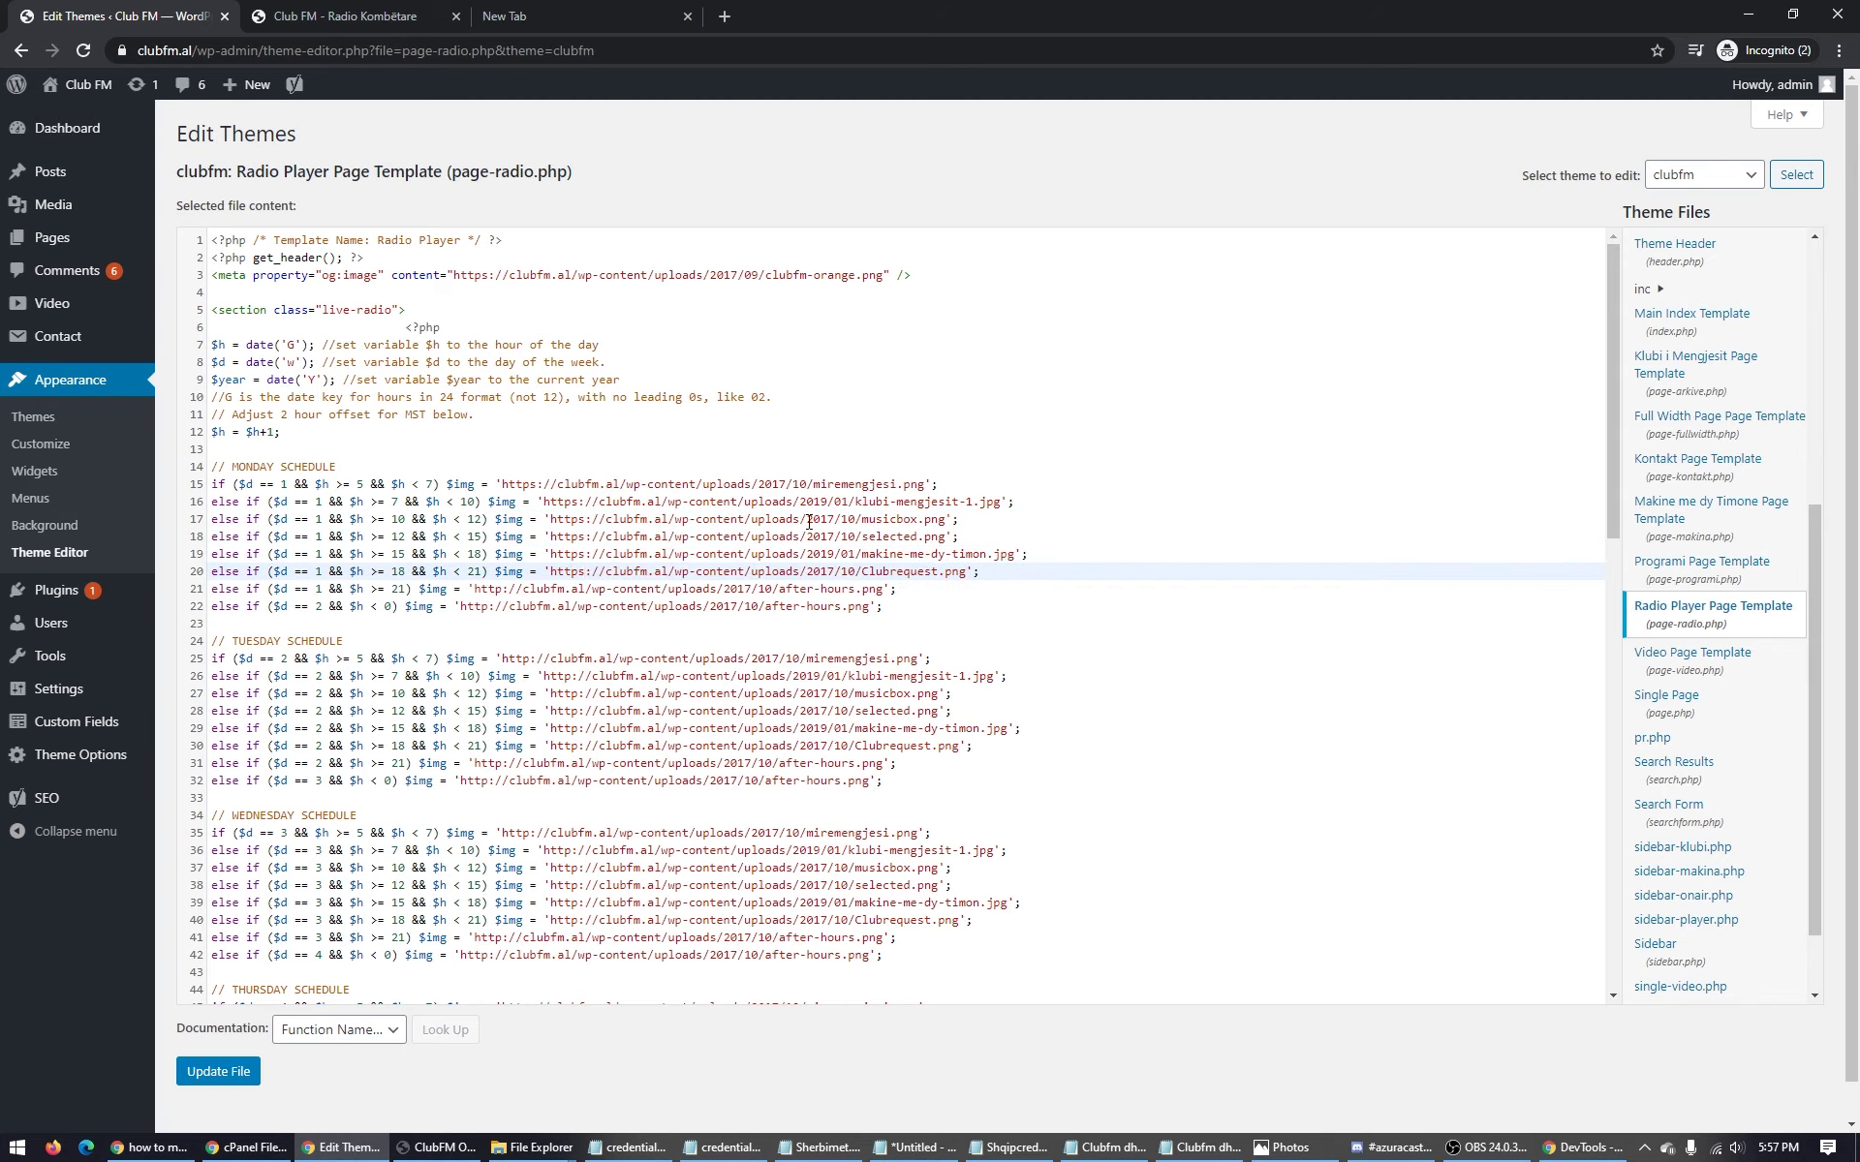
pyautogui.click(504, 589)
pyautogui.write('s')
pyautogui.click(489, 606)
pyautogui.write('s')
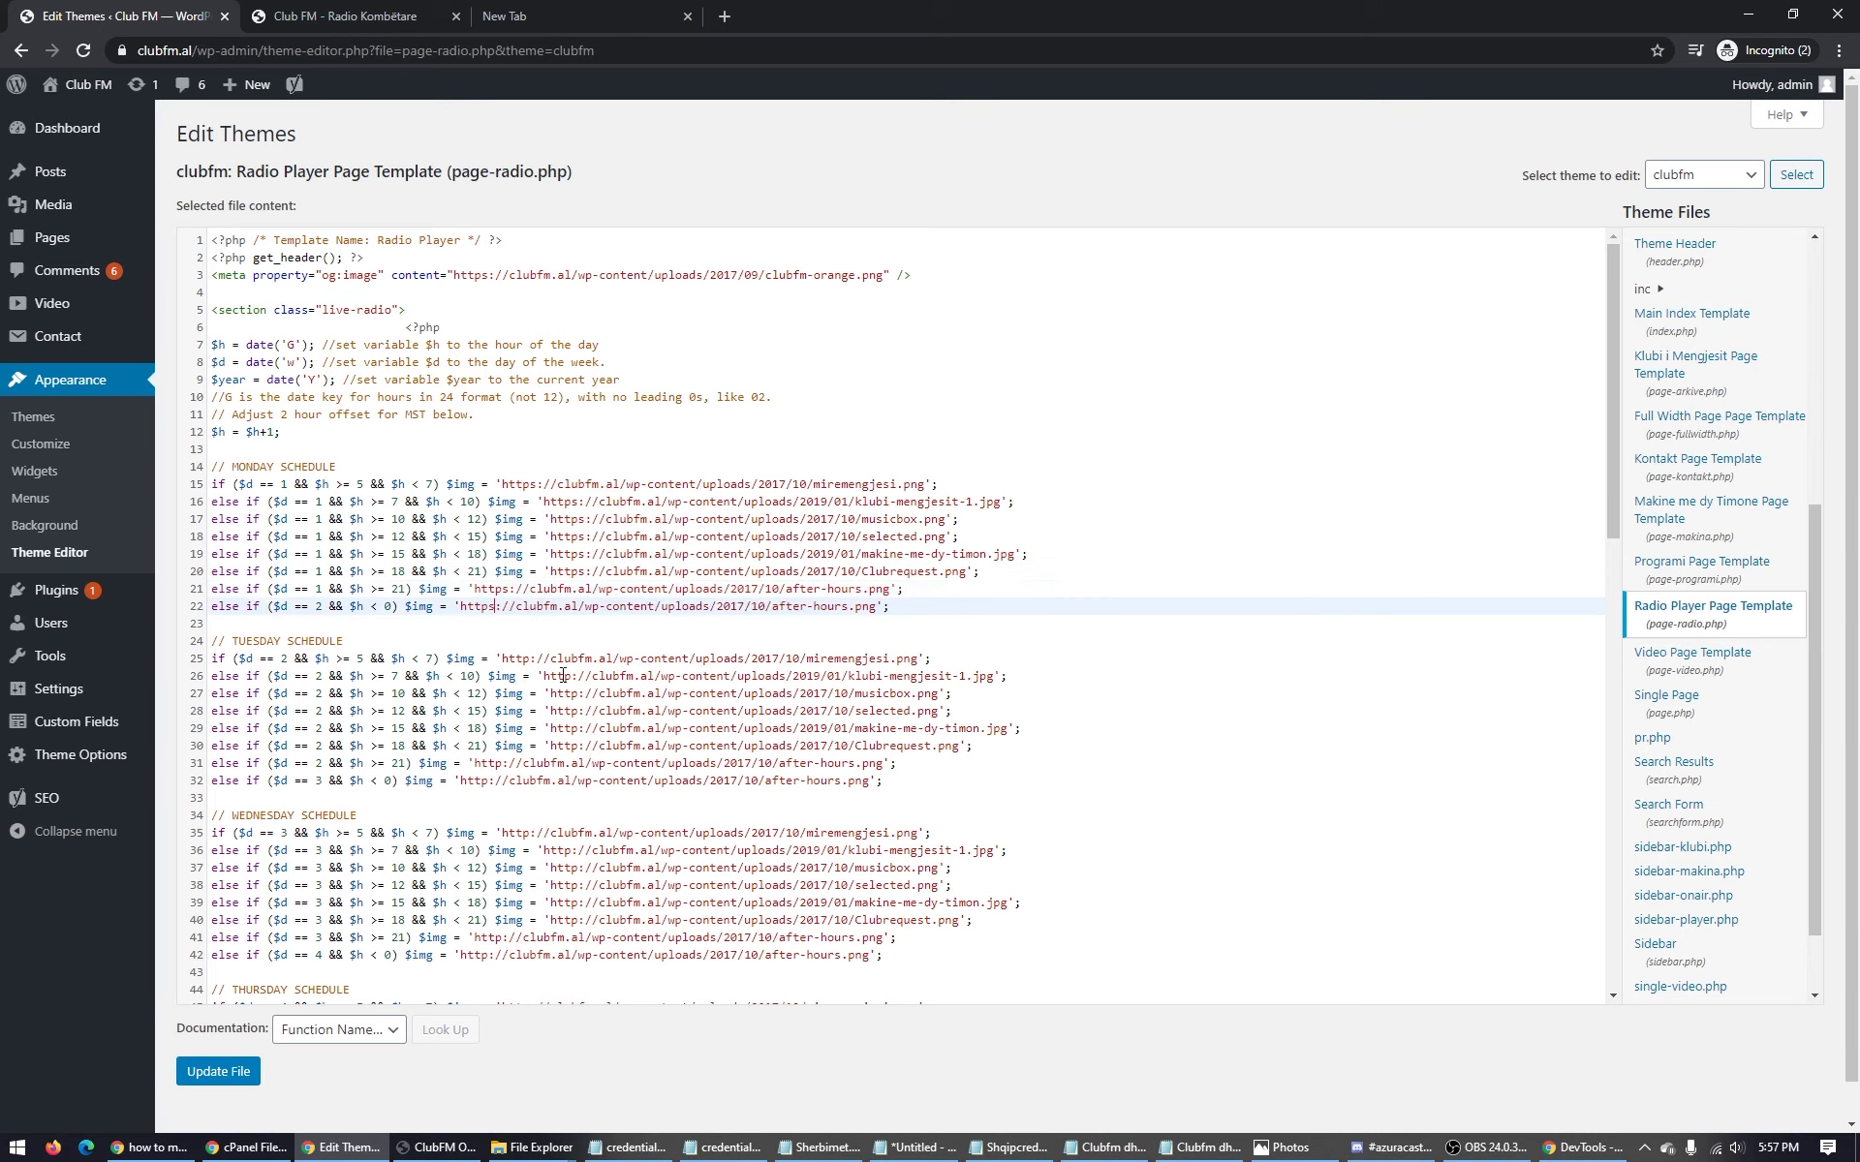
# Change the Tuesday $img URLs on lines 37–42 to https.
pyautogui.click(526, 661)
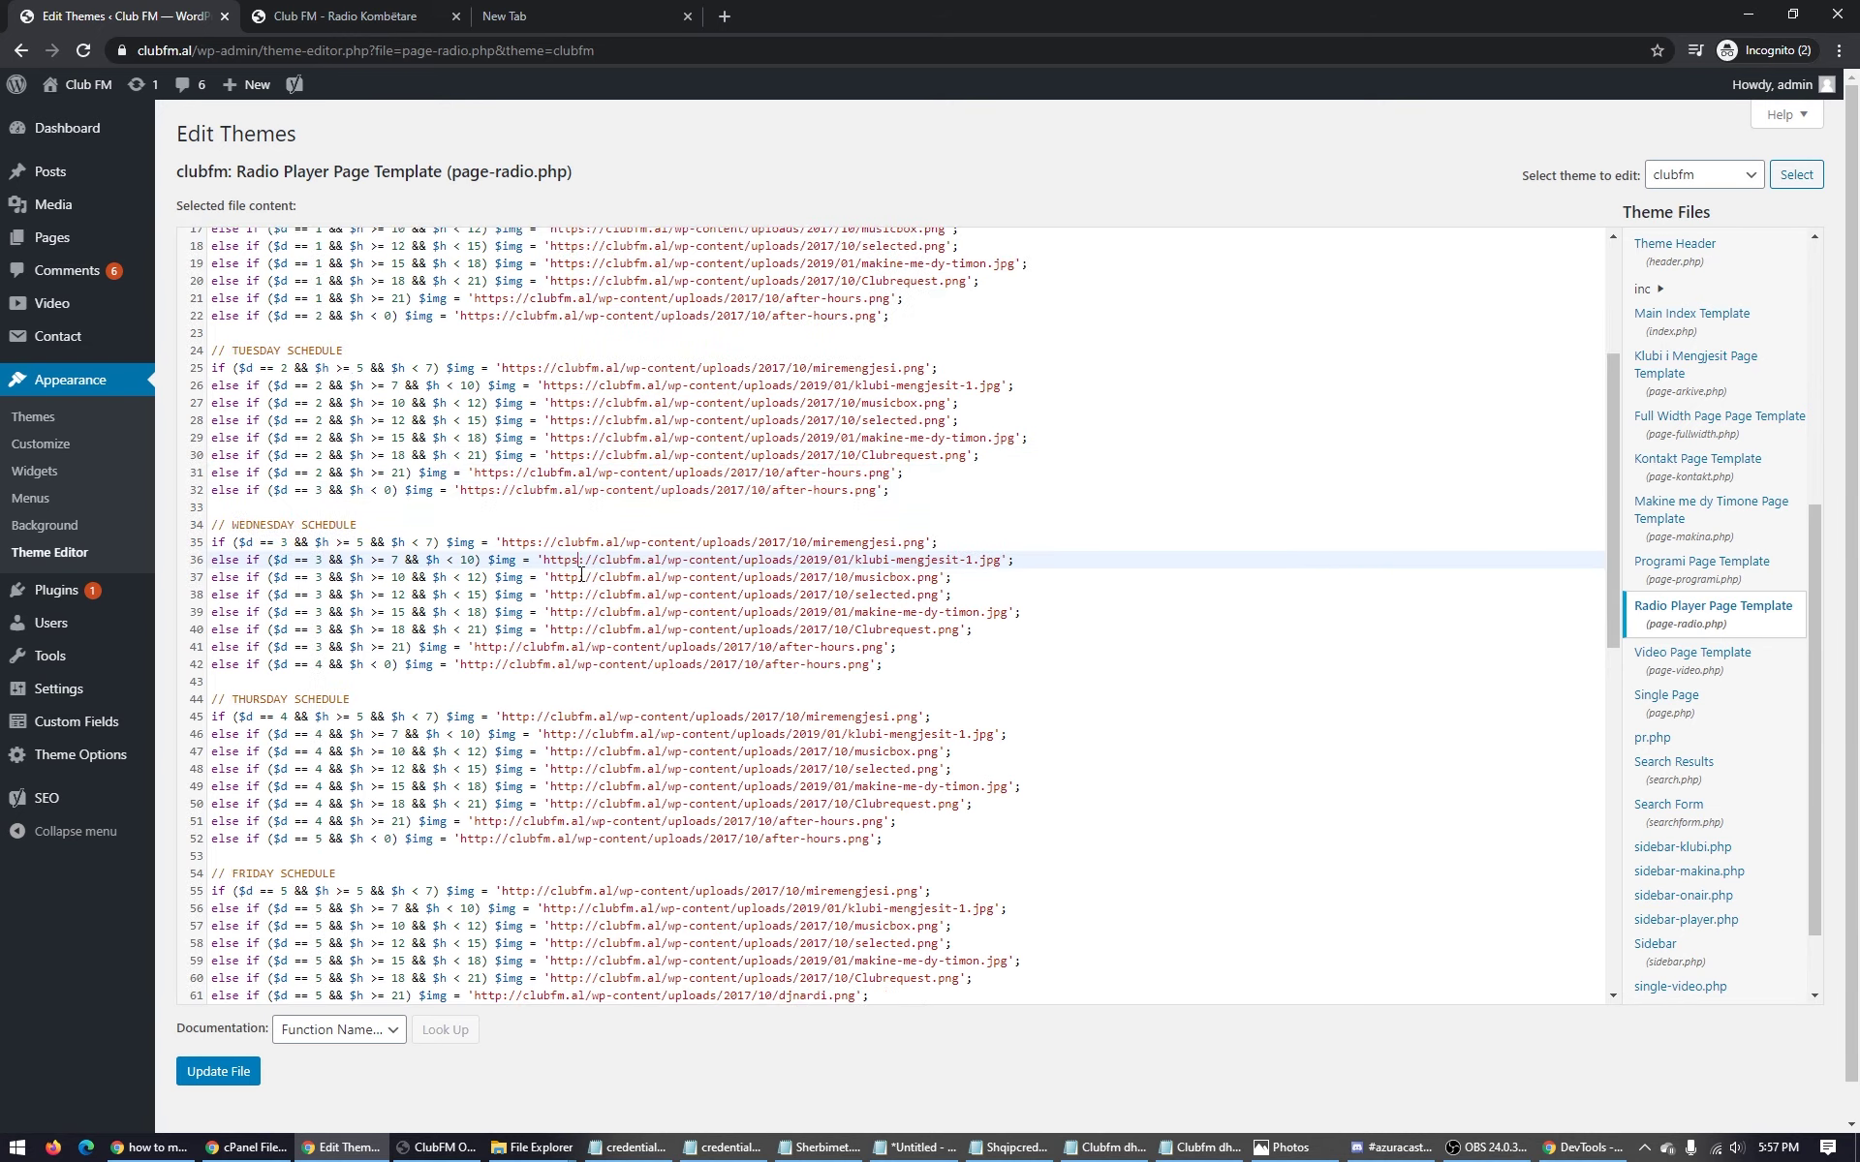
pyautogui.click(584, 577)
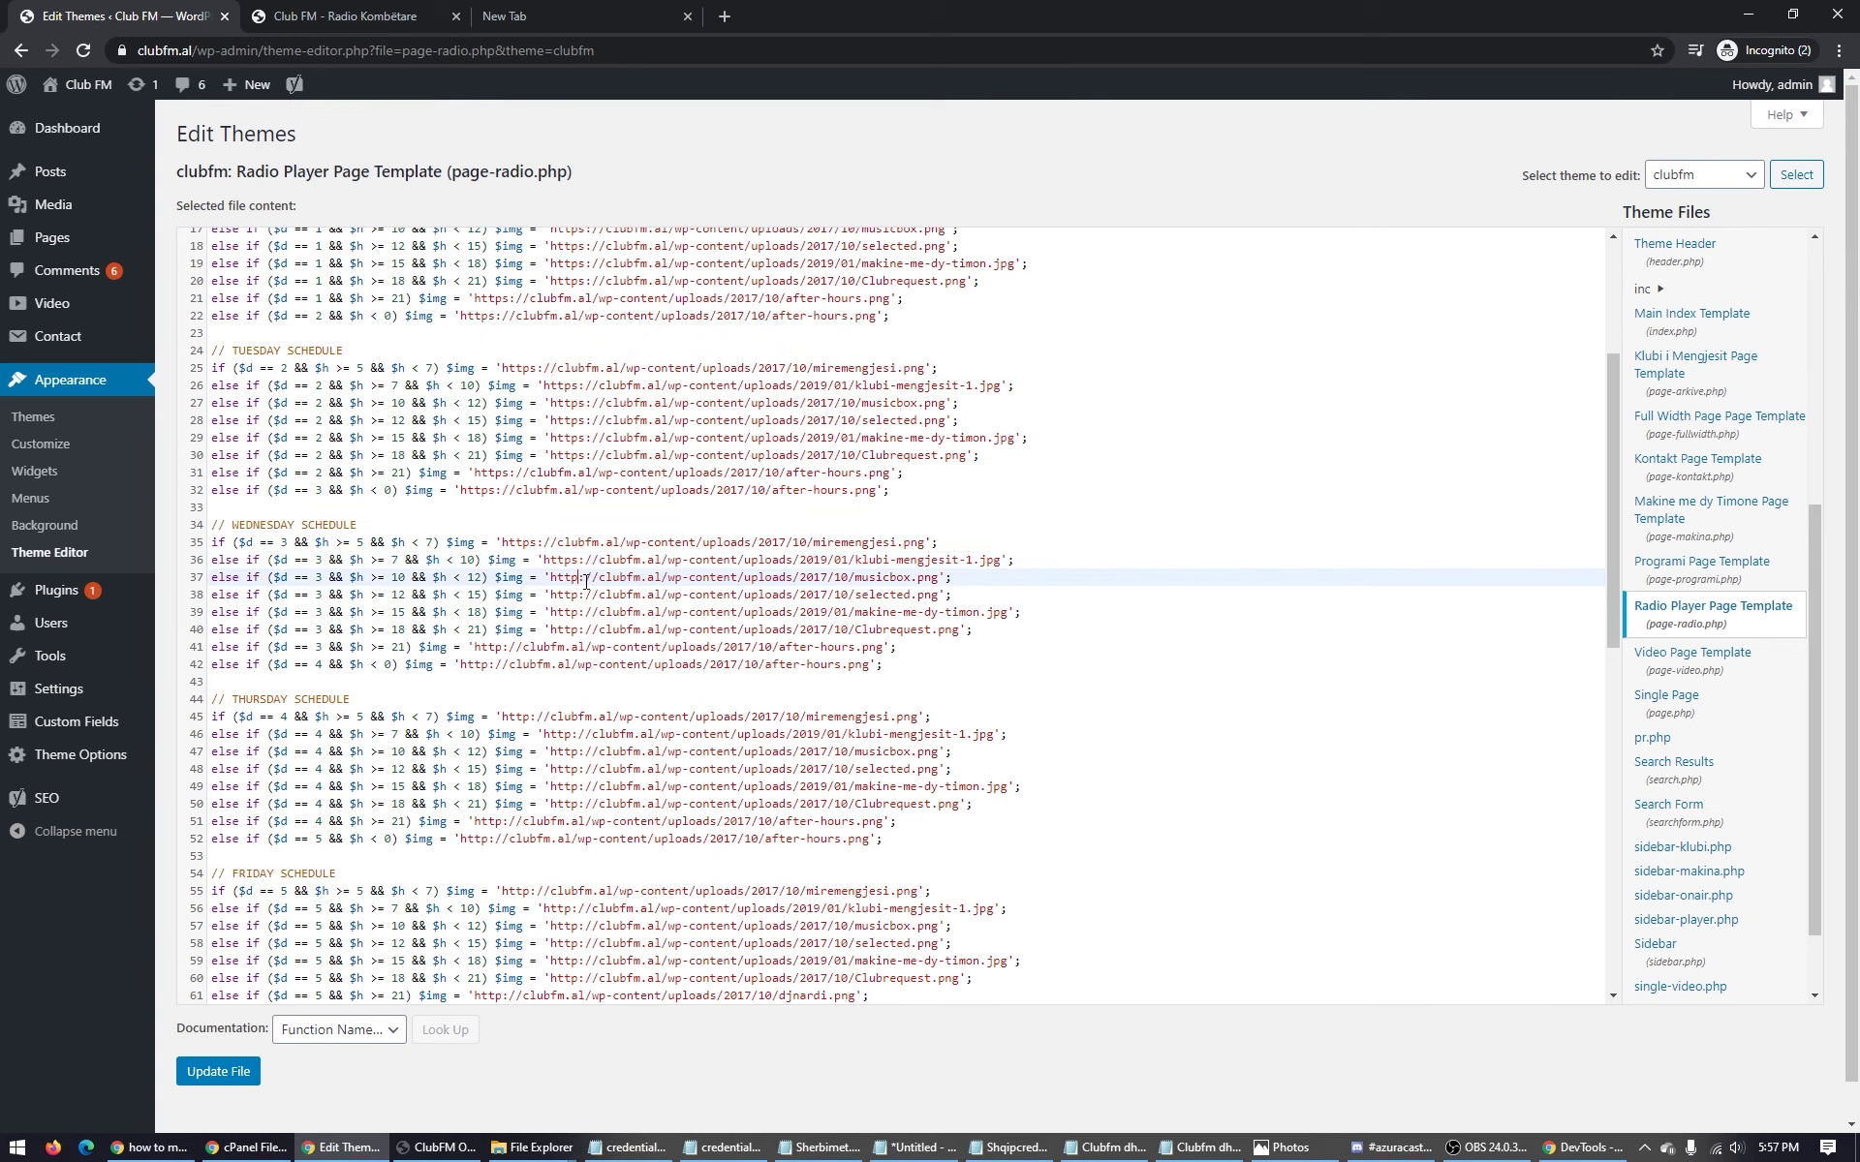
pyautogui.write('s')
pyautogui.click(578, 593)
pyautogui.write('s')
pyautogui.click(581, 612)
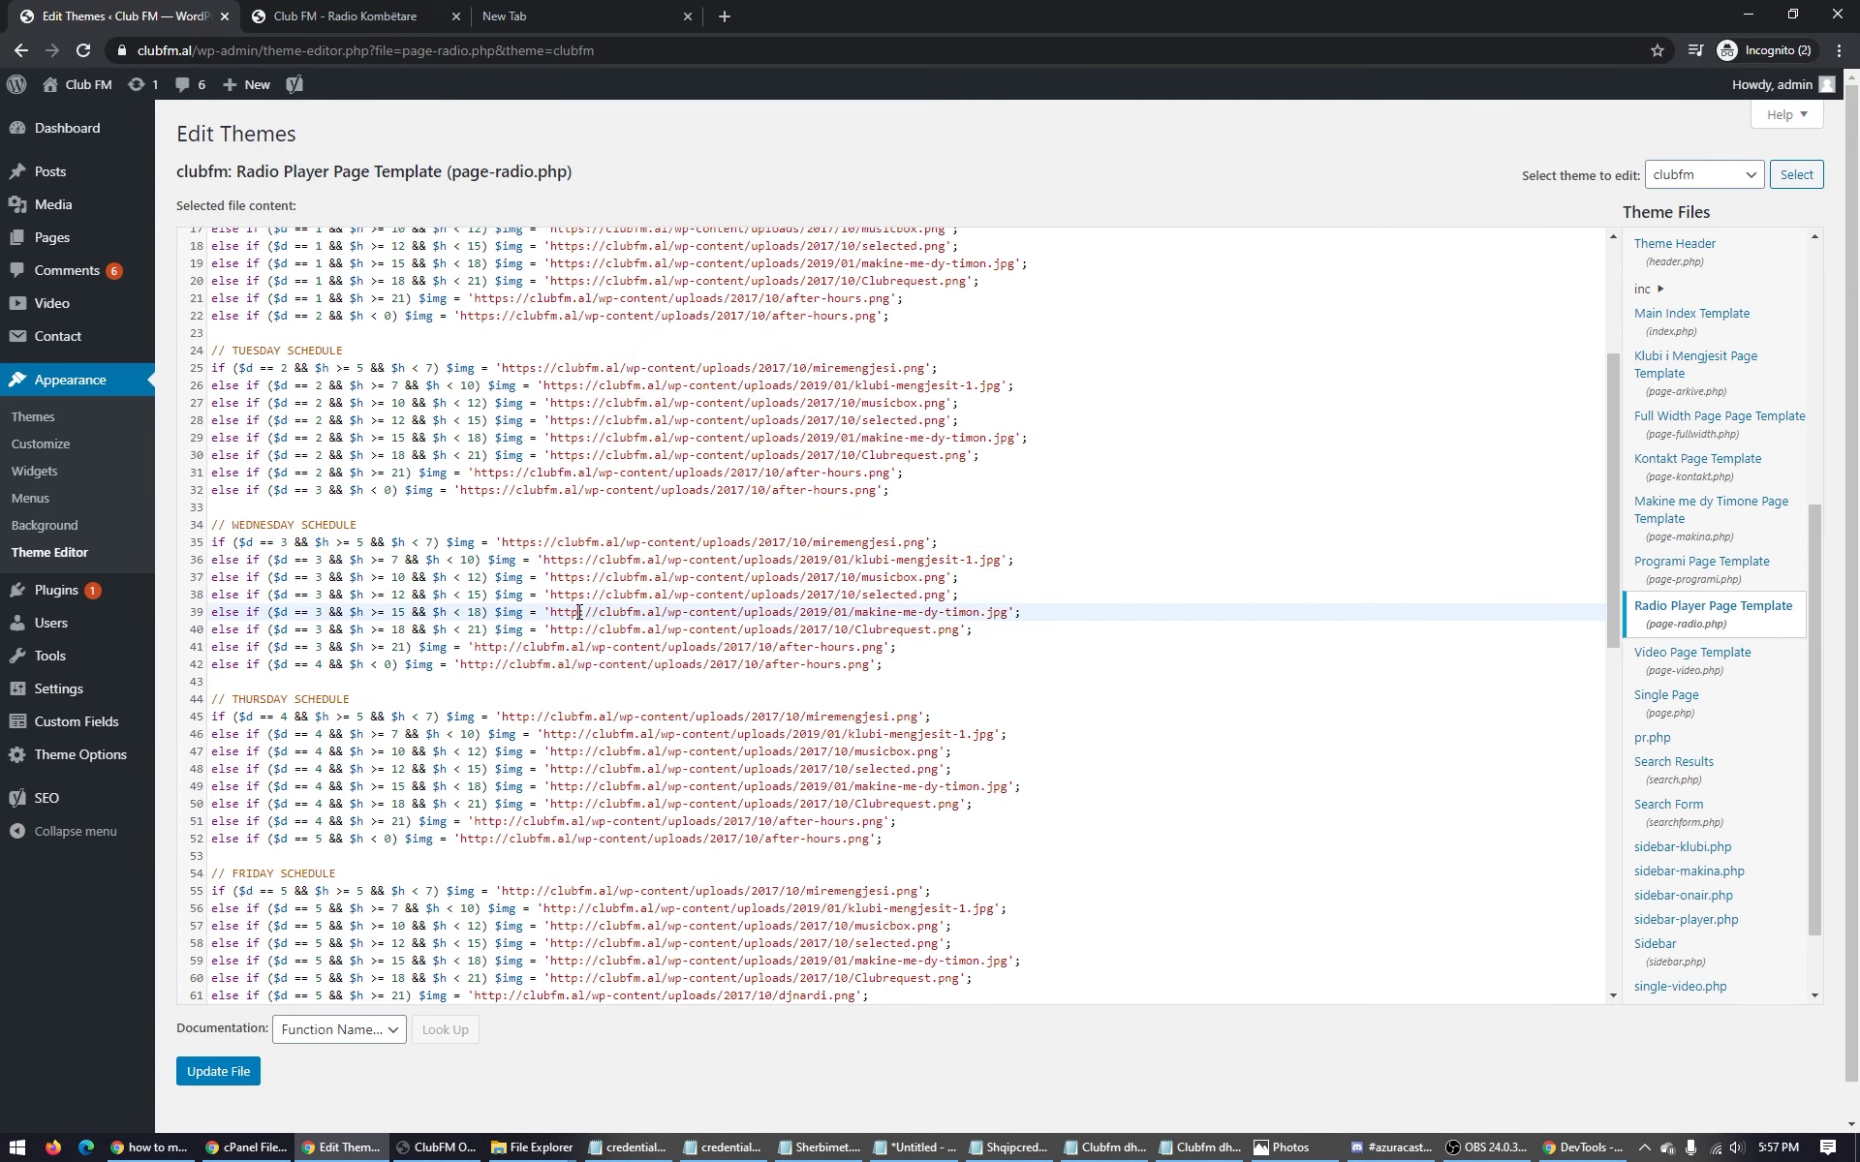
pyautogui.write('s')
pyautogui.click(579, 630)
pyautogui.write('s')
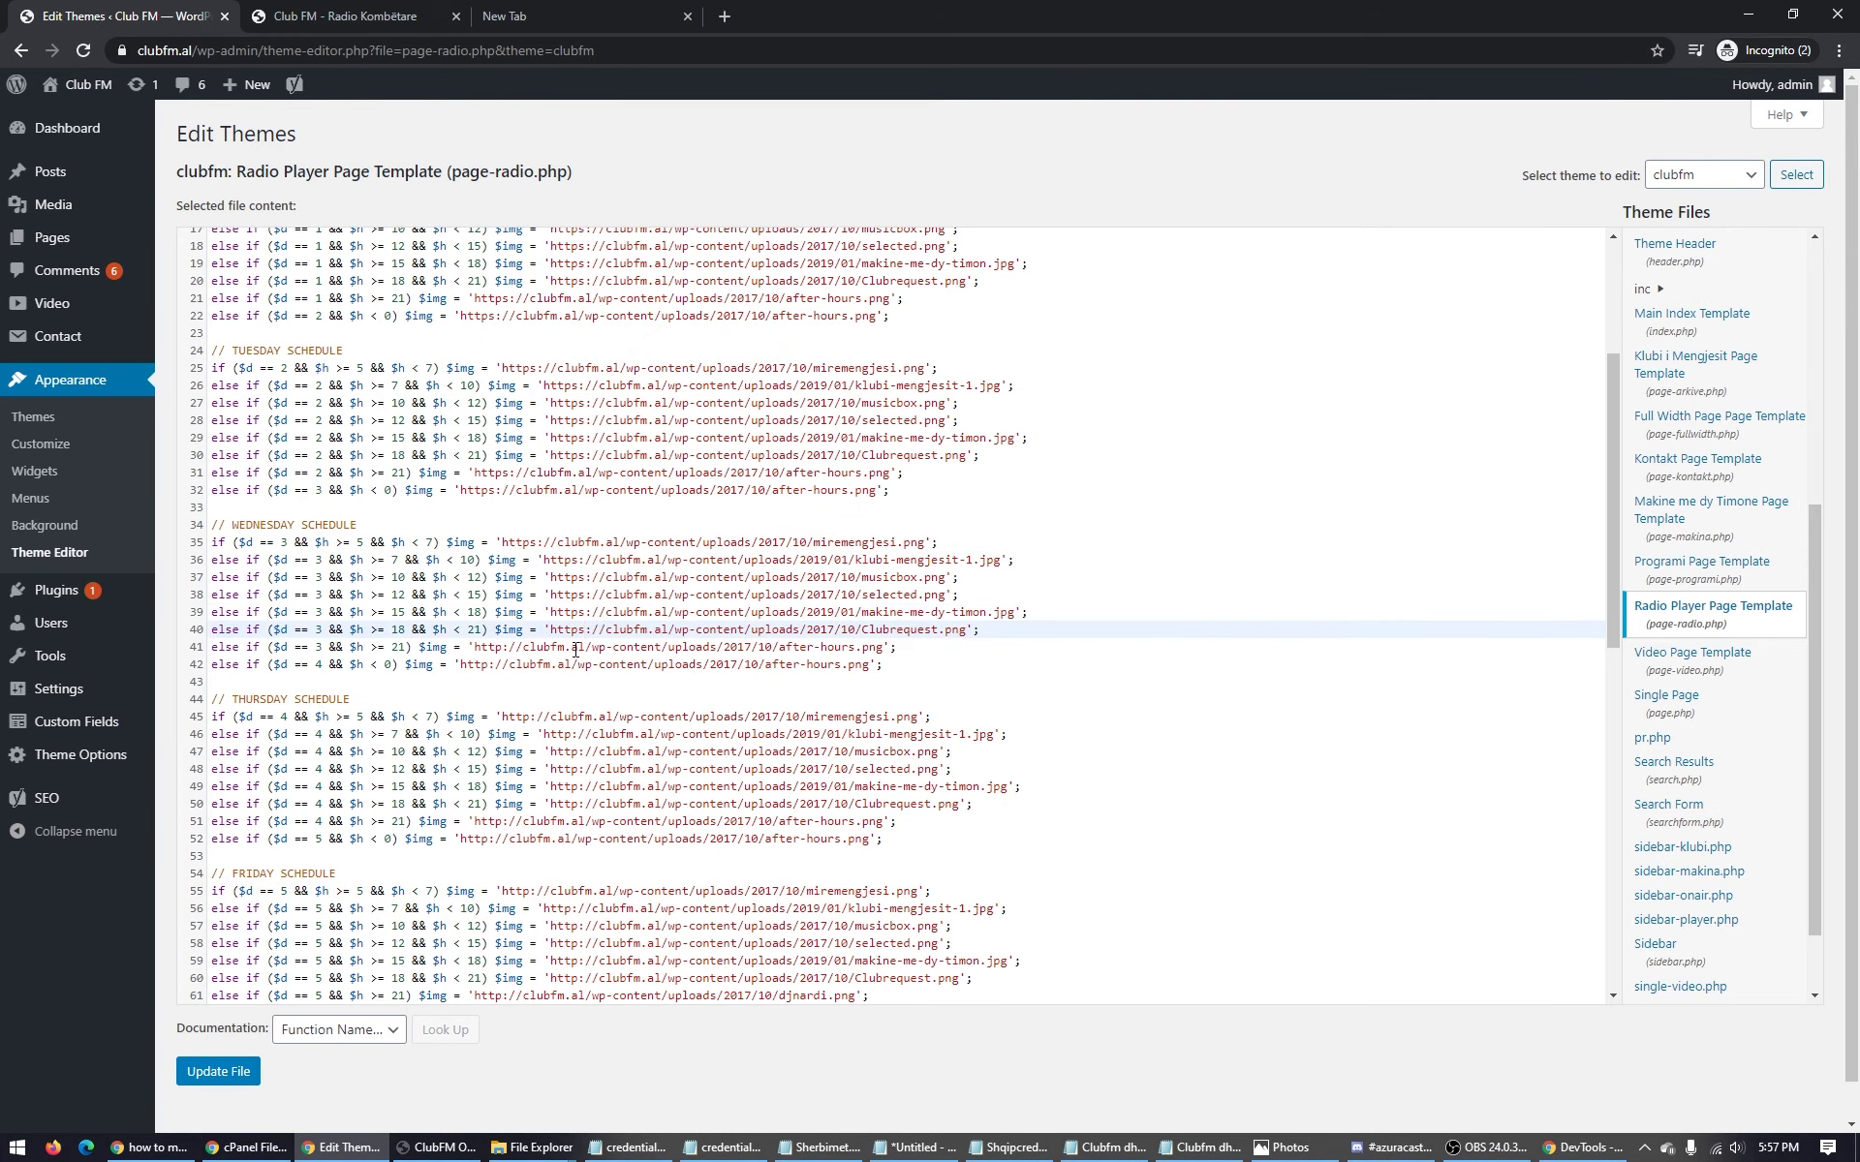
pyautogui.click(497, 647)
pyautogui.write('s')
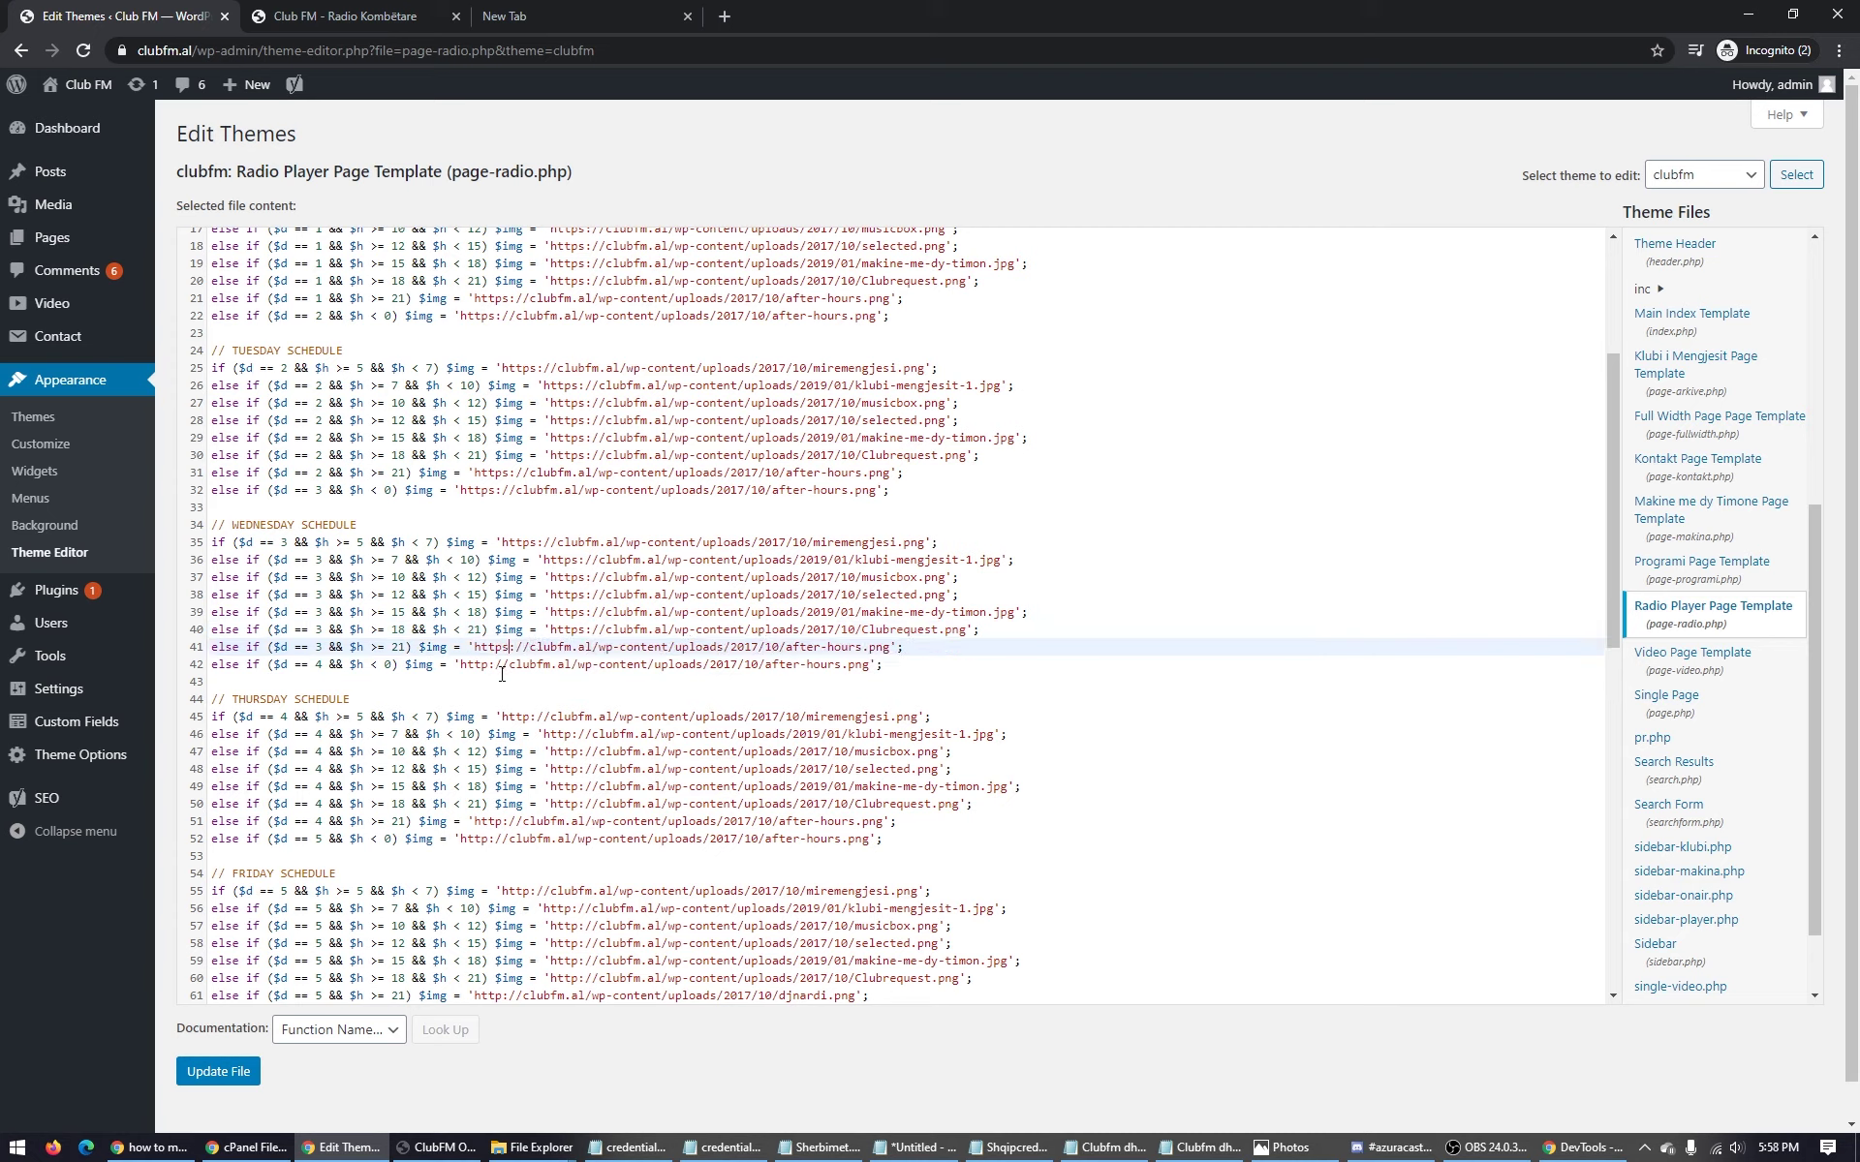
pyautogui.click(490, 664)
pyautogui.write('s')
# Change the $img URLs on lines 45–52 to https, removing a doubled s on line 49.
pyautogui.click(532, 717)
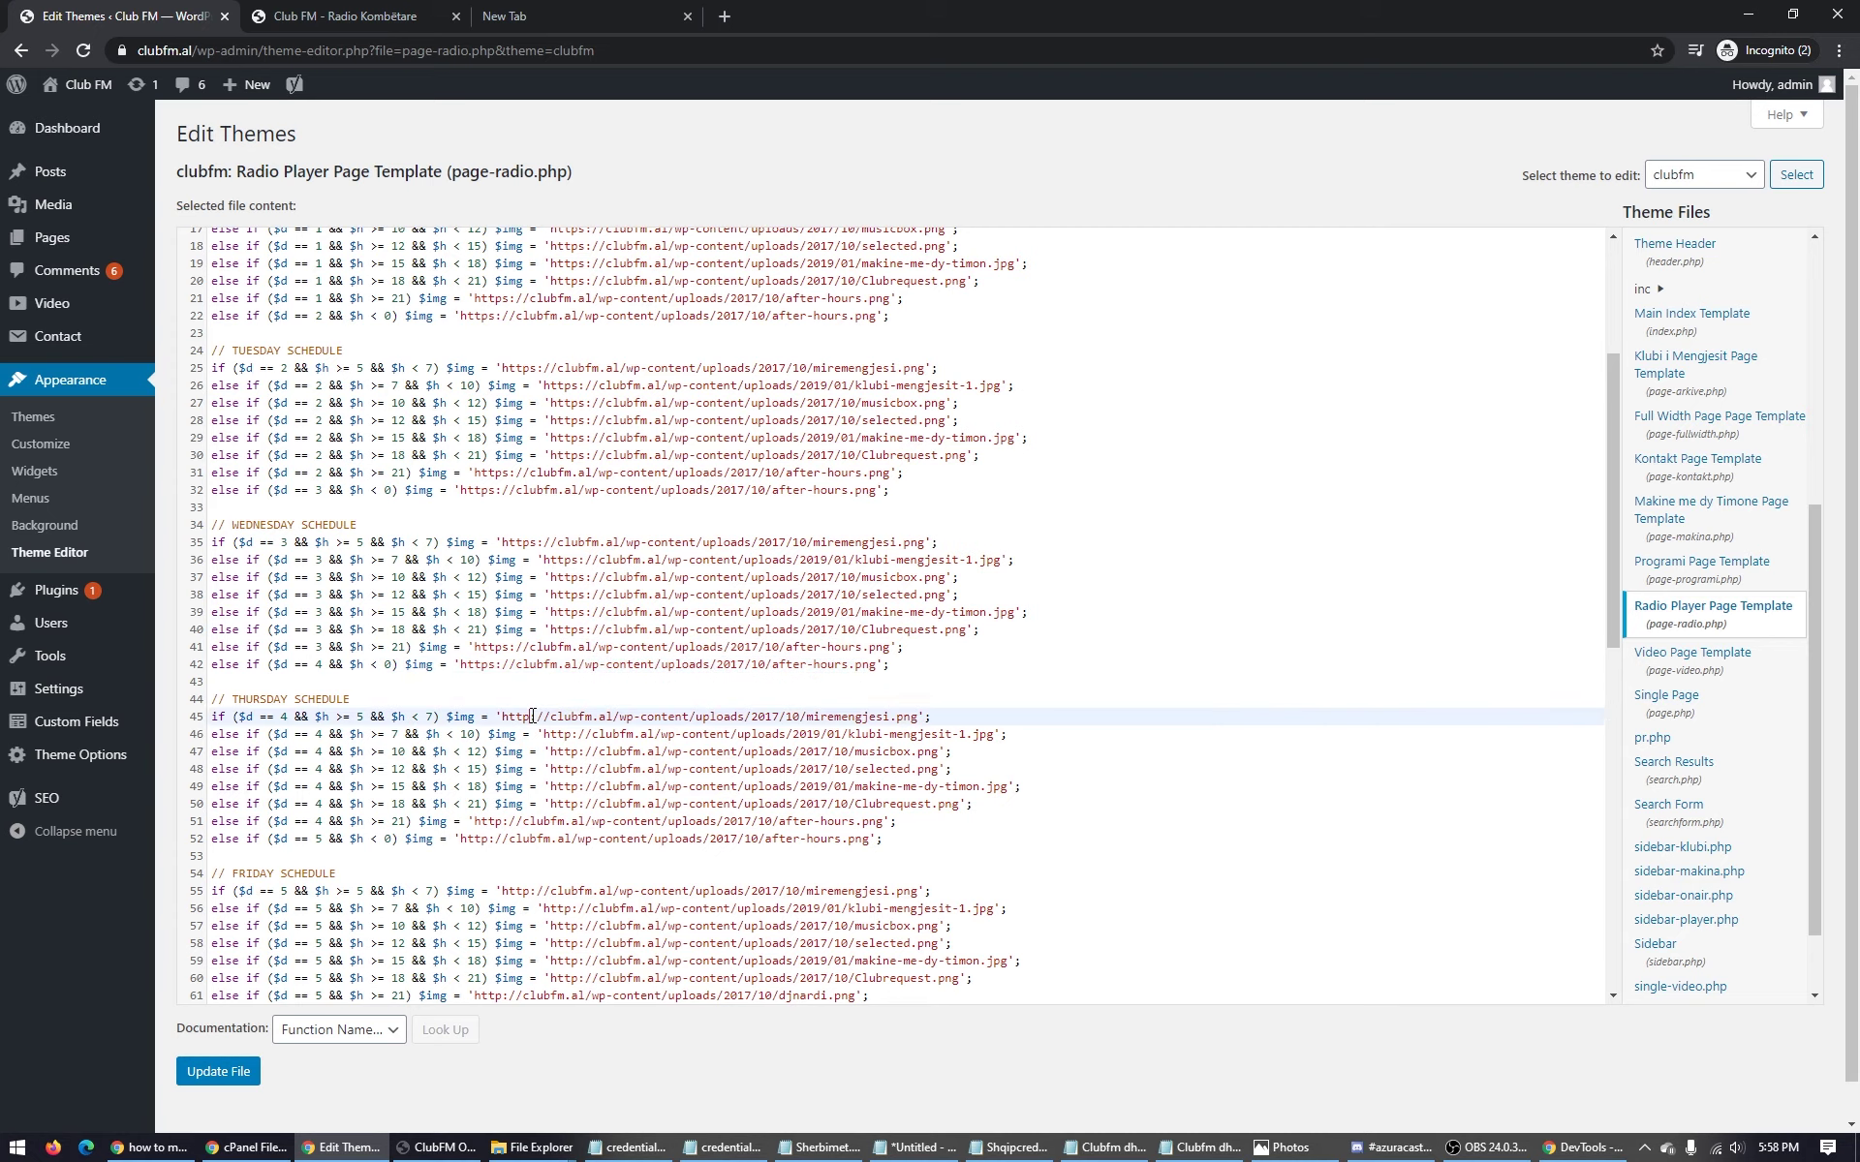
pyautogui.write('s')
pyautogui.click(572, 734)
pyautogui.write('s')
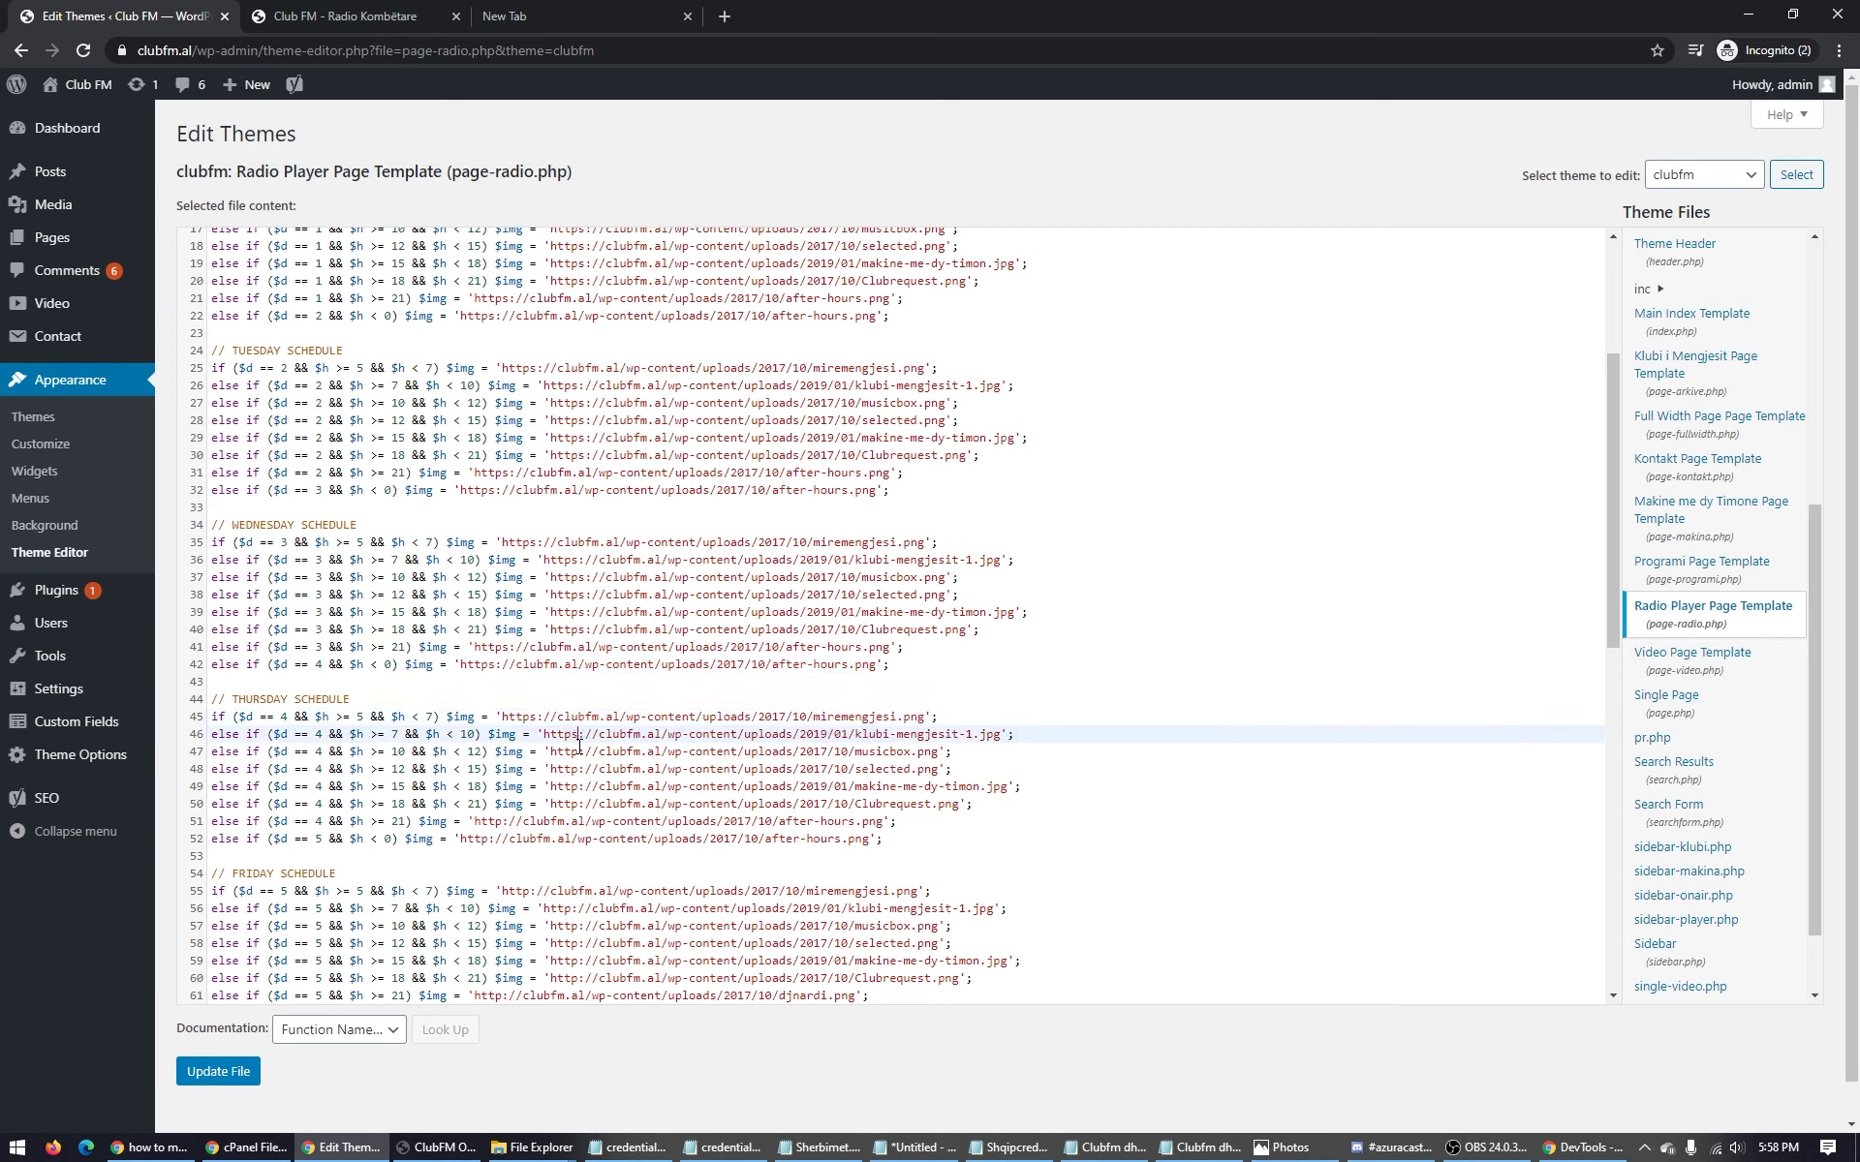
pyautogui.click(581, 752)
pyautogui.write('s')
pyautogui.click(578, 769)
pyautogui.write('s')
pyautogui.click(579, 786)
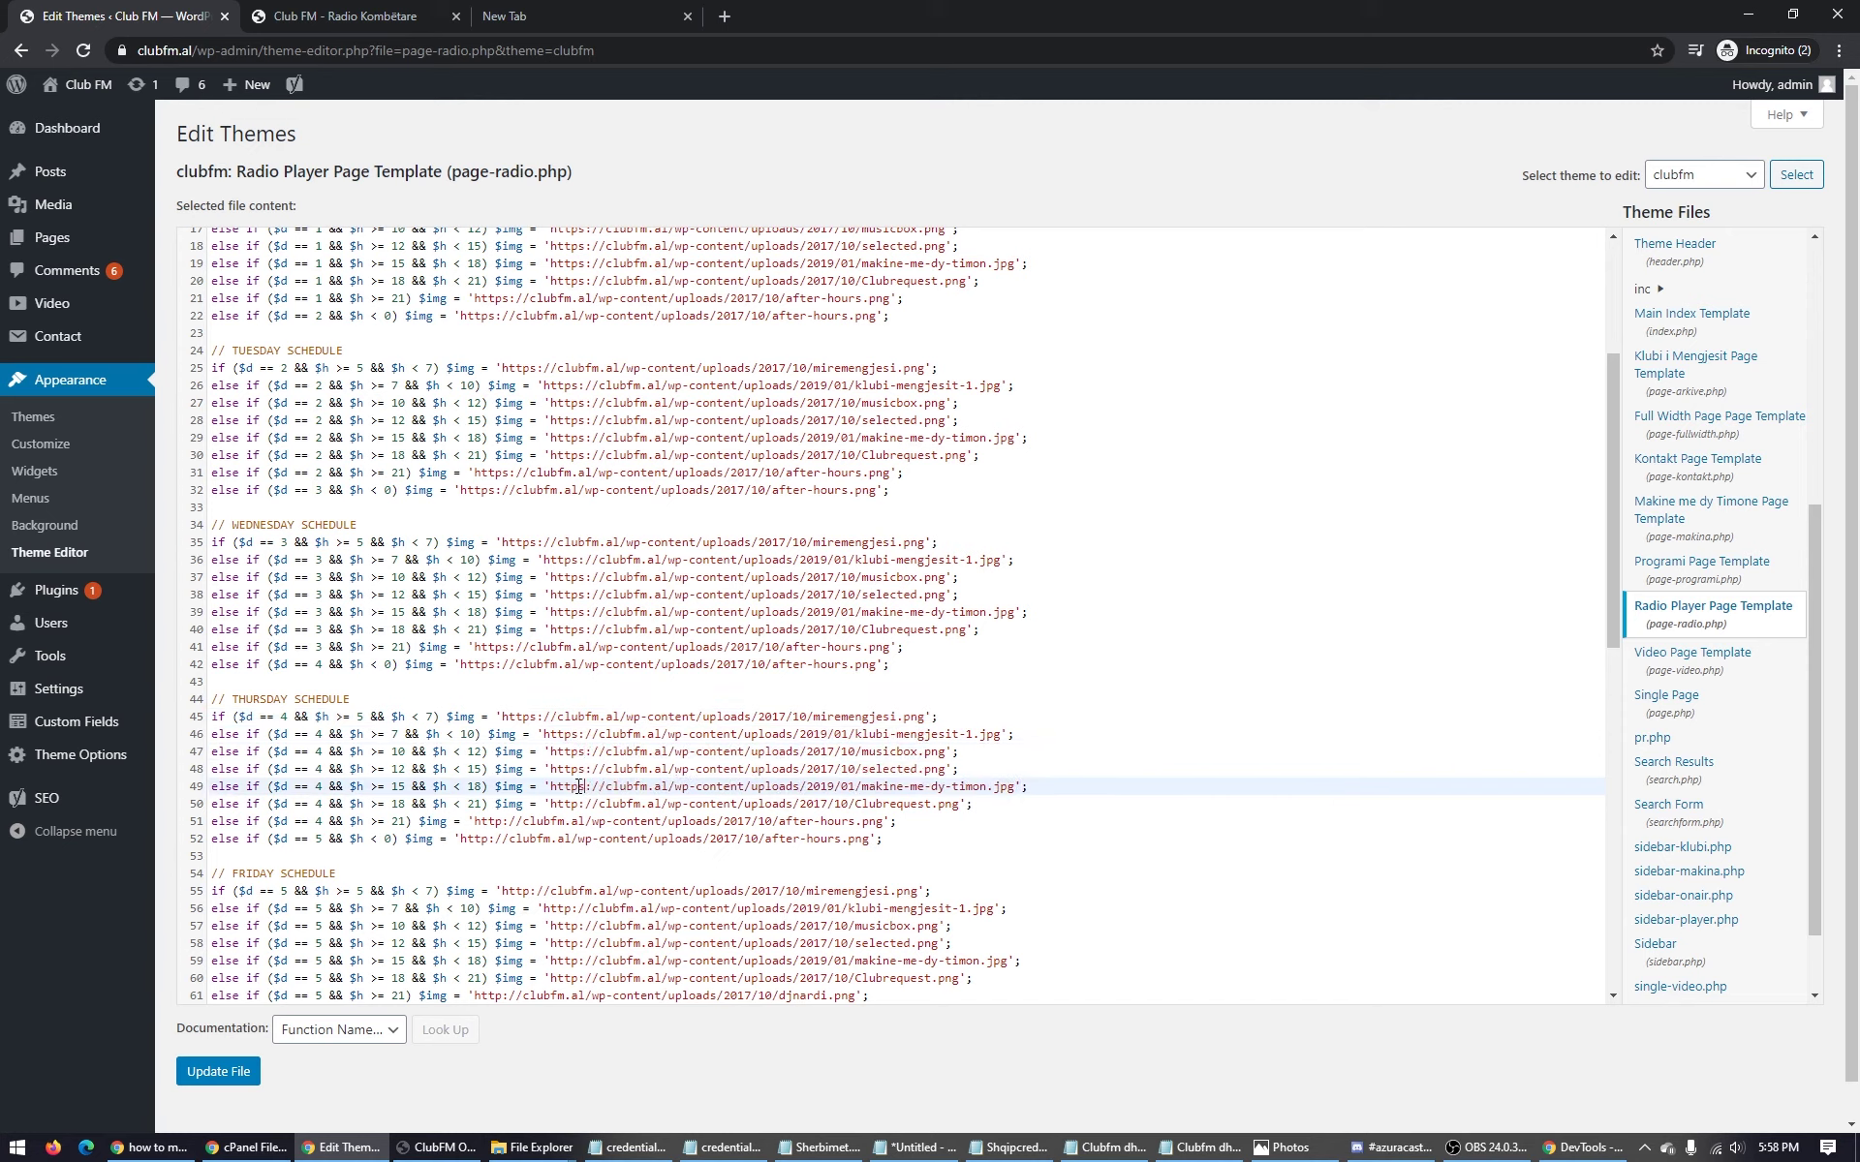
pyautogui.write('ss')
pyautogui.click(578, 804)
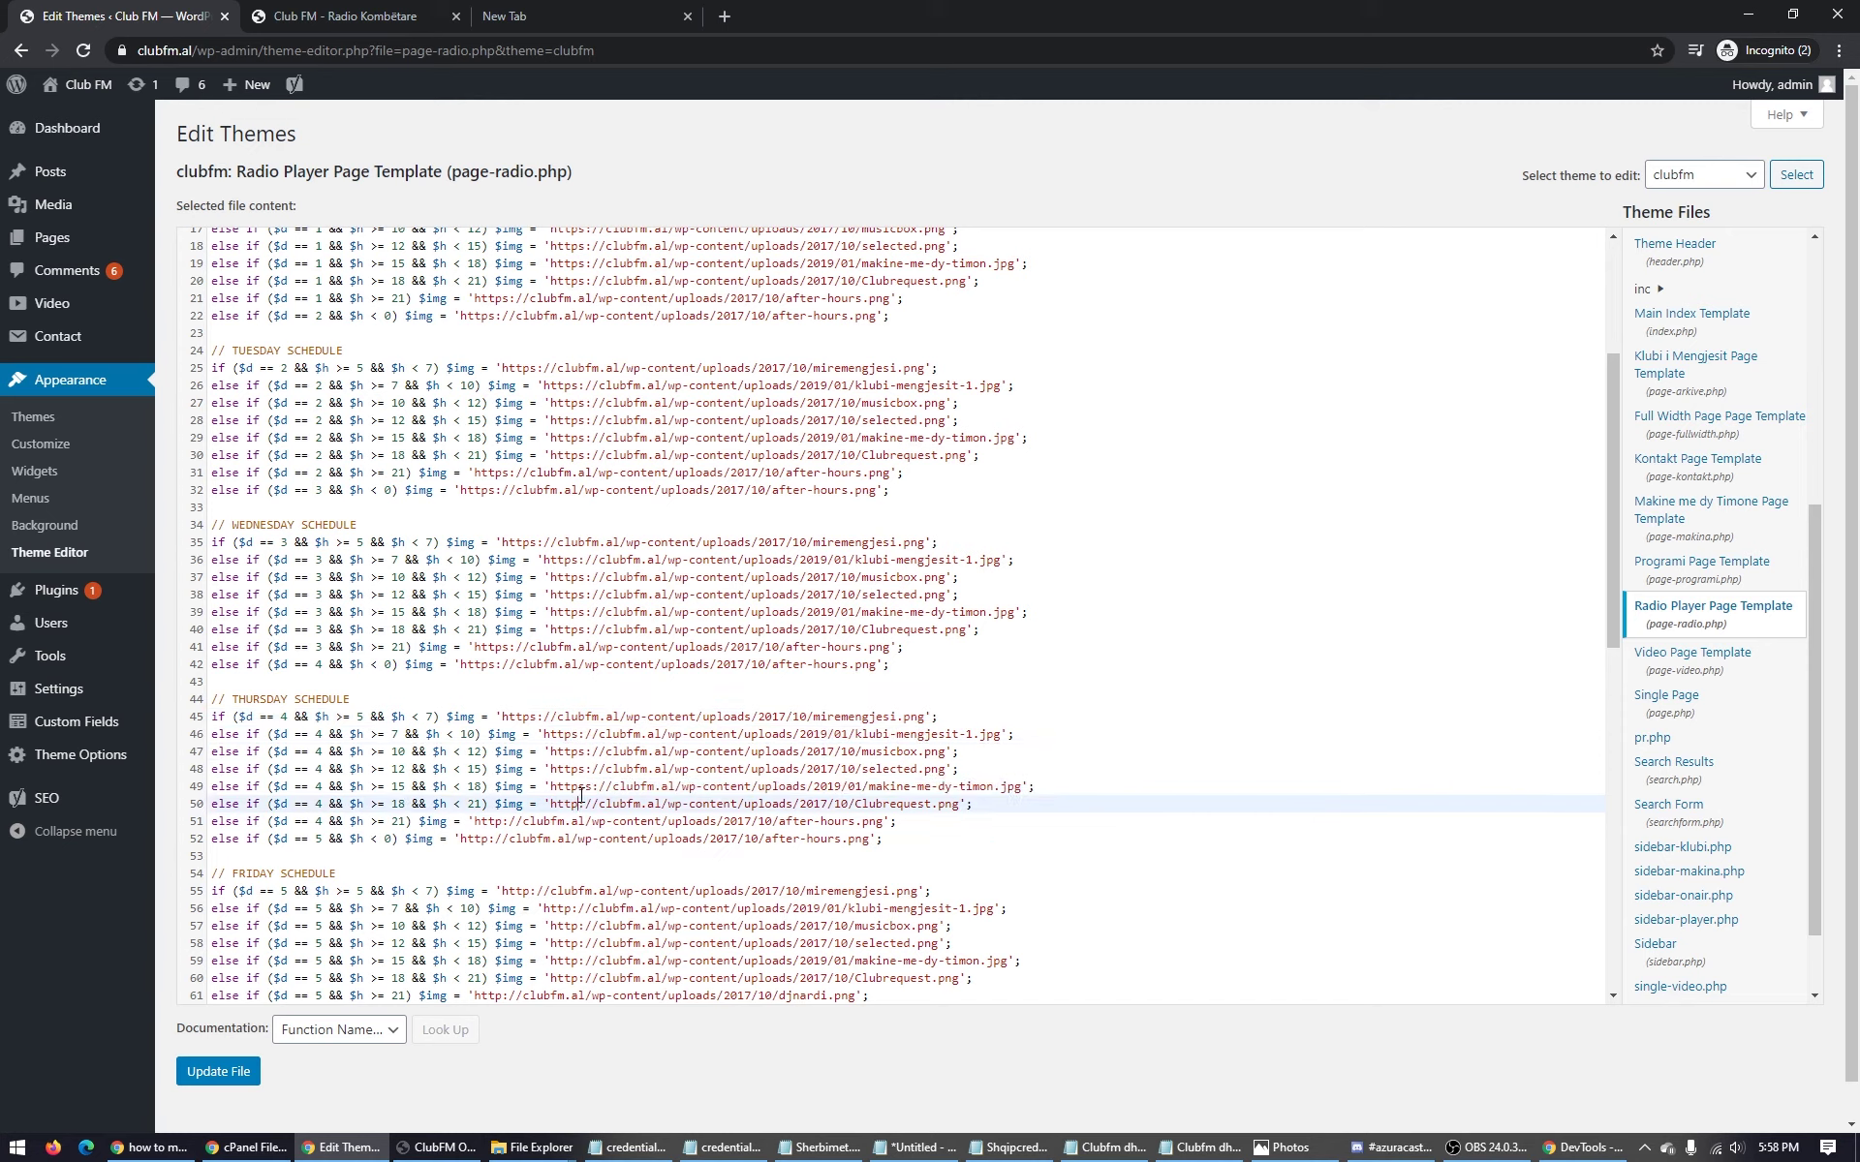
pyautogui.click(584, 786)
pyautogui.press('BackSpace')
pyautogui.click(587, 805)
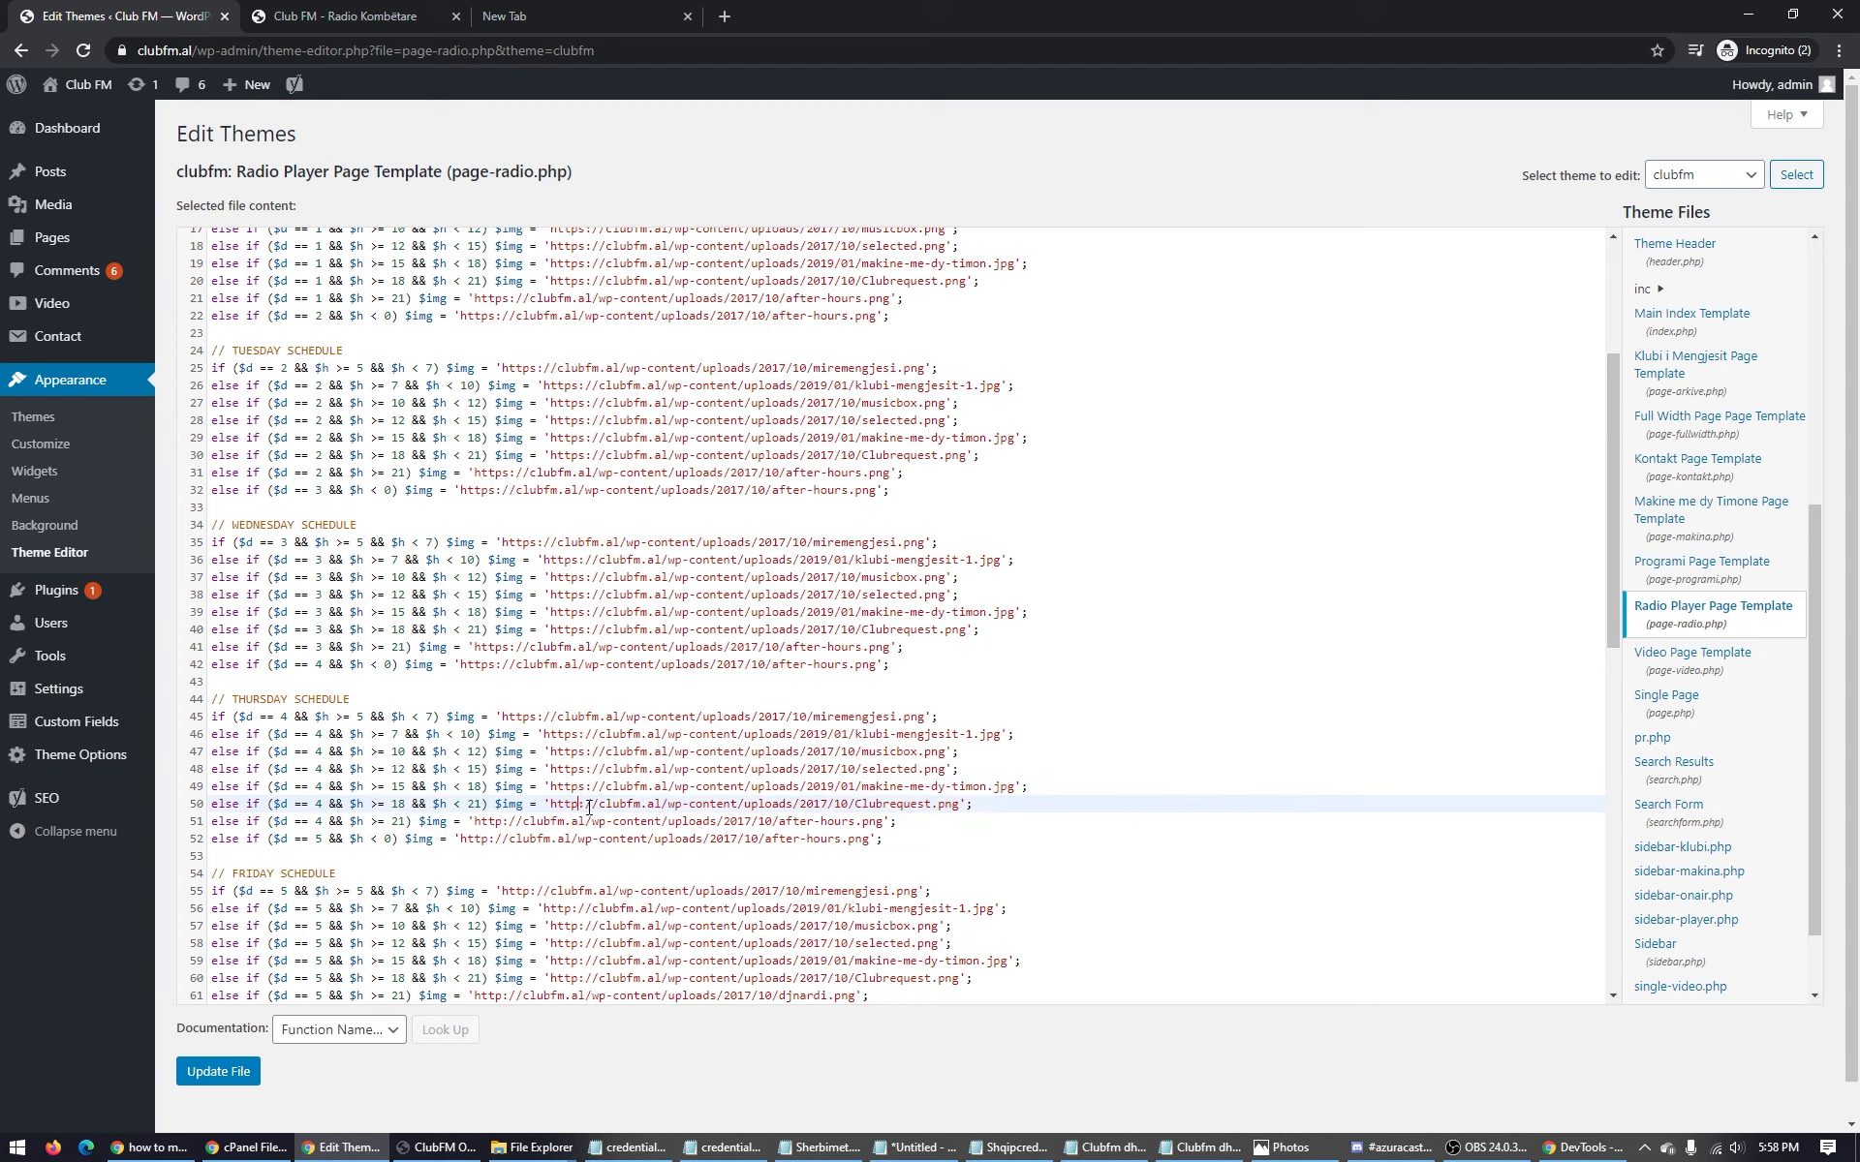
pyautogui.write('s')
pyautogui.click(504, 822)
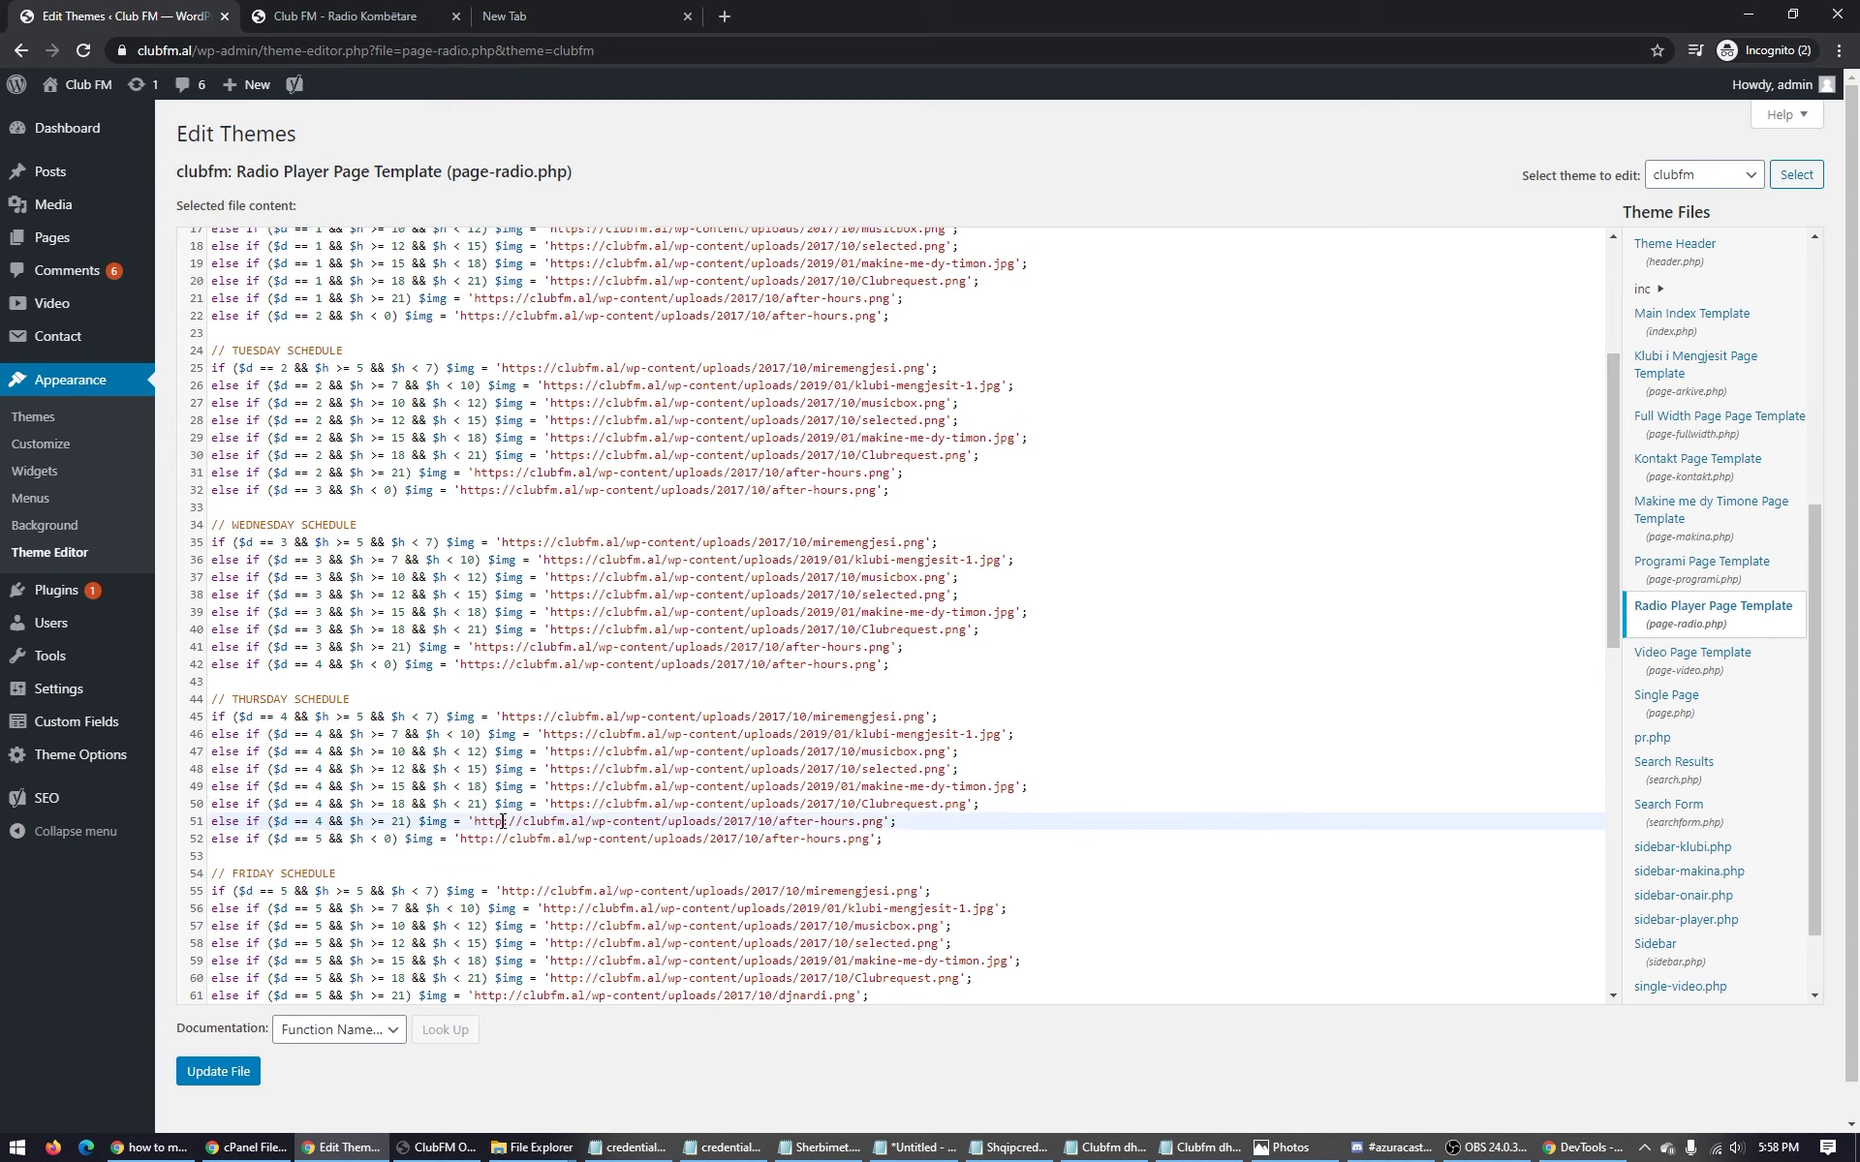
pyautogui.write('s')
pyautogui.click(489, 839)
pyautogui.write('s')
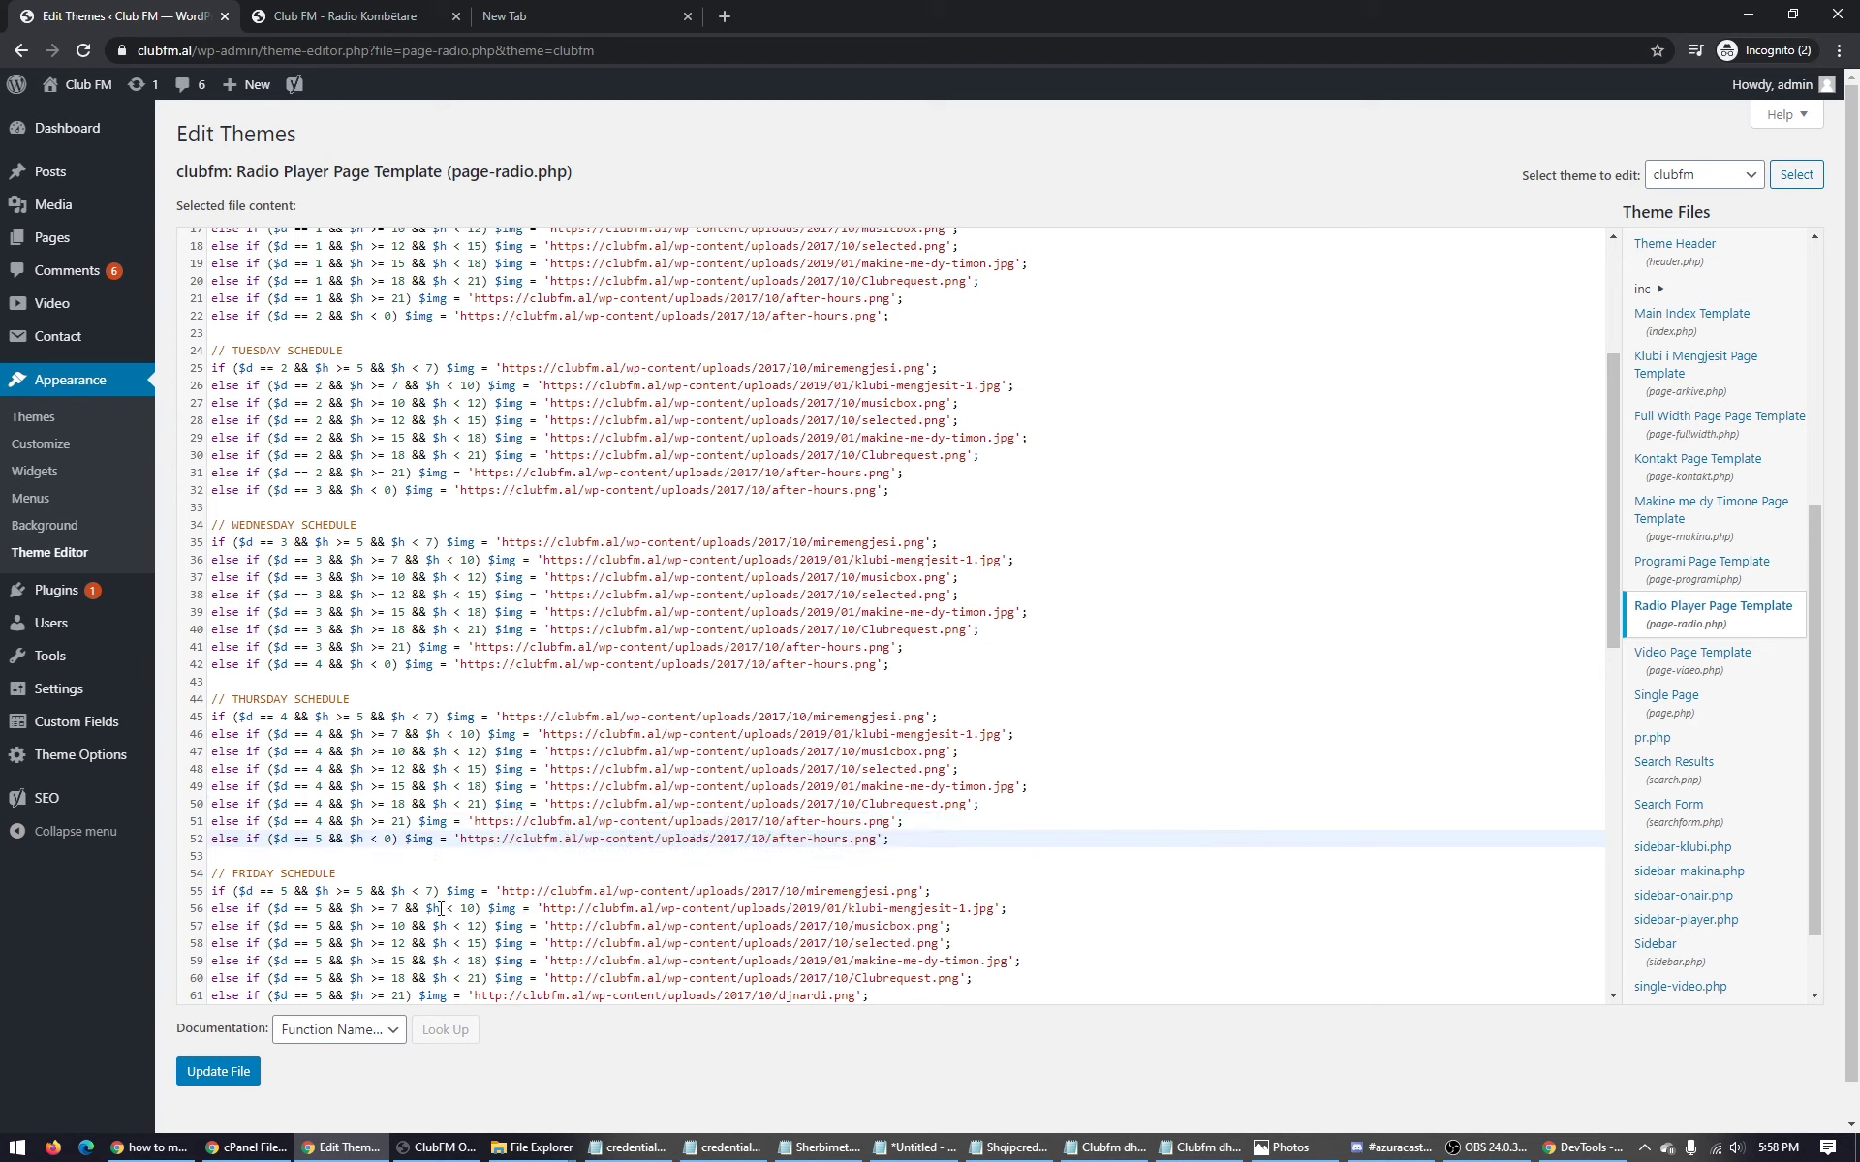
# Change the line 55 $img URL to https.
pyautogui.click(528, 890)
pyautogui.write('s')
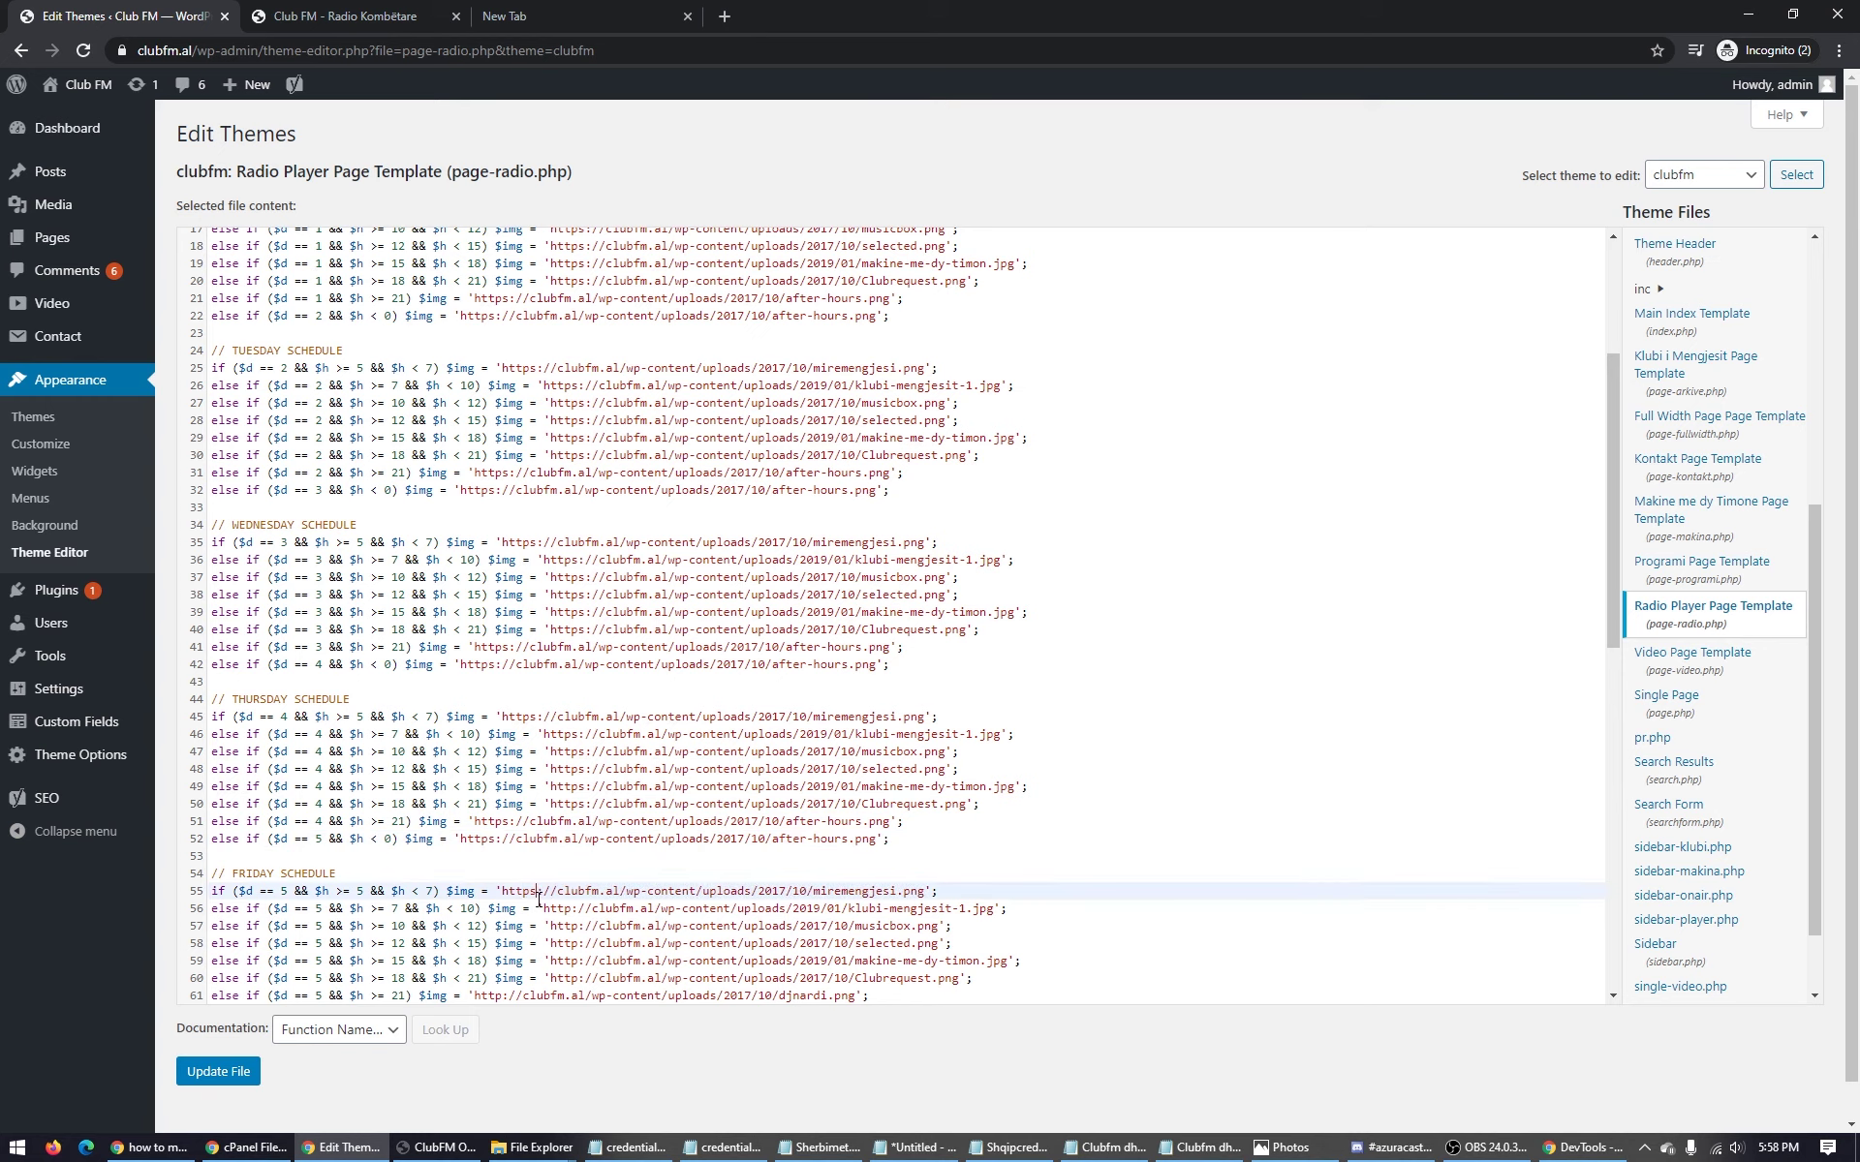
pyautogui.click(572, 908)
# Change the $img URLs on lines 56–62 to https, fixing the httsp typo on line 62.
pyautogui.write('s')
pyautogui.click(579, 924)
pyautogui.write('s')
pyautogui.scroll(-6, 578, 925)
pyautogui.click(578, 363)
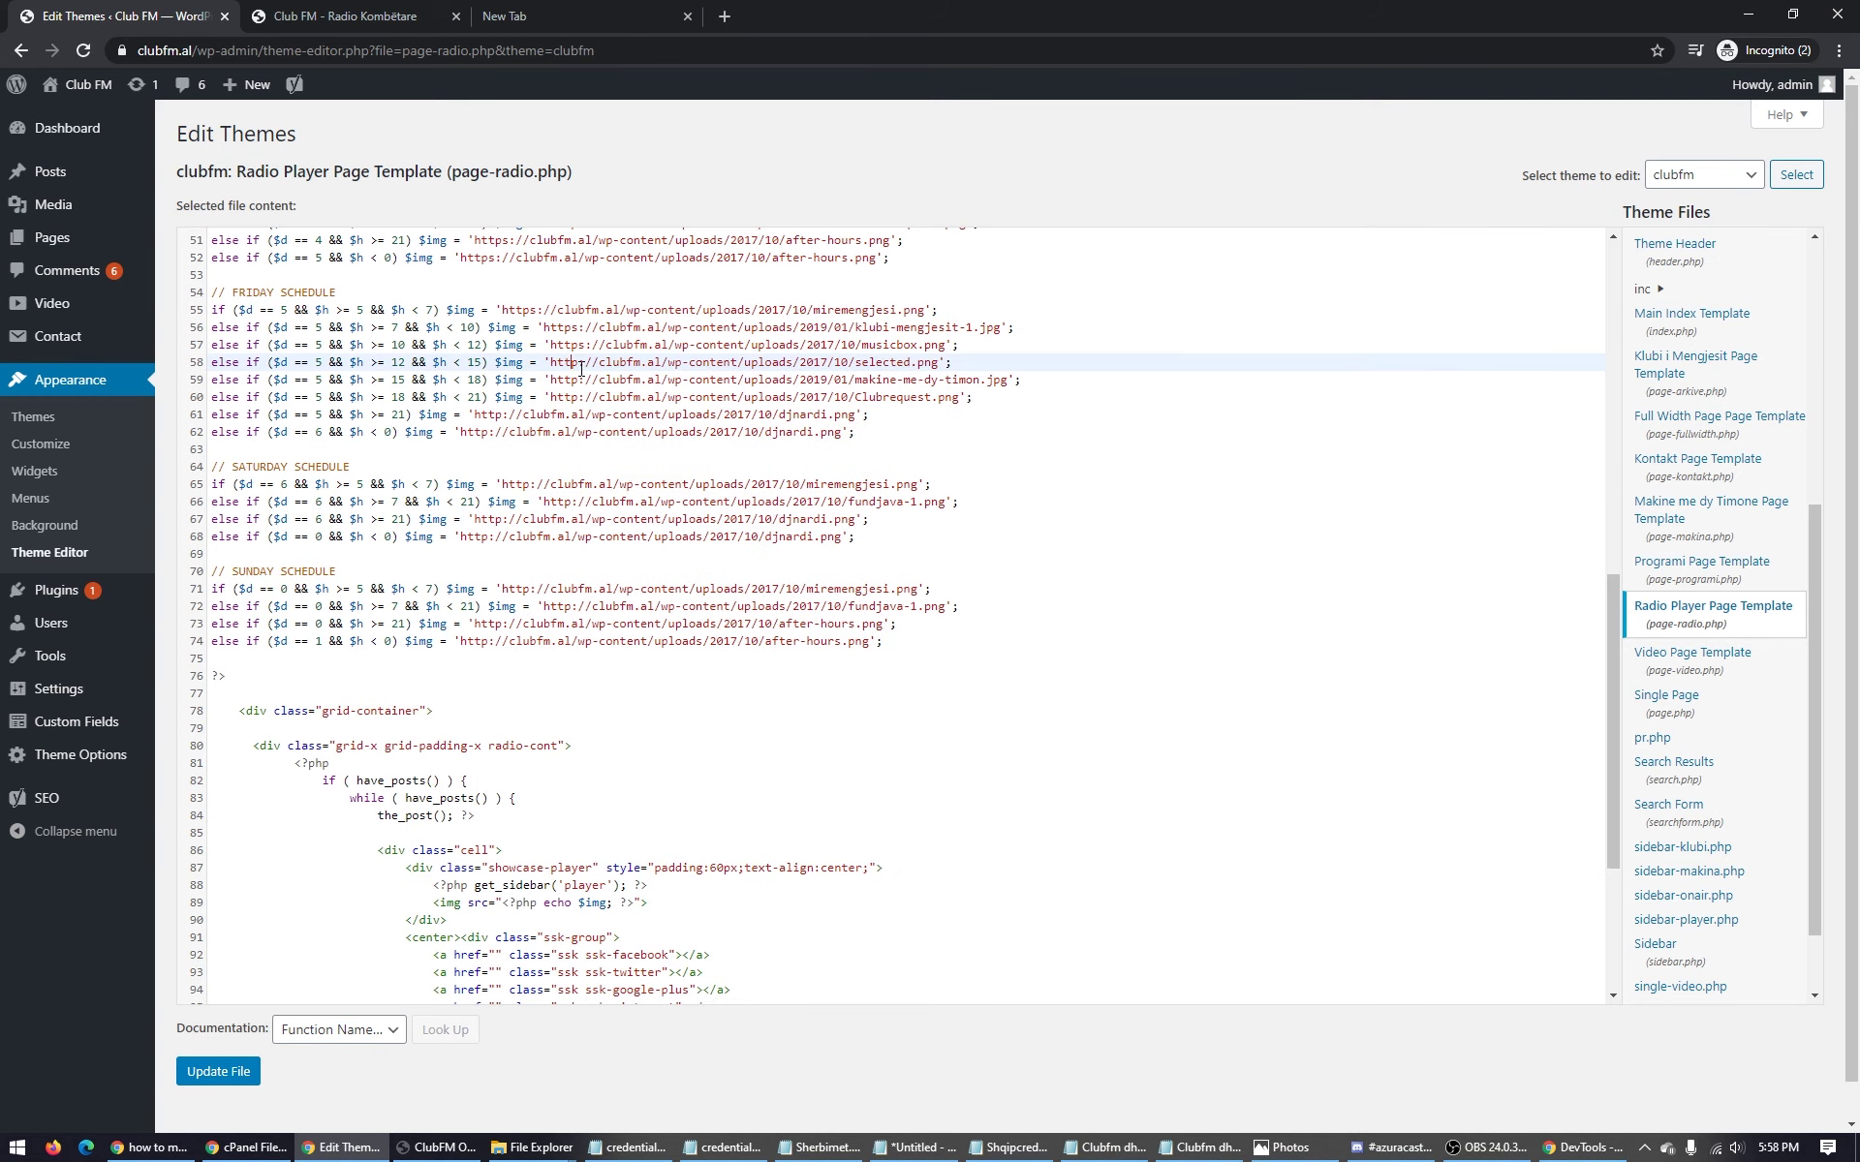
pyautogui.write('s')
pyautogui.click(579, 379)
pyautogui.write('s')
pyautogui.click(579, 397)
pyautogui.write('s')
pyautogui.click(496, 415)
pyautogui.write('s')
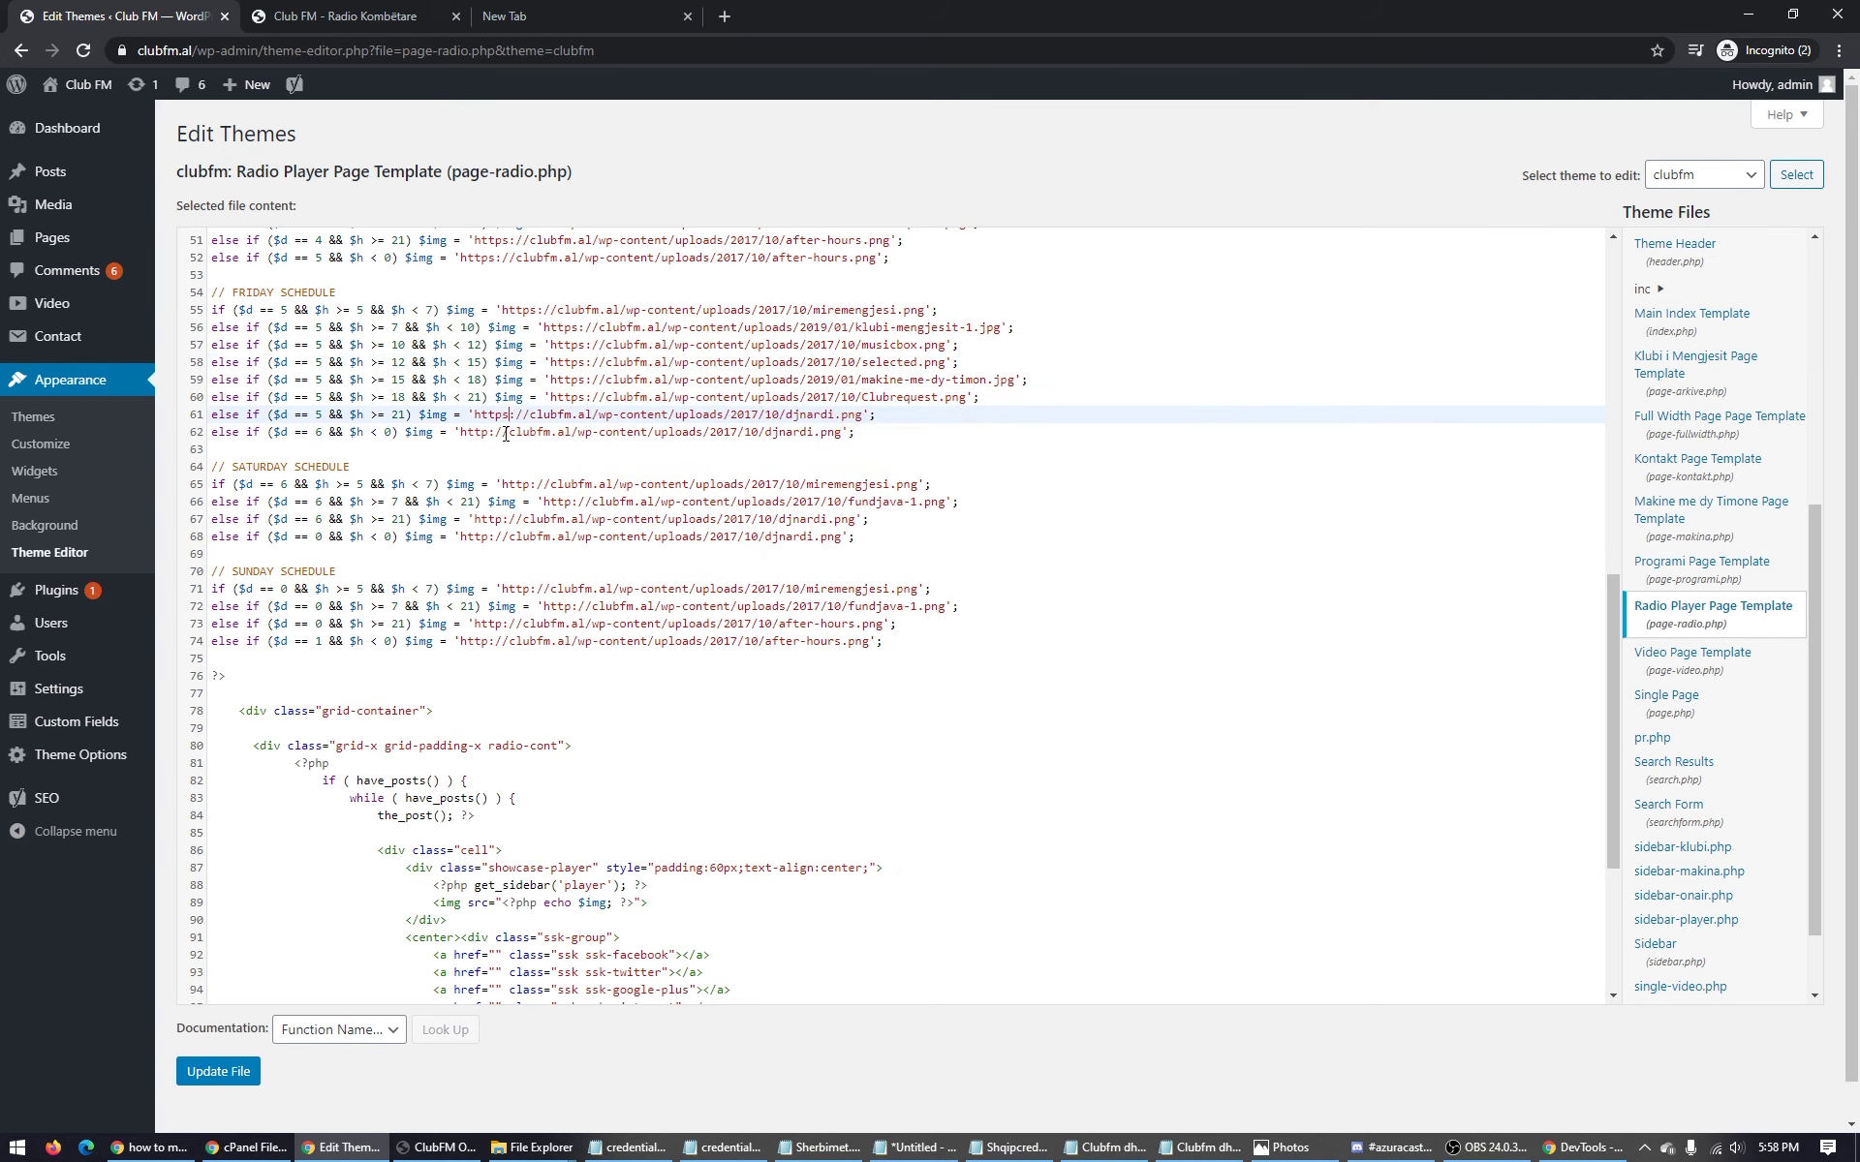
pyautogui.click(485, 432)
# Change the remaining $img URLs on lines 65–74 to https.
pyautogui.write('s')
pyautogui.press('BackSpace')
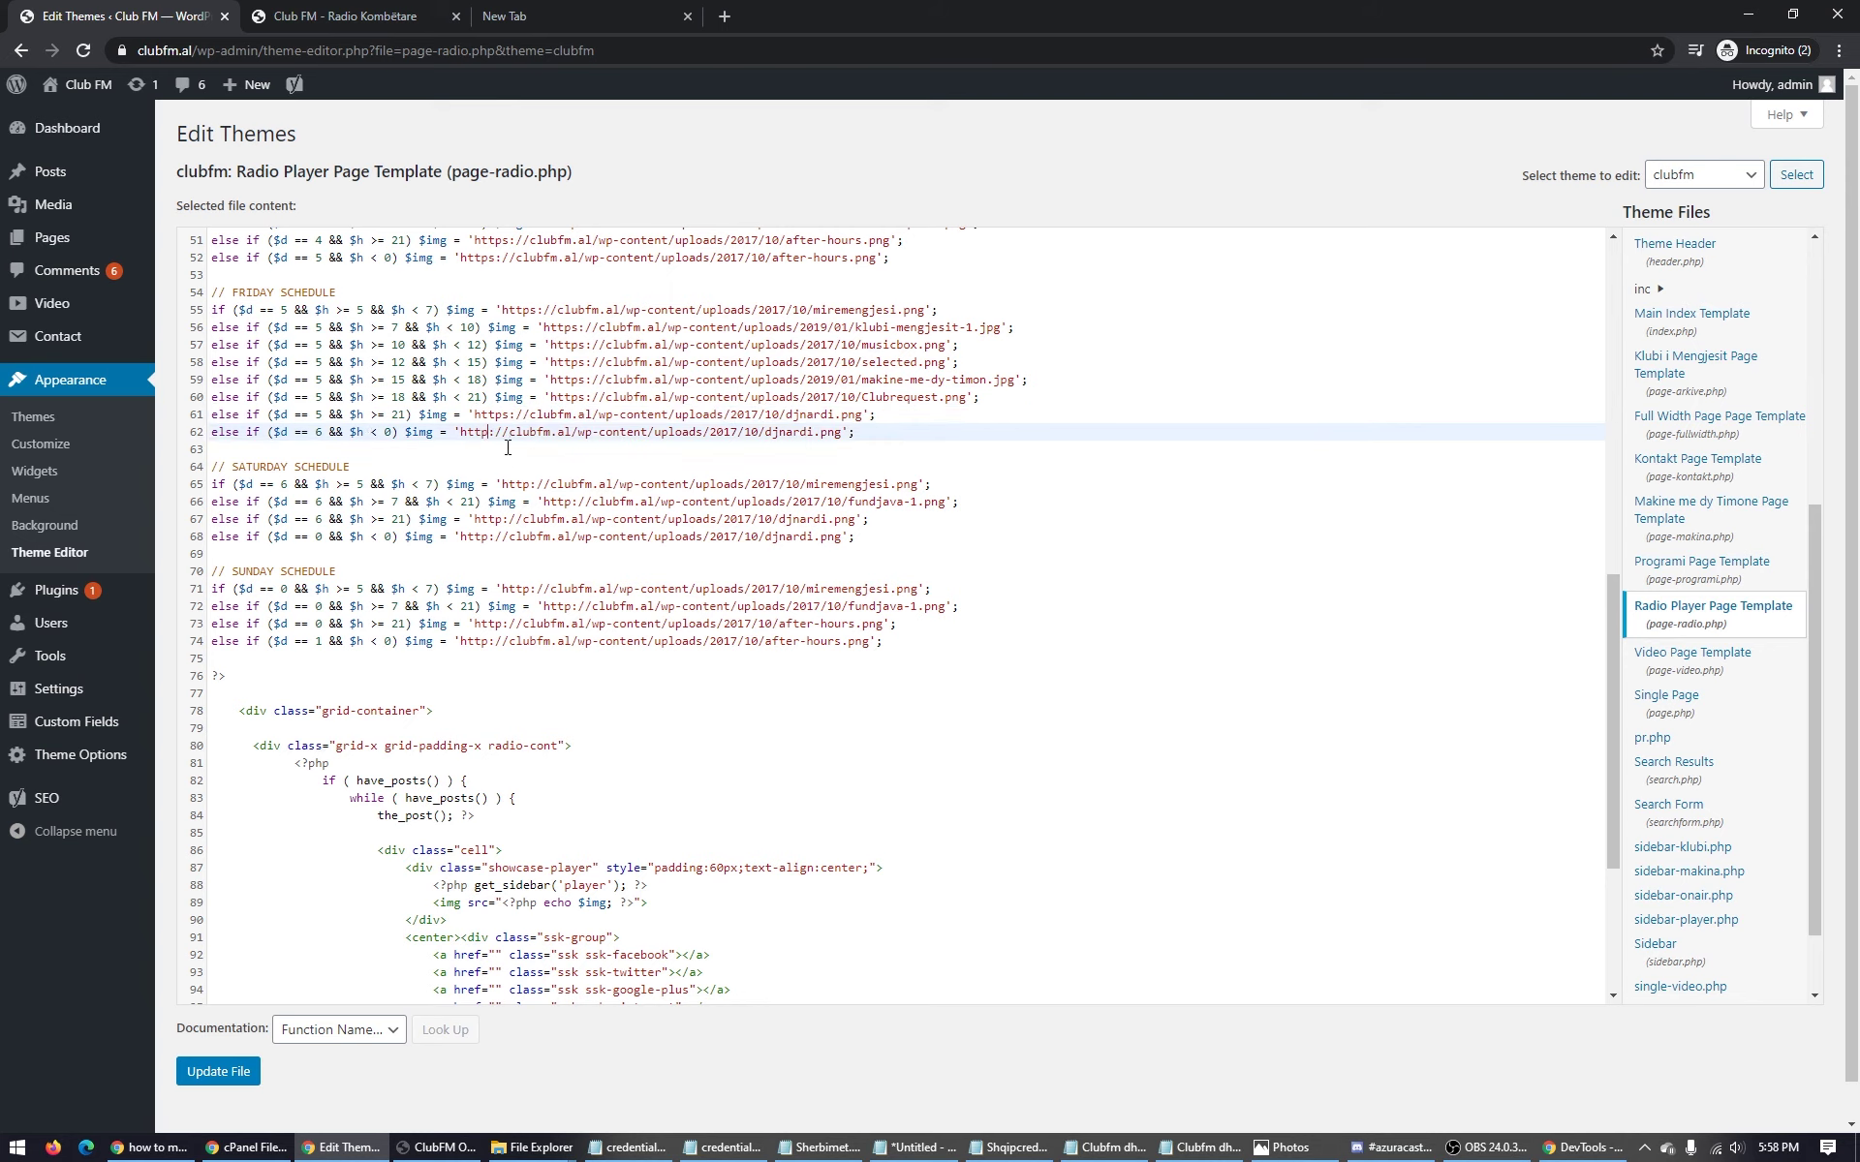
pyautogui.press('Right')
pyautogui.write('s')
pyautogui.click(531, 485)
pyautogui.write('s')
pyautogui.click(572, 502)
pyautogui.write('s')
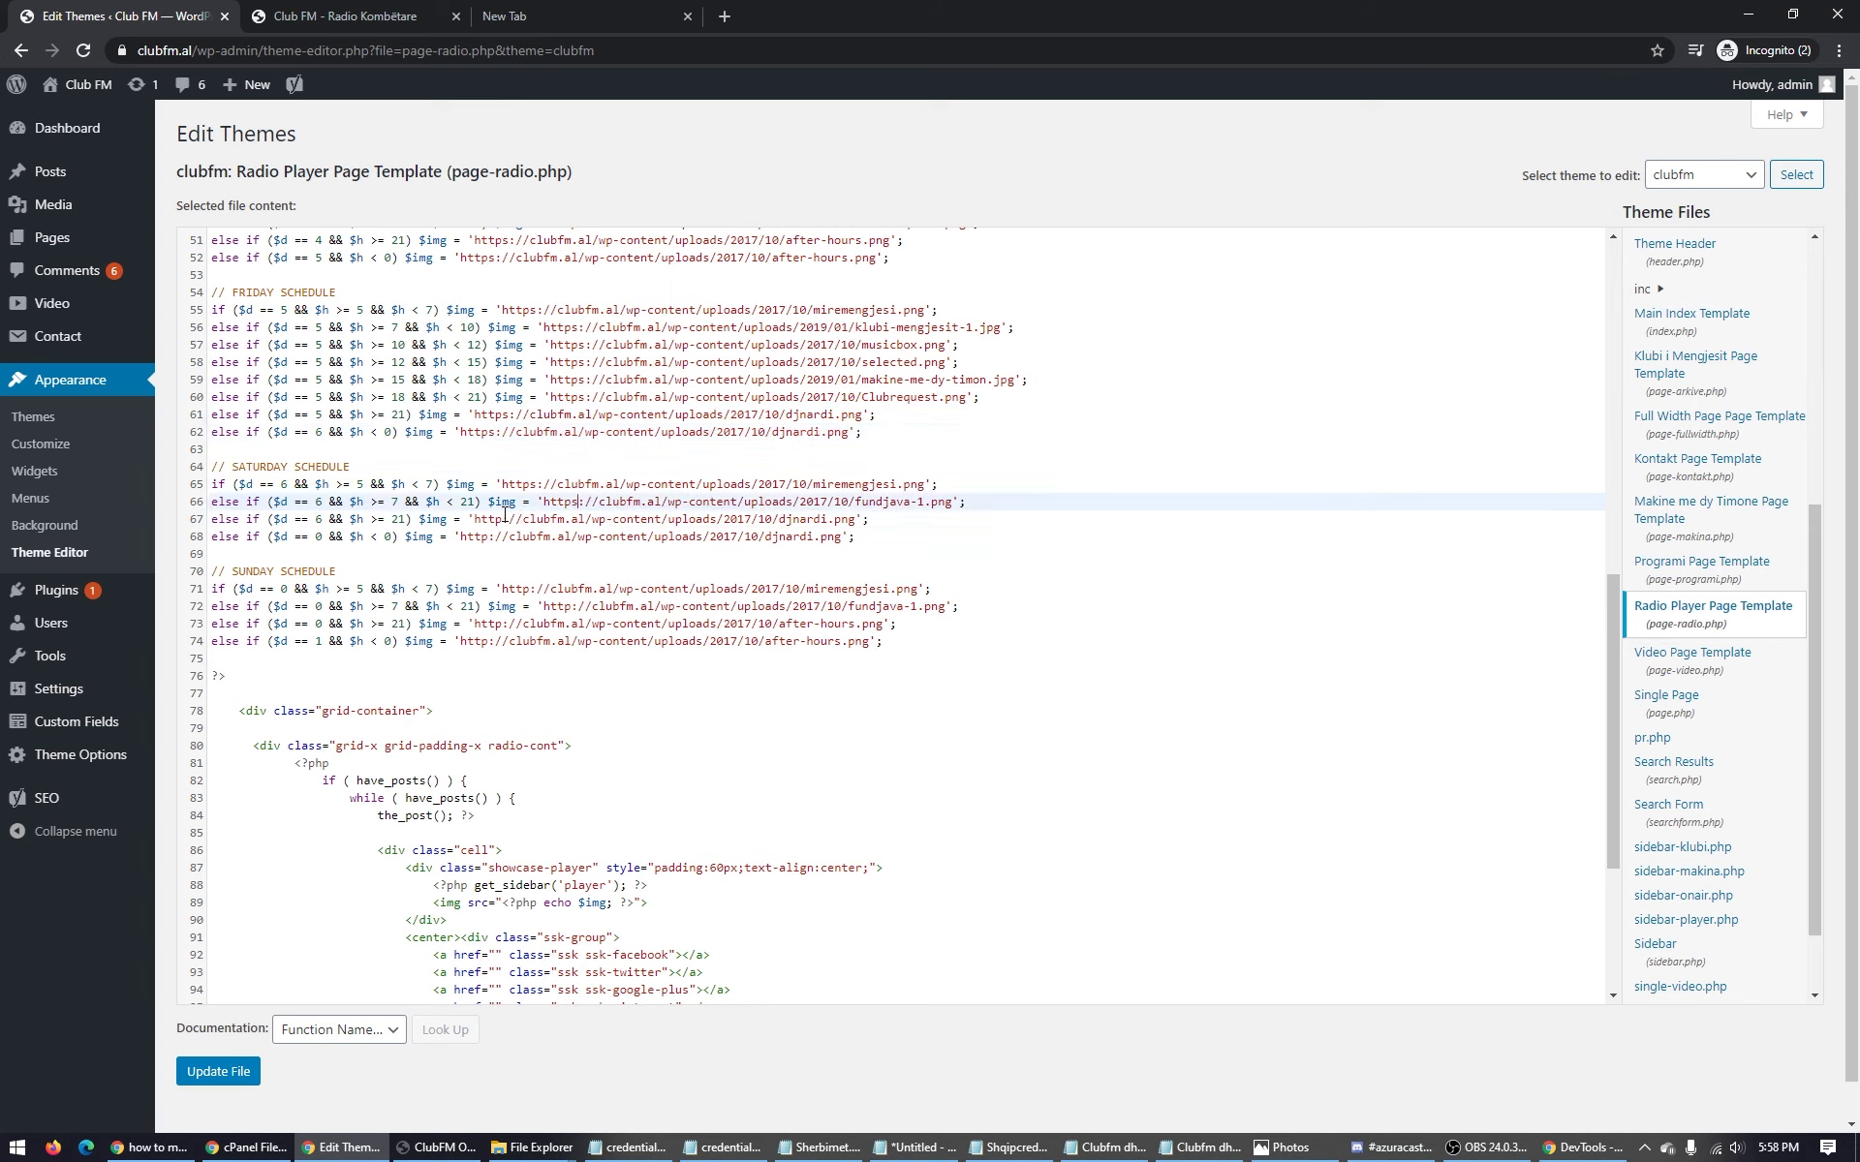
pyautogui.click(510, 519)
pyautogui.write('s')
pyautogui.click(490, 537)
pyautogui.write('s')
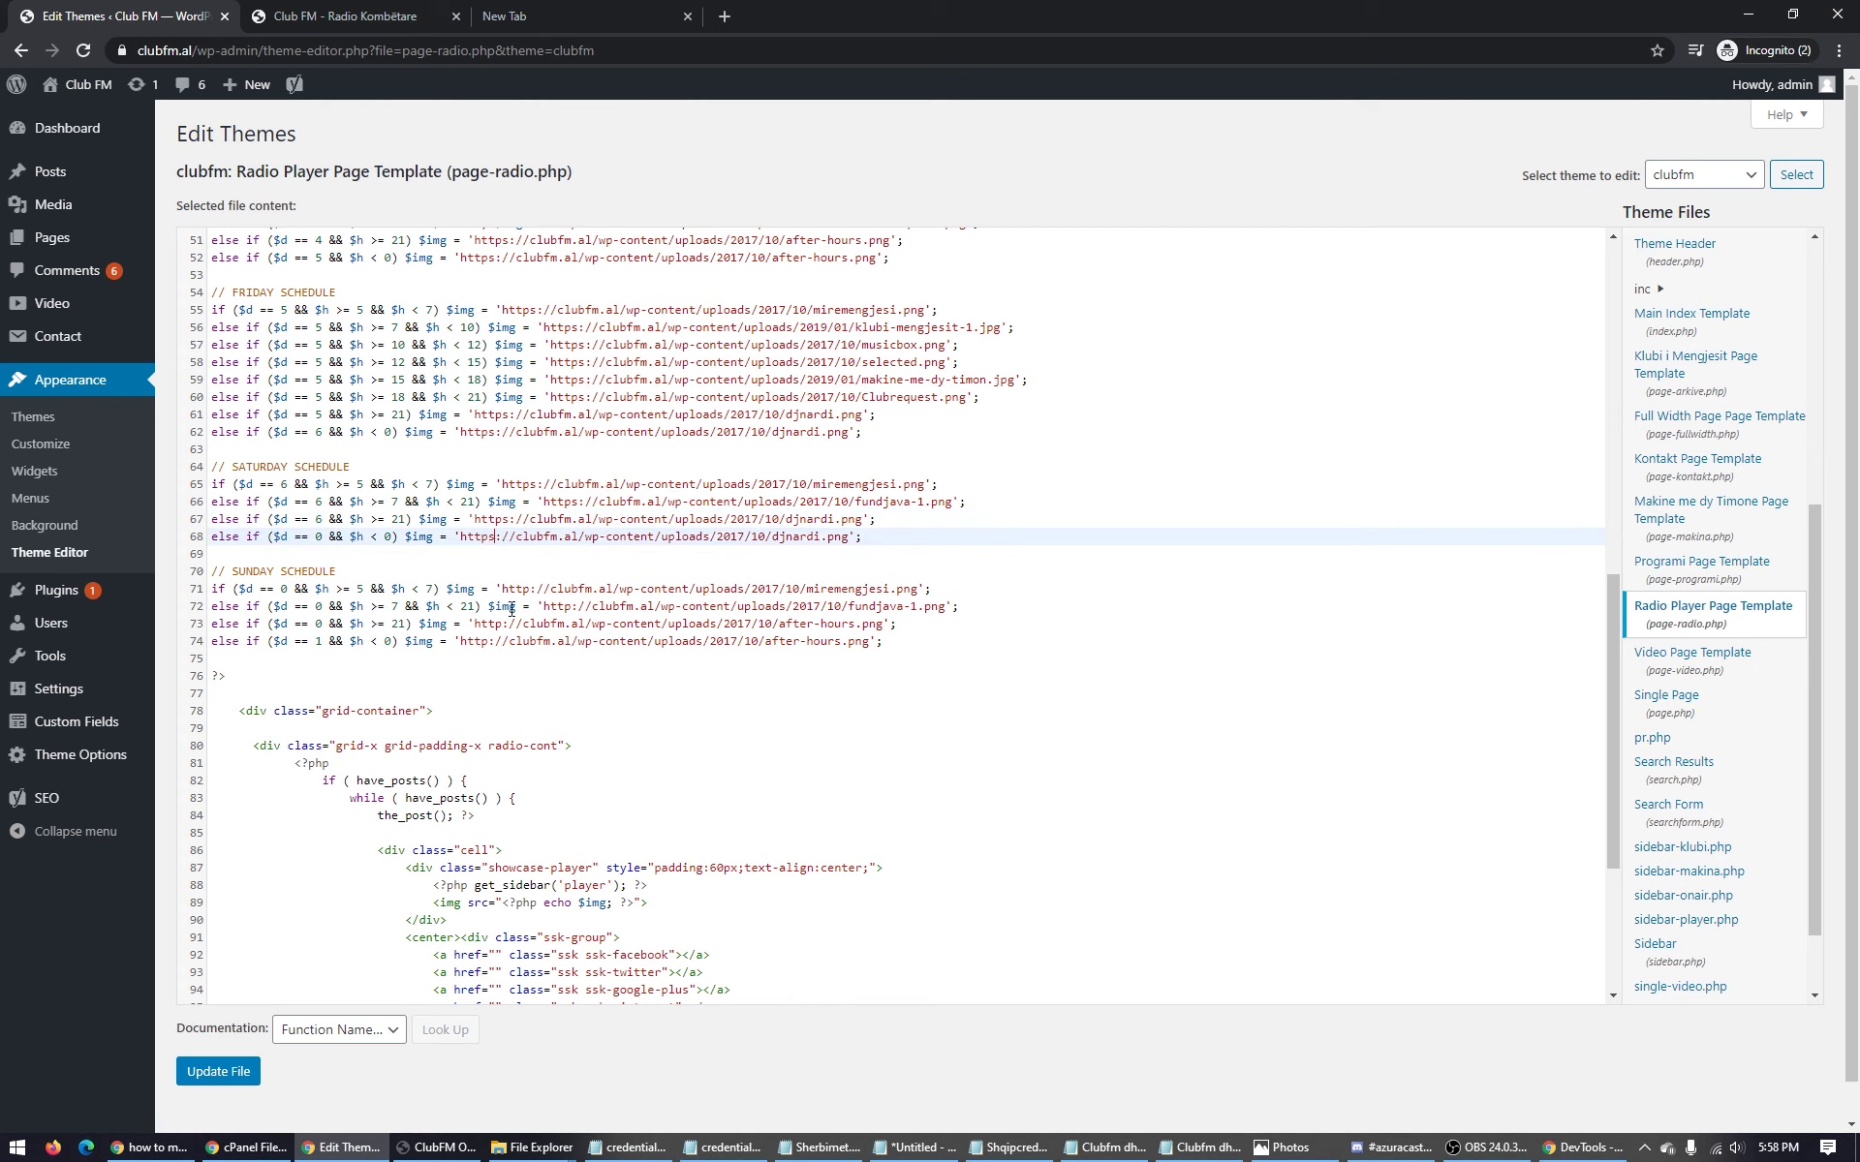
pyautogui.click(531, 589)
pyautogui.write('s')
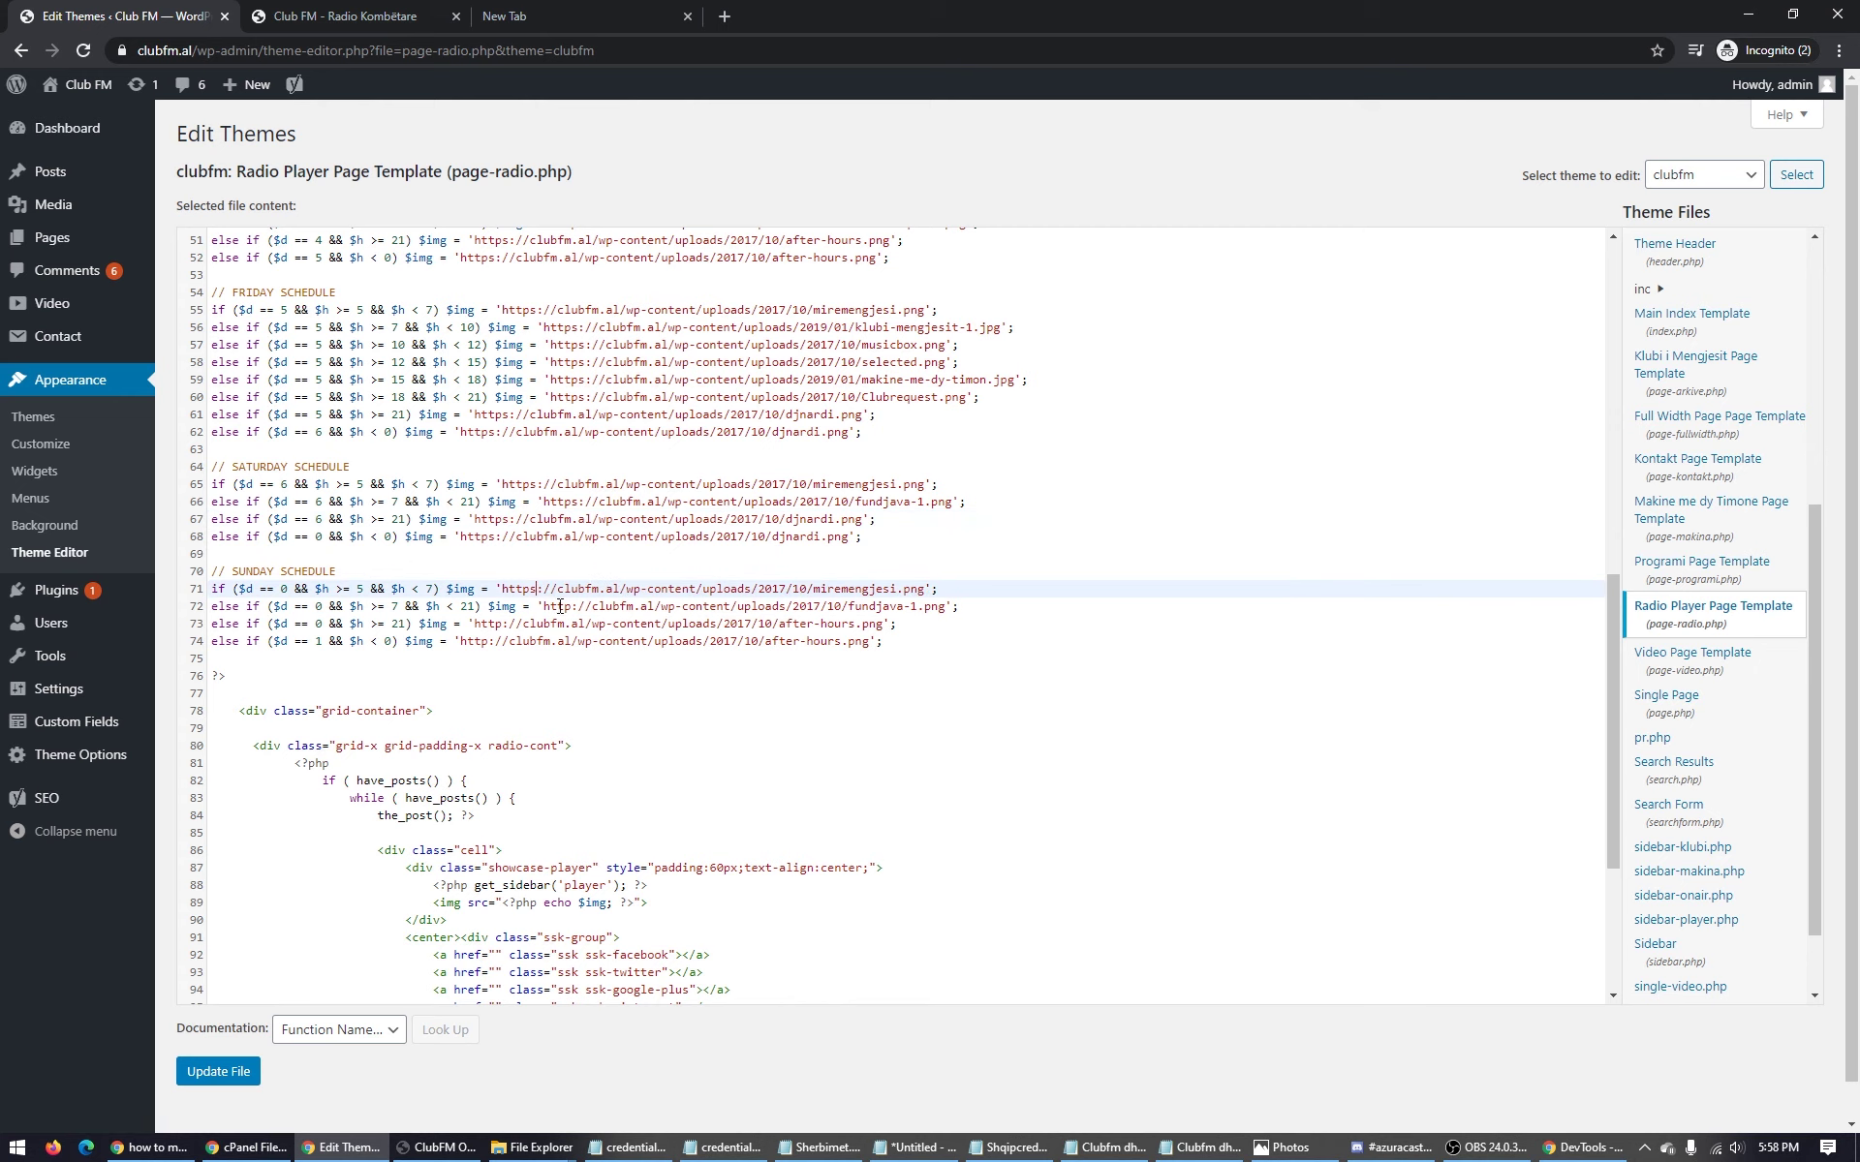
pyautogui.click(575, 607)
pyautogui.write('s')
pyautogui.click(501, 625)
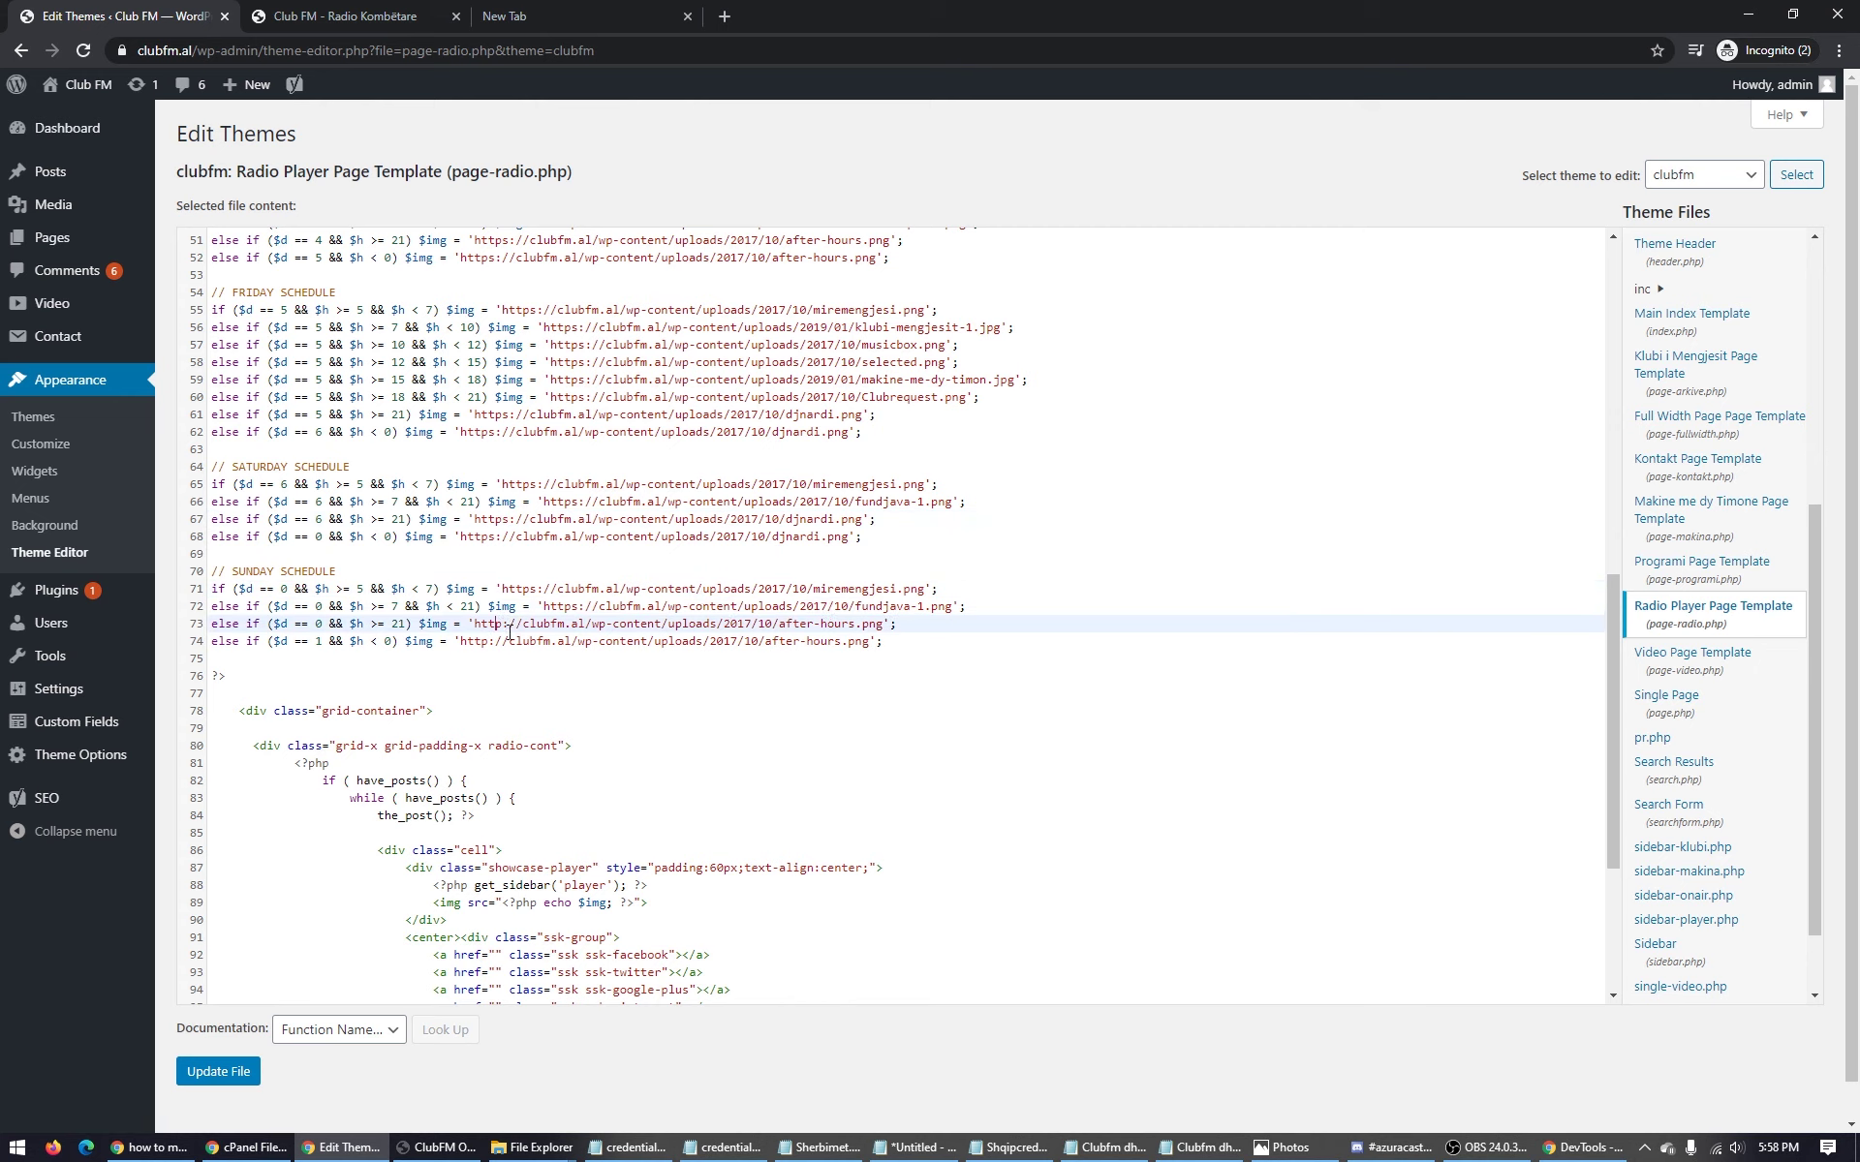
pyautogui.write('s')
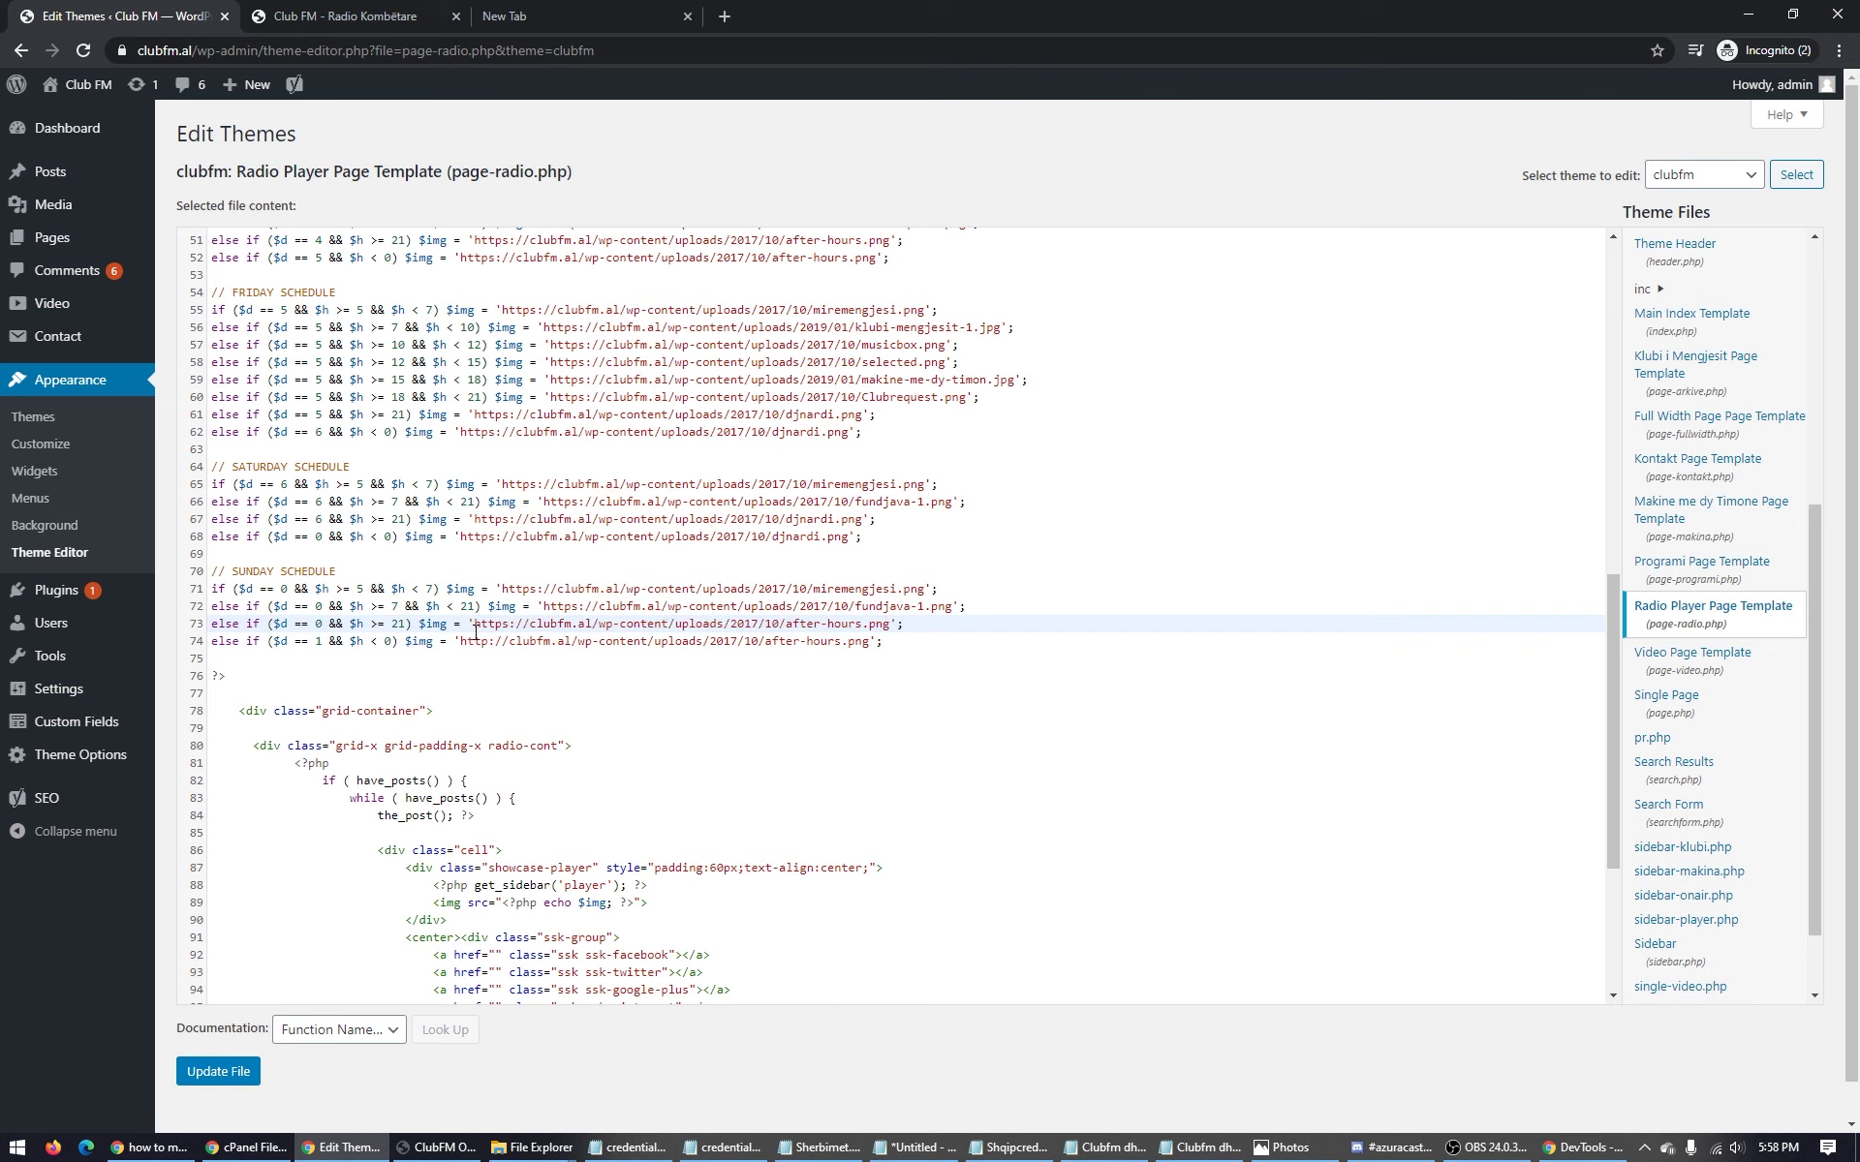
pyautogui.click(481, 647)
pyautogui.write('s')
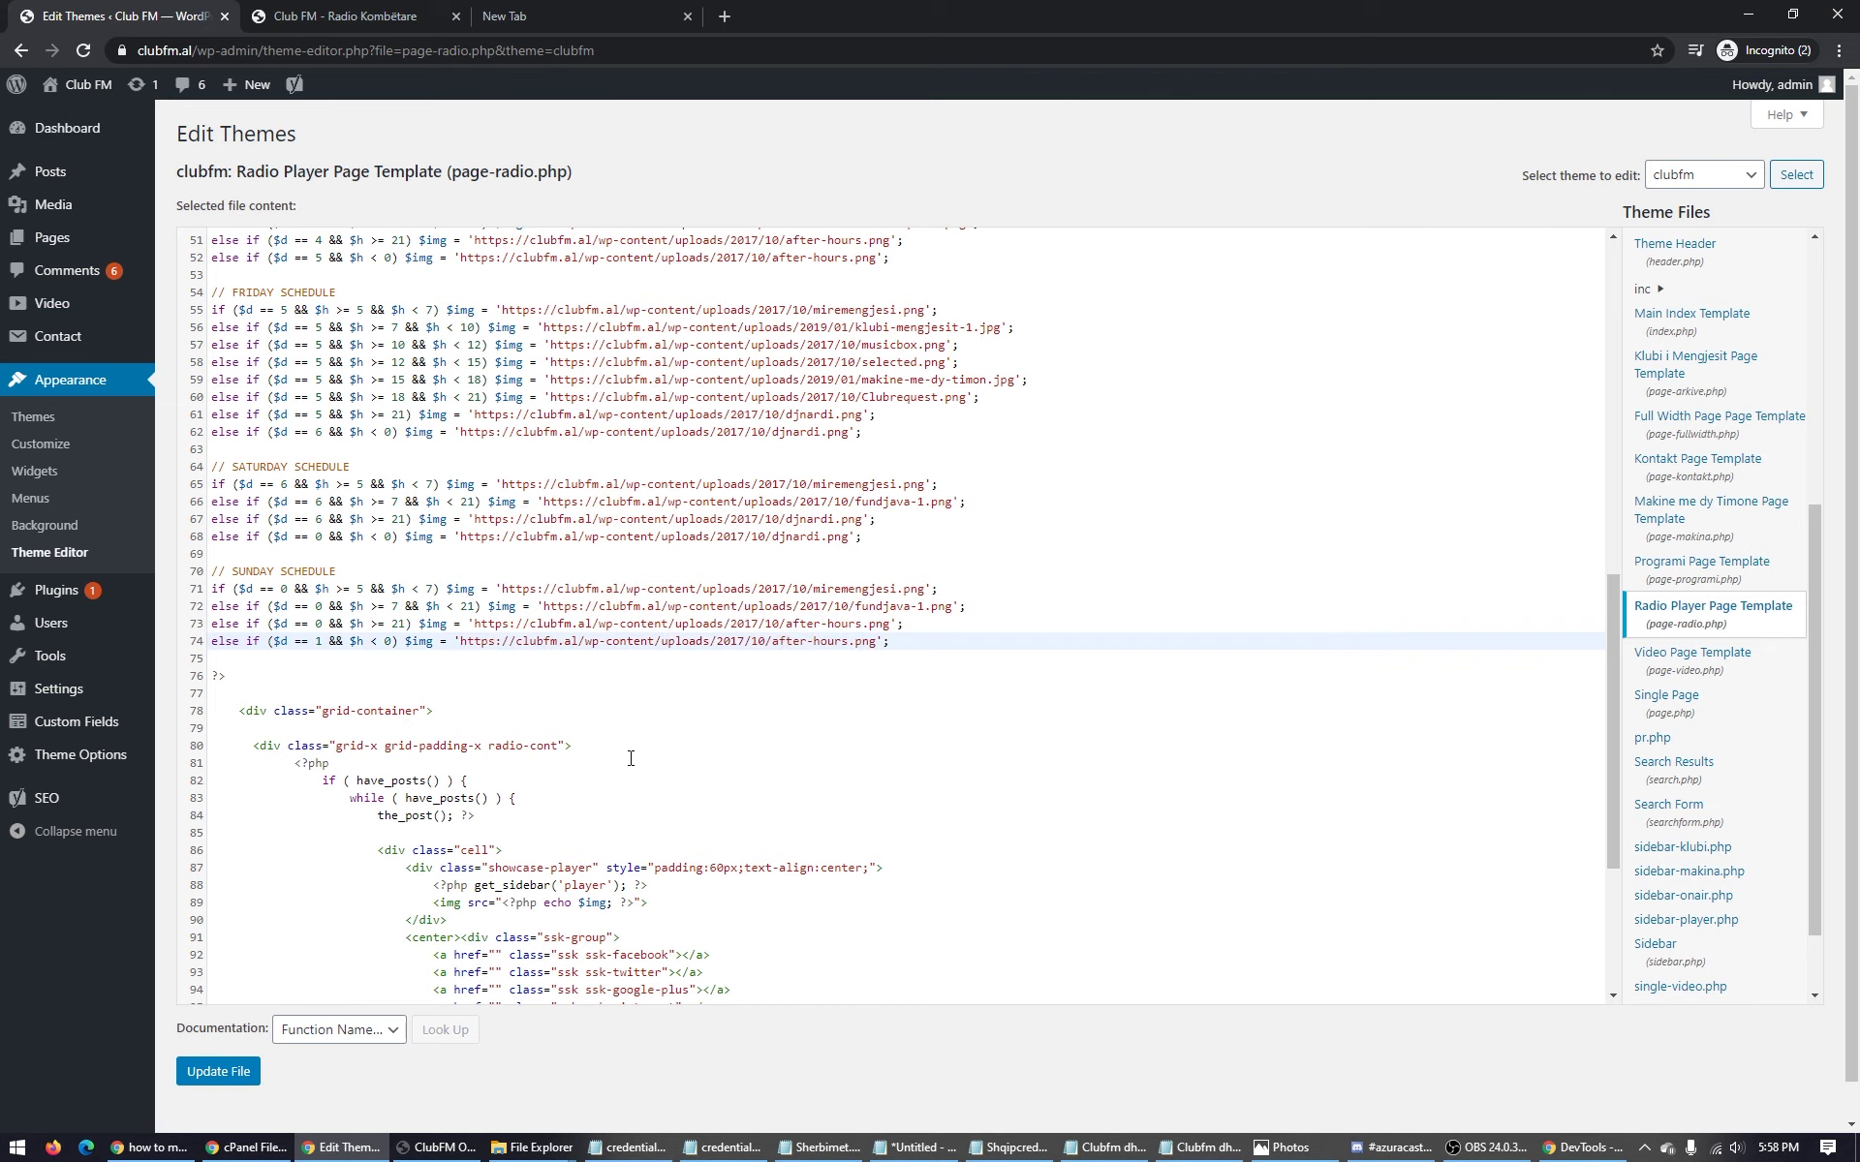
# Save page-radio.php with Update File.
pyautogui.scroll(-2, 630, 758)
pyautogui.scroll(-2, 864, 765)
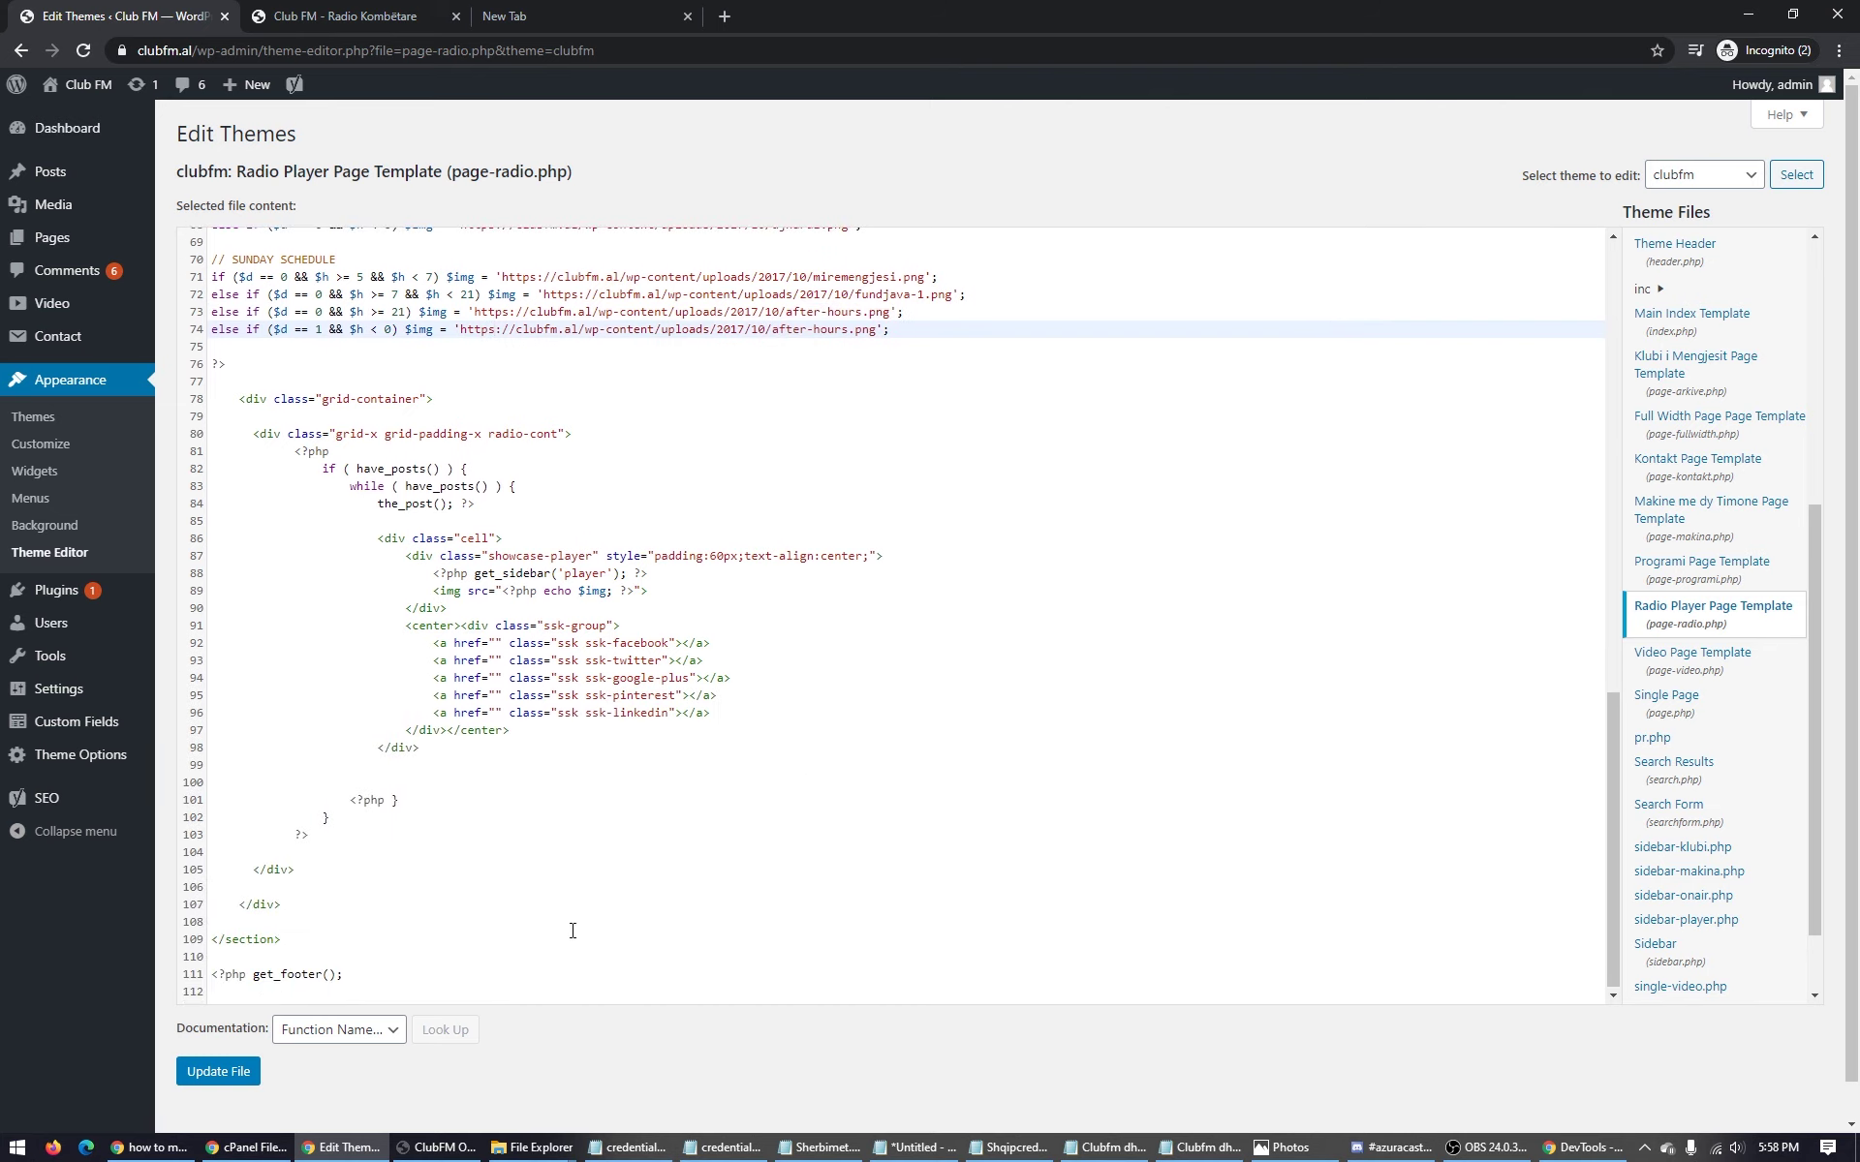
pyautogui.click(211, 1075)
# Close the old live player popup and reload the Club FM homepage.
pyautogui.click(405, 14)
pyautogui.click(83, 50)
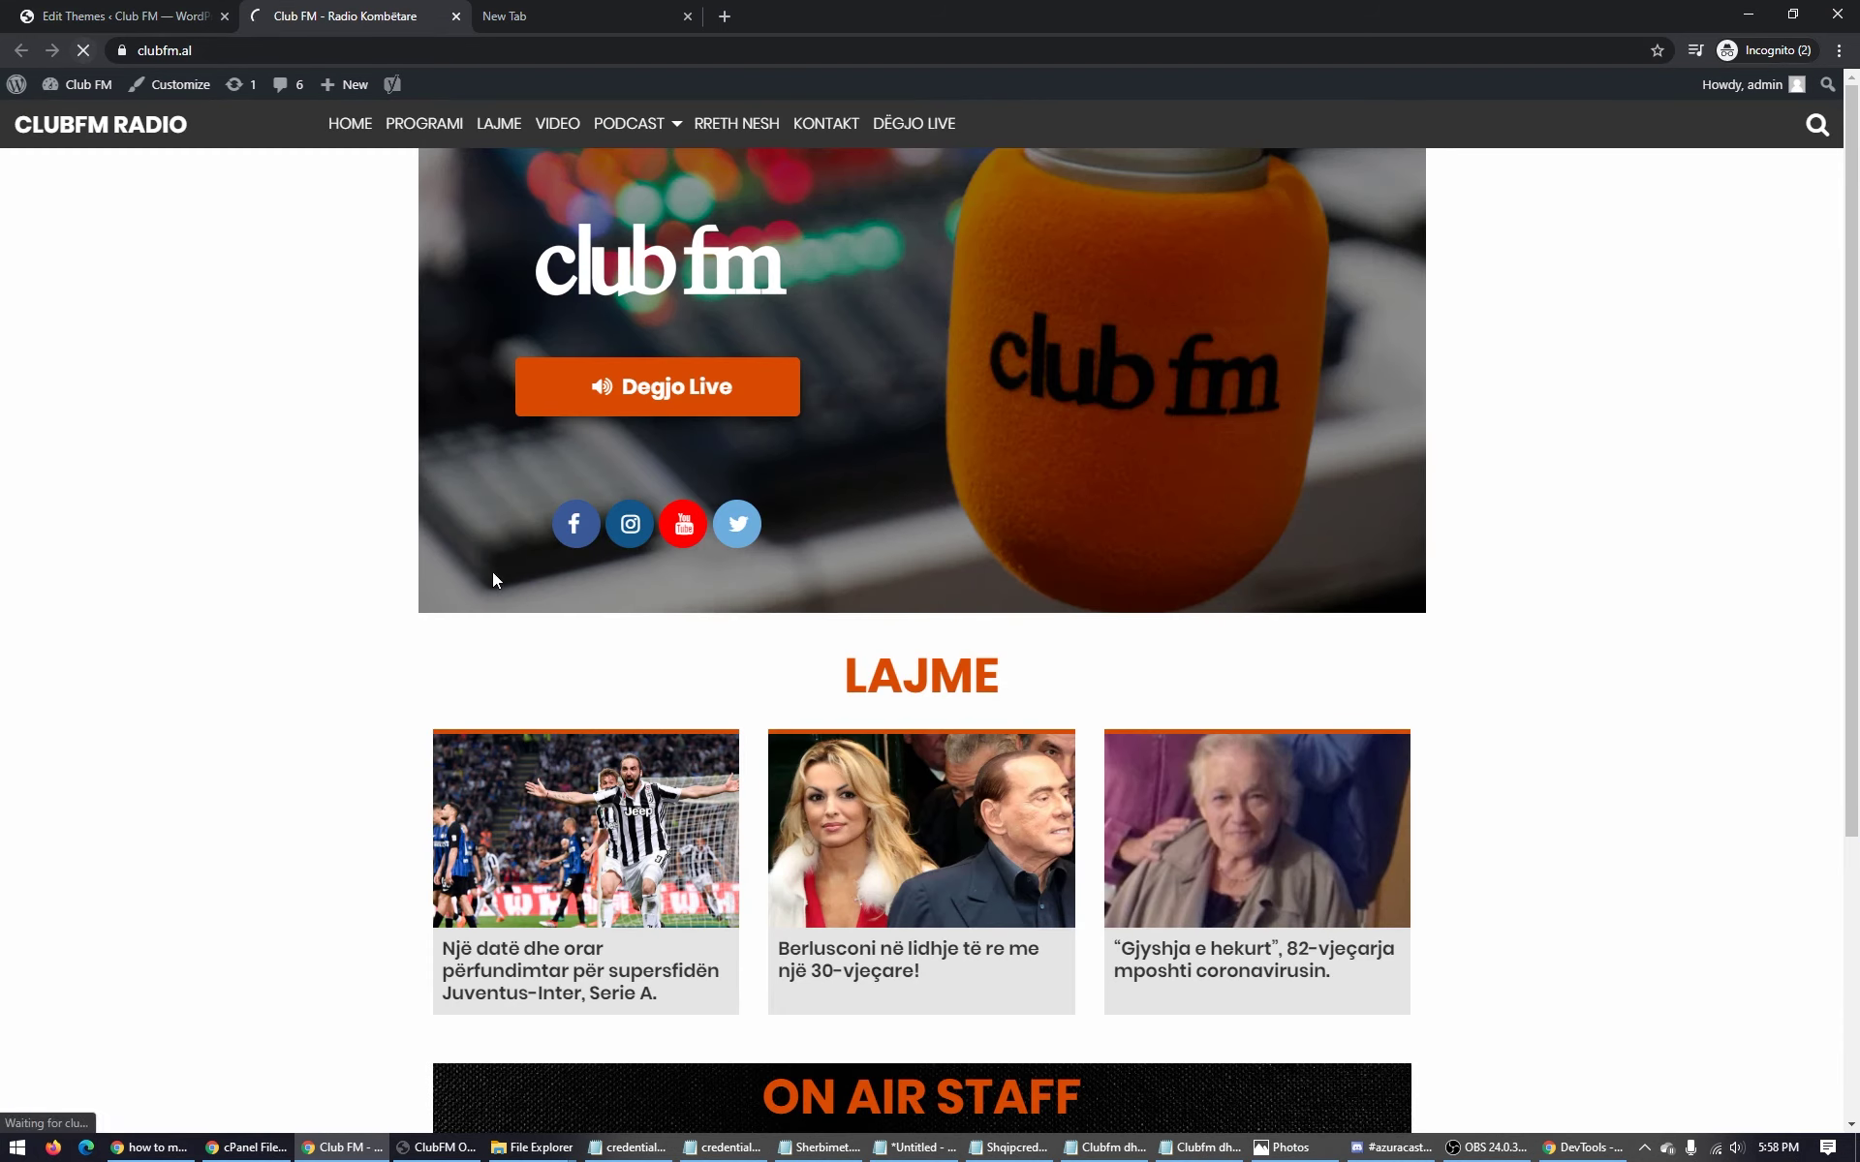
pyautogui.click(448, 1153)
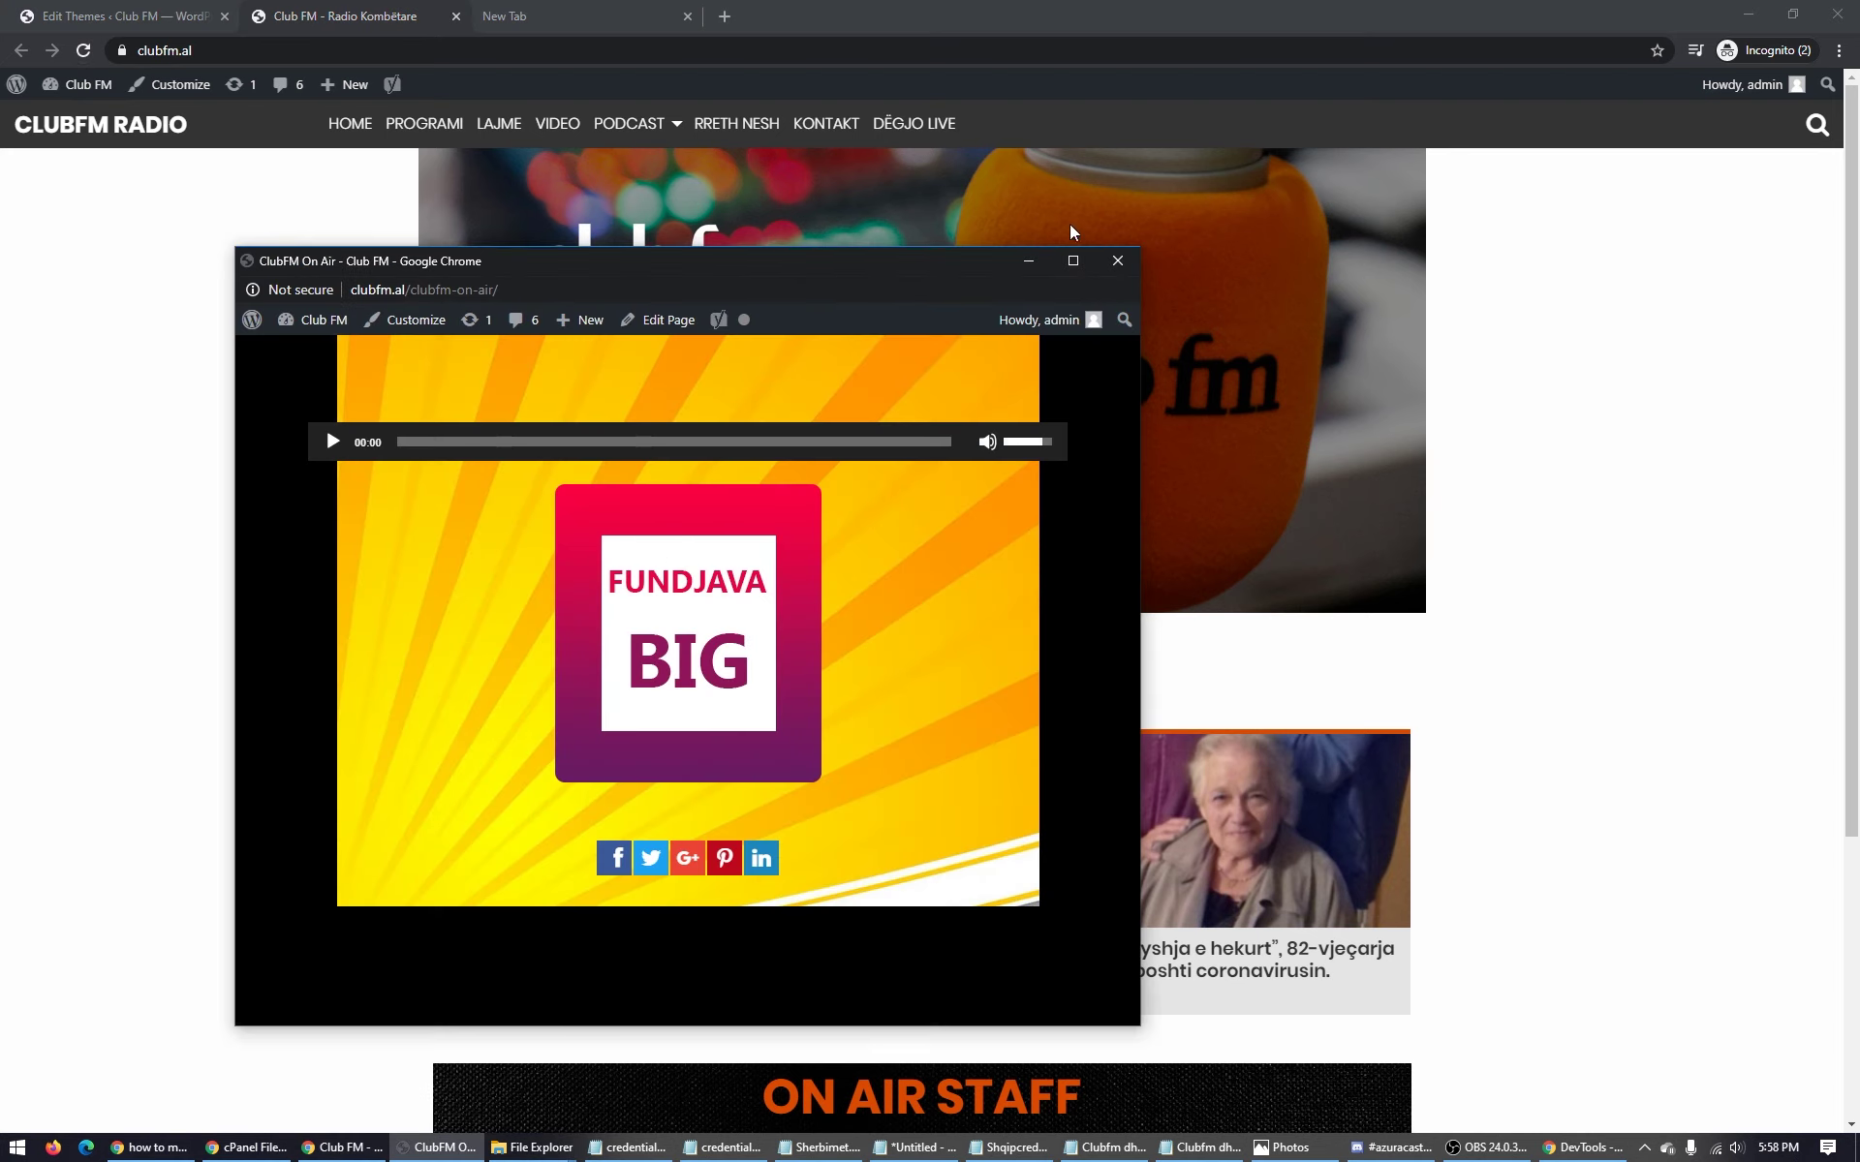
pyautogui.click(1122, 258)
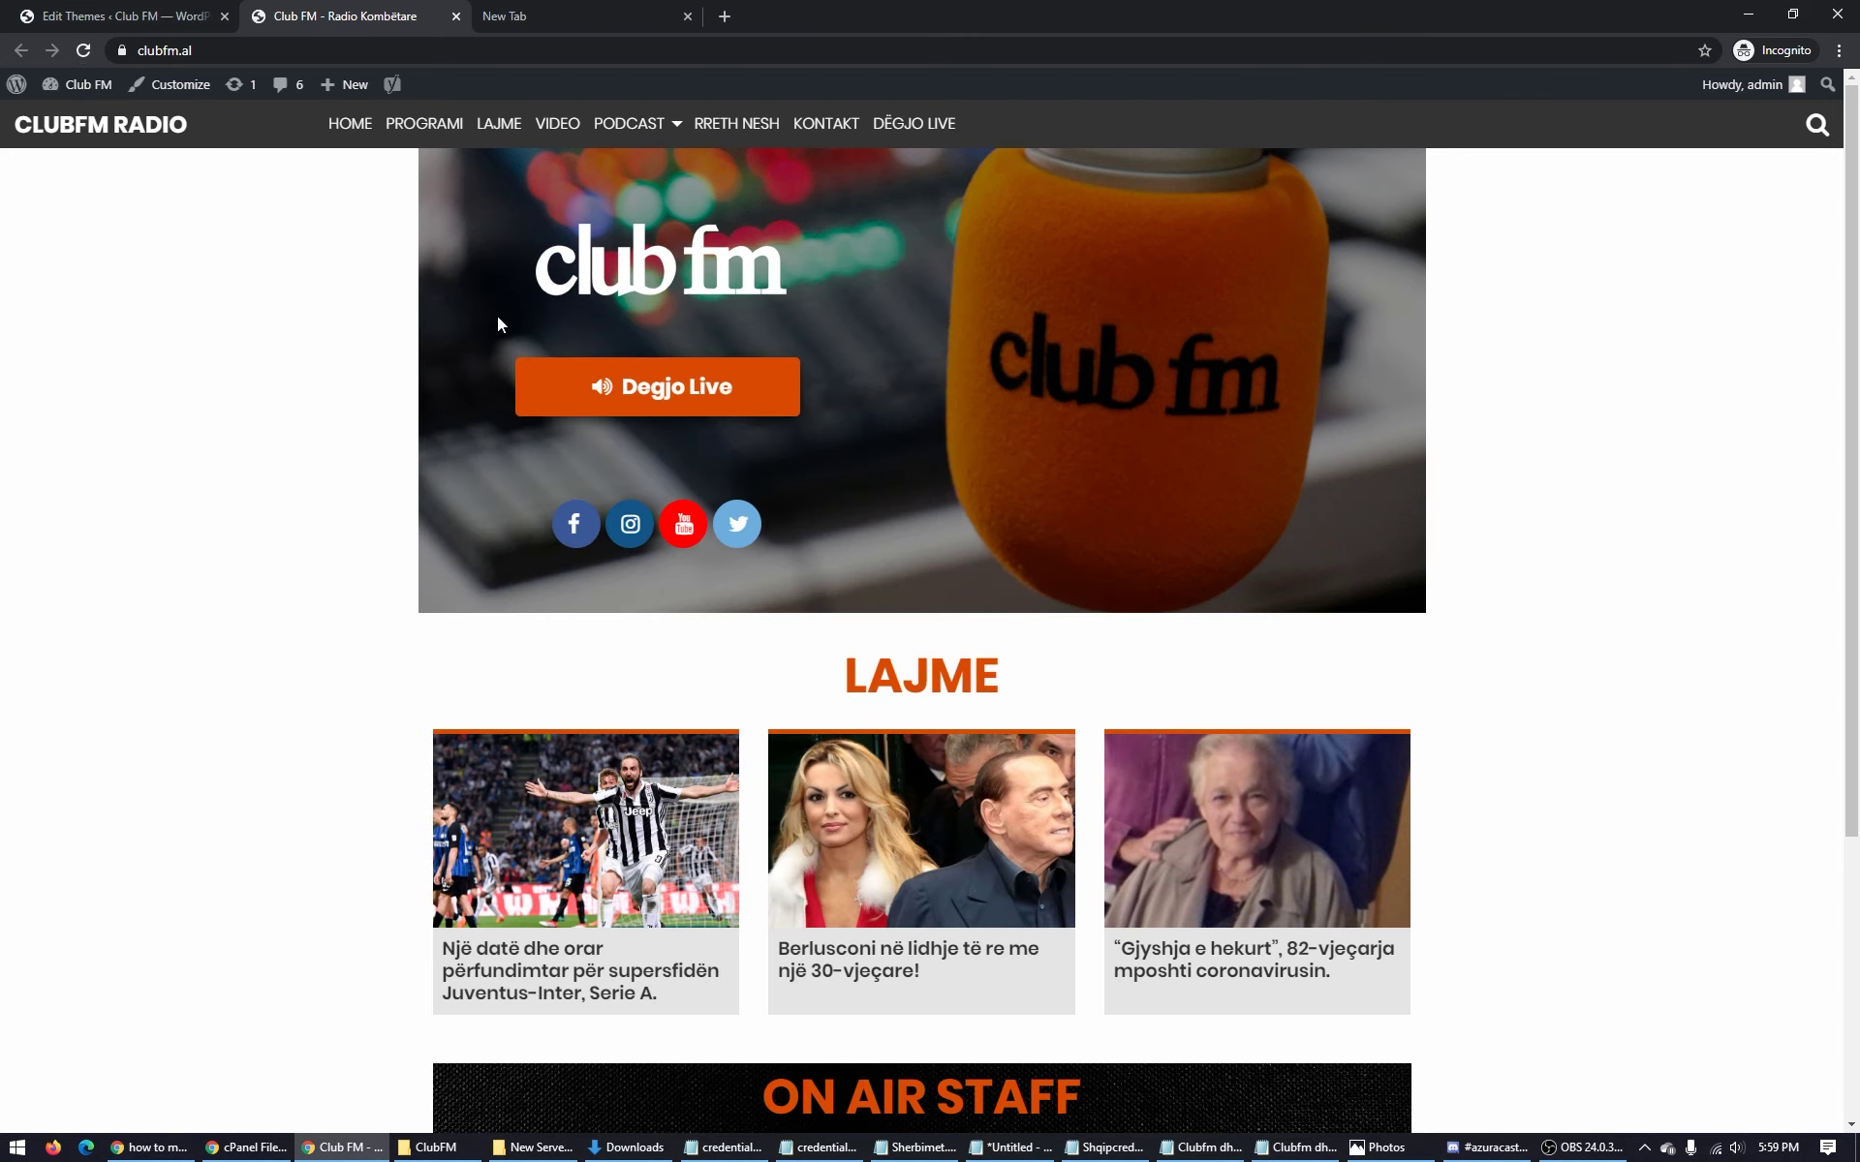
pyautogui.click(84, 53)
pyautogui.click(640, 398)
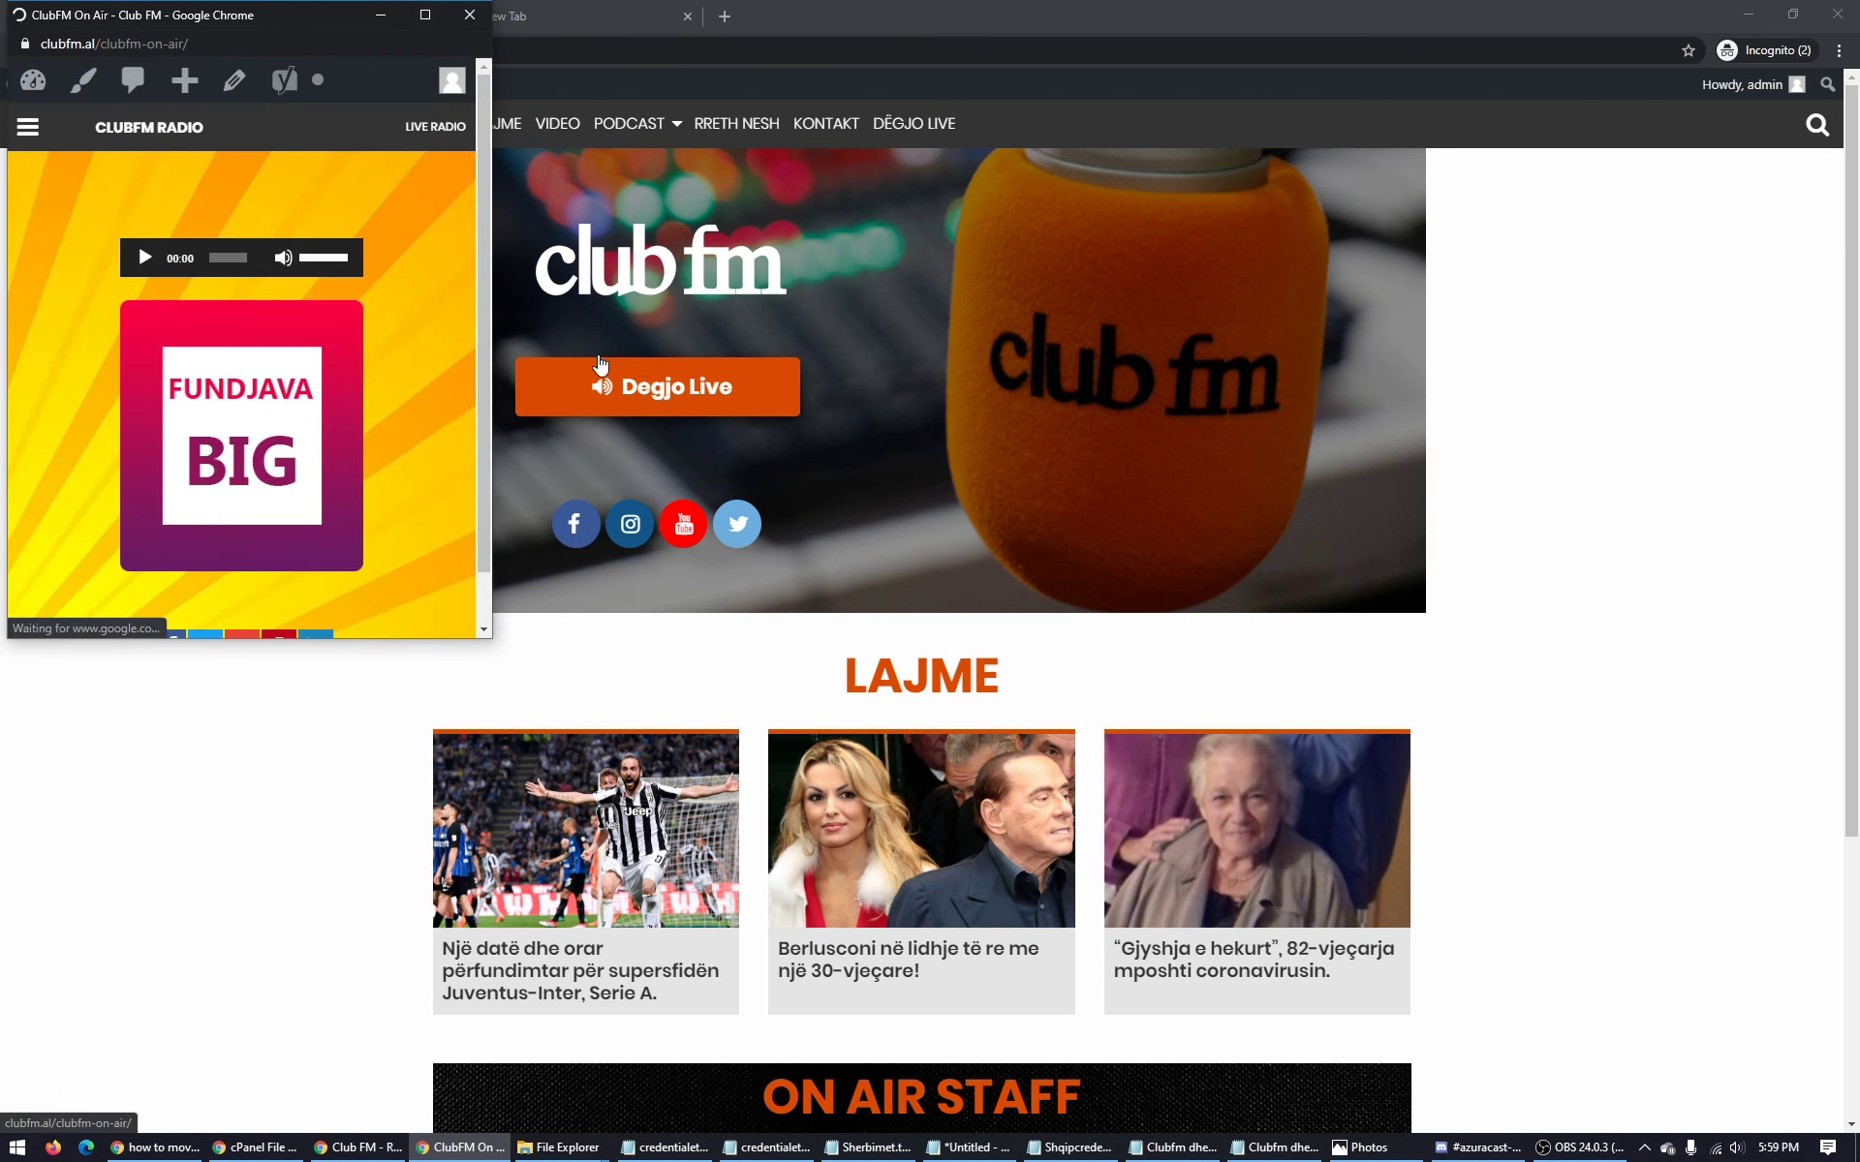
pyautogui.moveTo(299, 14); pyautogui.dragTo(274, 480)
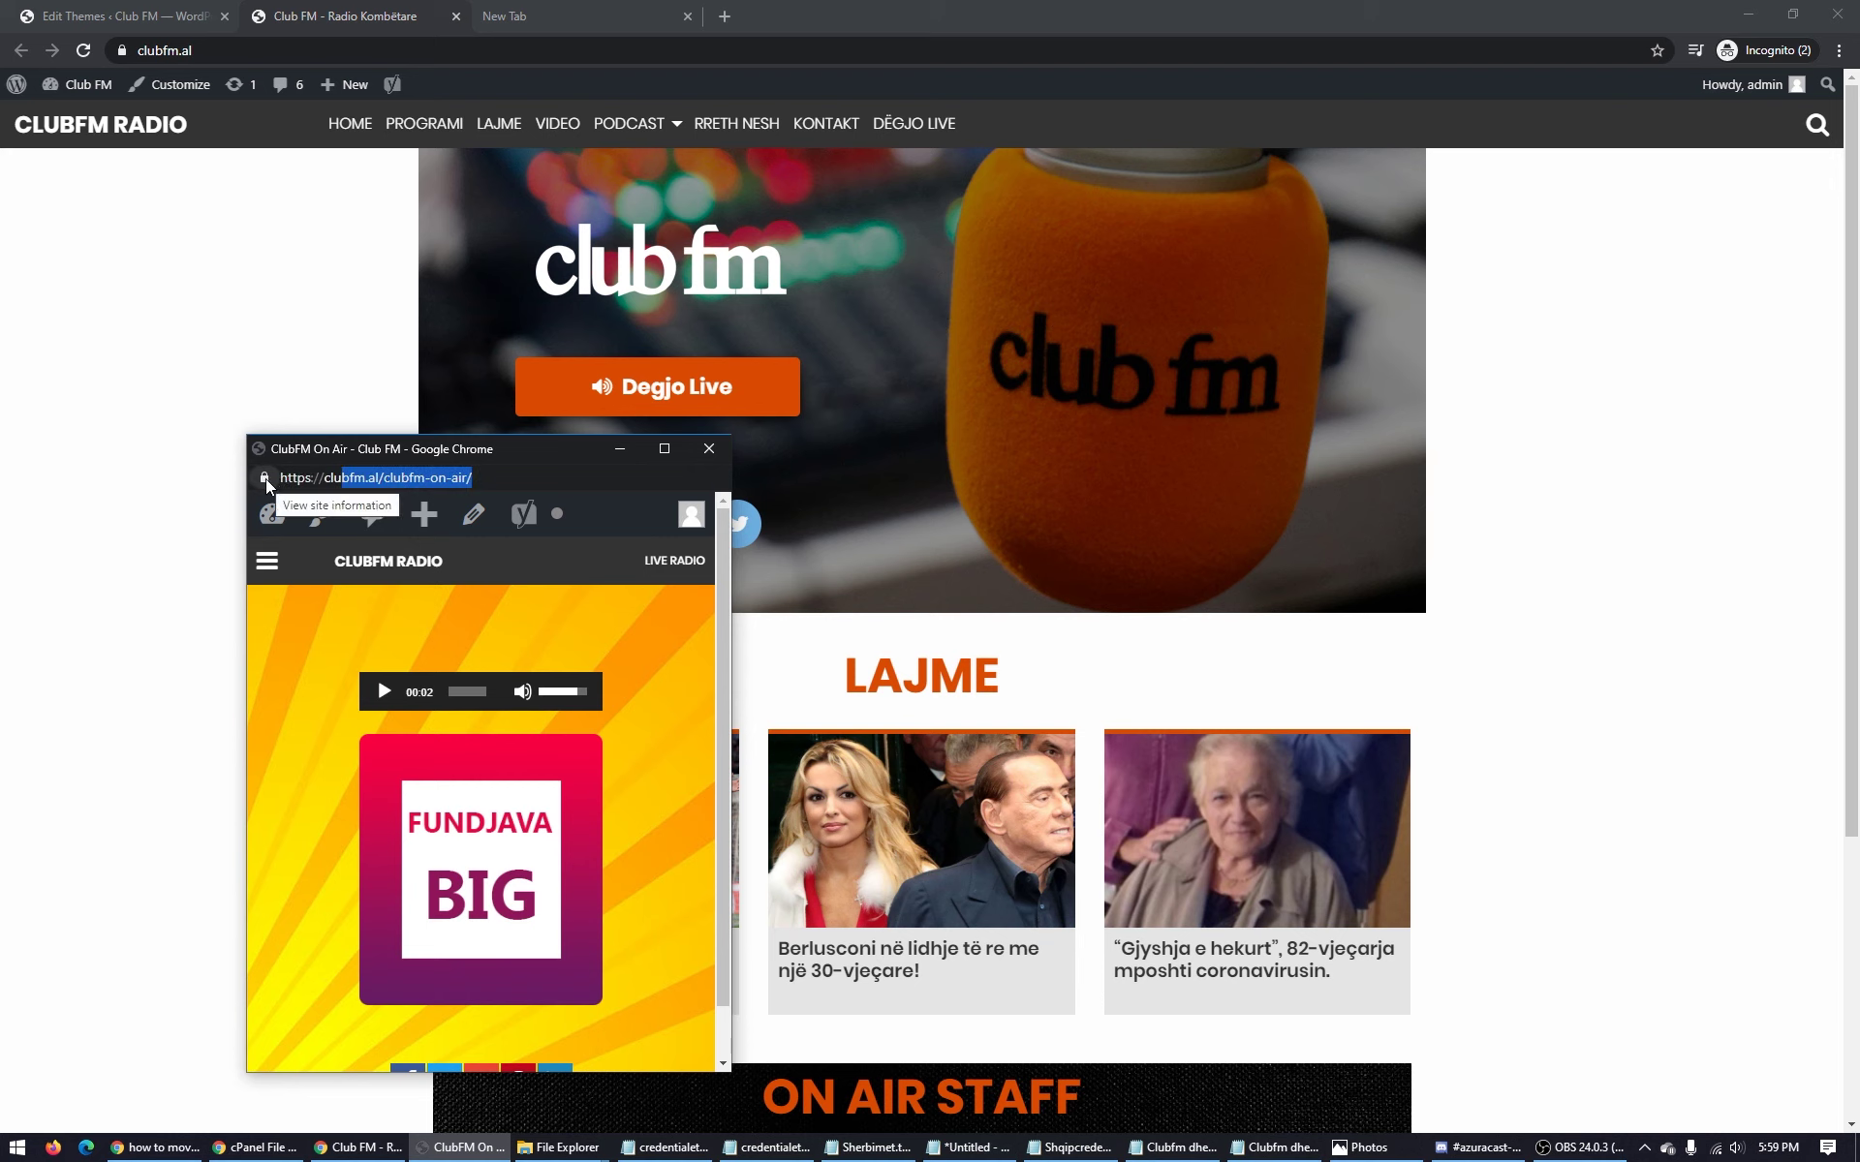
pyautogui.click(704, 453)
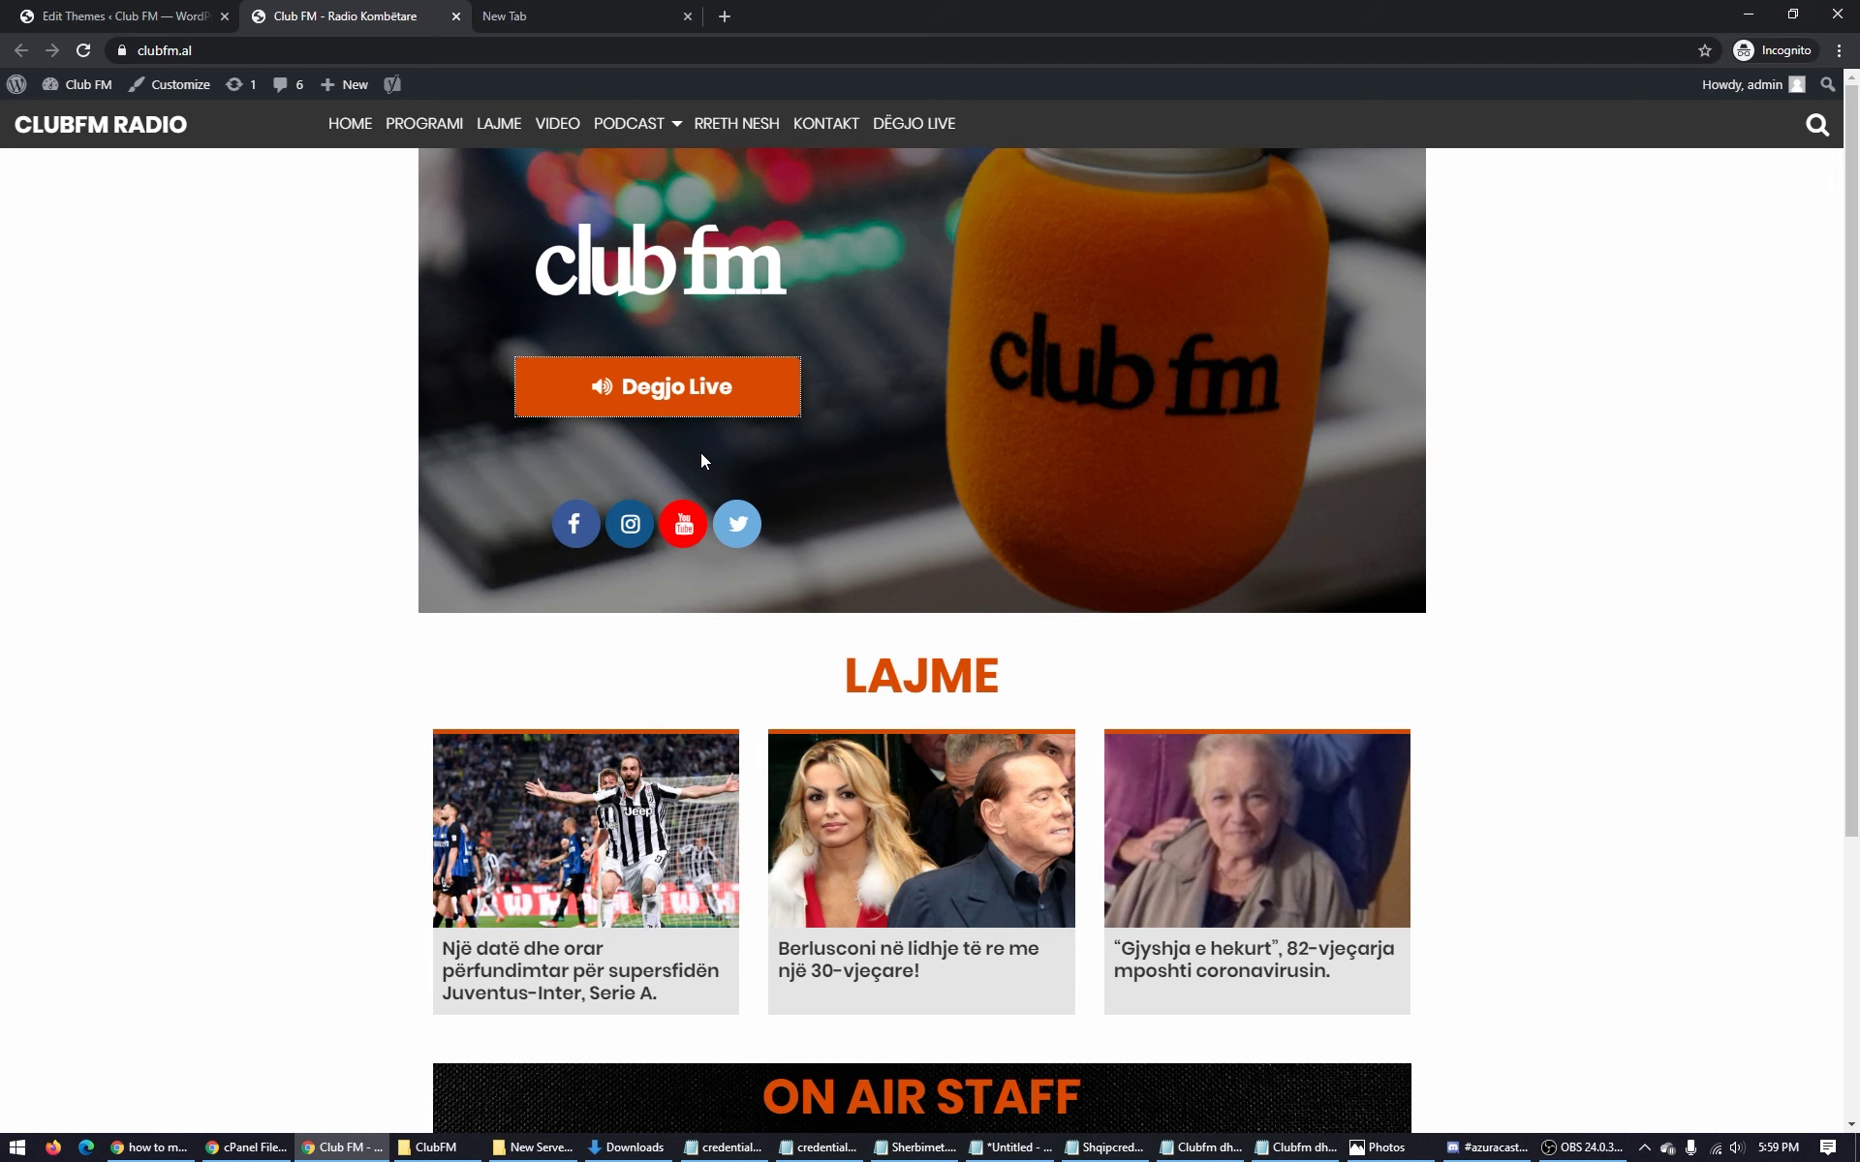